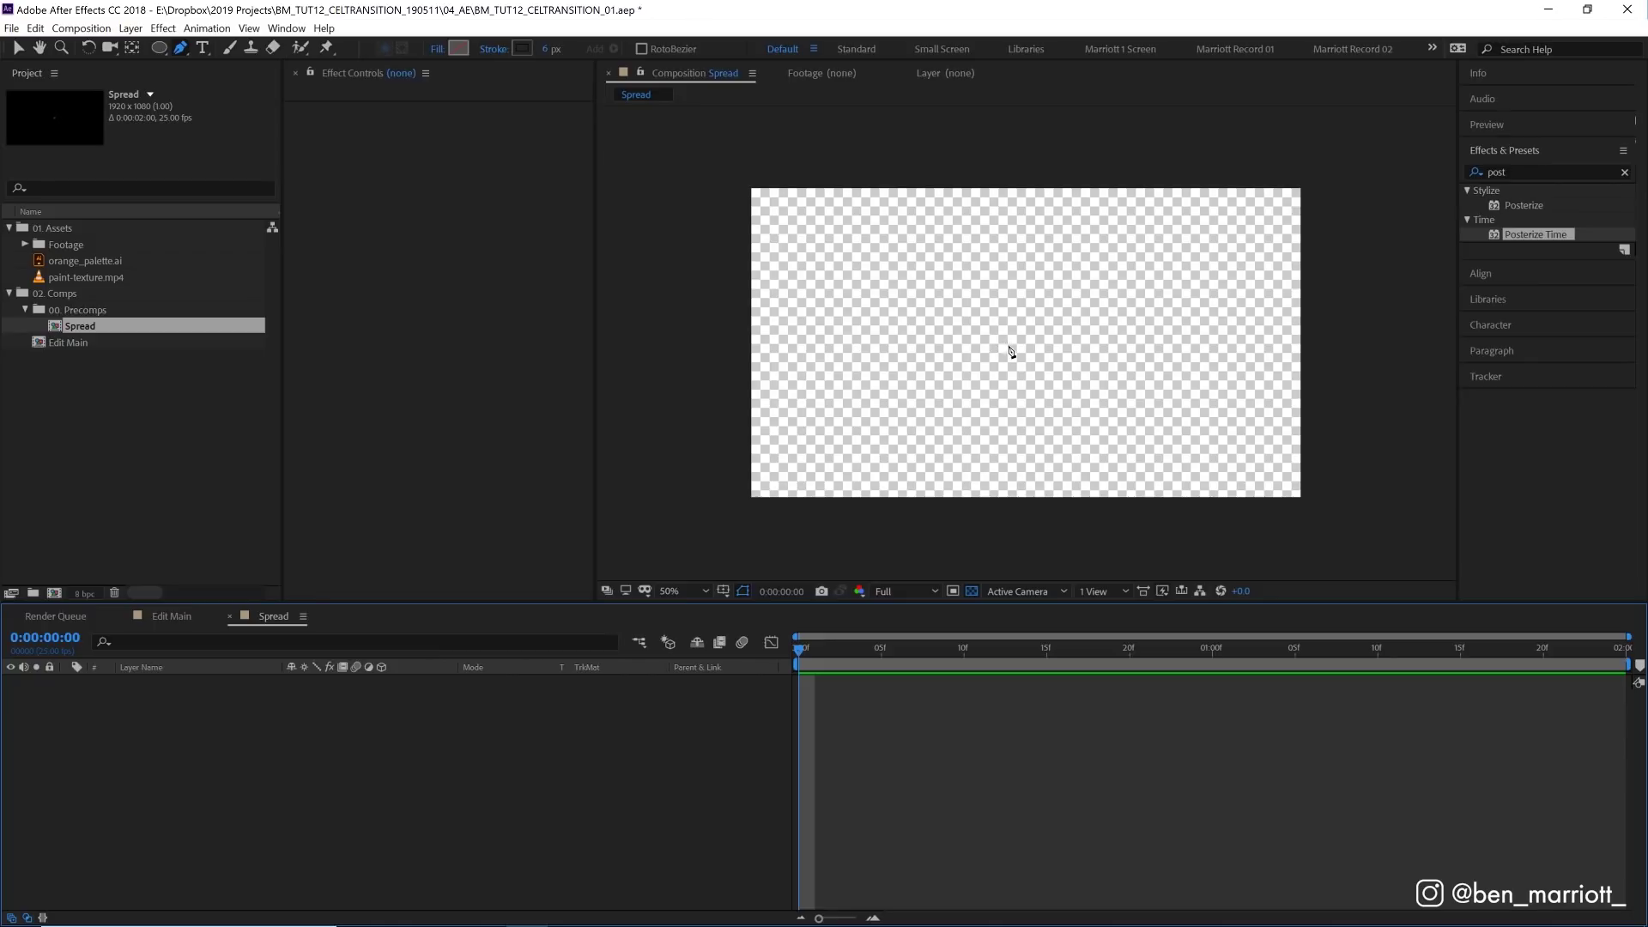
# Step: Turn on the Title/Action Safe guides and zoom the view to 200%
pyautogui.click(724, 591)
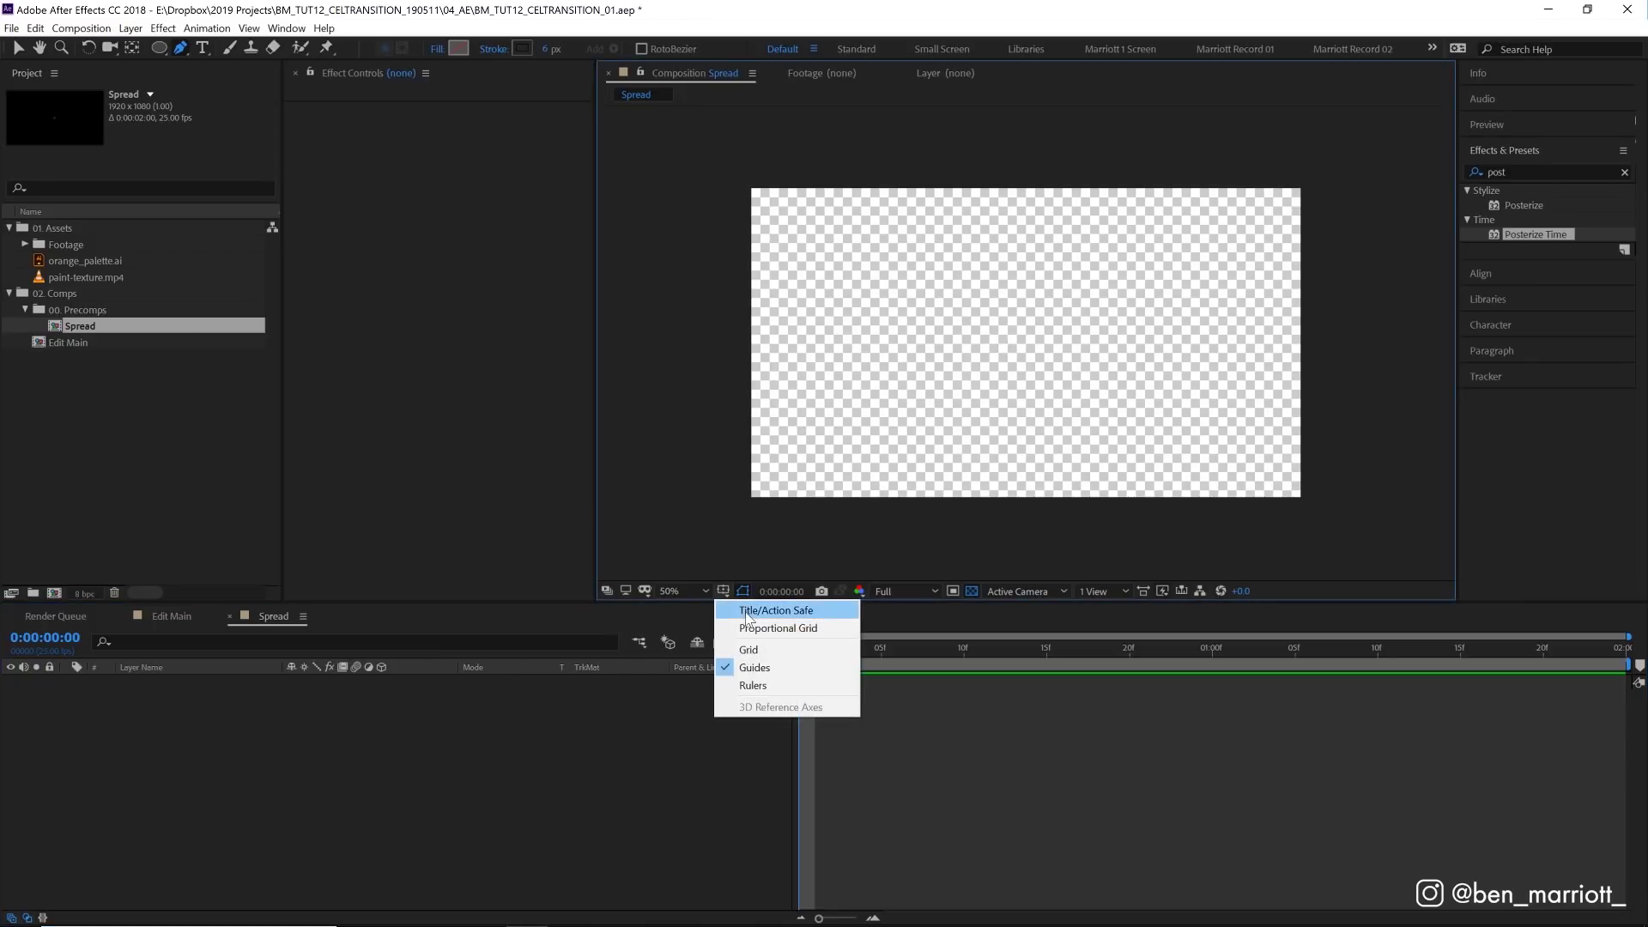
pyautogui.click(751, 610)
pyautogui.scroll(4, 1023, 363)
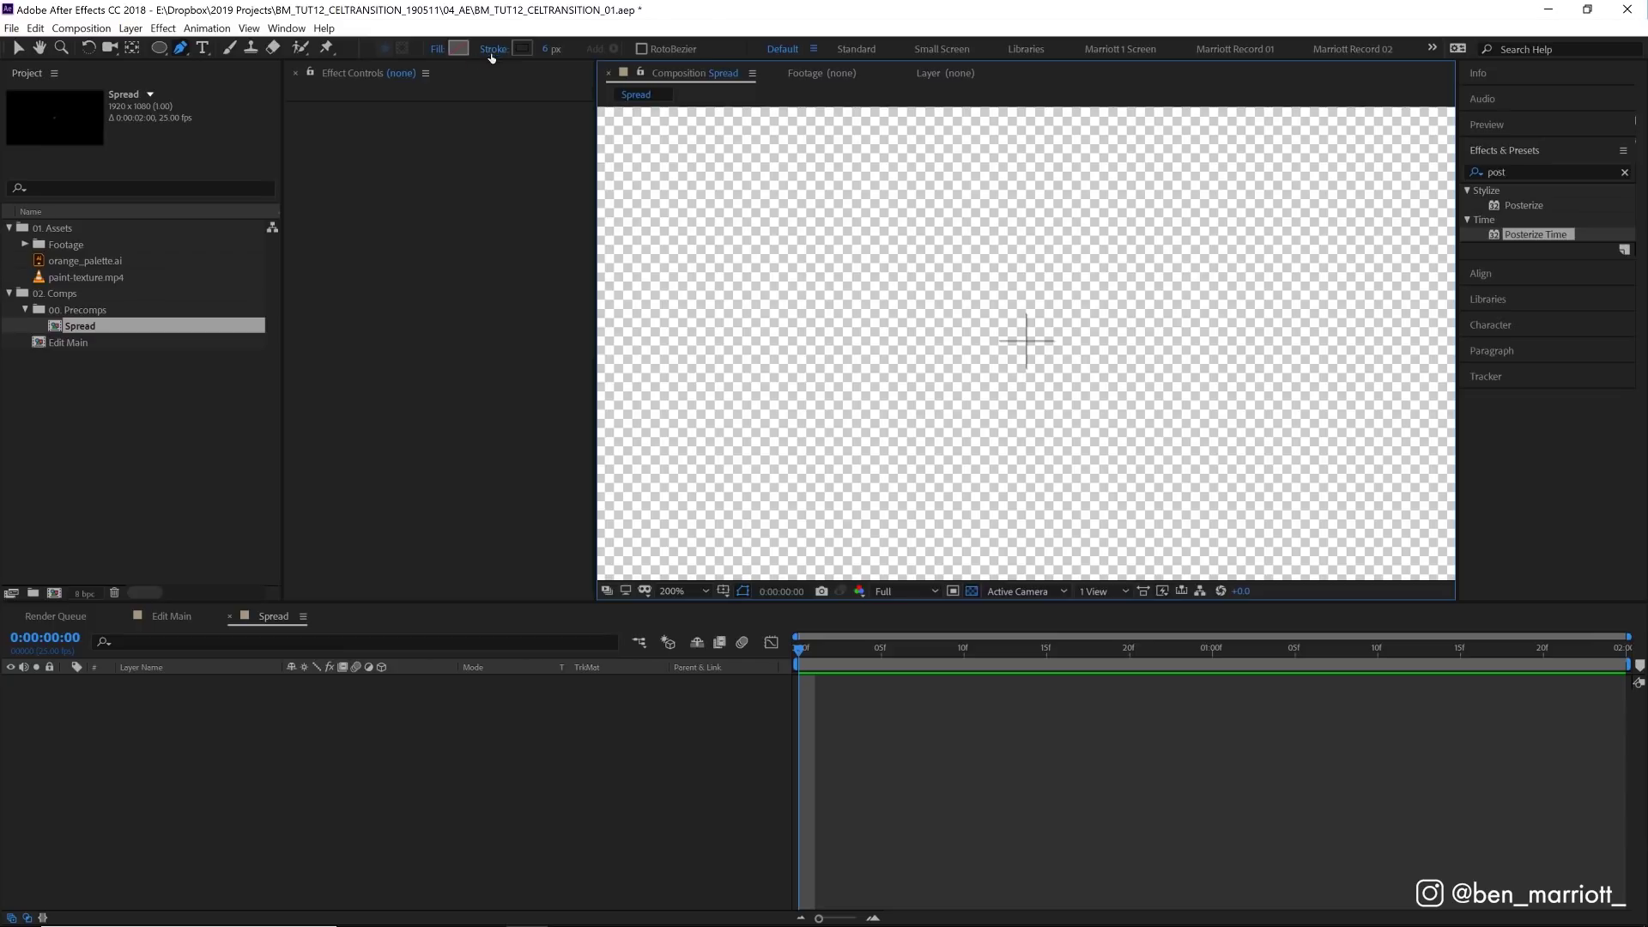
# Step: Set the shape stroke to dark grey 232323 and draw a small closed wobbly ring at the centre
pyautogui.click(521, 48)
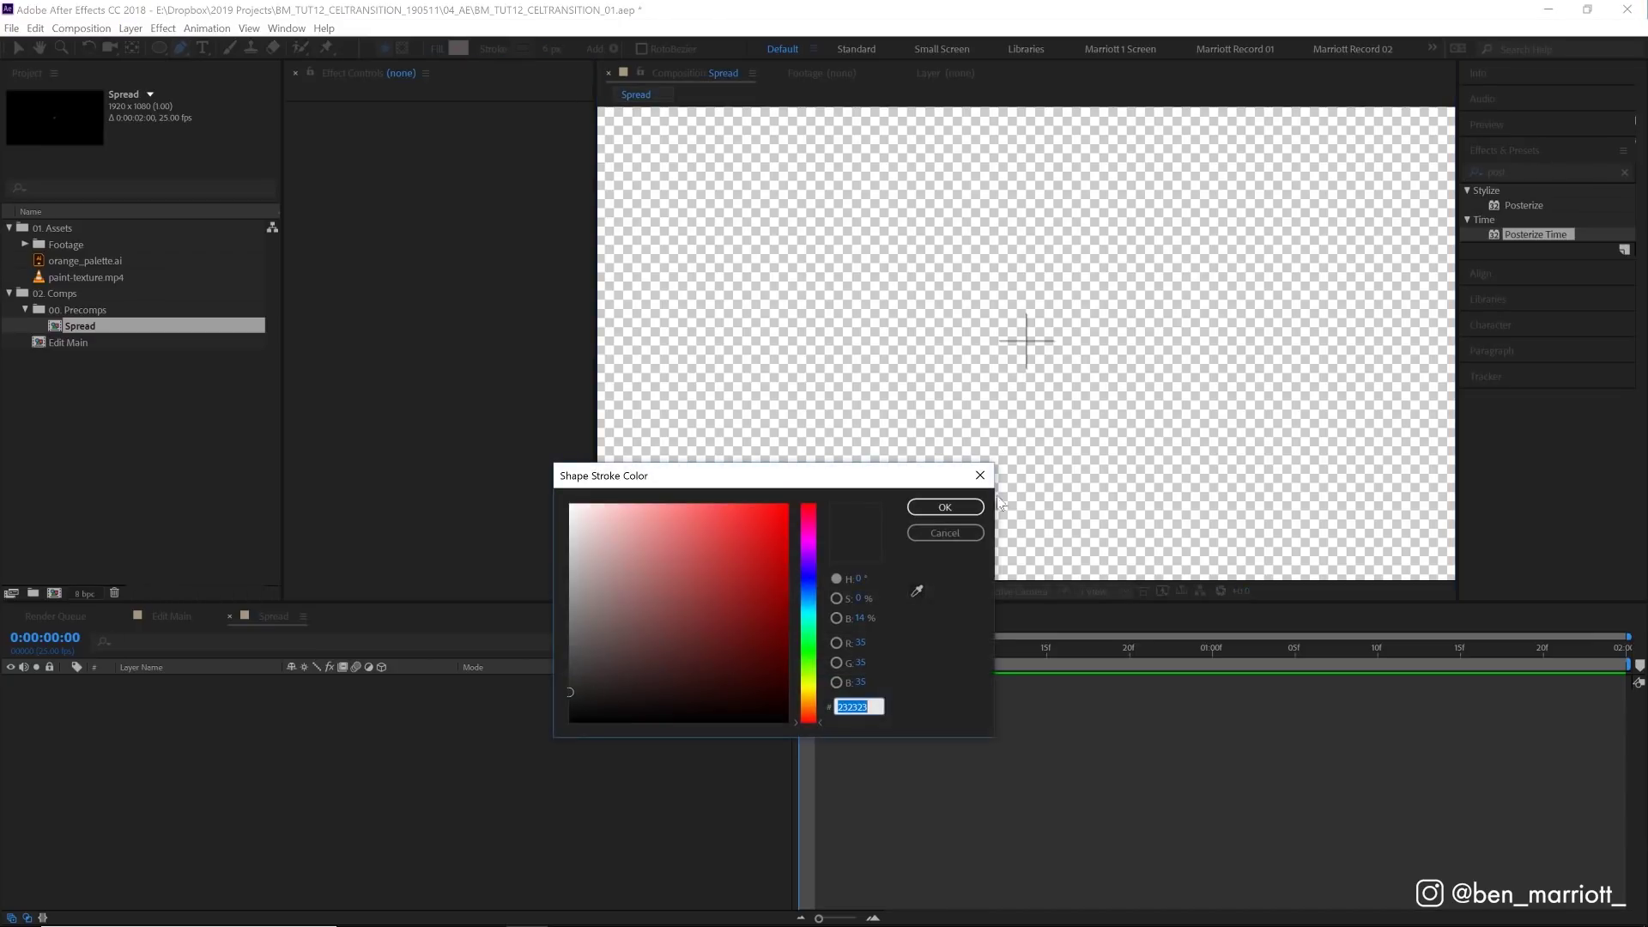
pyautogui.click(944, 507)
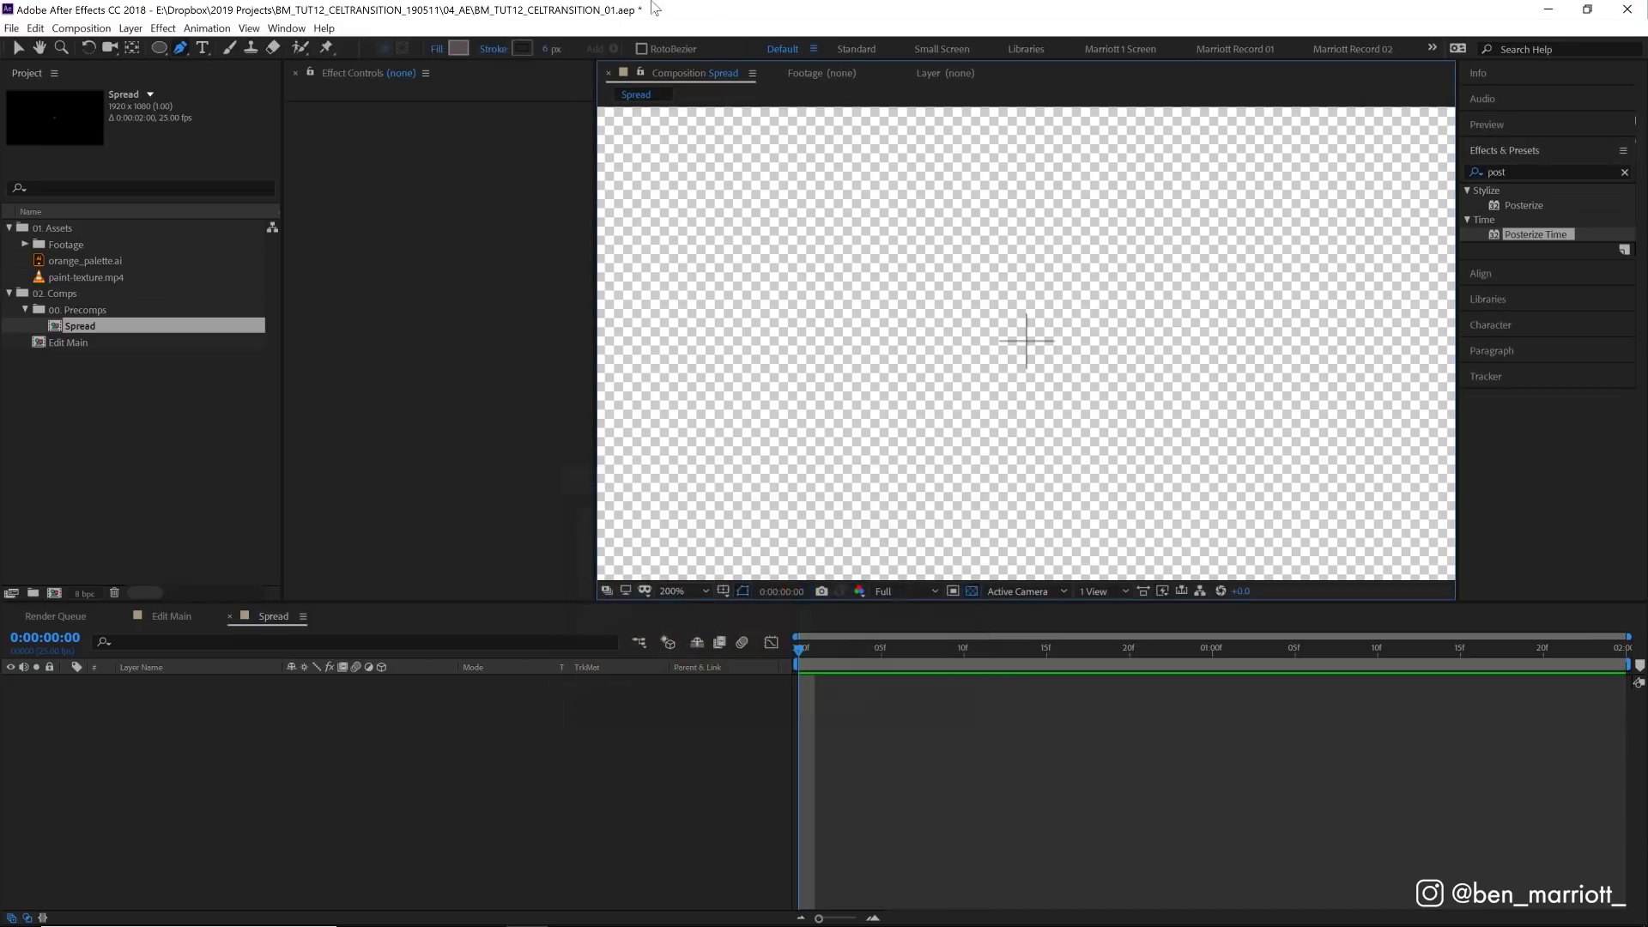
pyautogui.moveTo(1018, 332); pyautogui.dragTo(1003, 366)
pyautogui.click(1018, 332)
pyautogui.moveTo(1024, 317); pyautogui.dragTo(1019, 325)
# Step: Draw a second, larger closed wavy ring around the first and smooth its curves
pyautogui.press('space')
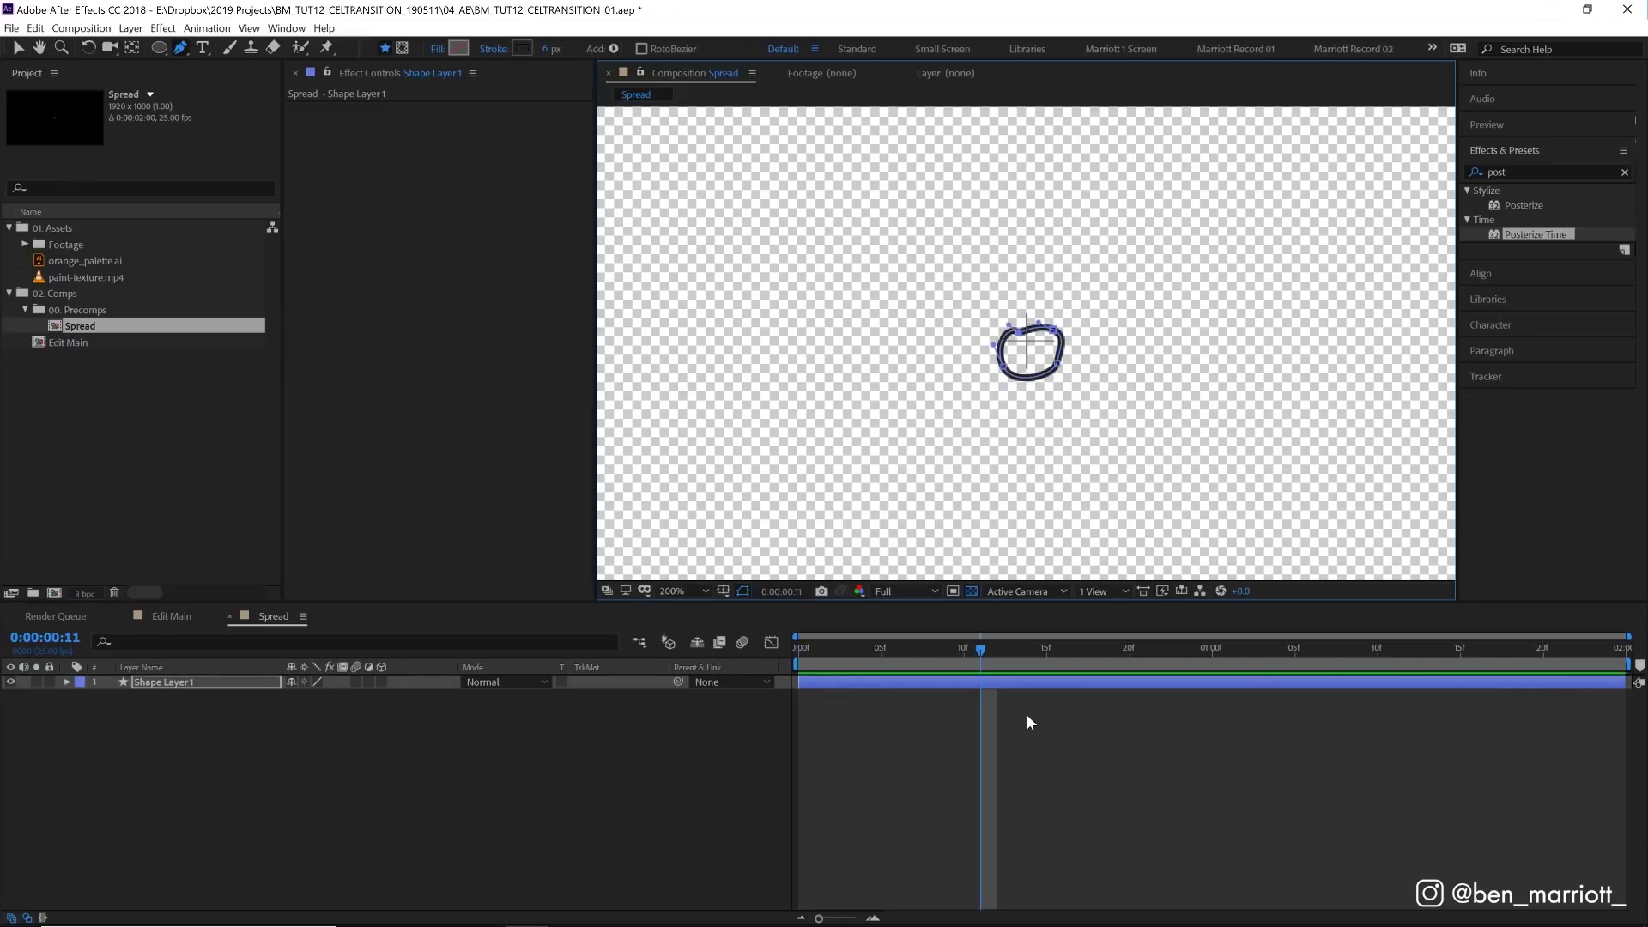
pyautogui.click(1033, 743)
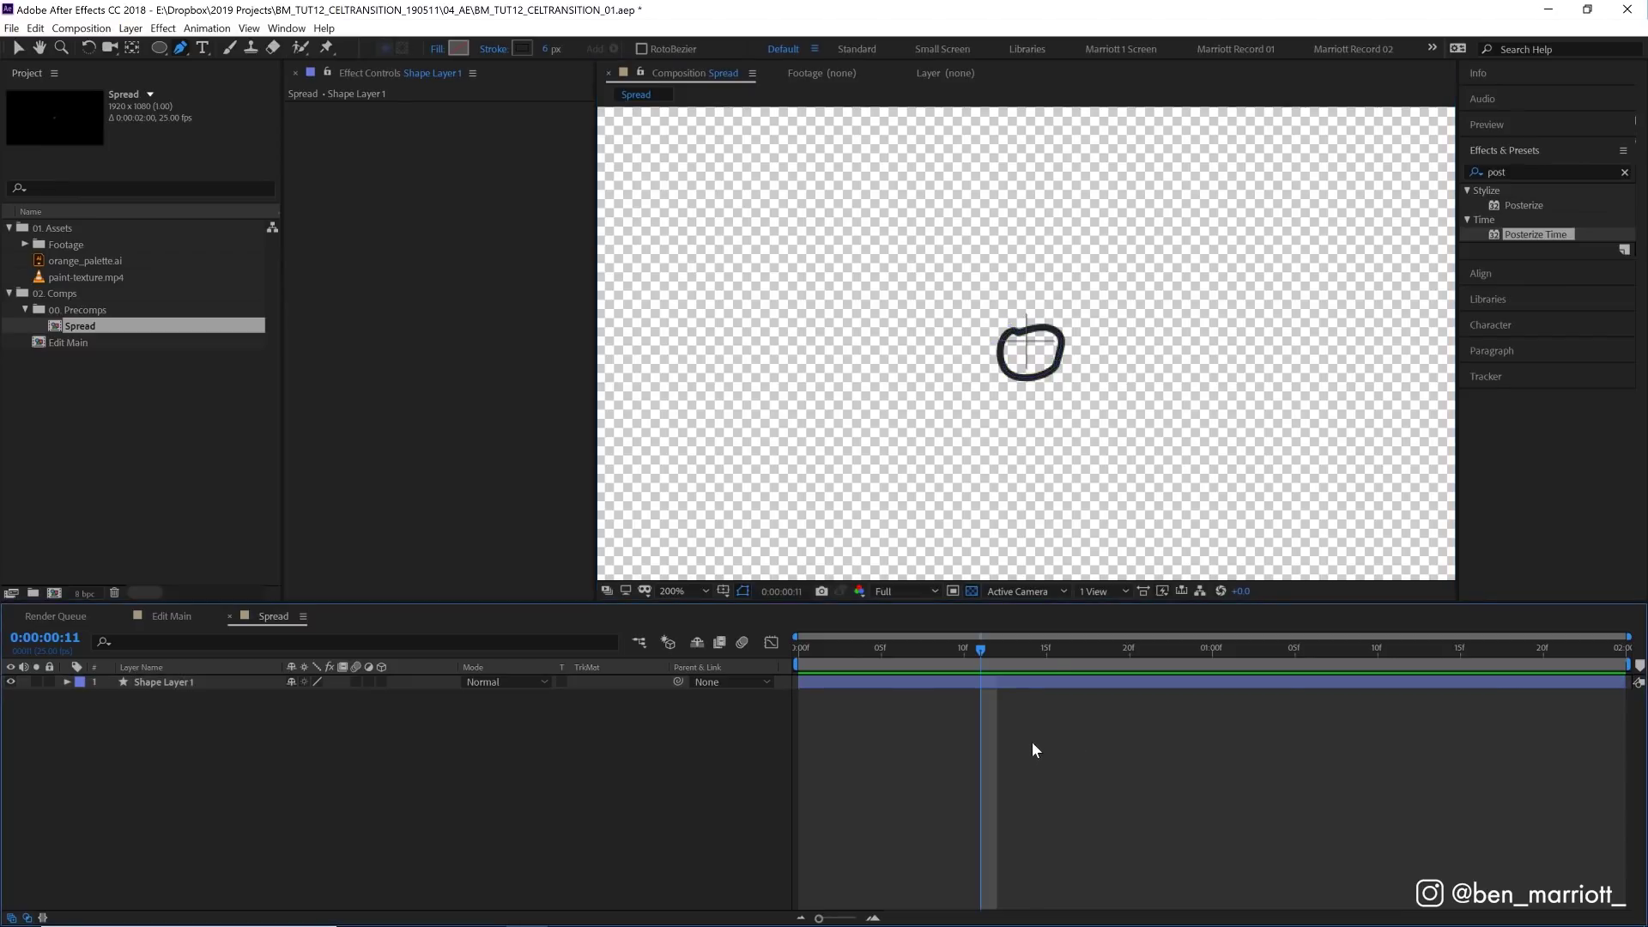
pyautogui.moveTo(1032, 286)
pyautogui.mouseDown()
pyautogui.moveTo(1043, 307)
pyautogui.moveTo(1083, 309)
pyautogui.moveTo(1089, 360)
pyautogui.moveTo(1061, 410)
pyautogui.moveTo(979, 393)
pyautogui.moveTo(981, 321)
pyautogui.moveTo(1014, 286)
pyautogui.moveTo(989, 298)
pyautogui.mouseUp()
pyautogui.click(1032, 286)
pyautogui.moveTo(1032, 287)
pyautogui.mouseDown()
pyautogui.moveTo(1081, 305)
pyautogui.moveTo(1036, 297)
pyautogui.mouseUp()
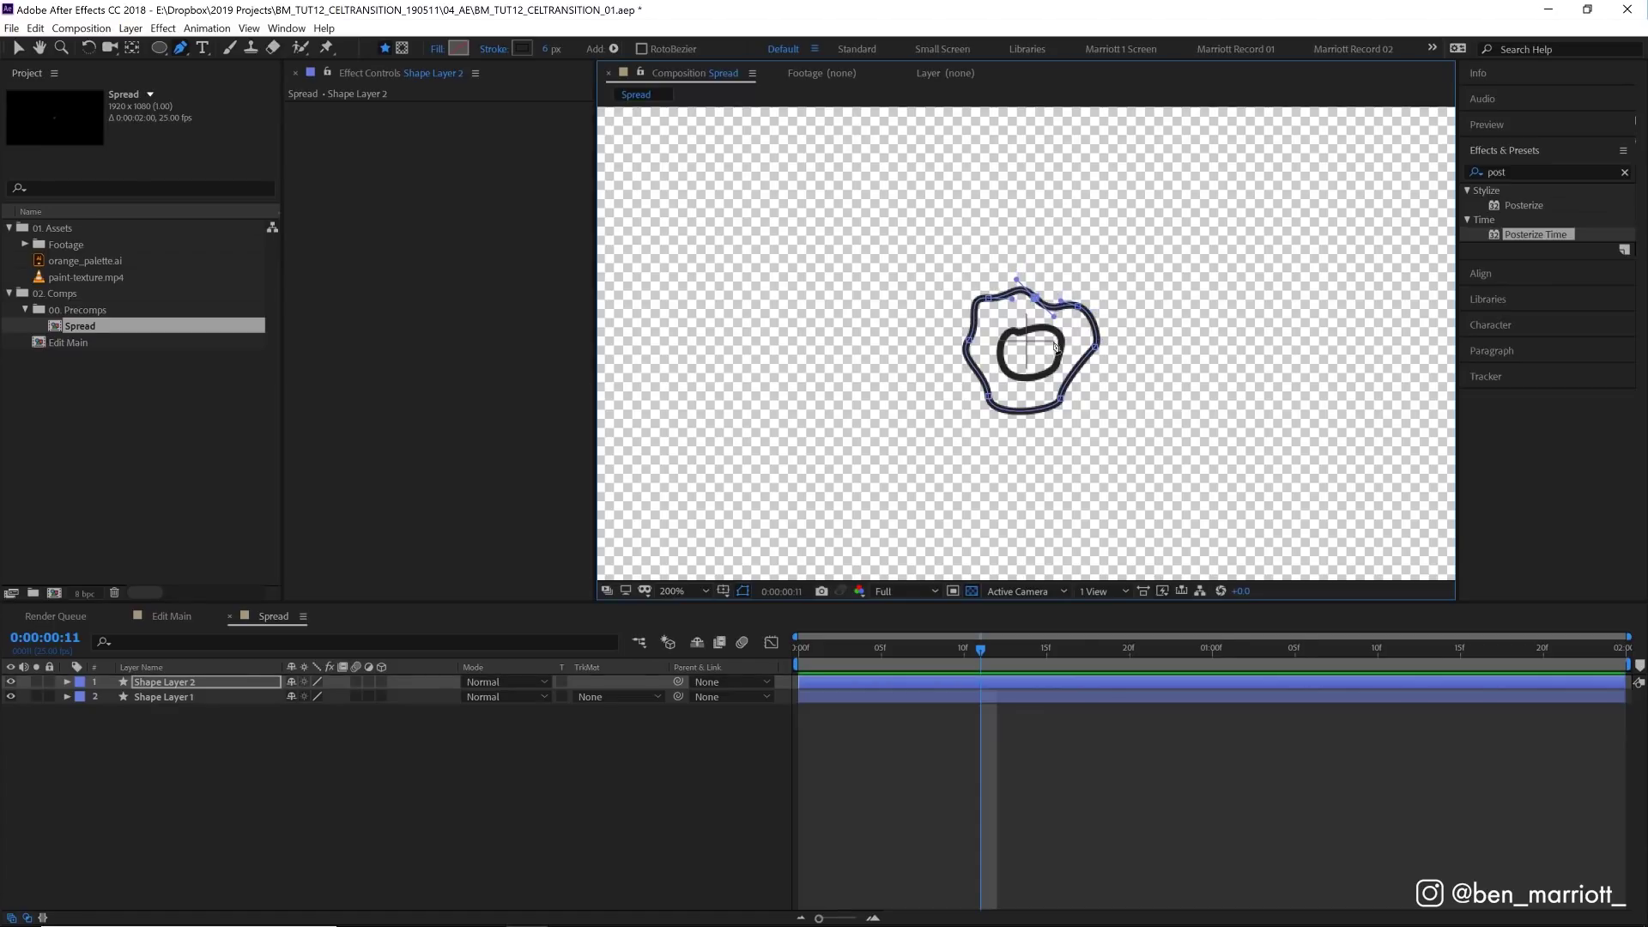
pyautogui.moveTo(1060, 398); pyautogui.dragTo(993, 401)
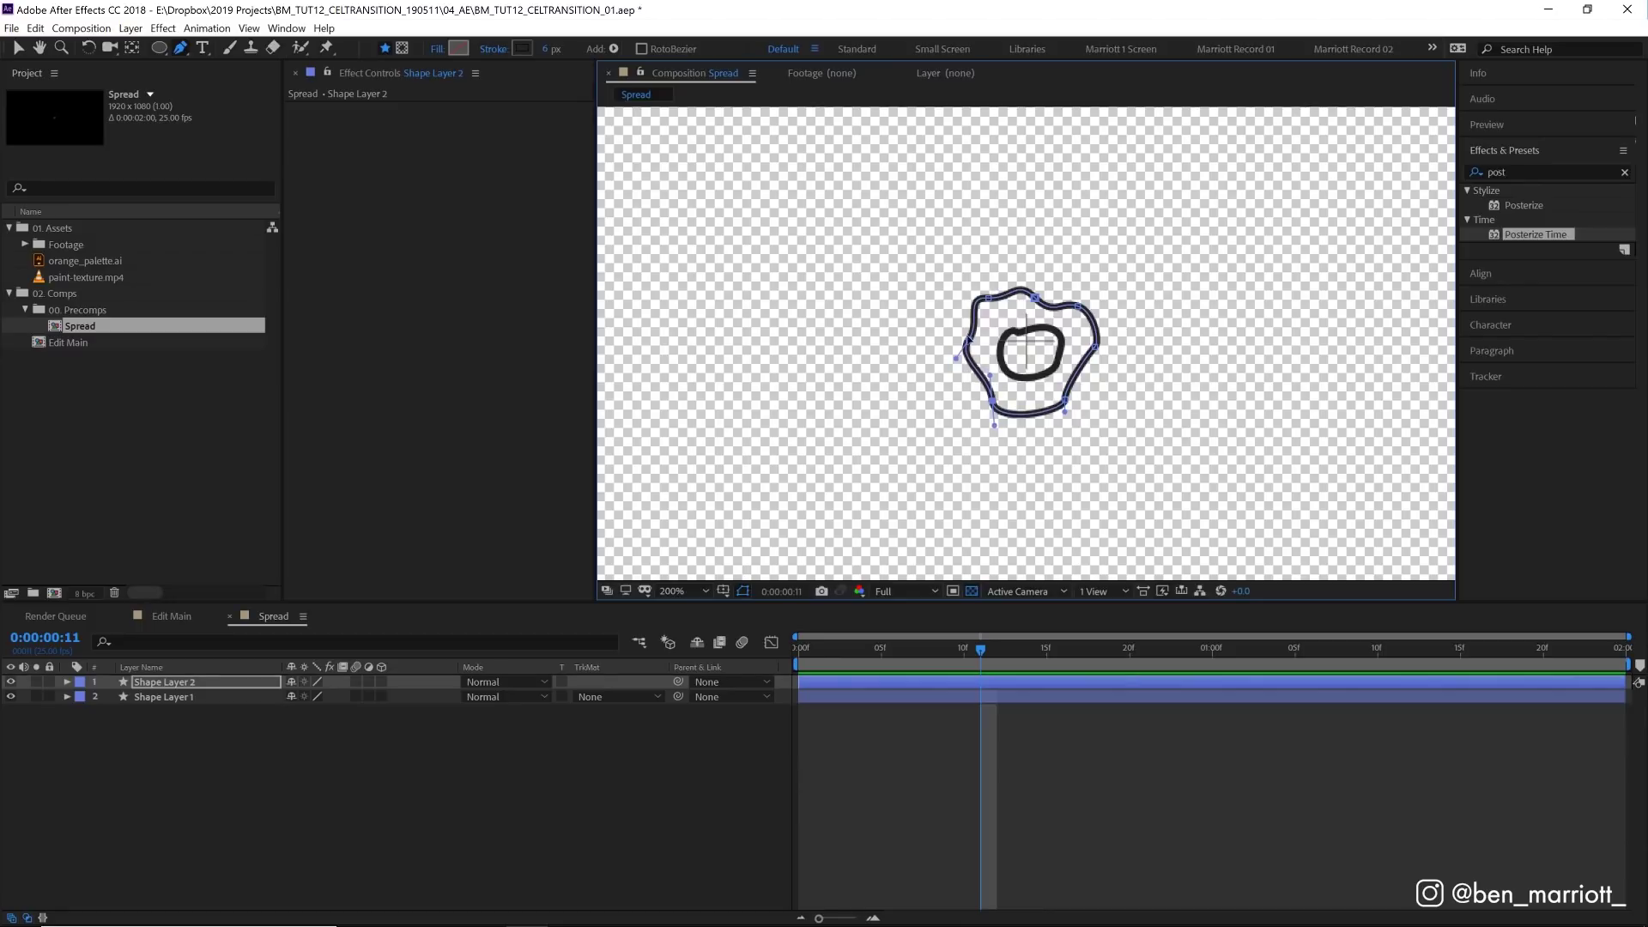
pyautogui.moveTo(969, 340); pyautogui.dragTo(962, 352)
pyautogui.moveTo(1067, 400); pyautogui.dragTo(1063, 418)
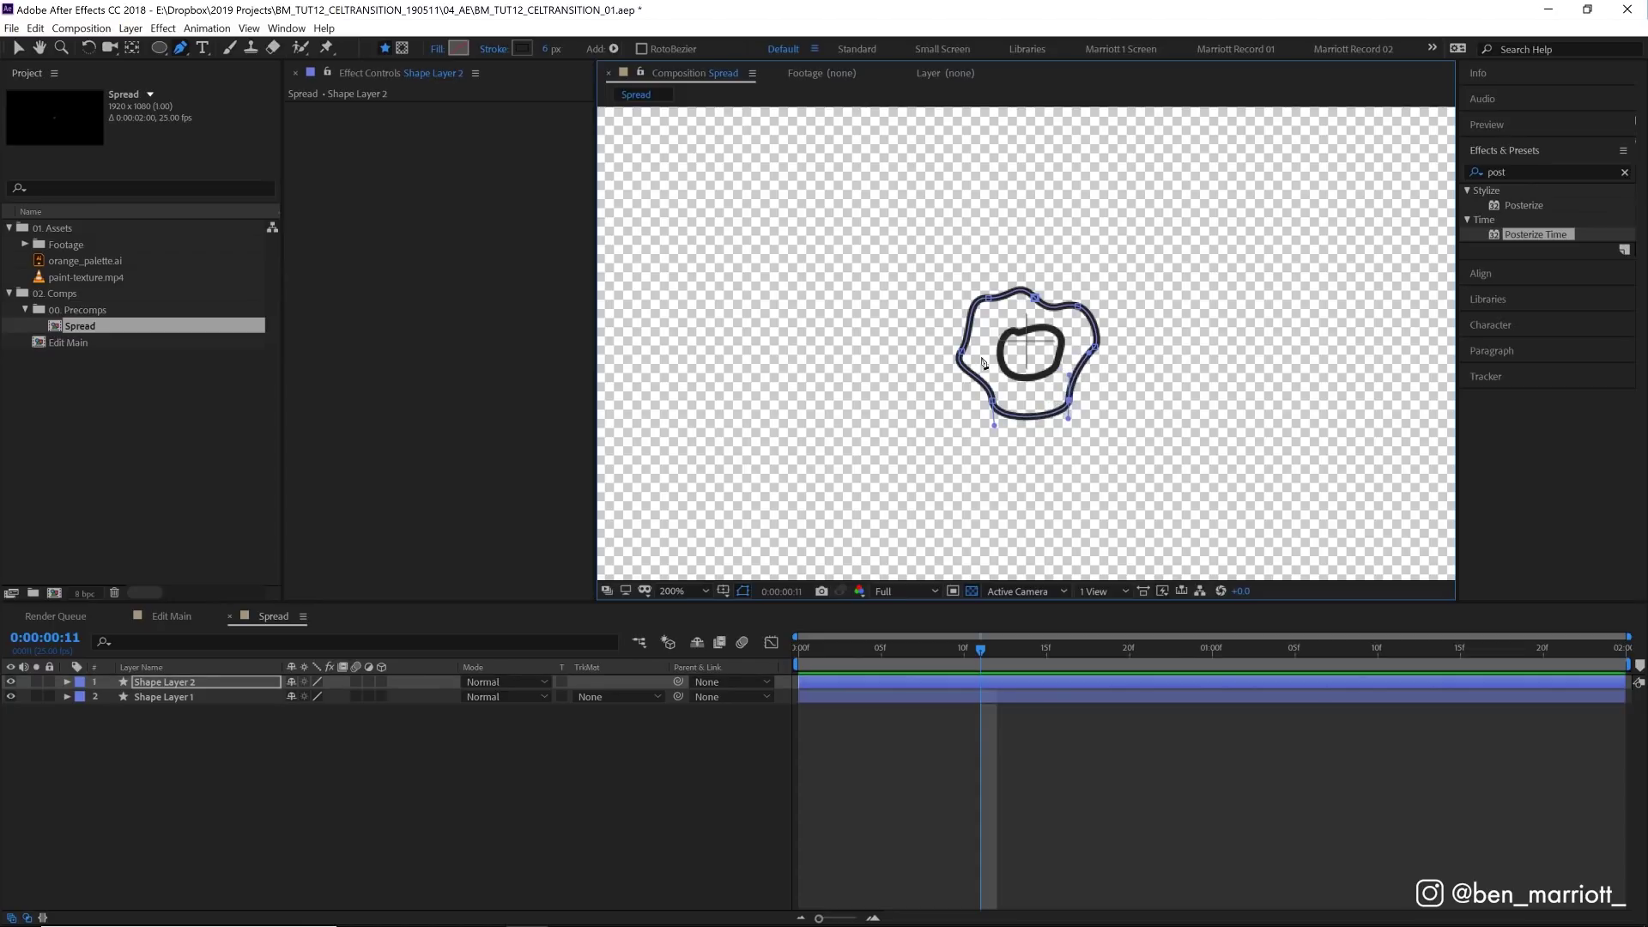
# Step: Draw and refine a third, even larger wavy ring around the first two
pyautogui.click(999, 696)
pyautogui.press('p')
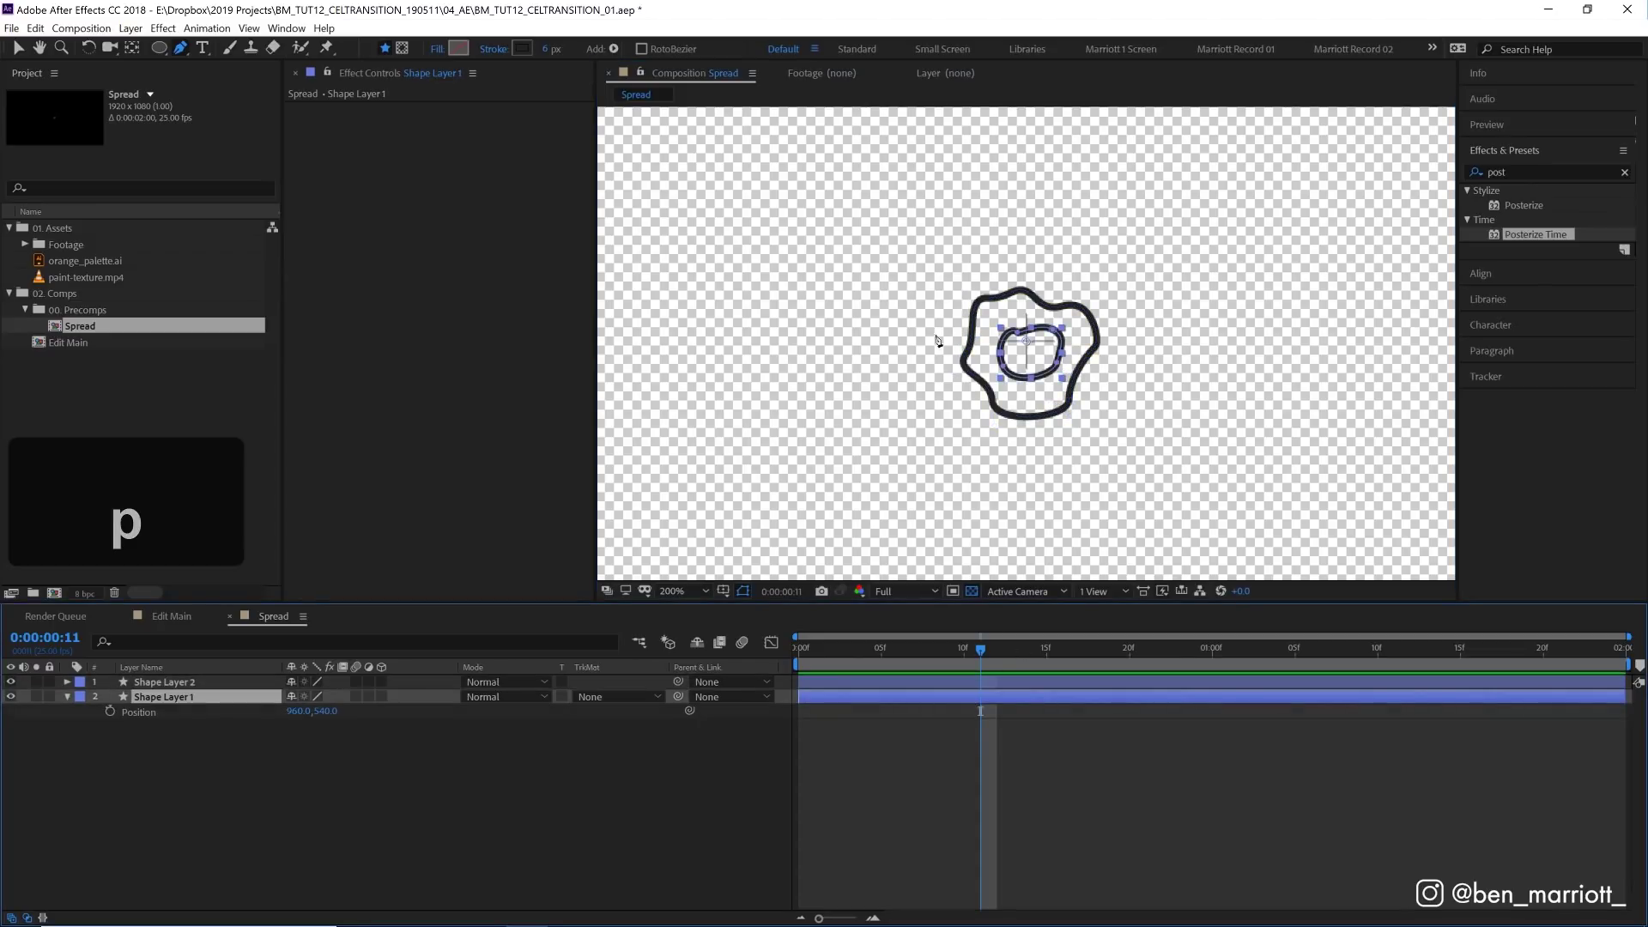
pyautogui.moveTo(979, 262); pyautogui.dragTo(1138, 309)
pyautogui.moveTo(1135, 337); pyautogui.dragTo(918, 357)
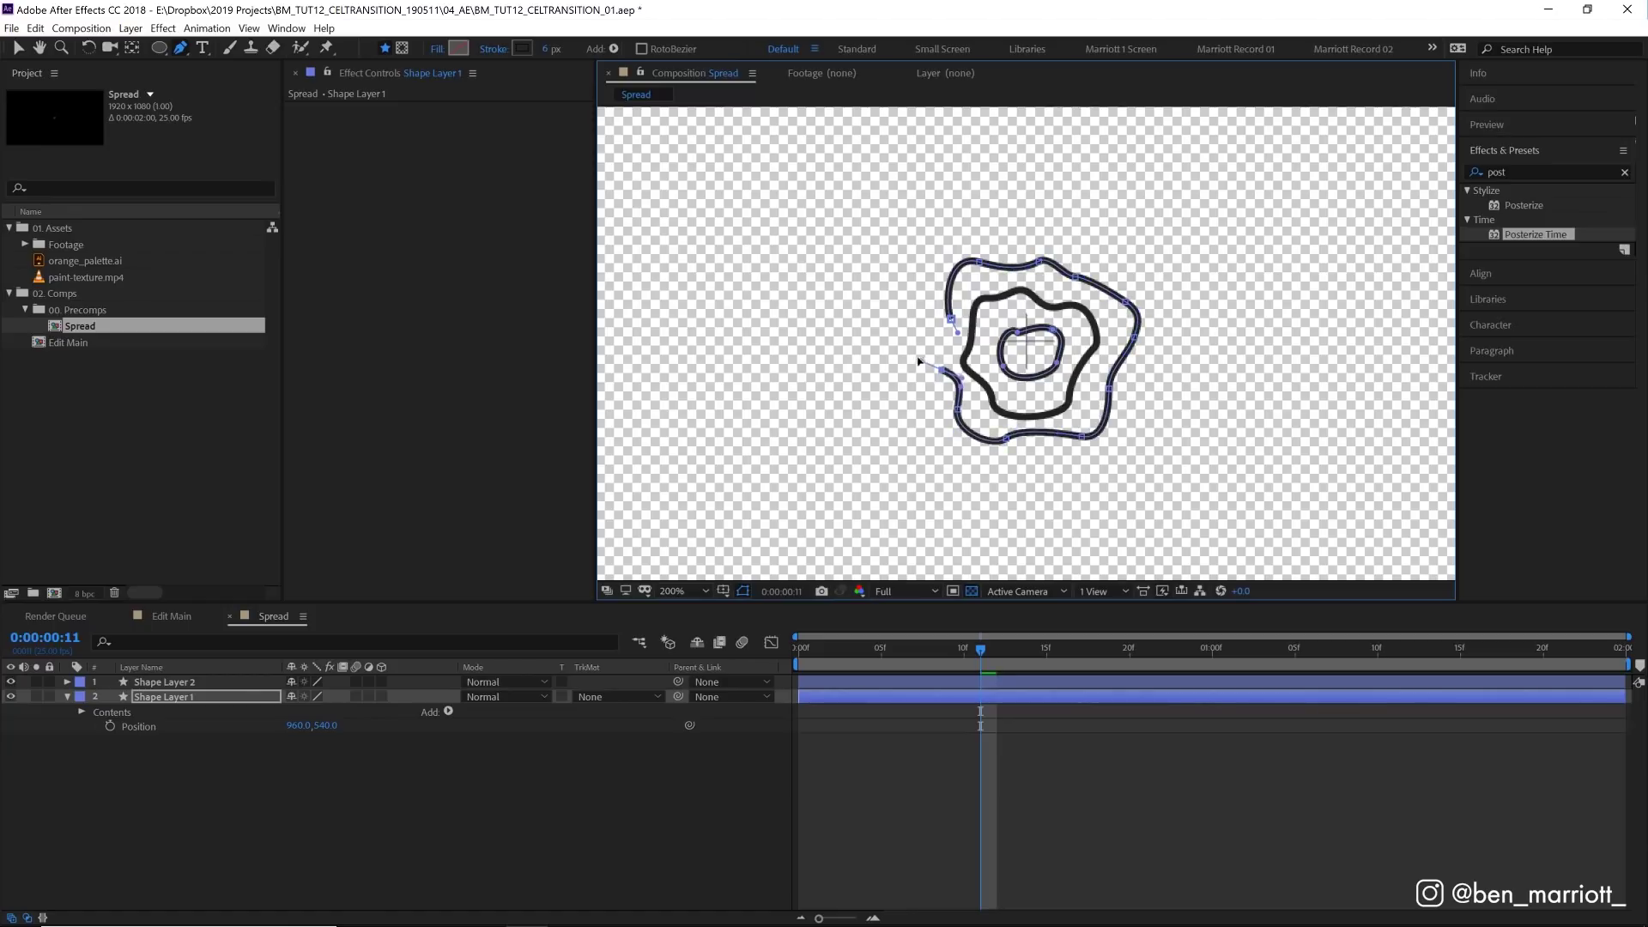
pyautogui.click(952, 321)
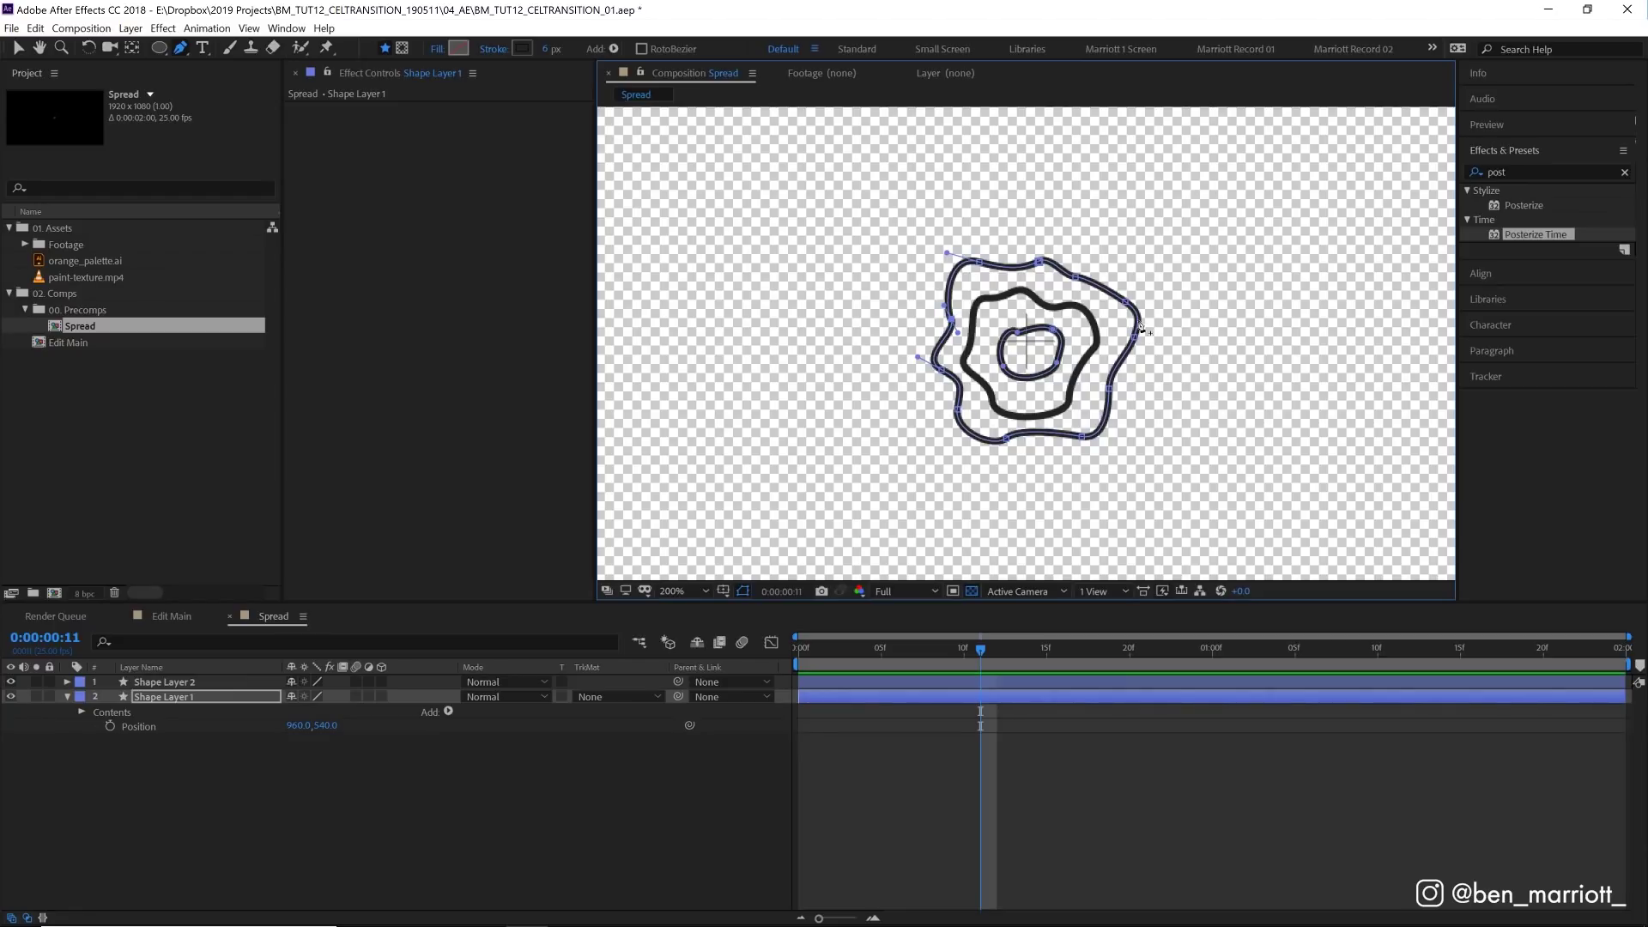
pyautogui.moveTo(1127, 302); pyautogui.dragTo(1105, 297)
pyautogui.moveTo(1083, 437); pyautogui.dragTo(1094, 430)
# Step: Zoom the view to 200% and draw several more, larger wavy rings around the existing ones
pyautogui.click(1094, 777)
pyautogui.scroll(-2, 1049, 318)
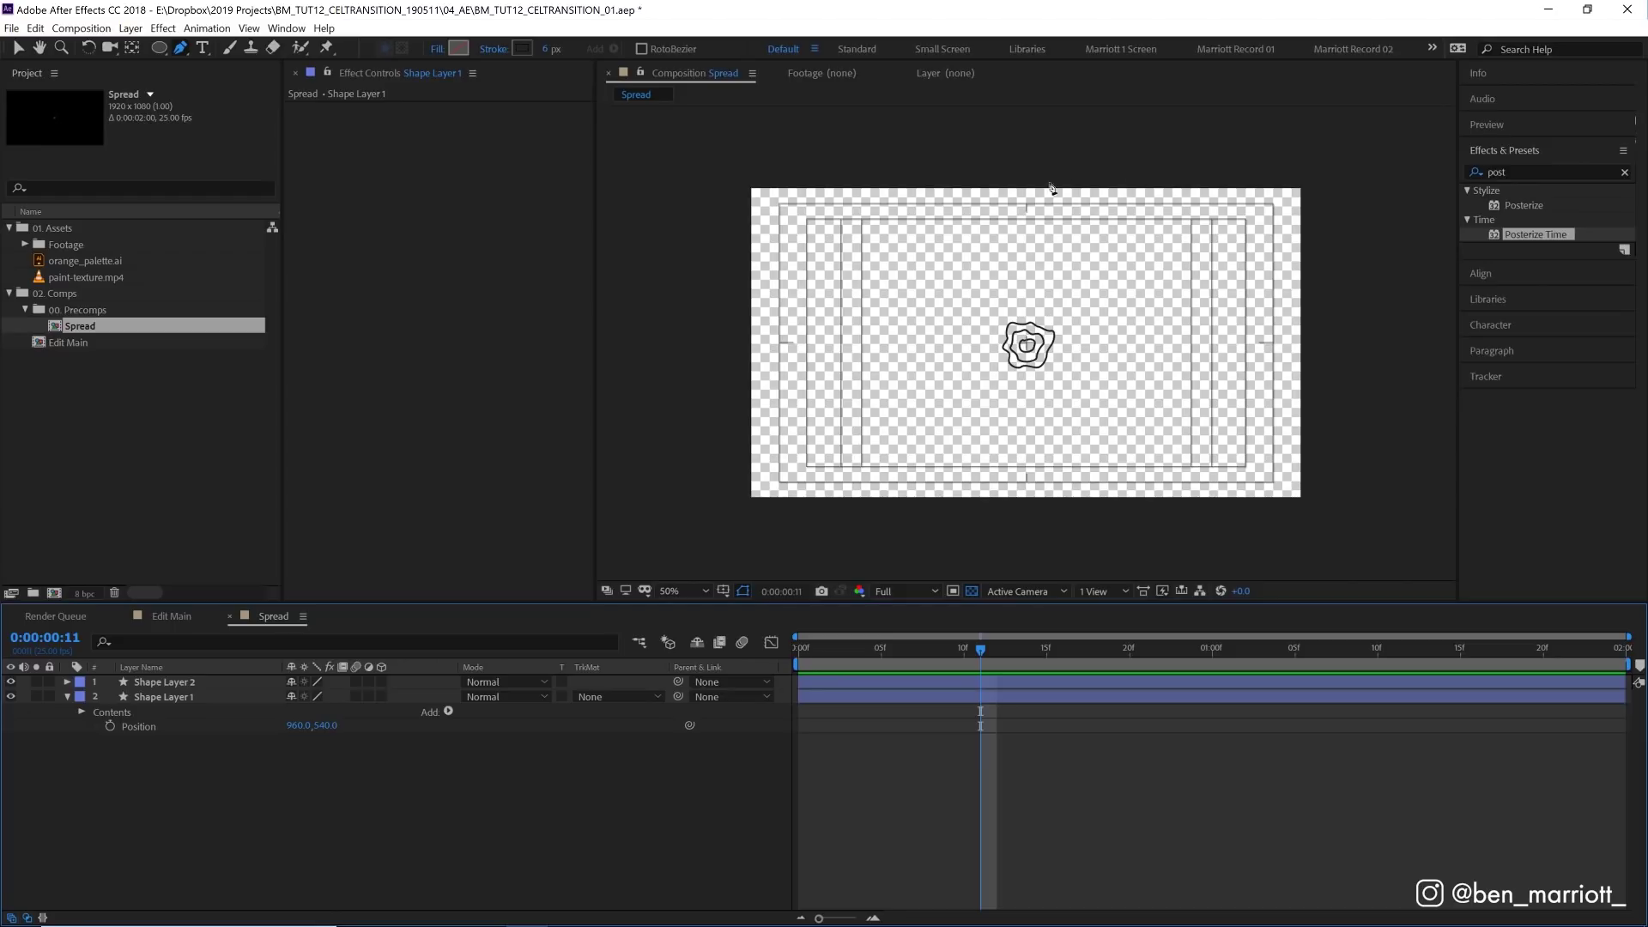
pyautogui.press('.')
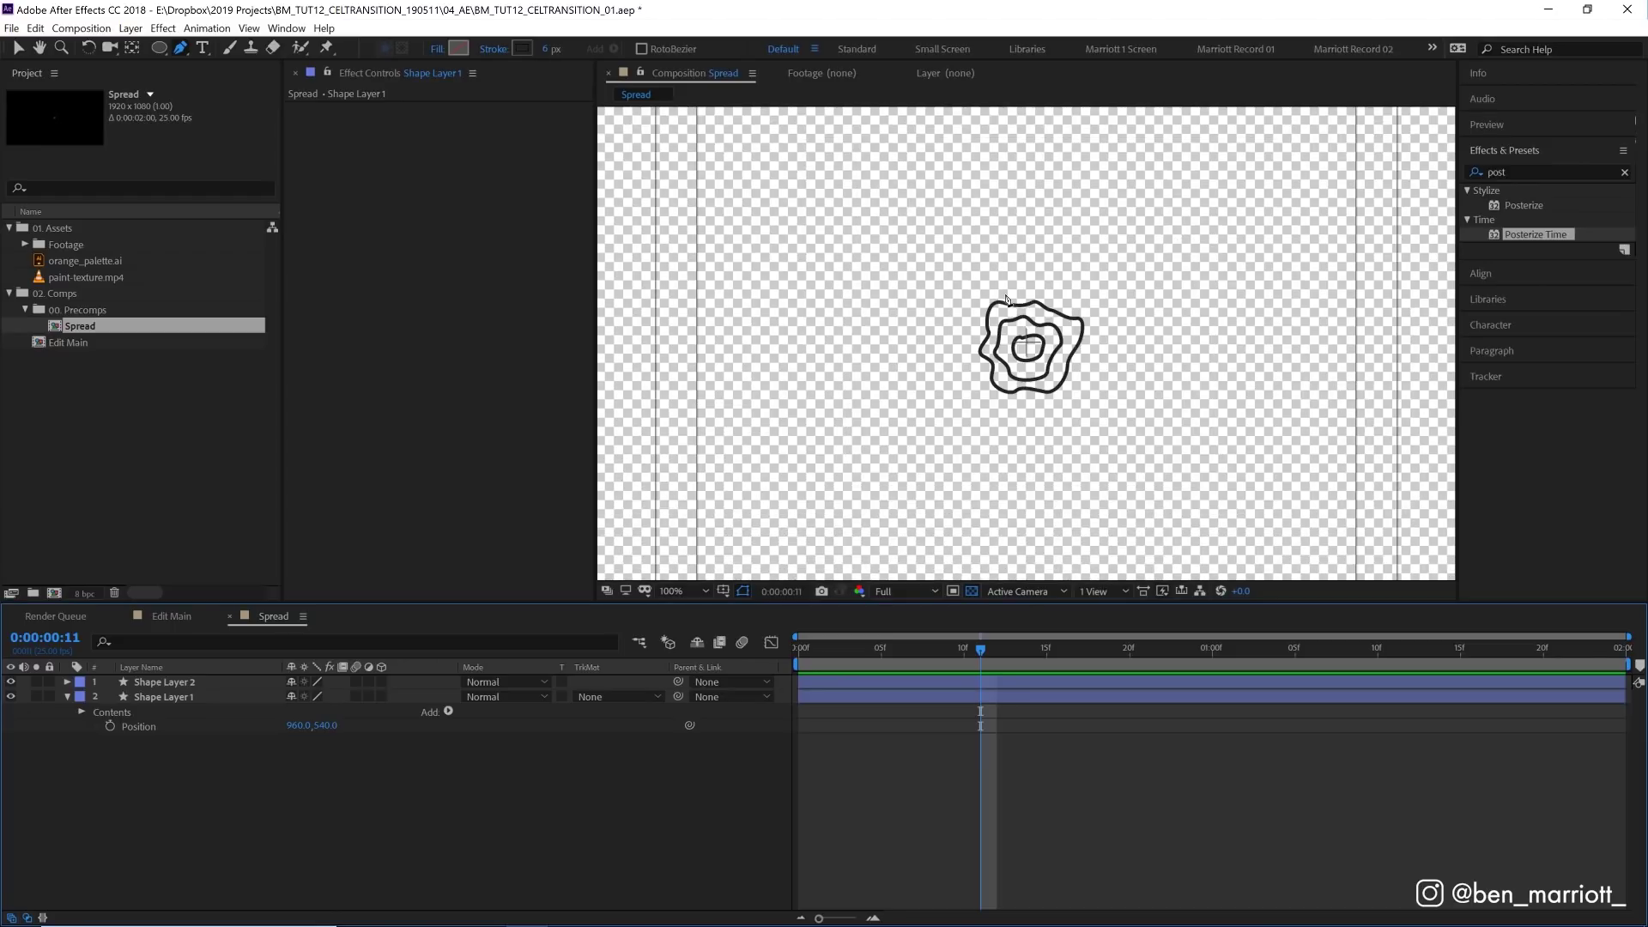
pyautogui.press('.')
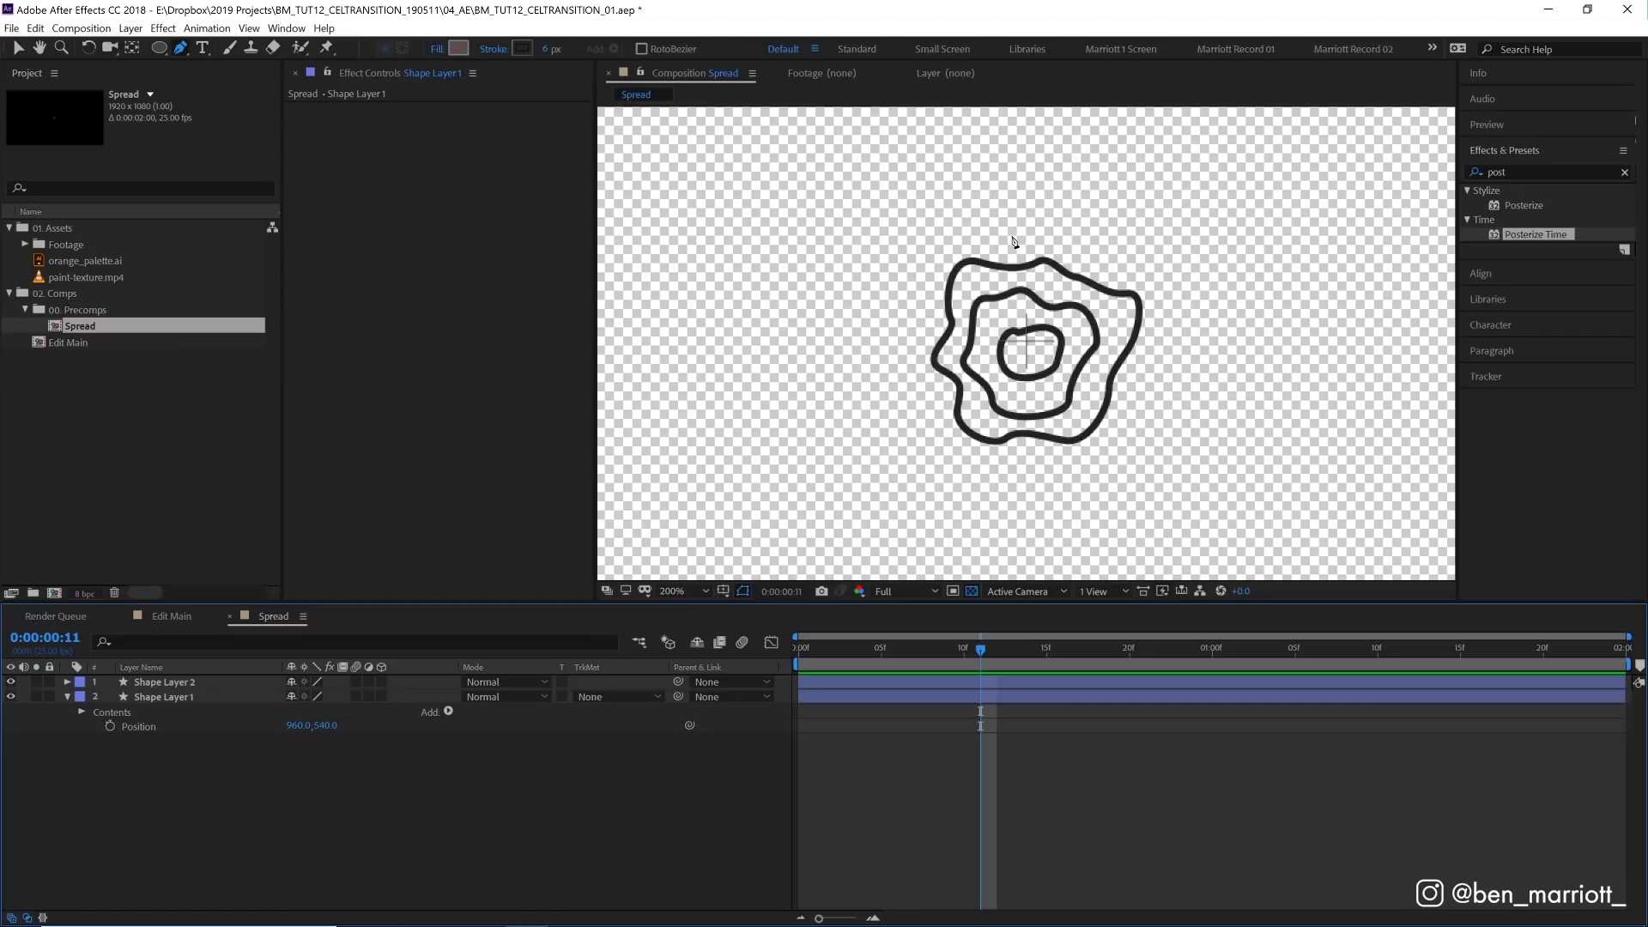
pyautogui.click(883, 294)
pyautogui.click(1012, 140)
pyautogui.click(1067, 186)
pyautogui.click(1087, 124)
pyautogui.press('v')
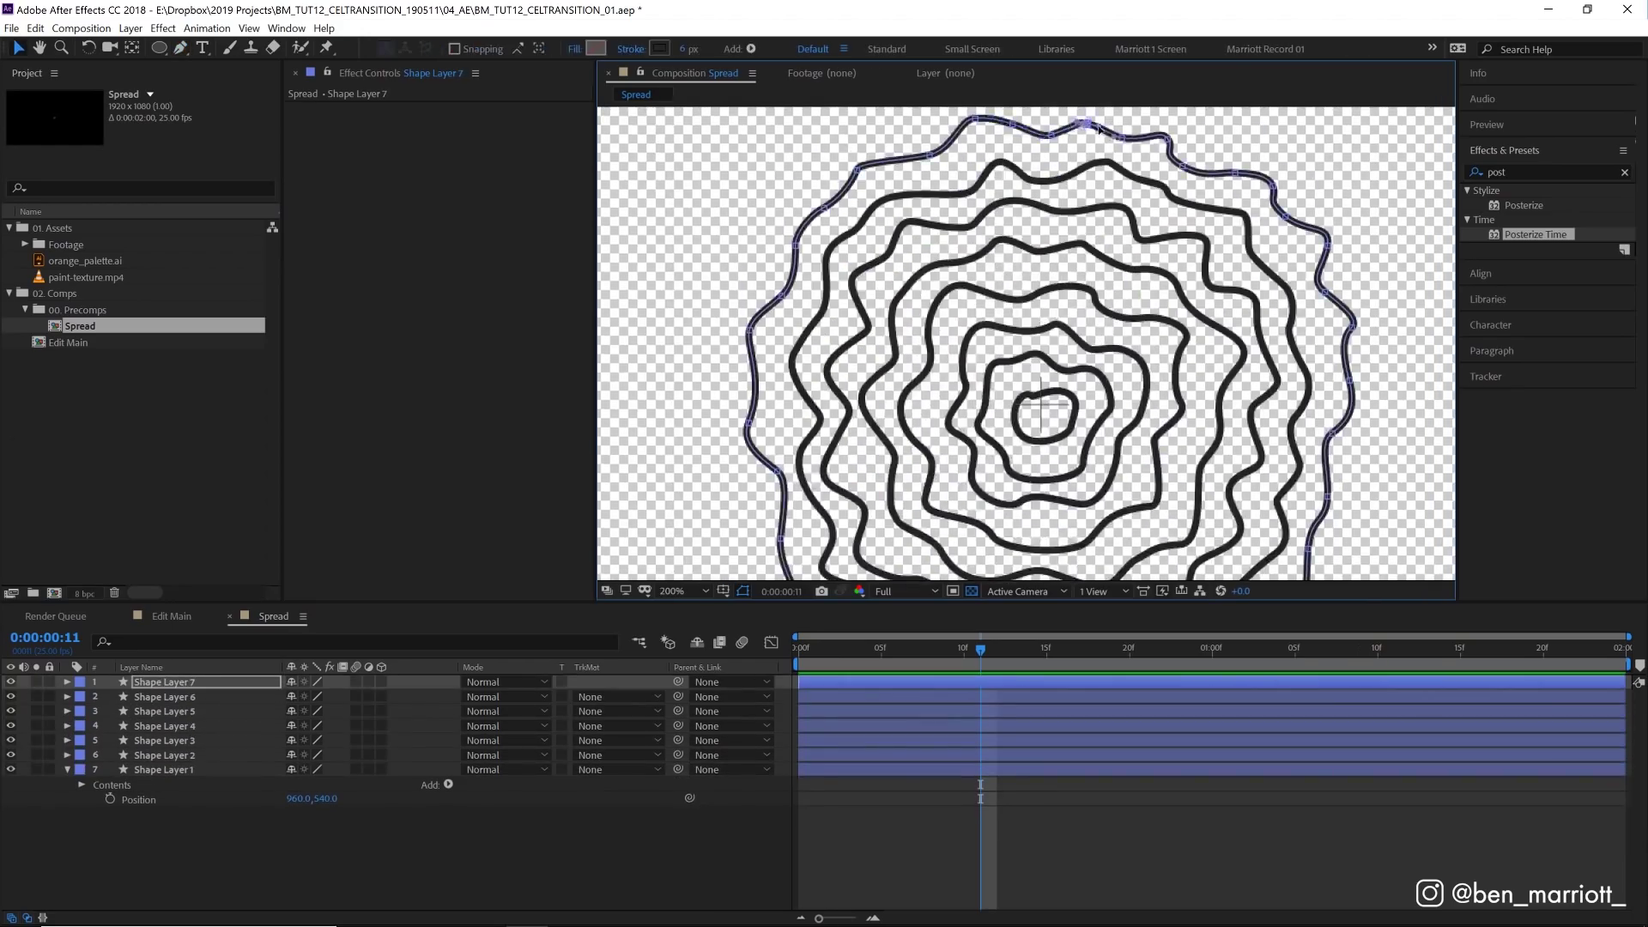
pyautogui.press('g')
# Step: Keep adding outer rings, panning outward, until they fill the whole Spread frame
pyautogui.click(1001, 464)
pyautogui.click(971, 375)
pyautogui.moveTo(991, 308); pyautogui.dragTo(1022, 337)
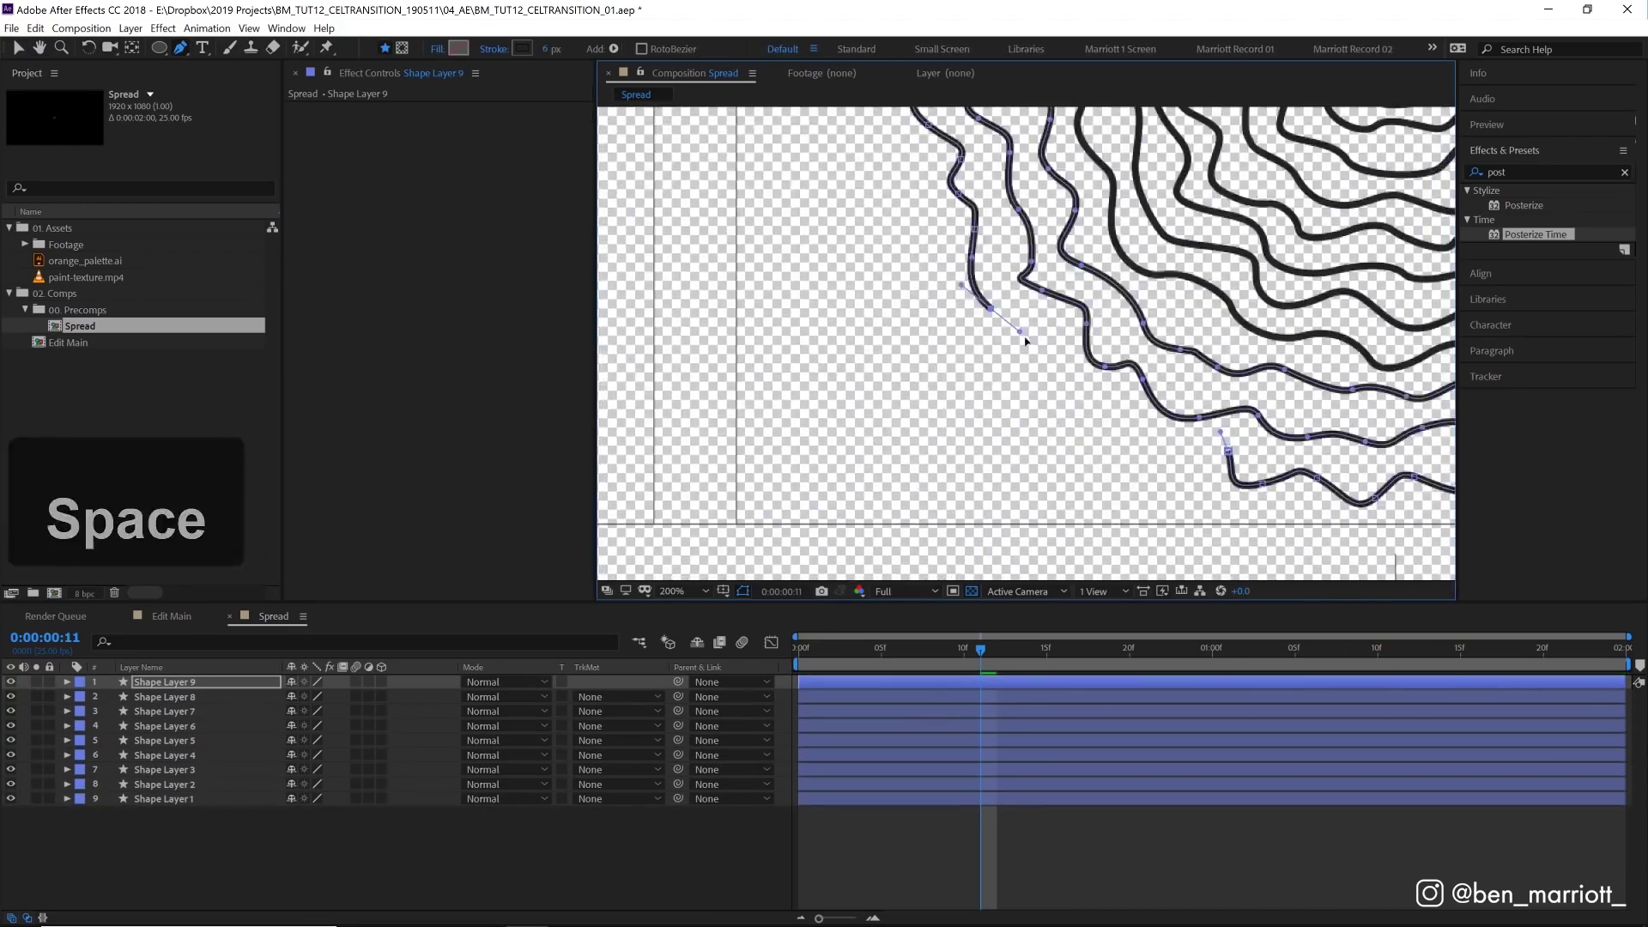
pyautogui.click(938, 358)
pyautogui.click(953, 386)
pyautogui.scroll(-1, 962, 343)
pyautogui.click(933, 431)
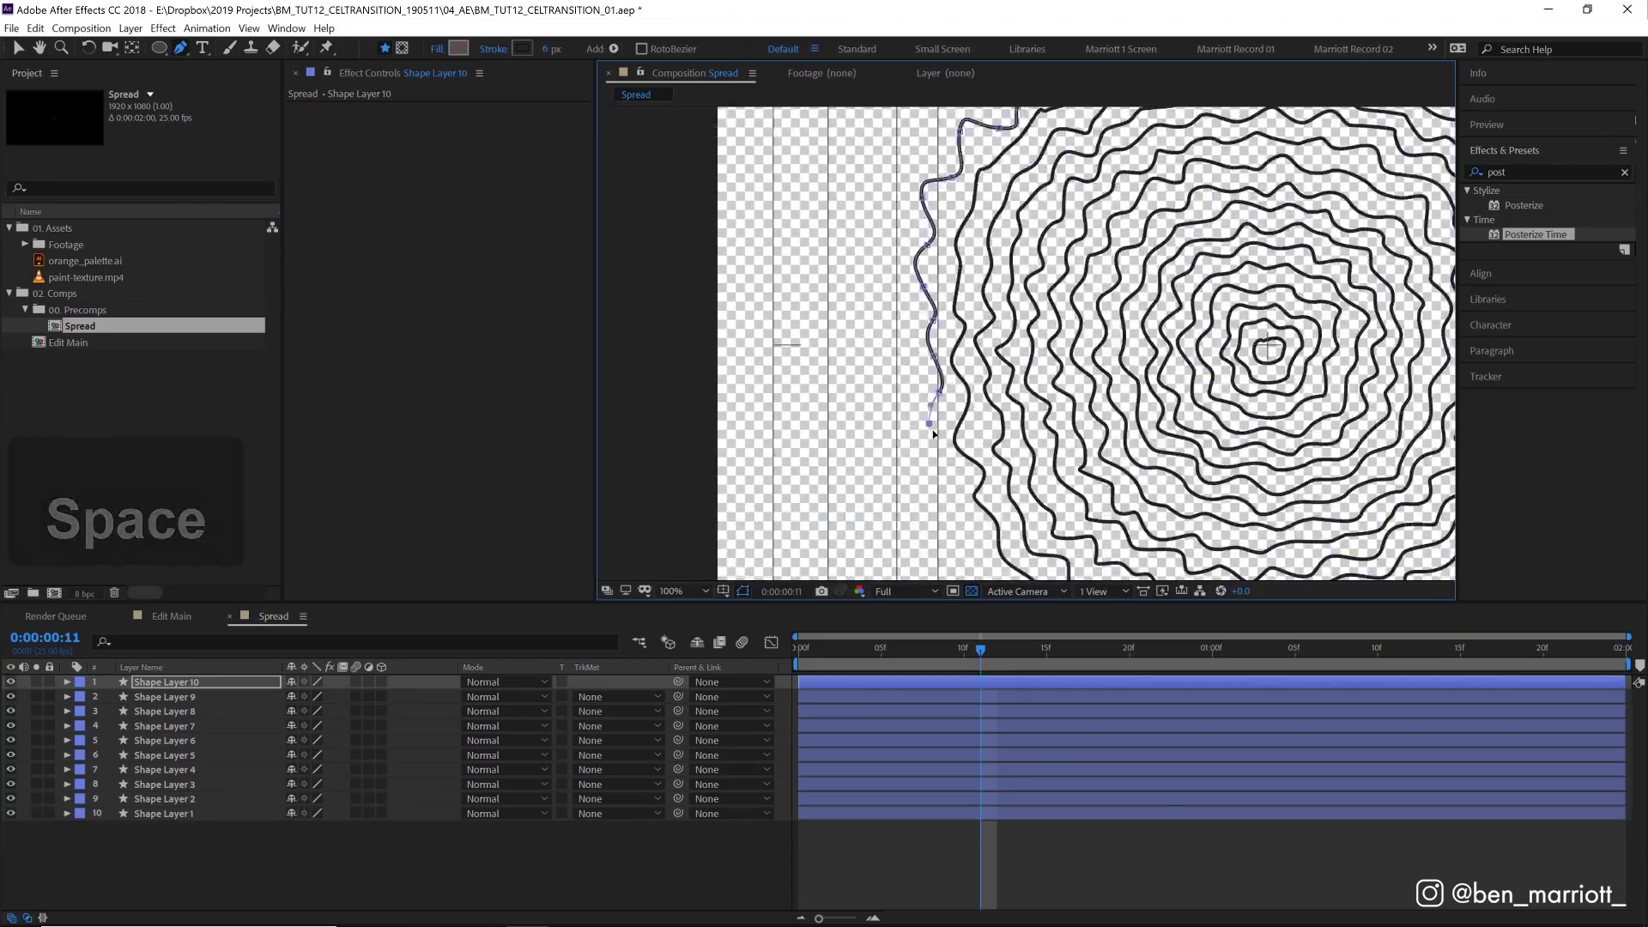
pyautogui.click(1027, 437)
pyautogui.click(835, 209)
pyautogui.moveTo(951, 378)
pyautogui.mouseDown()
pyautogui.moveTo(884, 327)
pyautogui.moveTo(936, 550)
pyautogui.mouseUp()
pyautogui.click(816, 474)
pyautogui.scroll(-1, 816, 475)
pyautogui.click(710, 386)
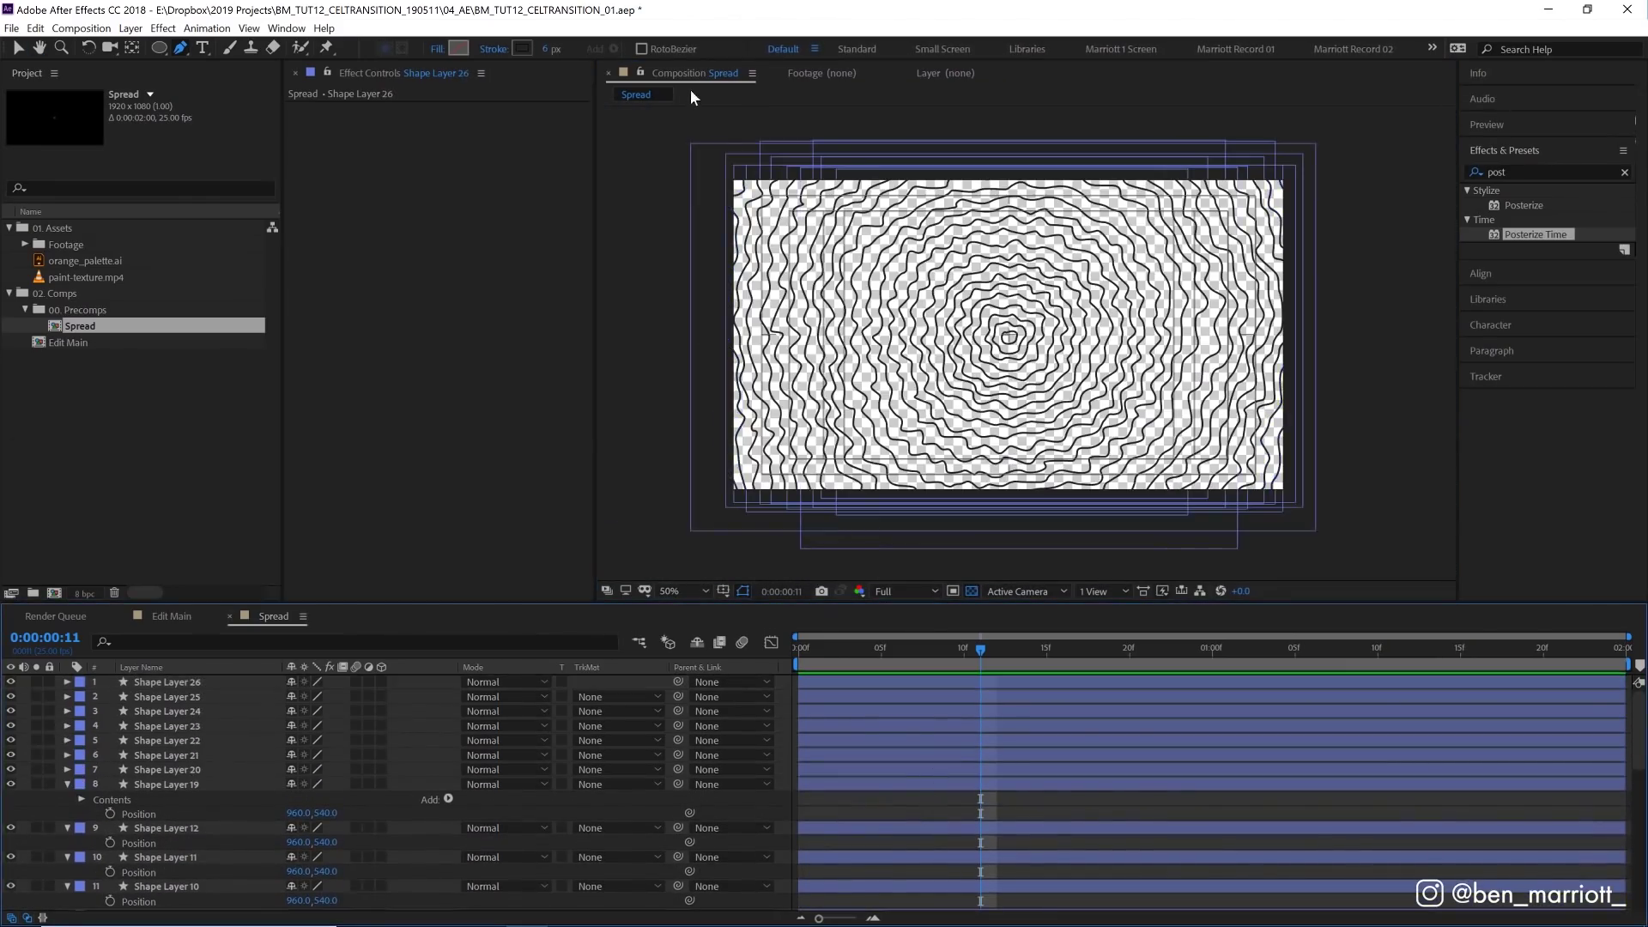
# Step: Draw a closed border path just outside the frame edges as the outermost ring
pyautogui.click(718, 133)
pyautogui.click(693, 178)
pyautogui.click(730, 525)
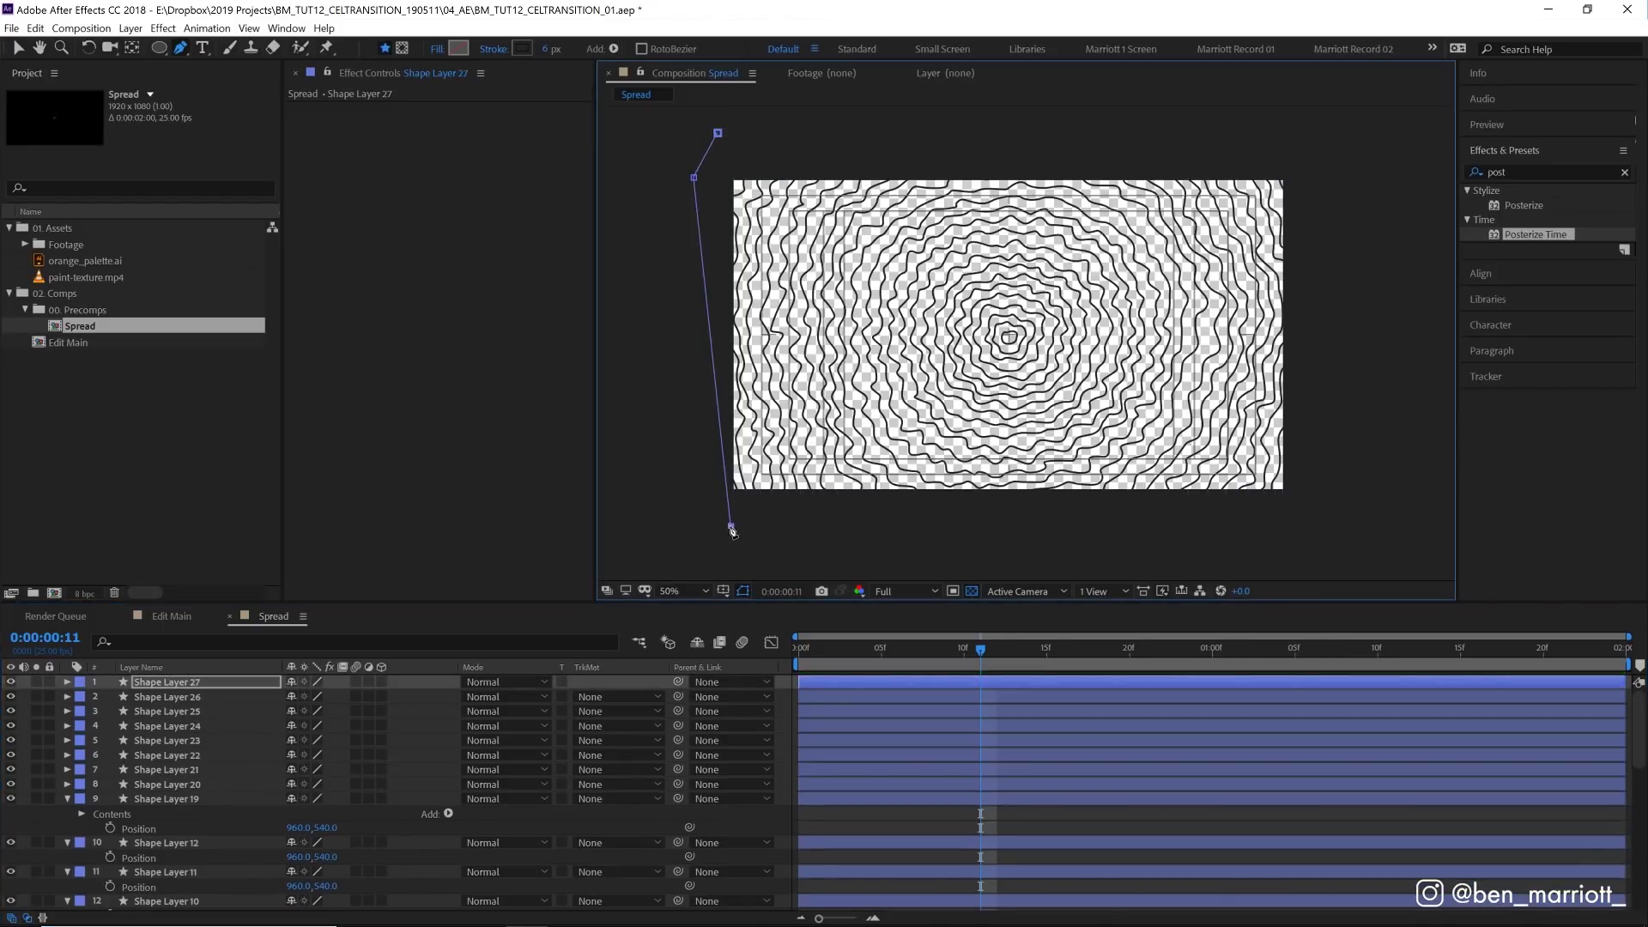
pyautogui.click(1061, 532)
pyautogui.click(1286, 516)
pyautogui.click(1305, 270)
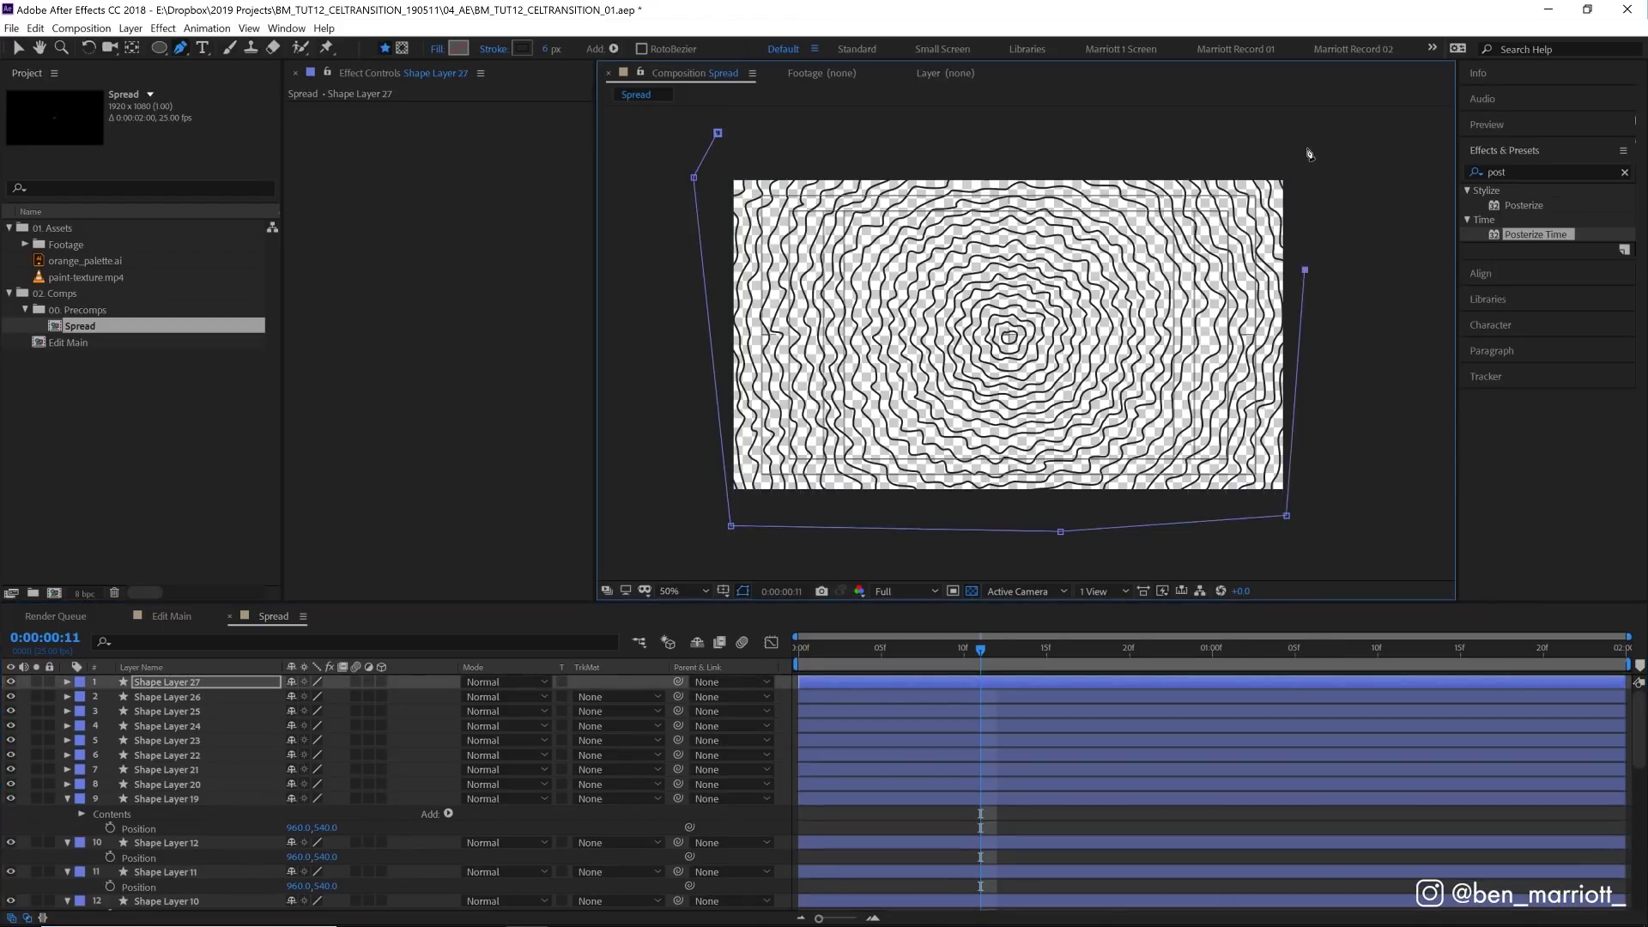
pyautogui.click(1308, 149)
pyautogui.click(718, 134)
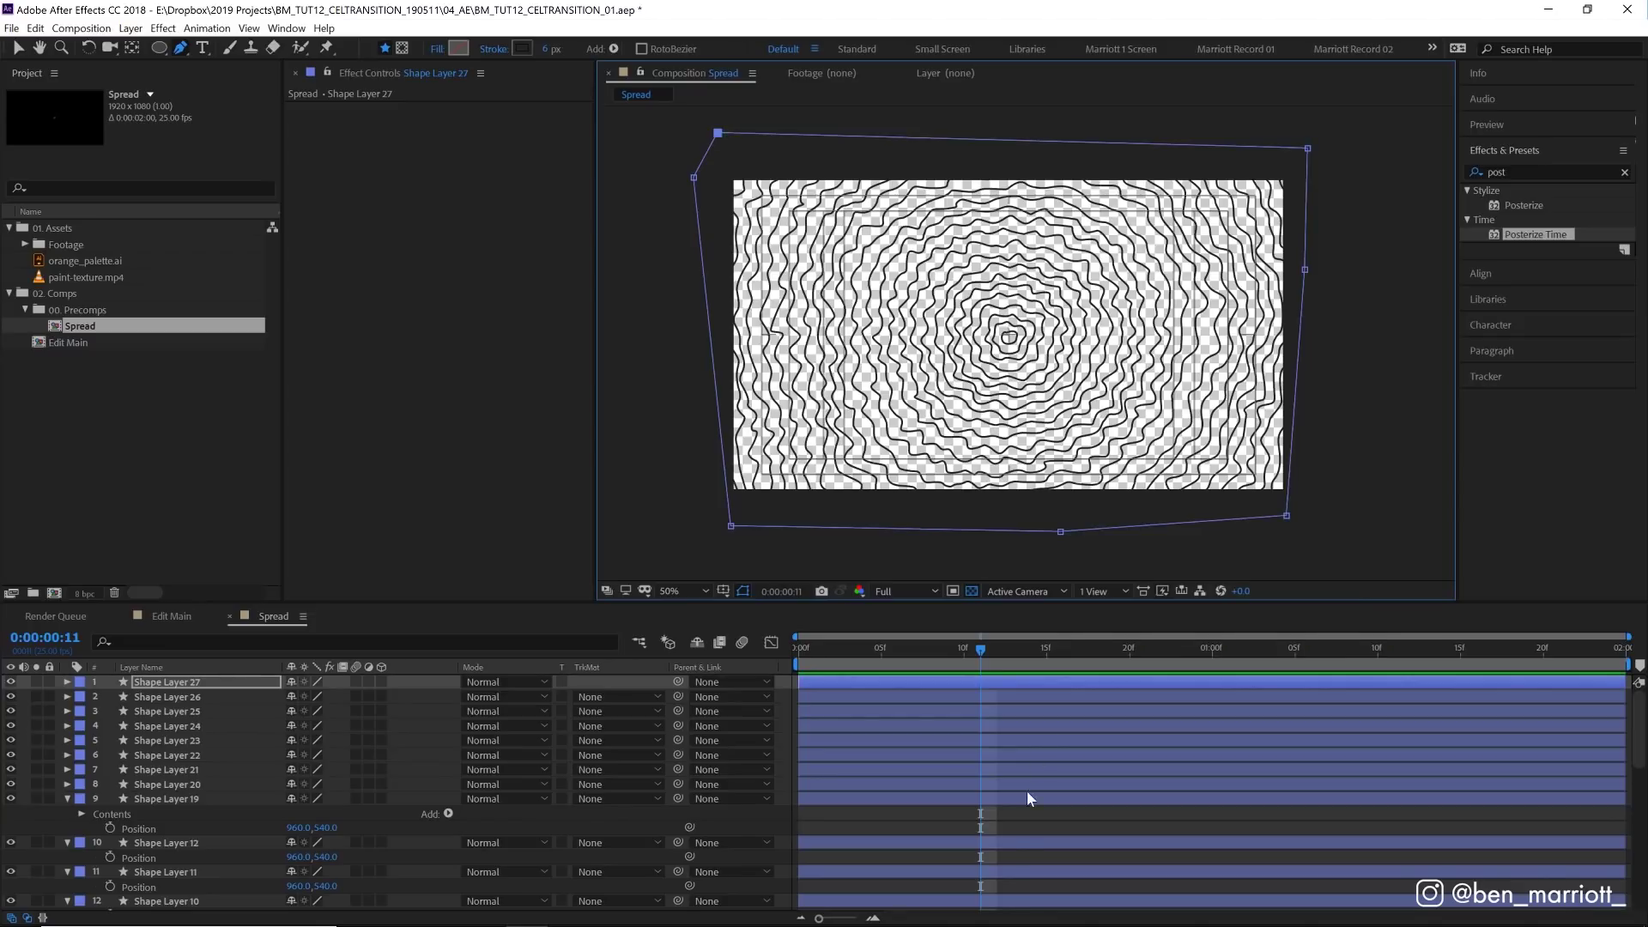
pyautogui.click(1012, 826)
# Step: Collapse all layer properties, deselect, and return to the first frame at 50% zoom
pyautogui.hotkey('ctrl', 'a')
pyautogui.press('u')
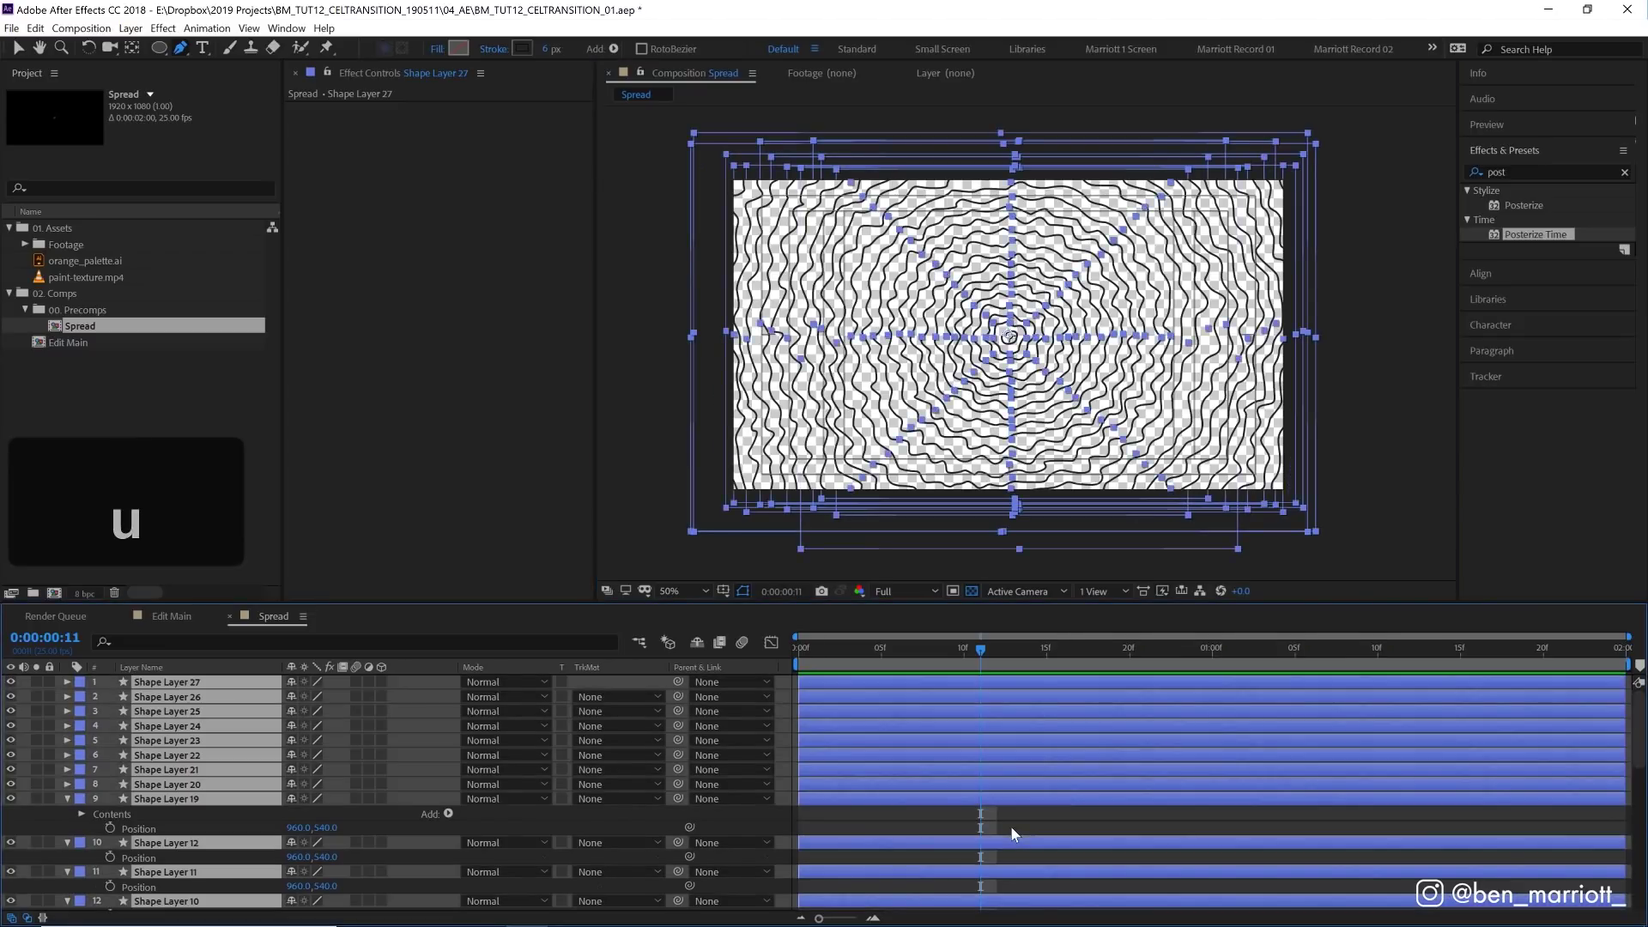
pyautogui.press('v')
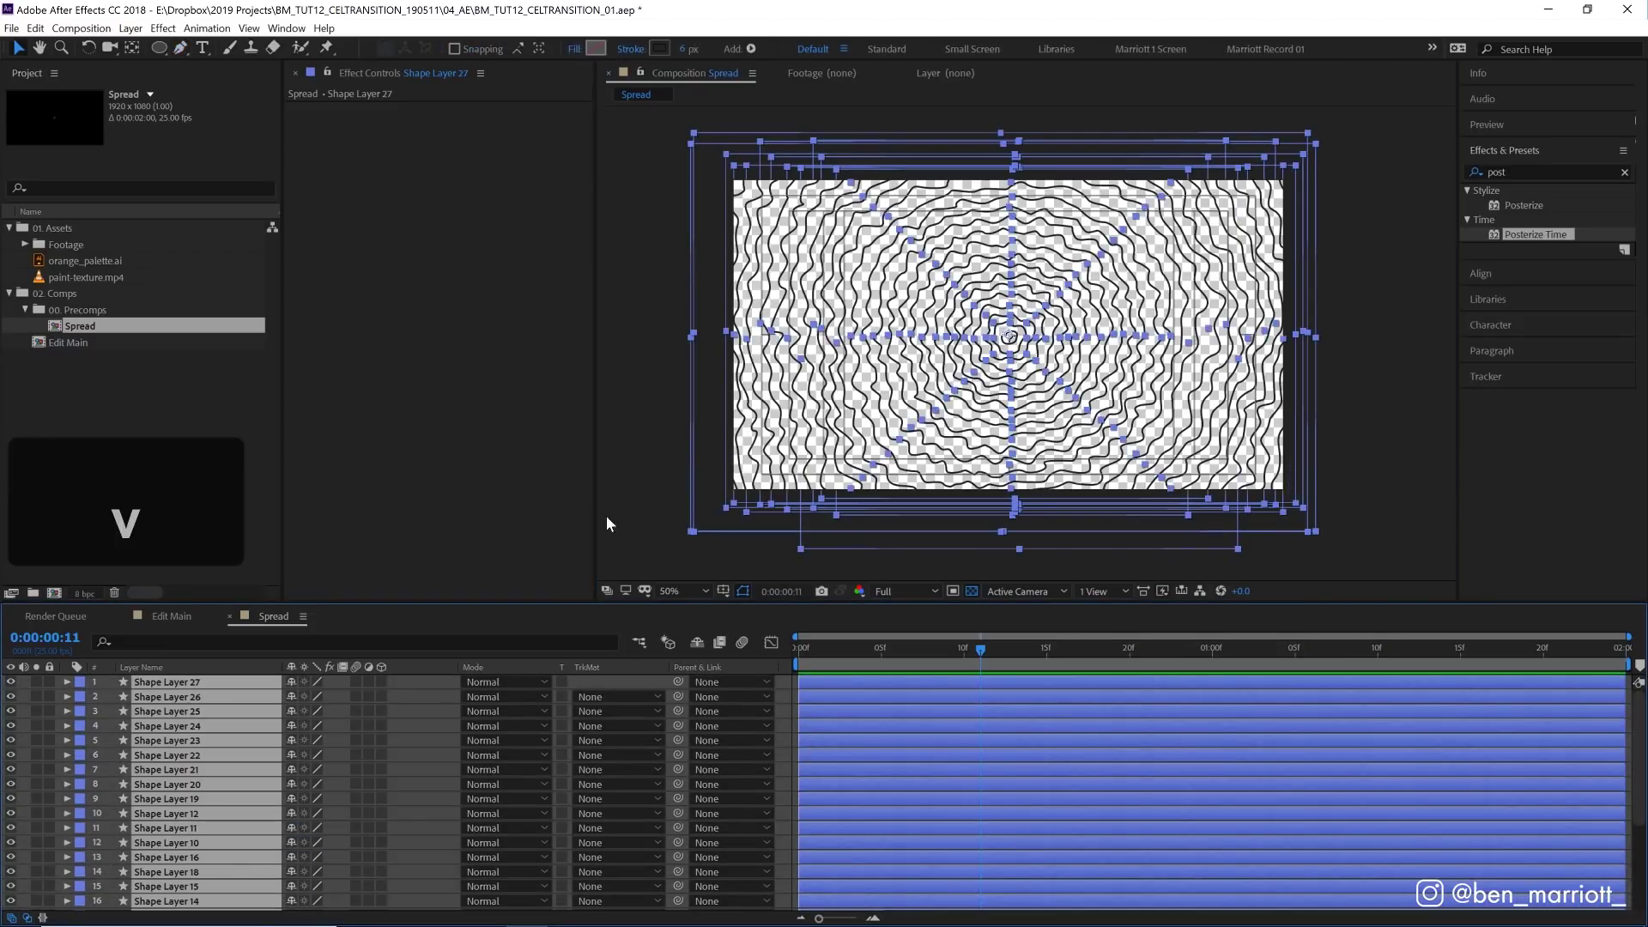
pyautogui.click(637, 517)
pyautogui.scroll(1, 853, 443)
pyautogui.scroll(-1, 855, 448)
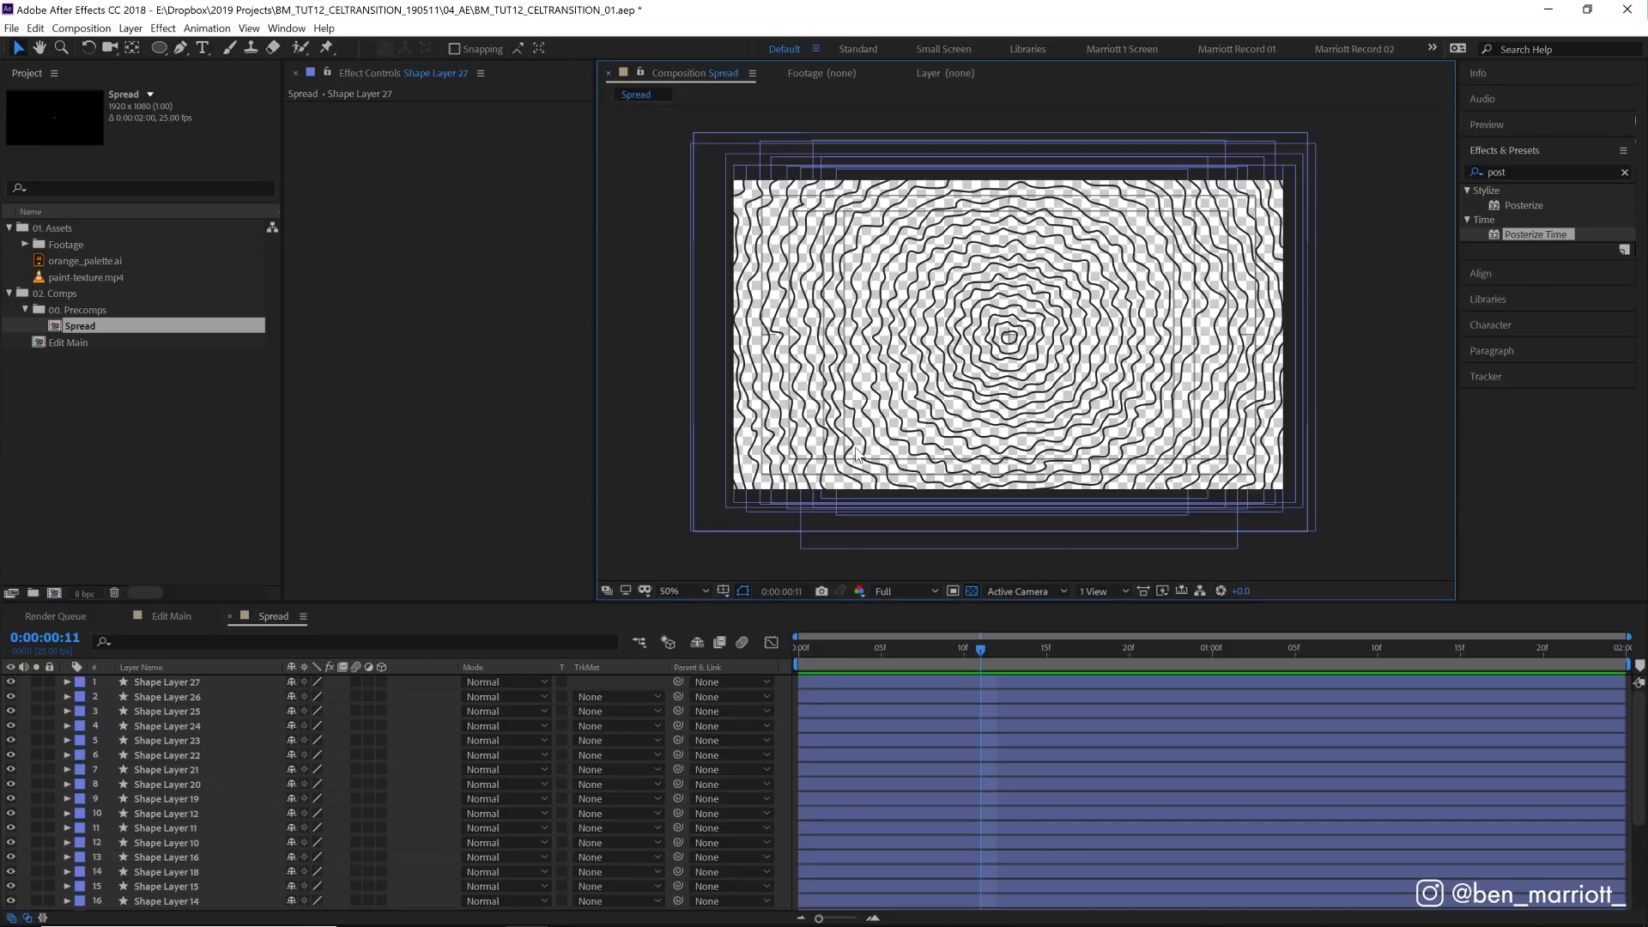
pyautogui.scroll(1, 855, 448)
pyautogui.press('Home')
pyautogui.press(',')
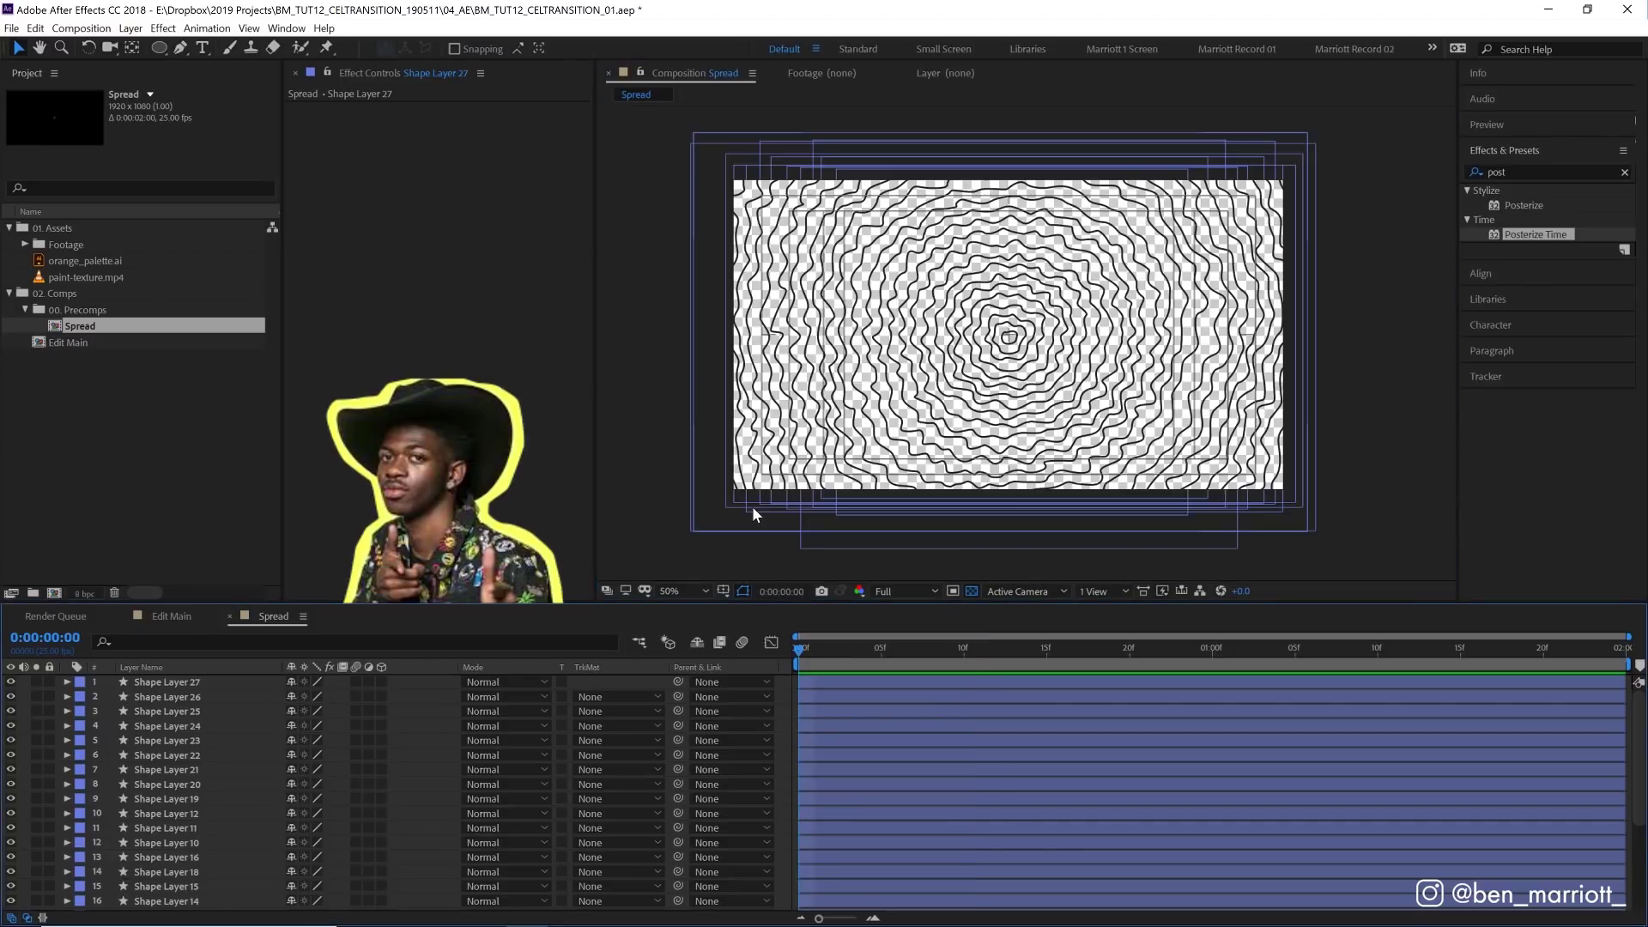
pyautogui.press('/')
pyautogui.press(',')
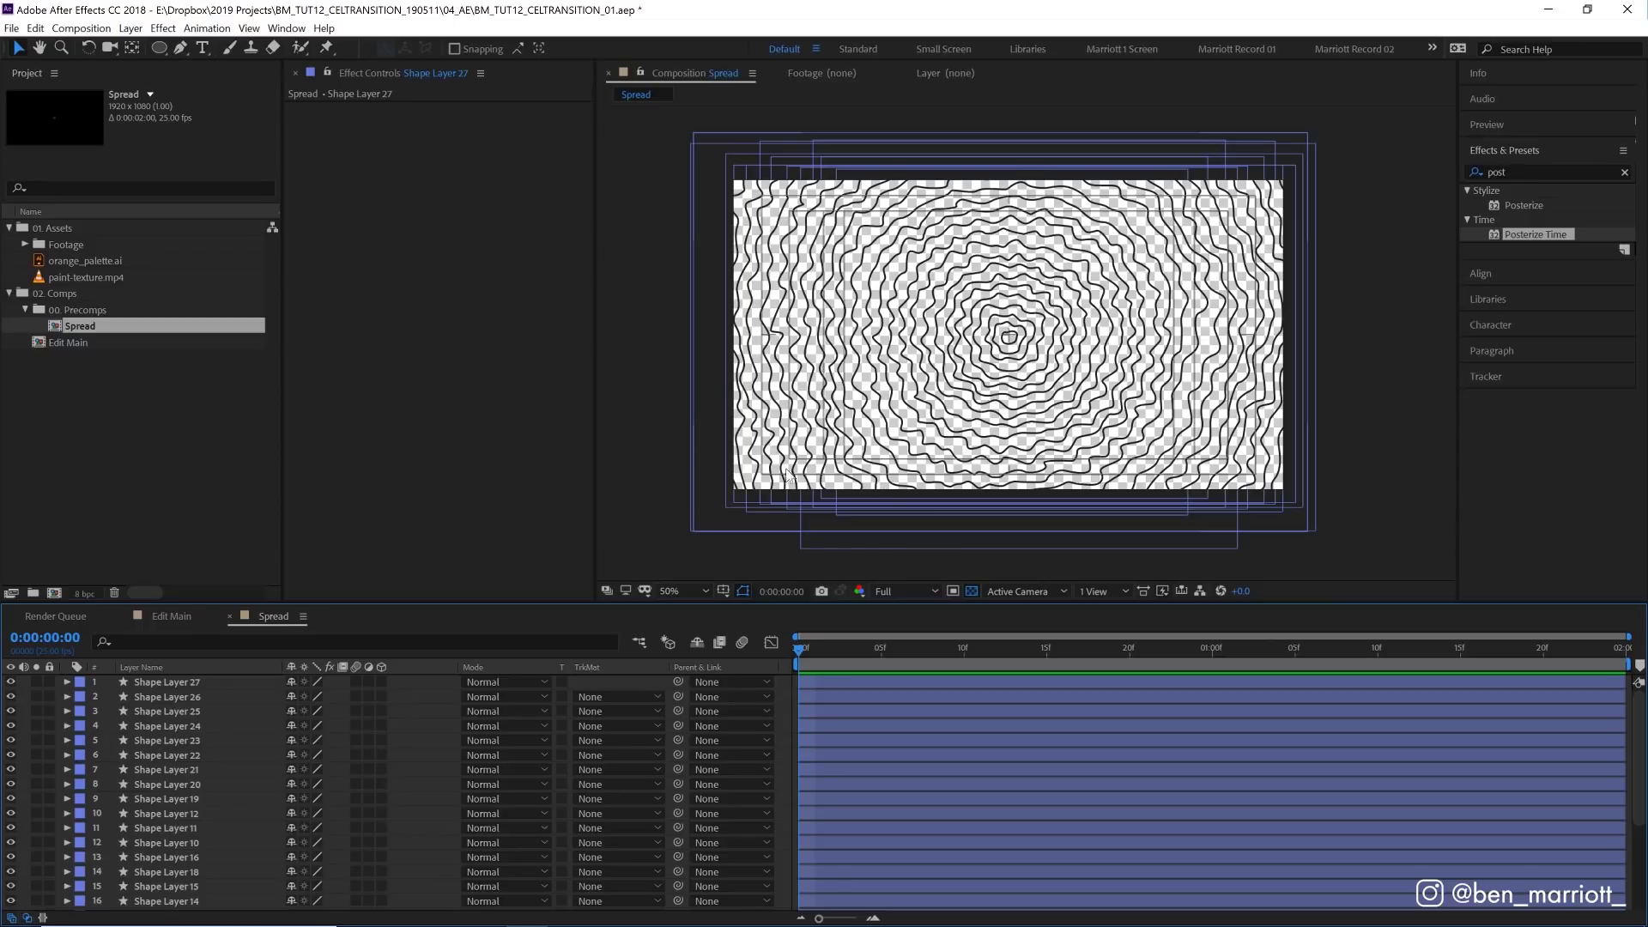
# Step: Pan to the rings' centre, select Shape Layer 25, and switch to the Pen tool for a new inner ring
pyautogui.scroll(1, 786, 476)
pyautogui.press('space')
pyautogui.moveTo(891, 408); pyautogui.dragTo(1233, 288)
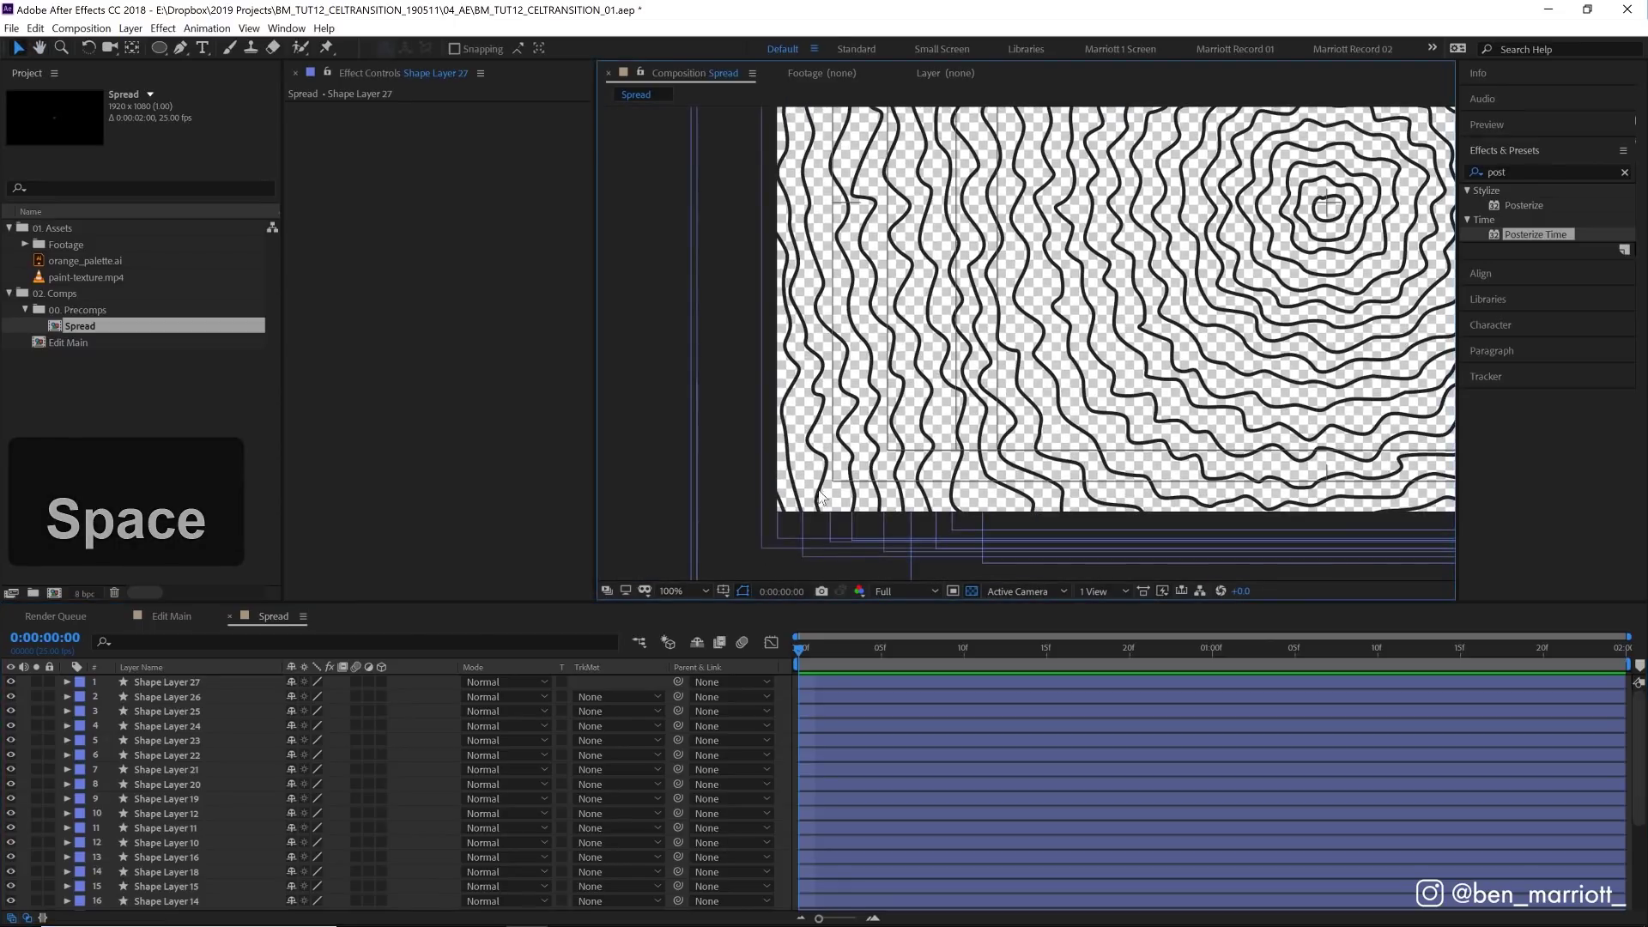
pyautogui.click(826, 711)
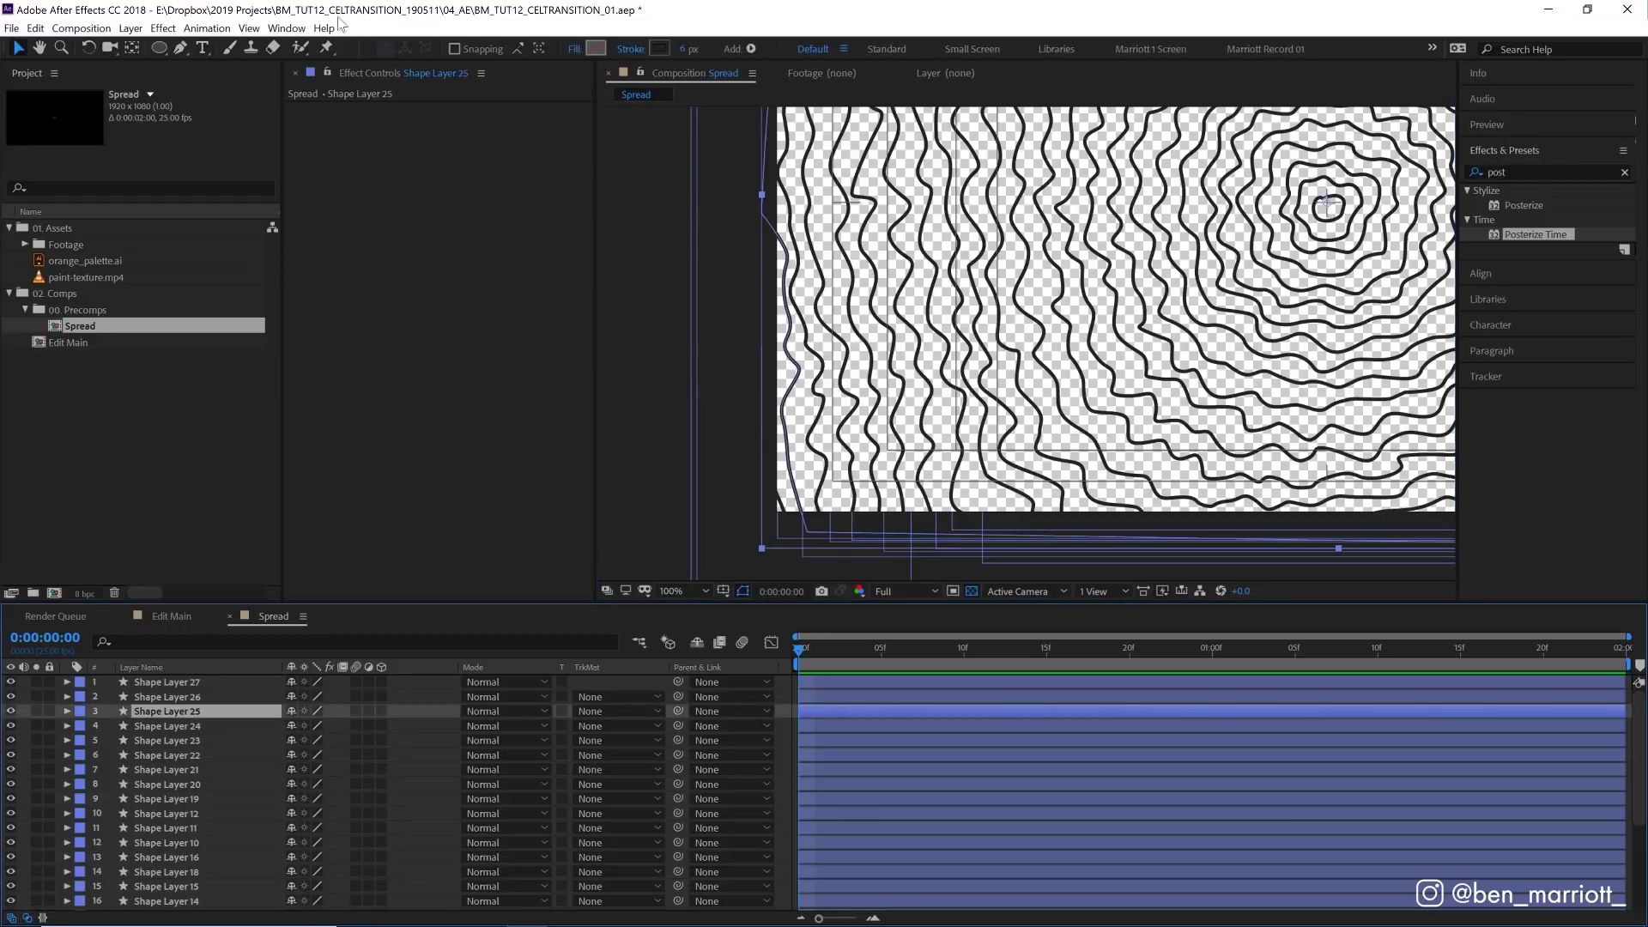
pyautogui.click(182, 48)
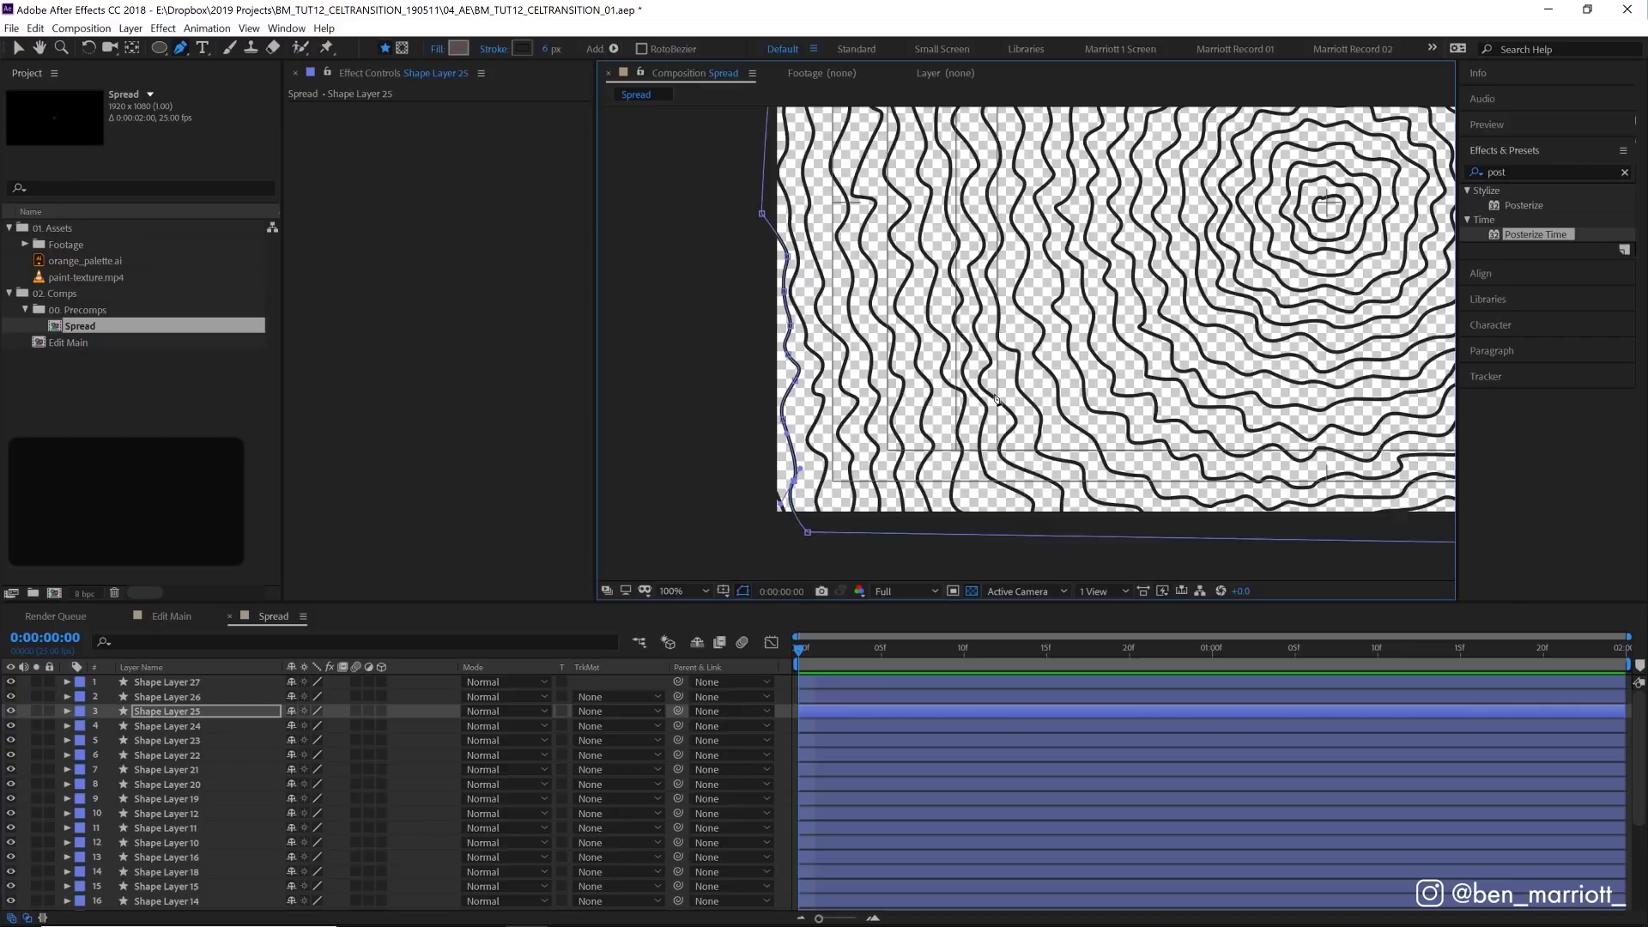
pyautogui.moveTo(1036, 348); pyautogui.dragTo(993, 520)
pyautogui.click(931, 742)
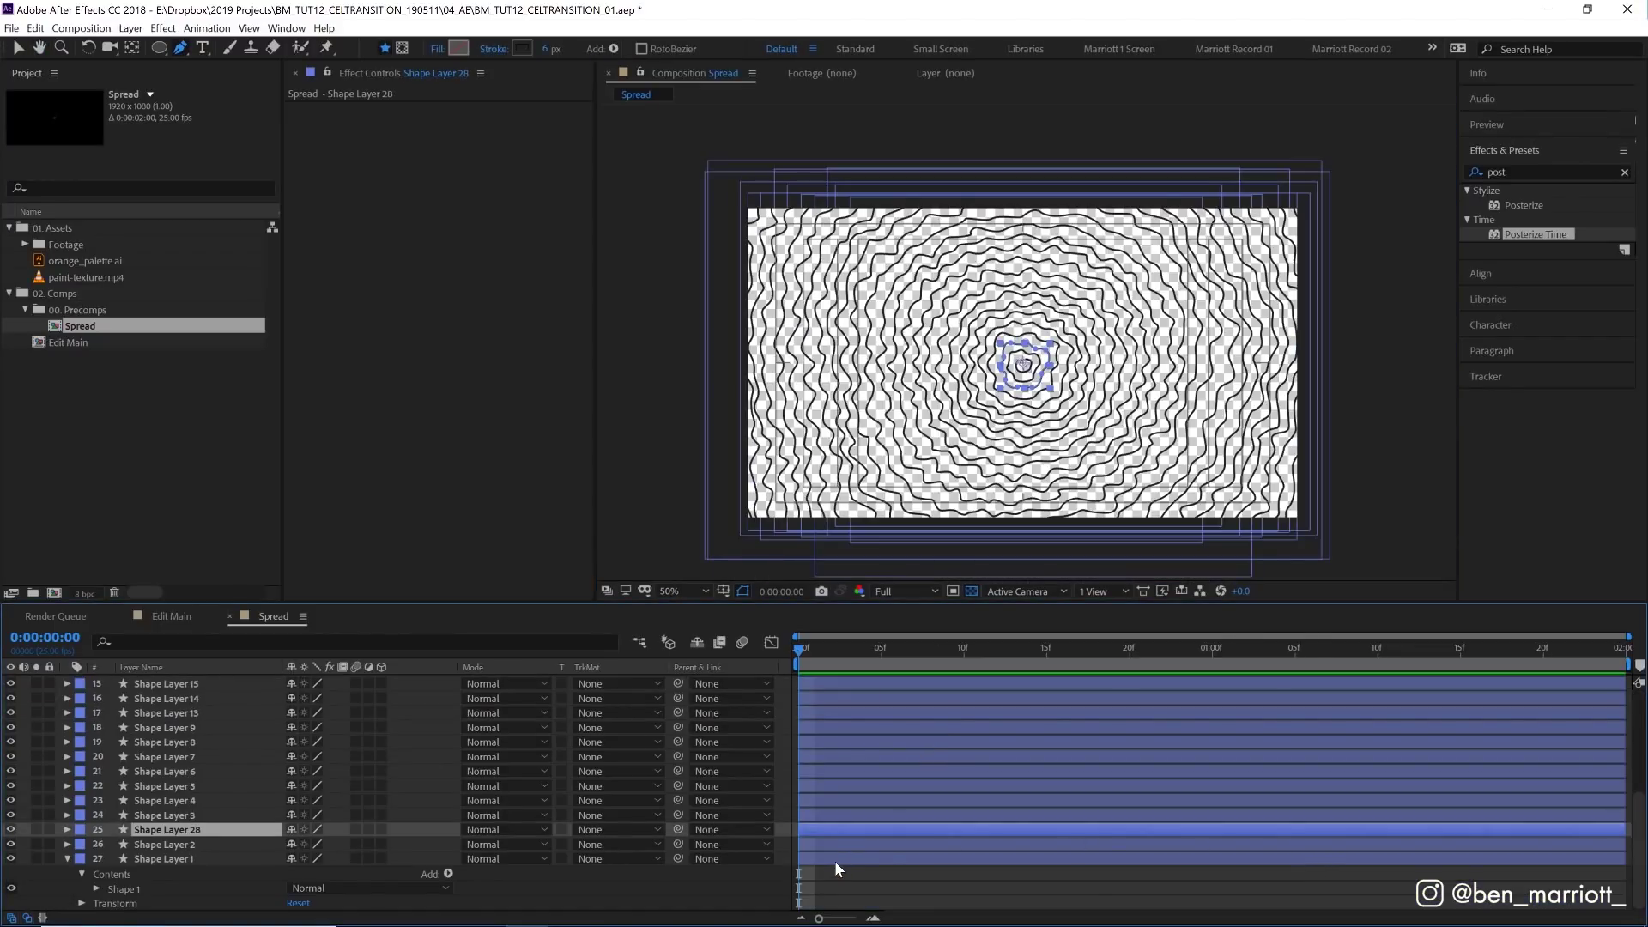
# Step: Select all shape layers and trim their out points to end at frame 1
pyautogui.click(899, 857)
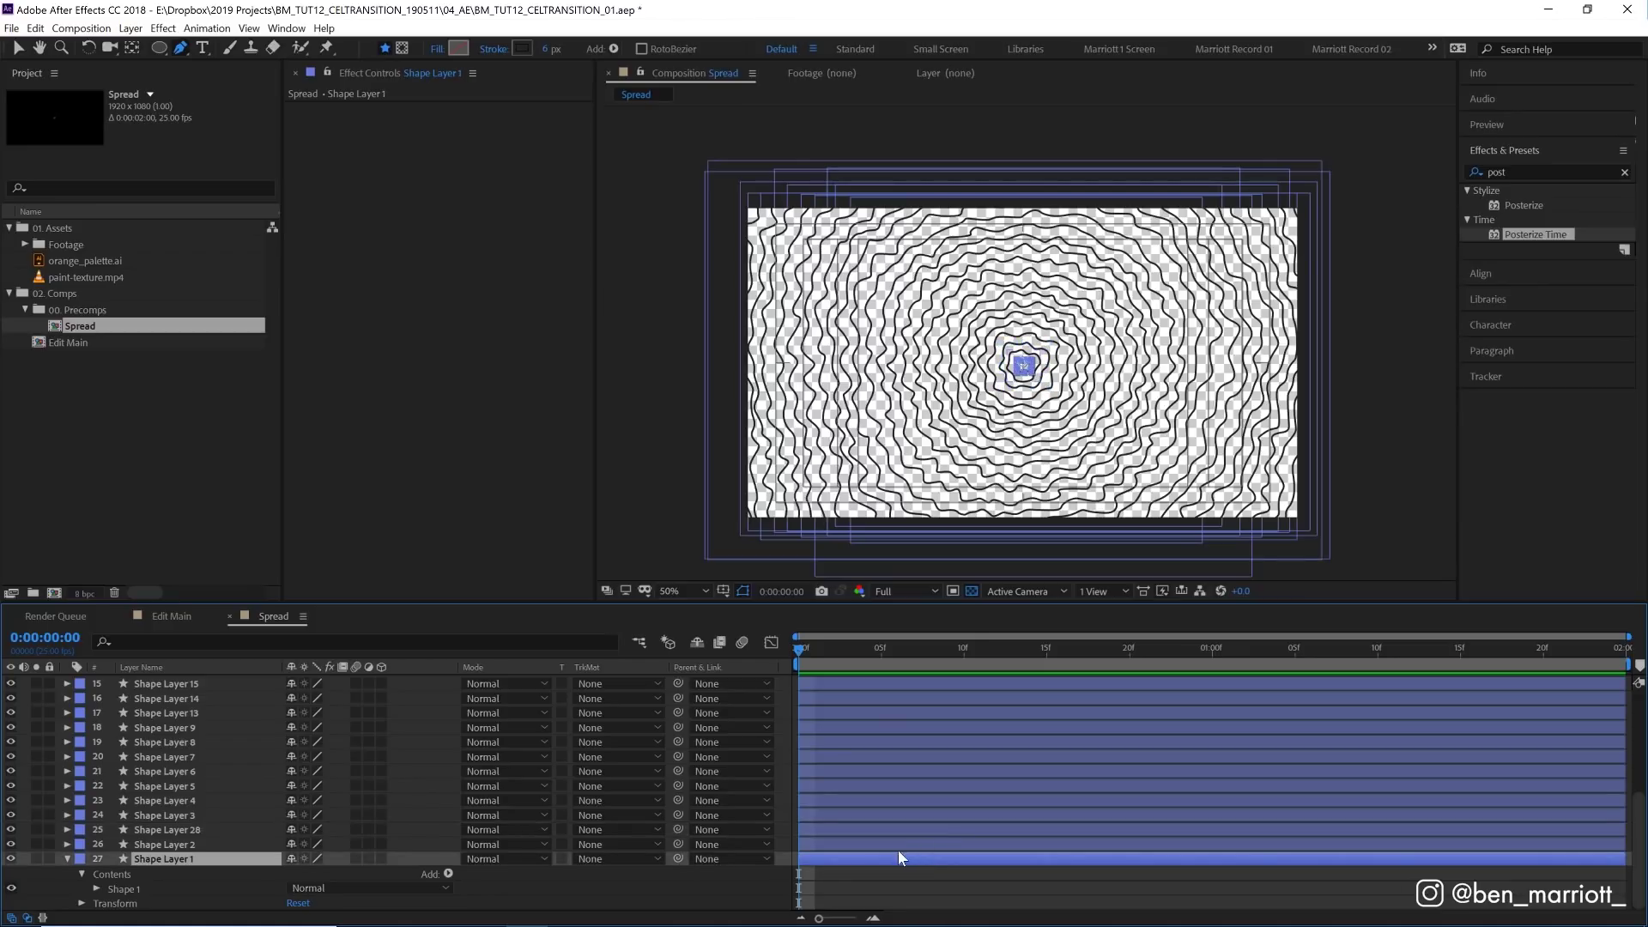
pyautogui.click(850, 879)
pyautogui.hotkey('ctrl', 'a')
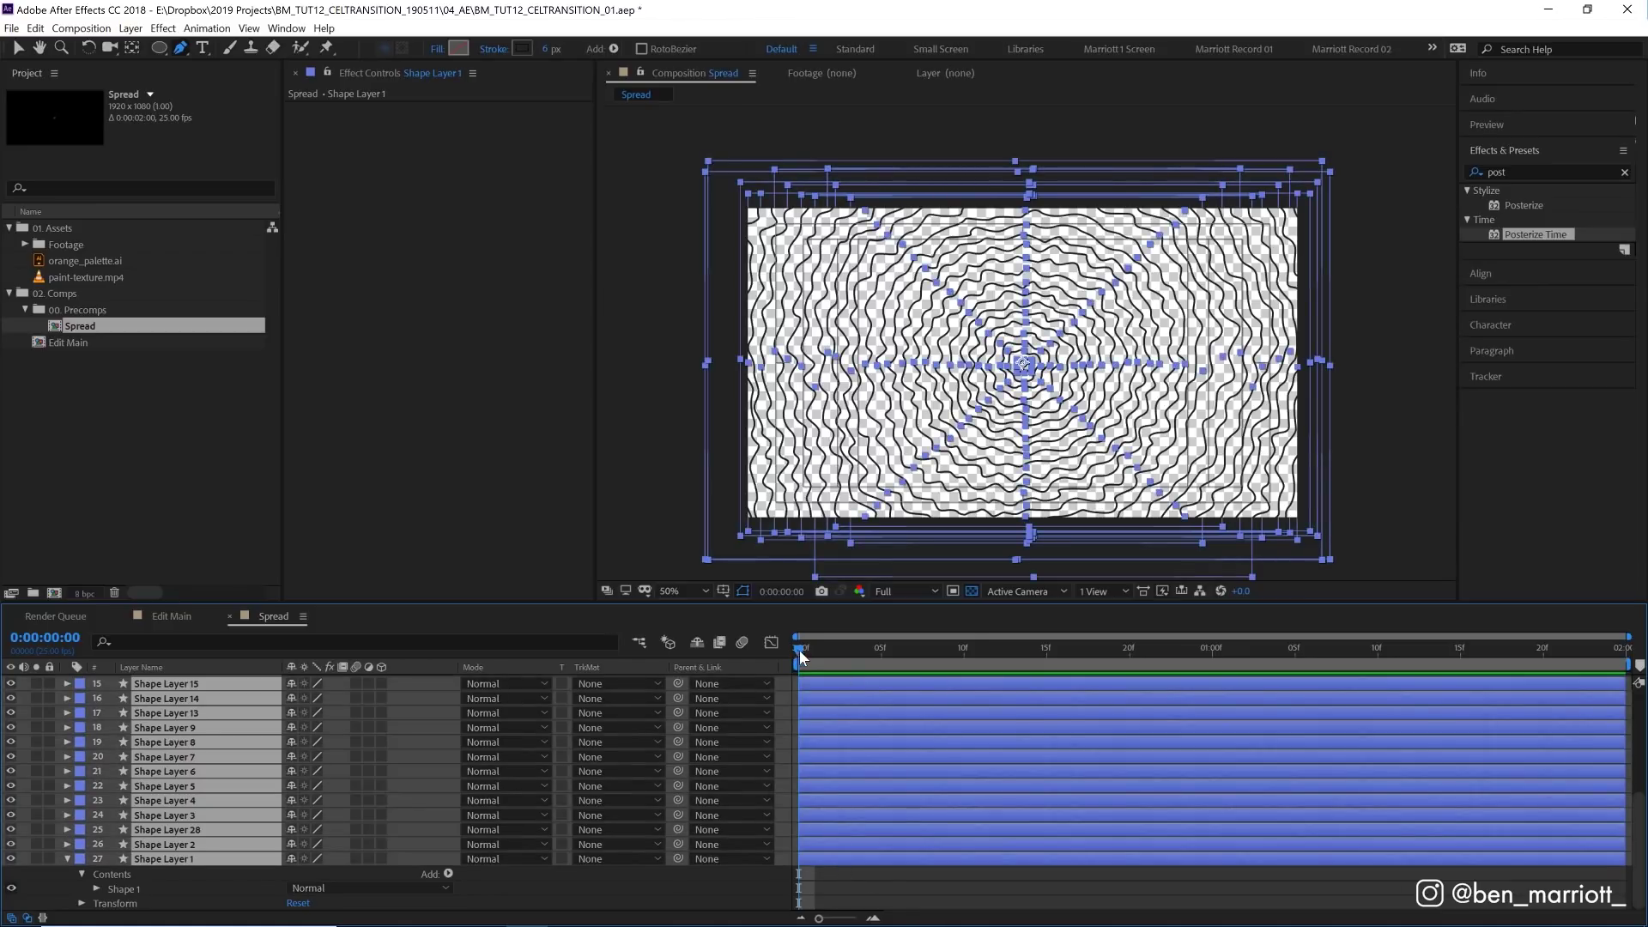
pyautogui.click(805, 653)
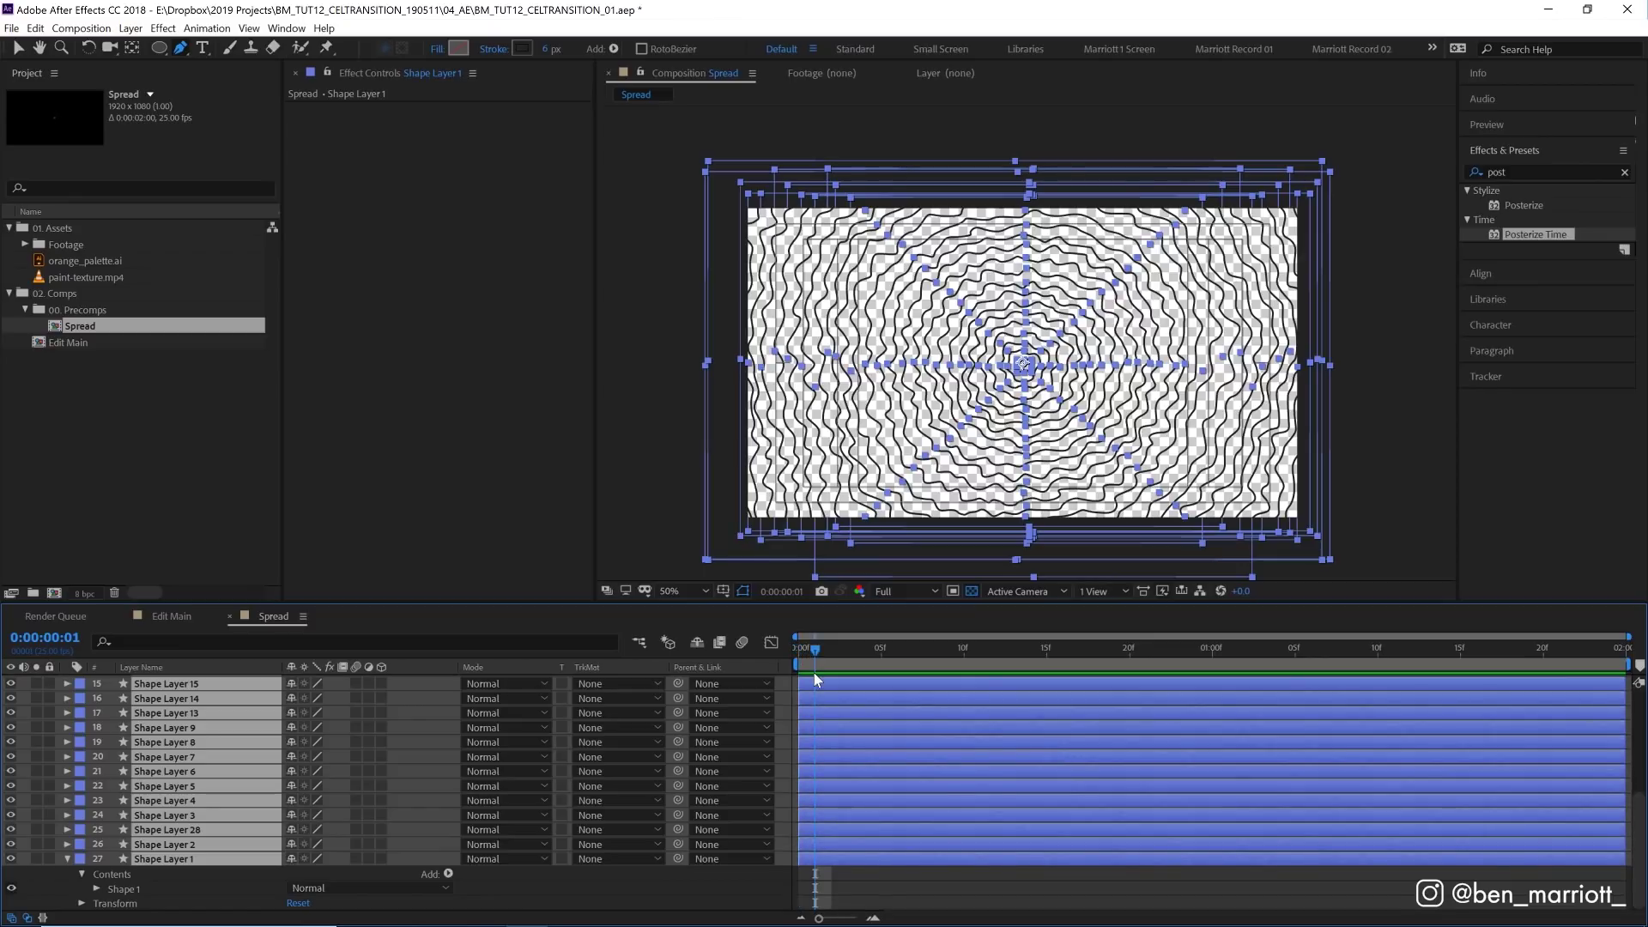
pyautogui.hotkey('alt', 'a')
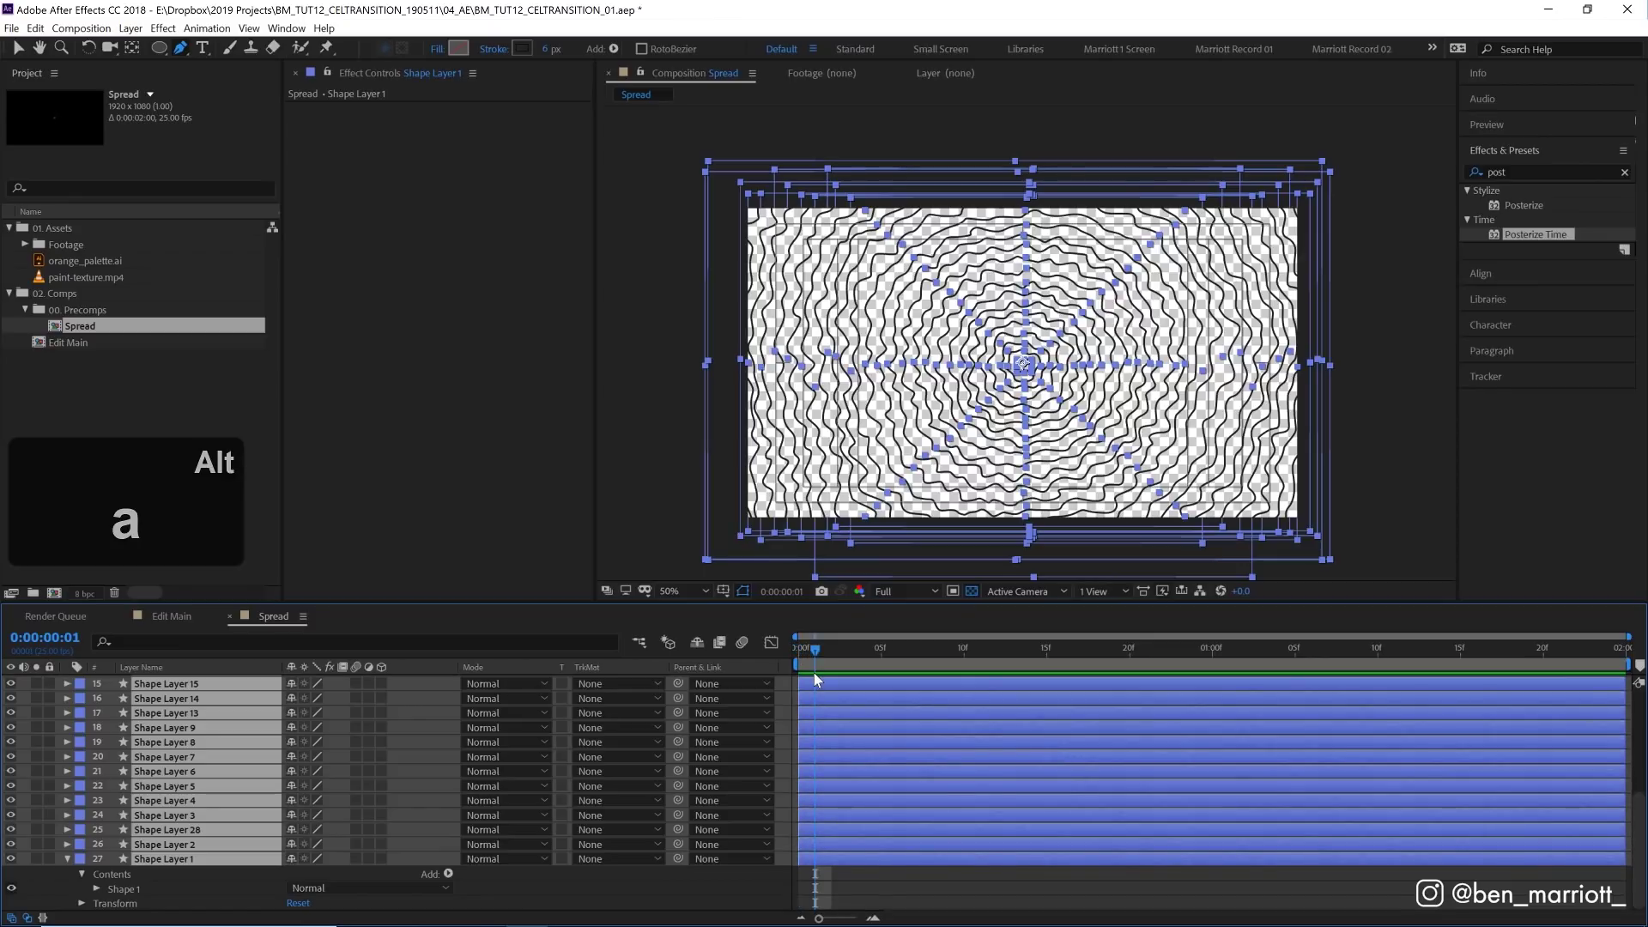
pyautogui.hotkey('alt', ']')
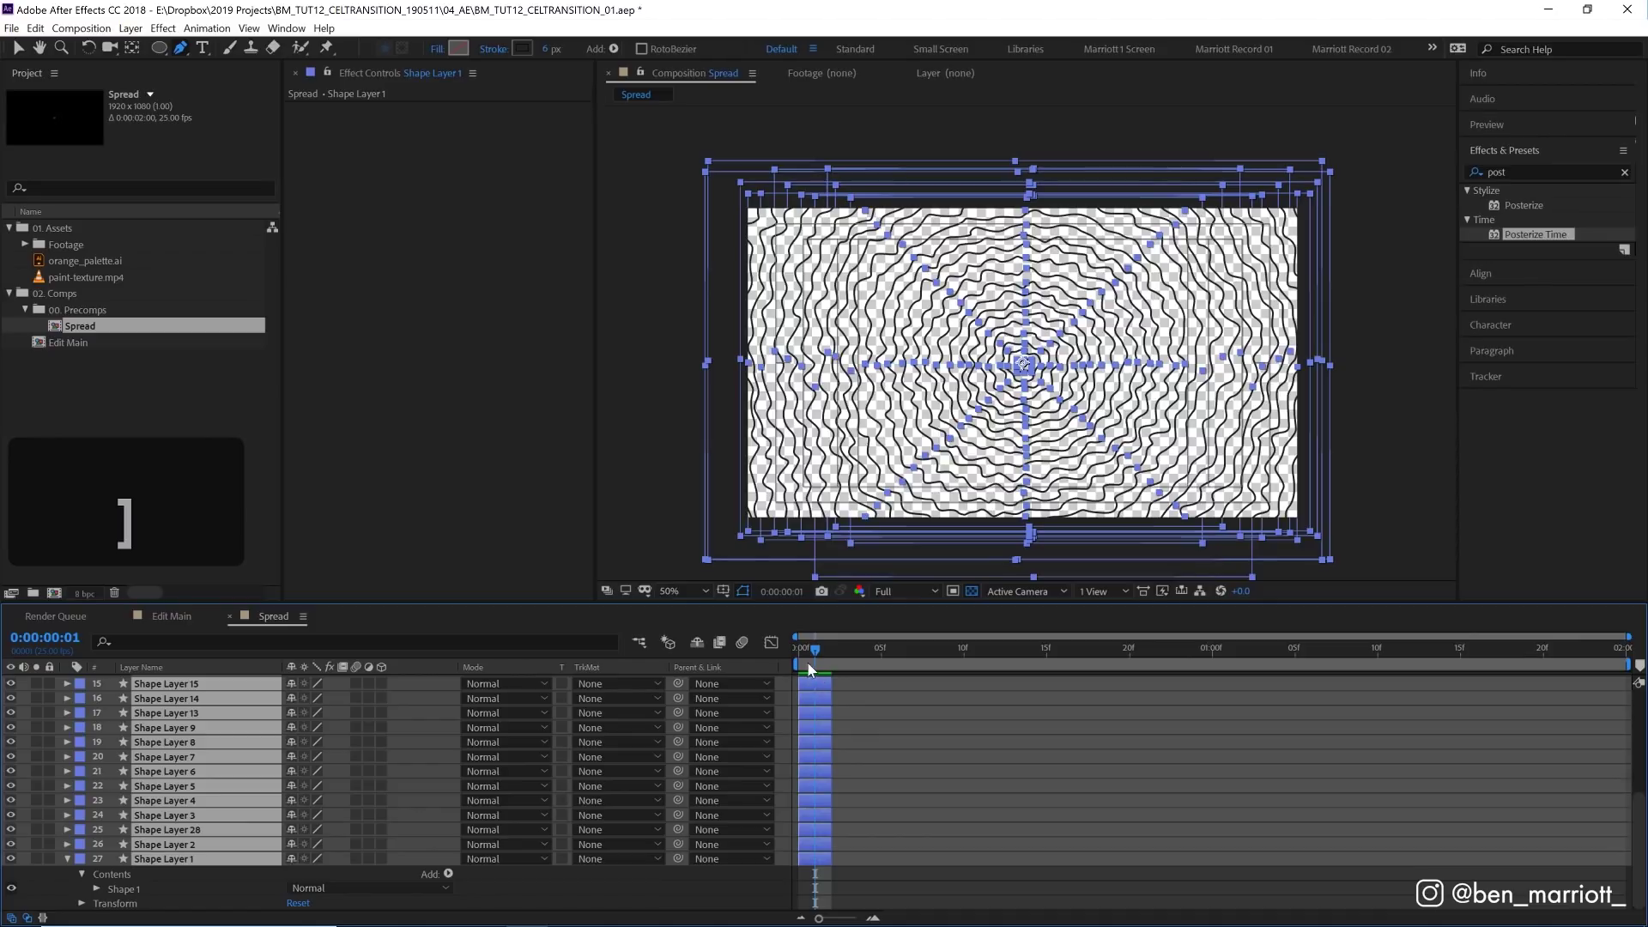
pyautogui.click(798, 657)
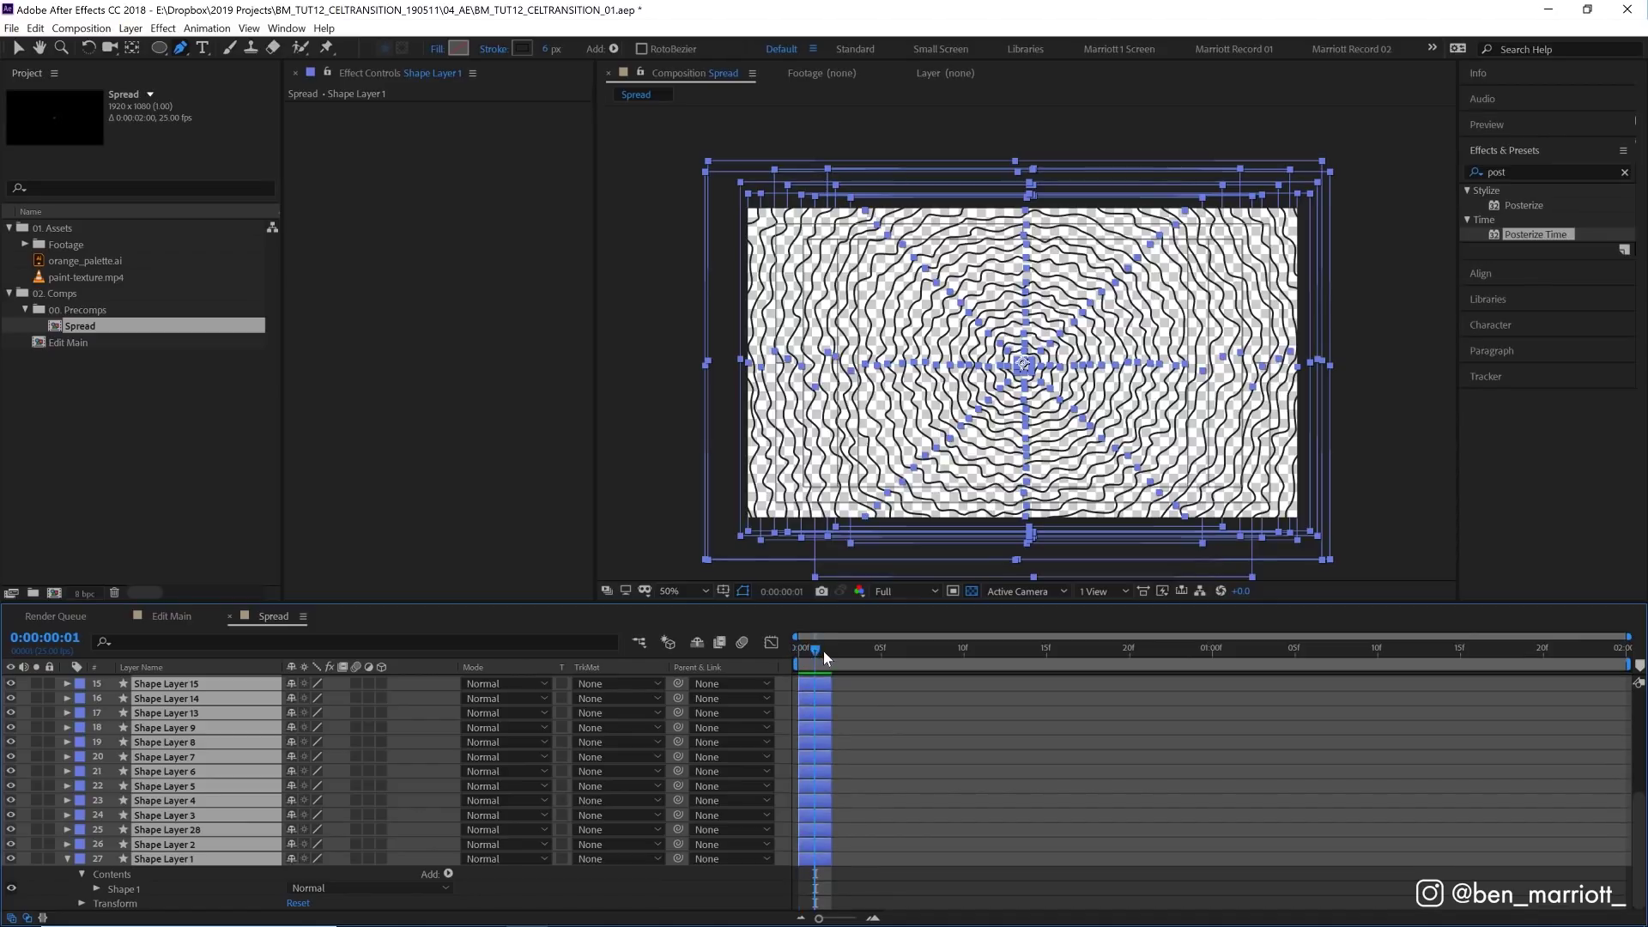
# Step: Reselect the whole range of ring layers and bring up their layer options
pyautogui.click(863, 863)
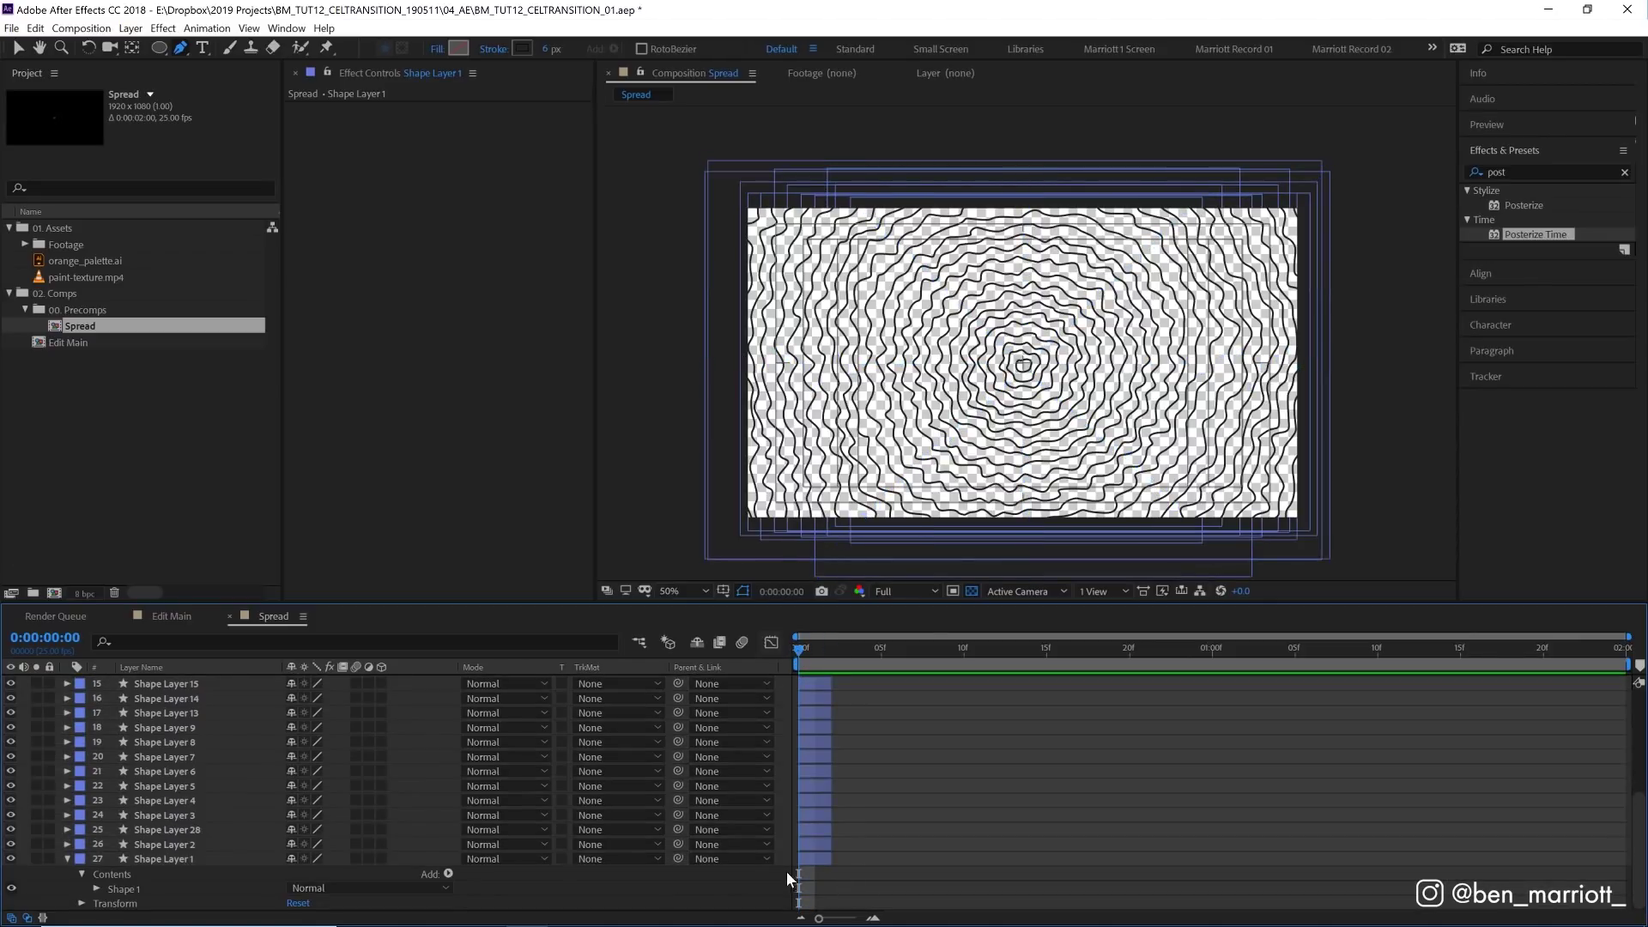
pyautogui.click(807, 857)
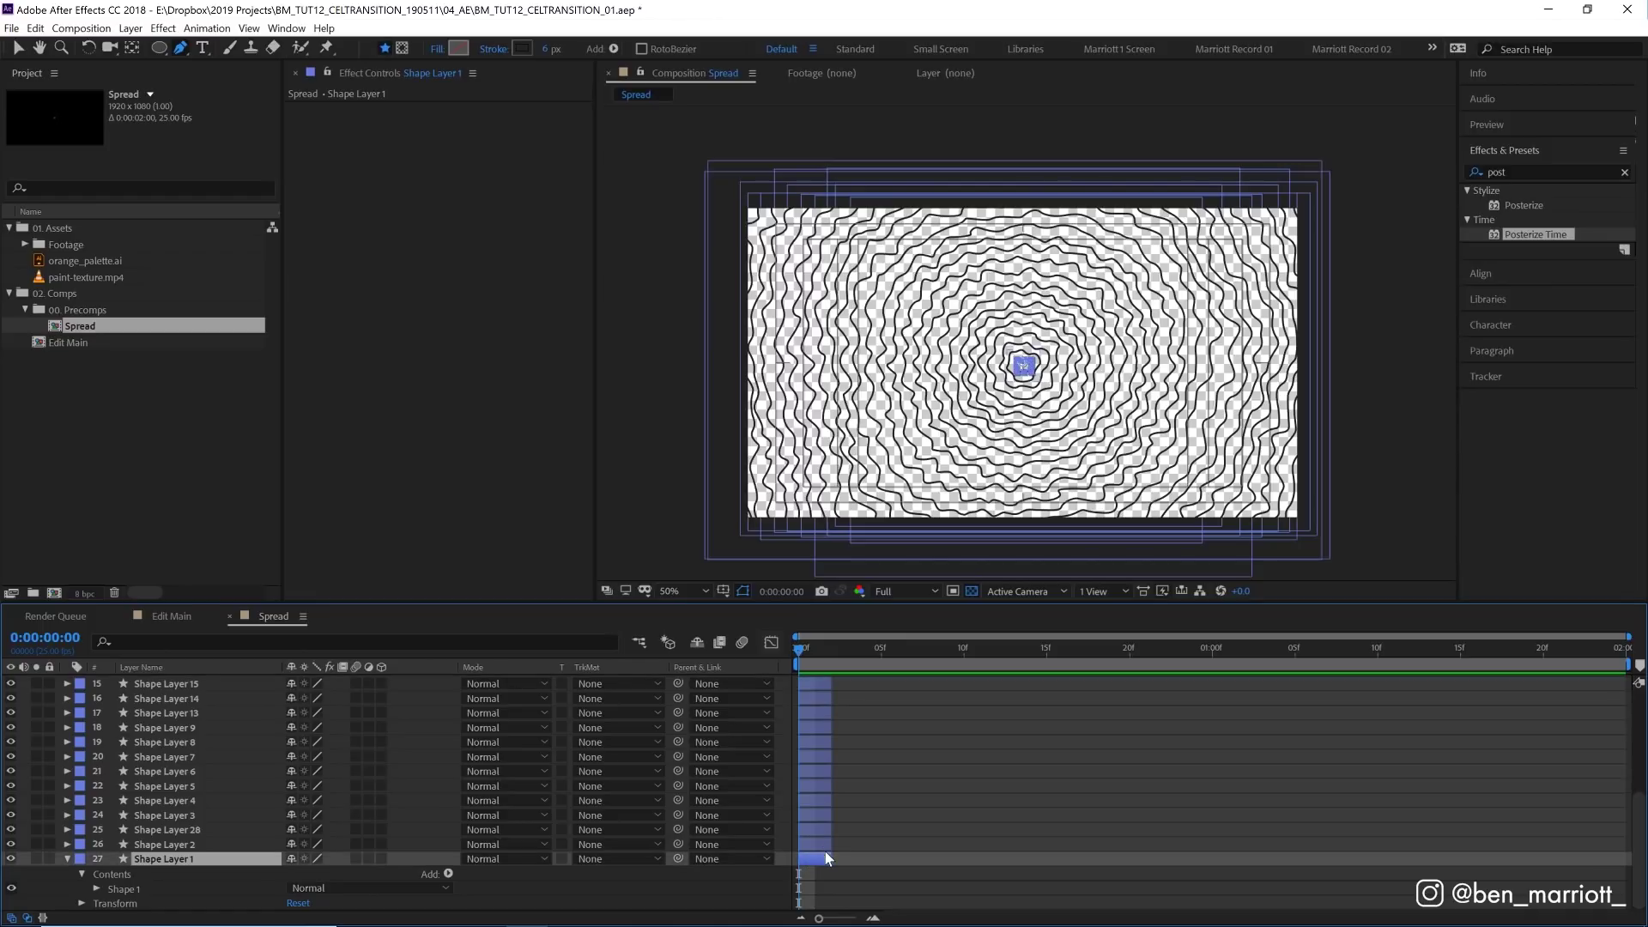
pyautogui.scroll(5, 824, 850)
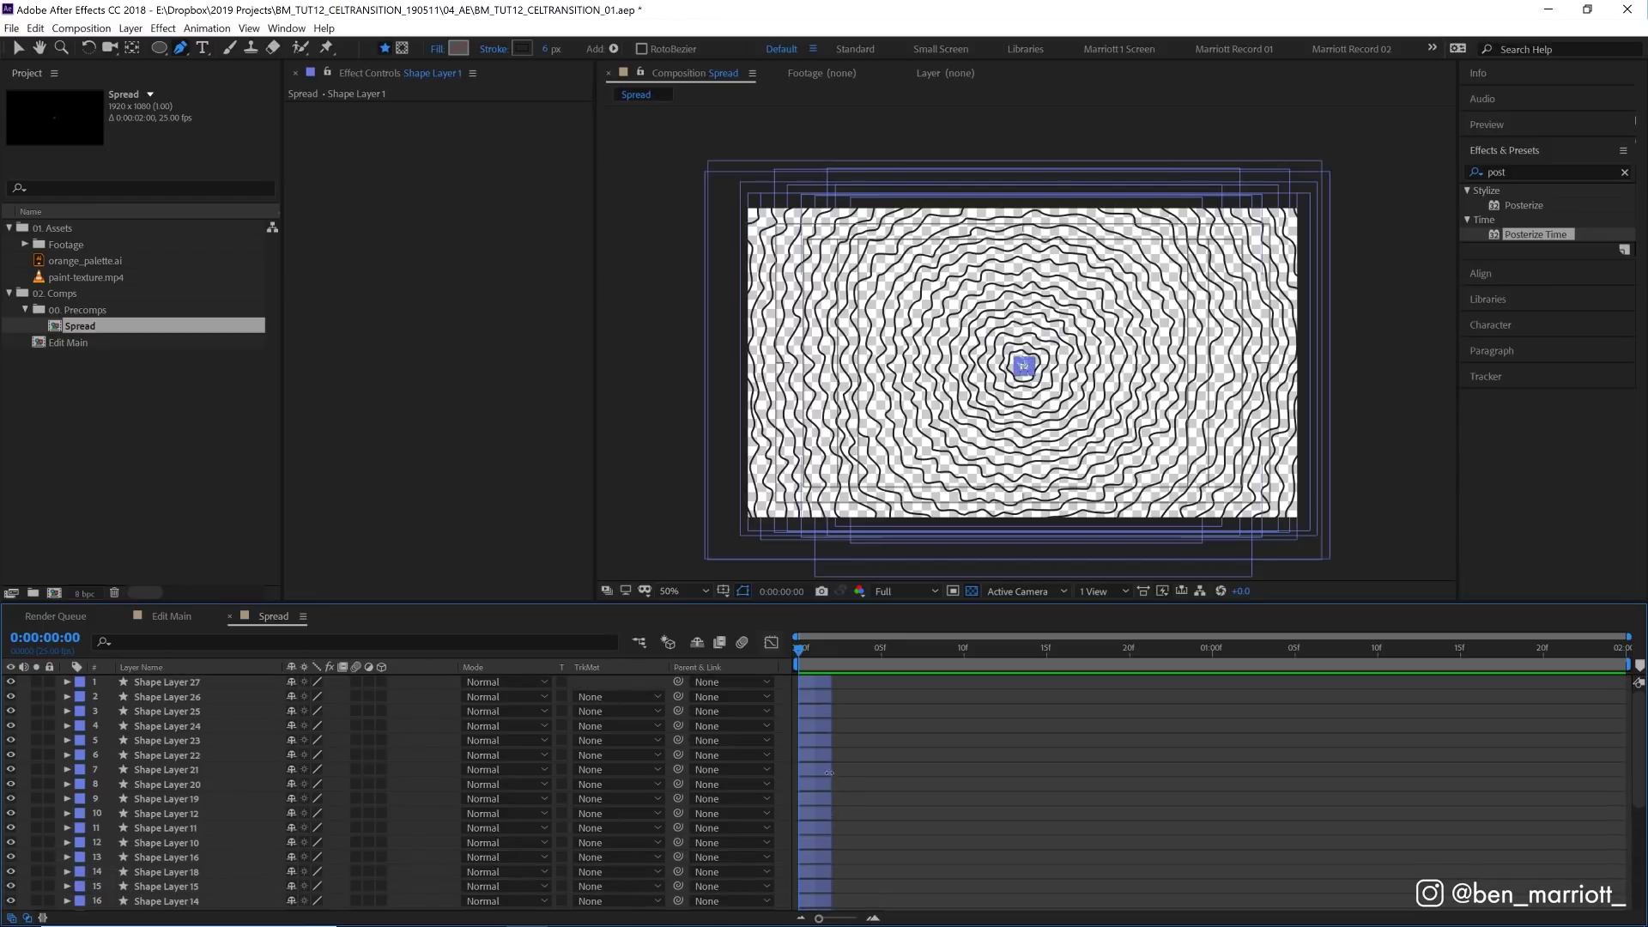
pyautogui.hotkey('shift', ']')
pyautogui.keyDown('shift'); pyautogui.click(817, 689); pyautogui.keyUp('shift')
pyautogui.rightClick(818, 684)
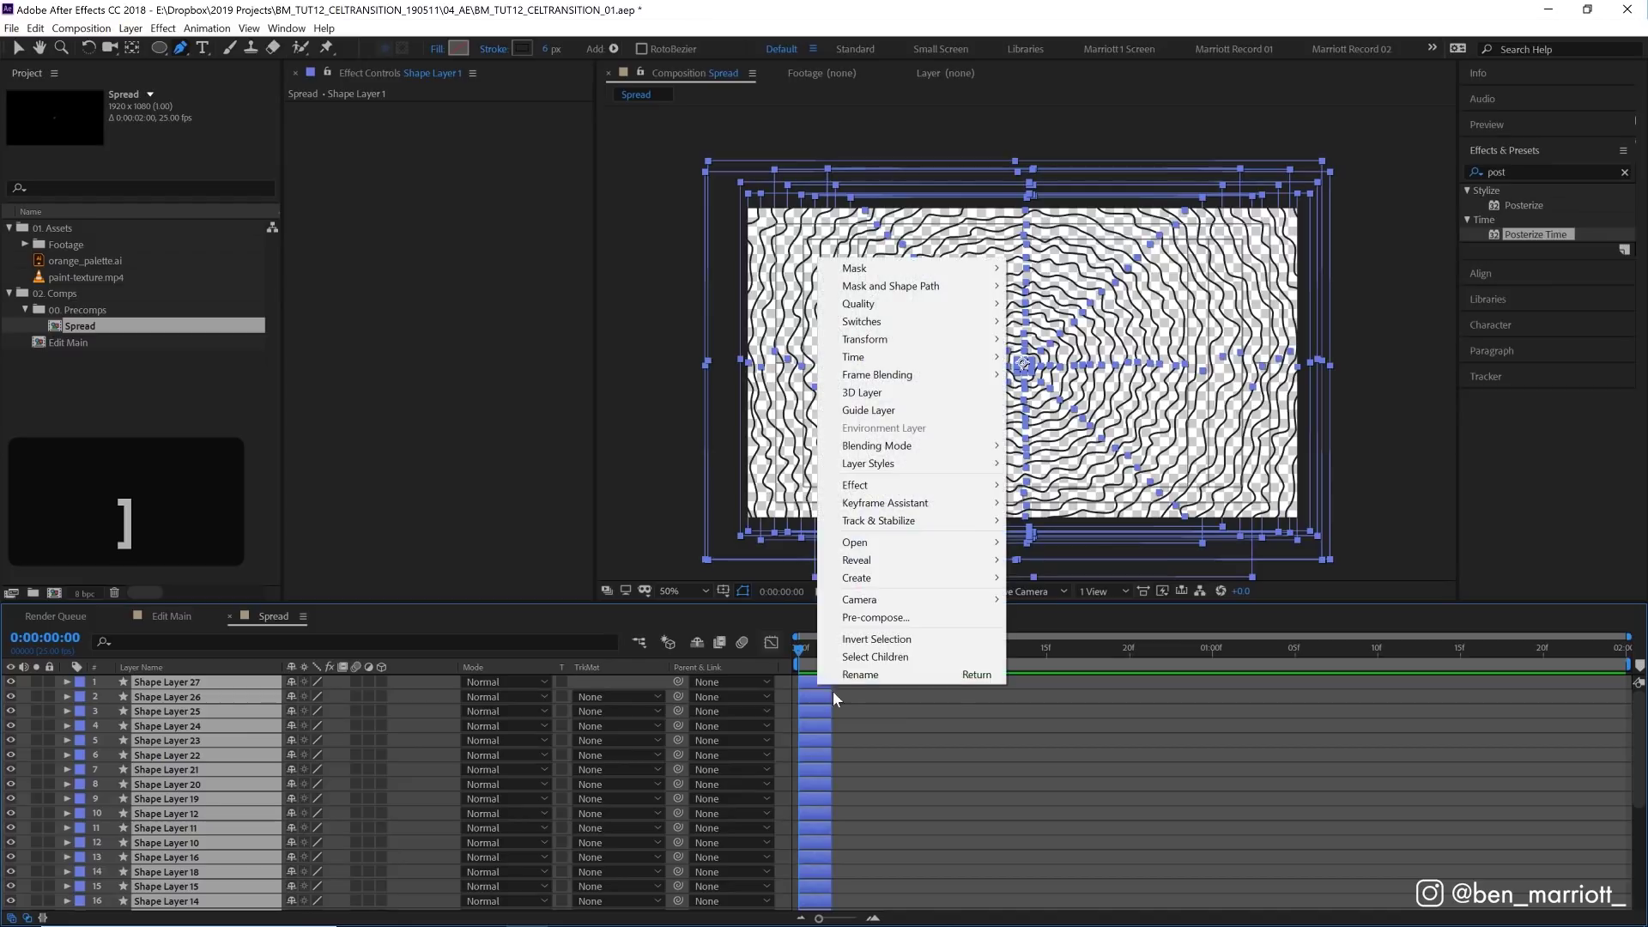
# Step: Apply Sequence Layers so the one-frame rings play back to back, then preview
pyautogui.moveTo(898, 508)
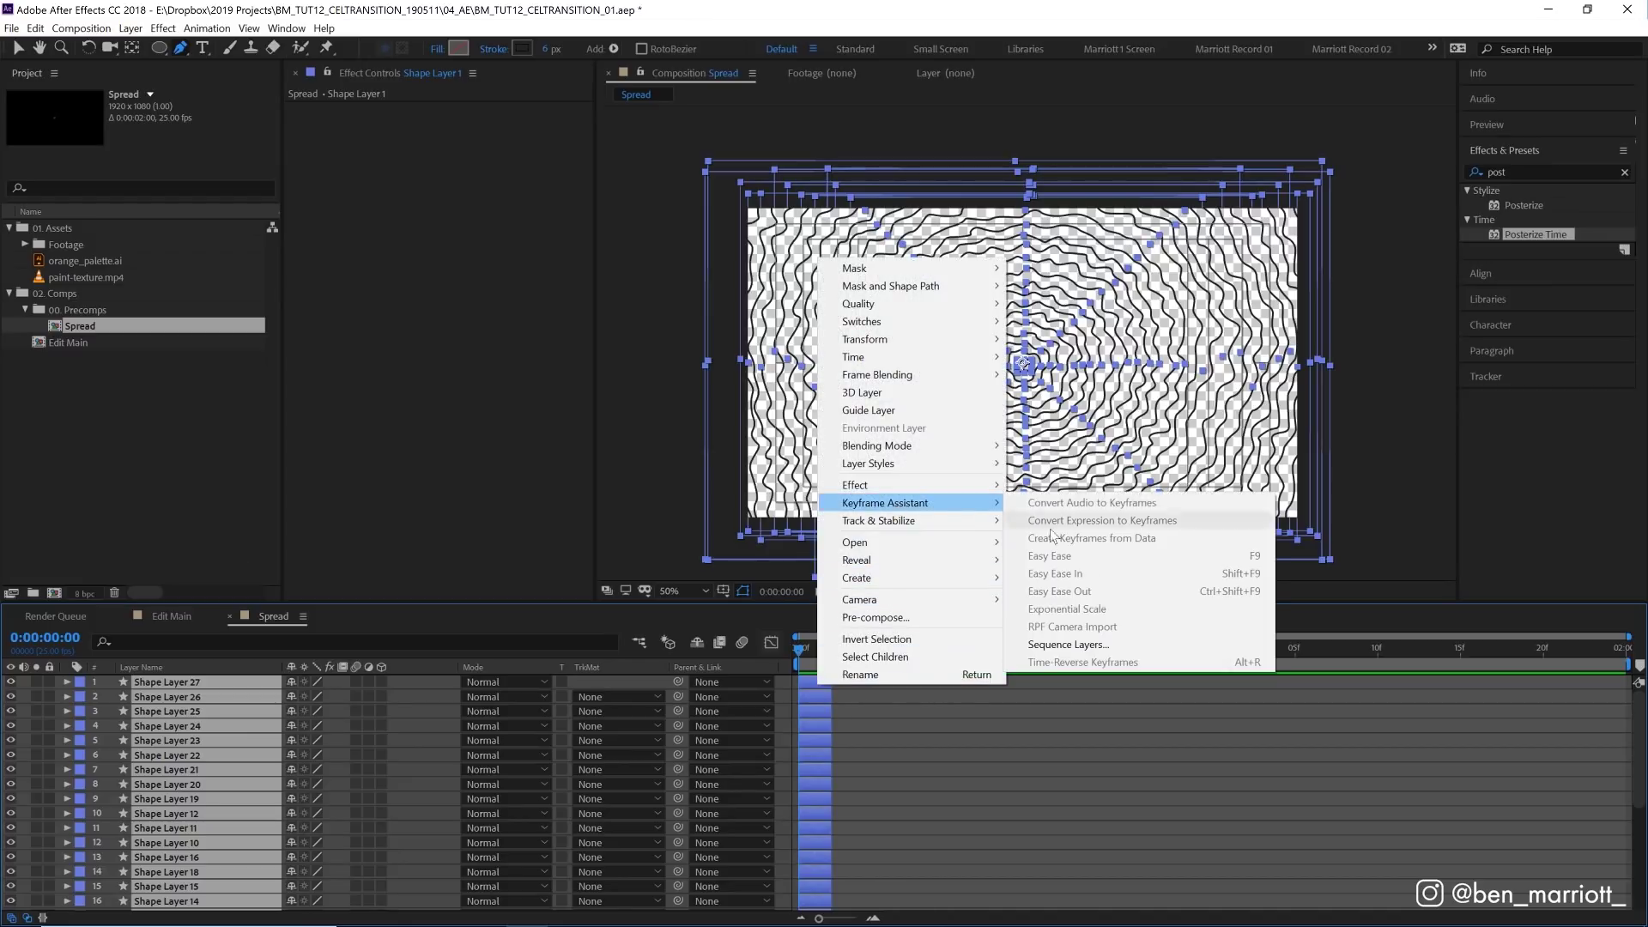
pyautogui.click(1074, 646)
pyautogui.press('Return')
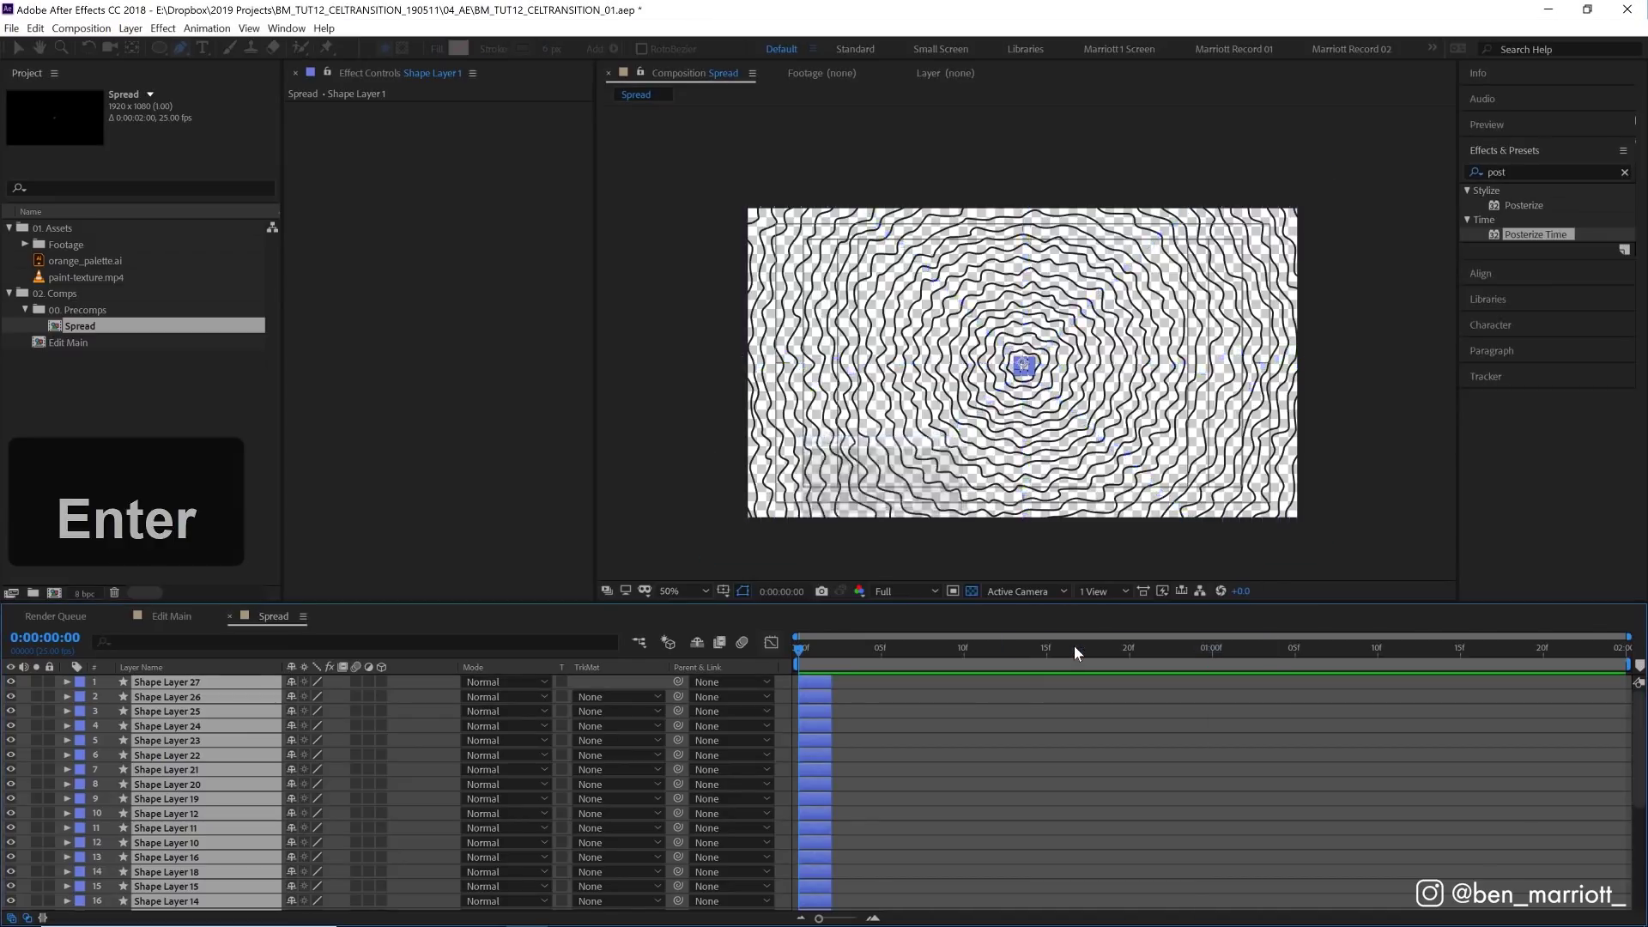
pyautogui.press('space')
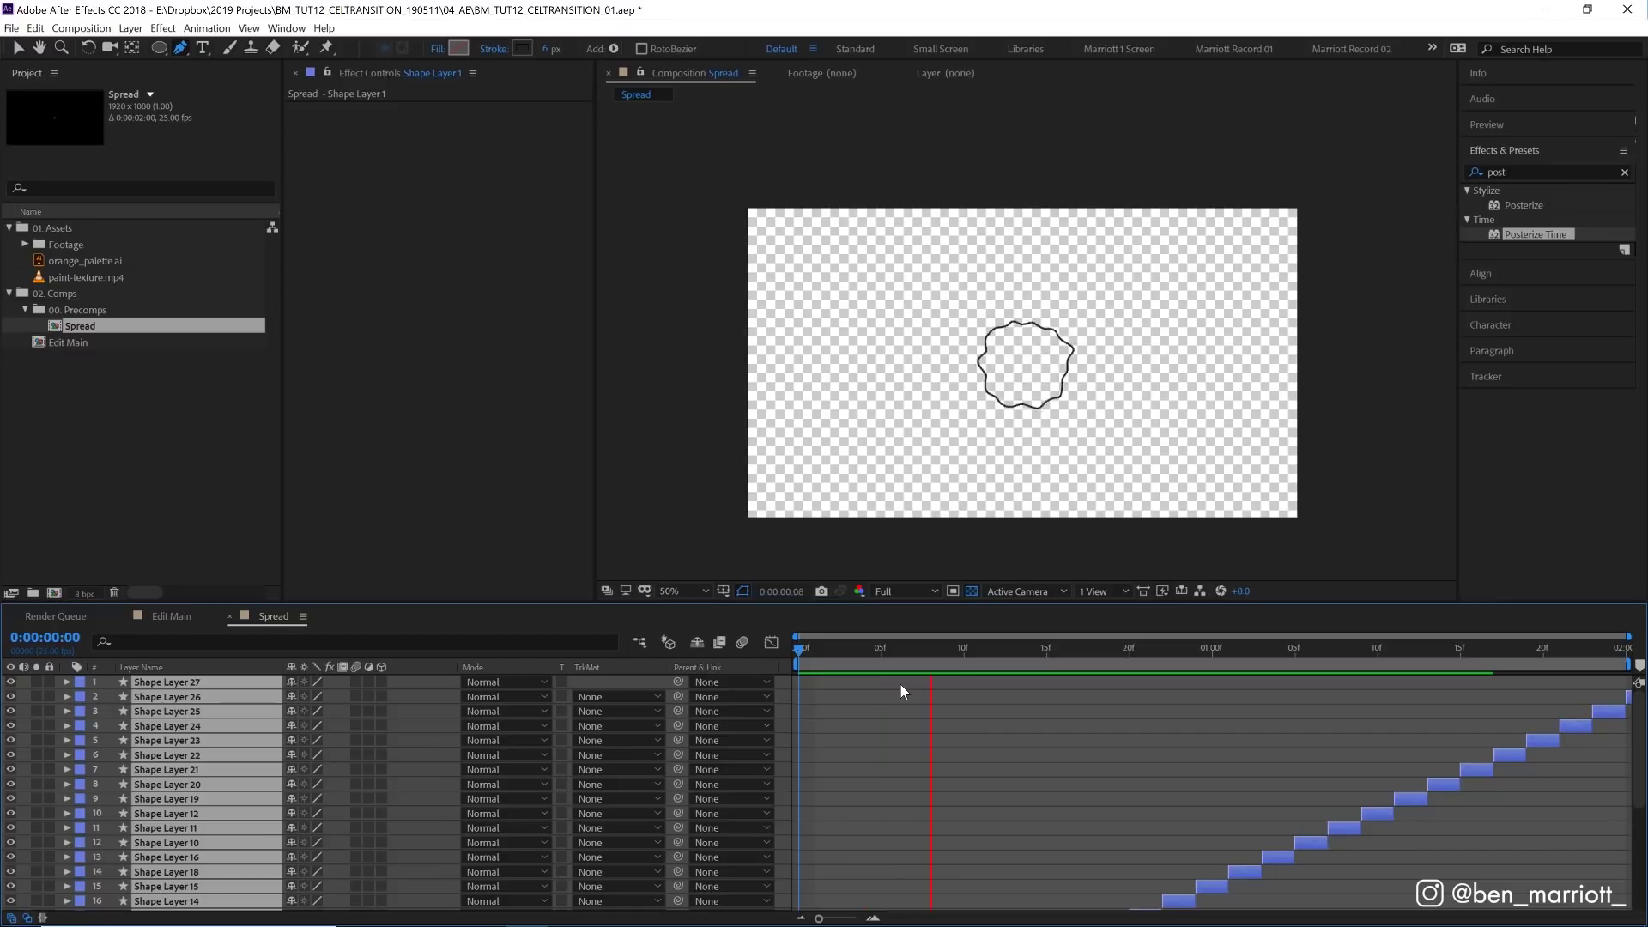
# Step: Set the Spread comp duration to 3 seconds
pyautogui.hotkey('ctrl', 'k')
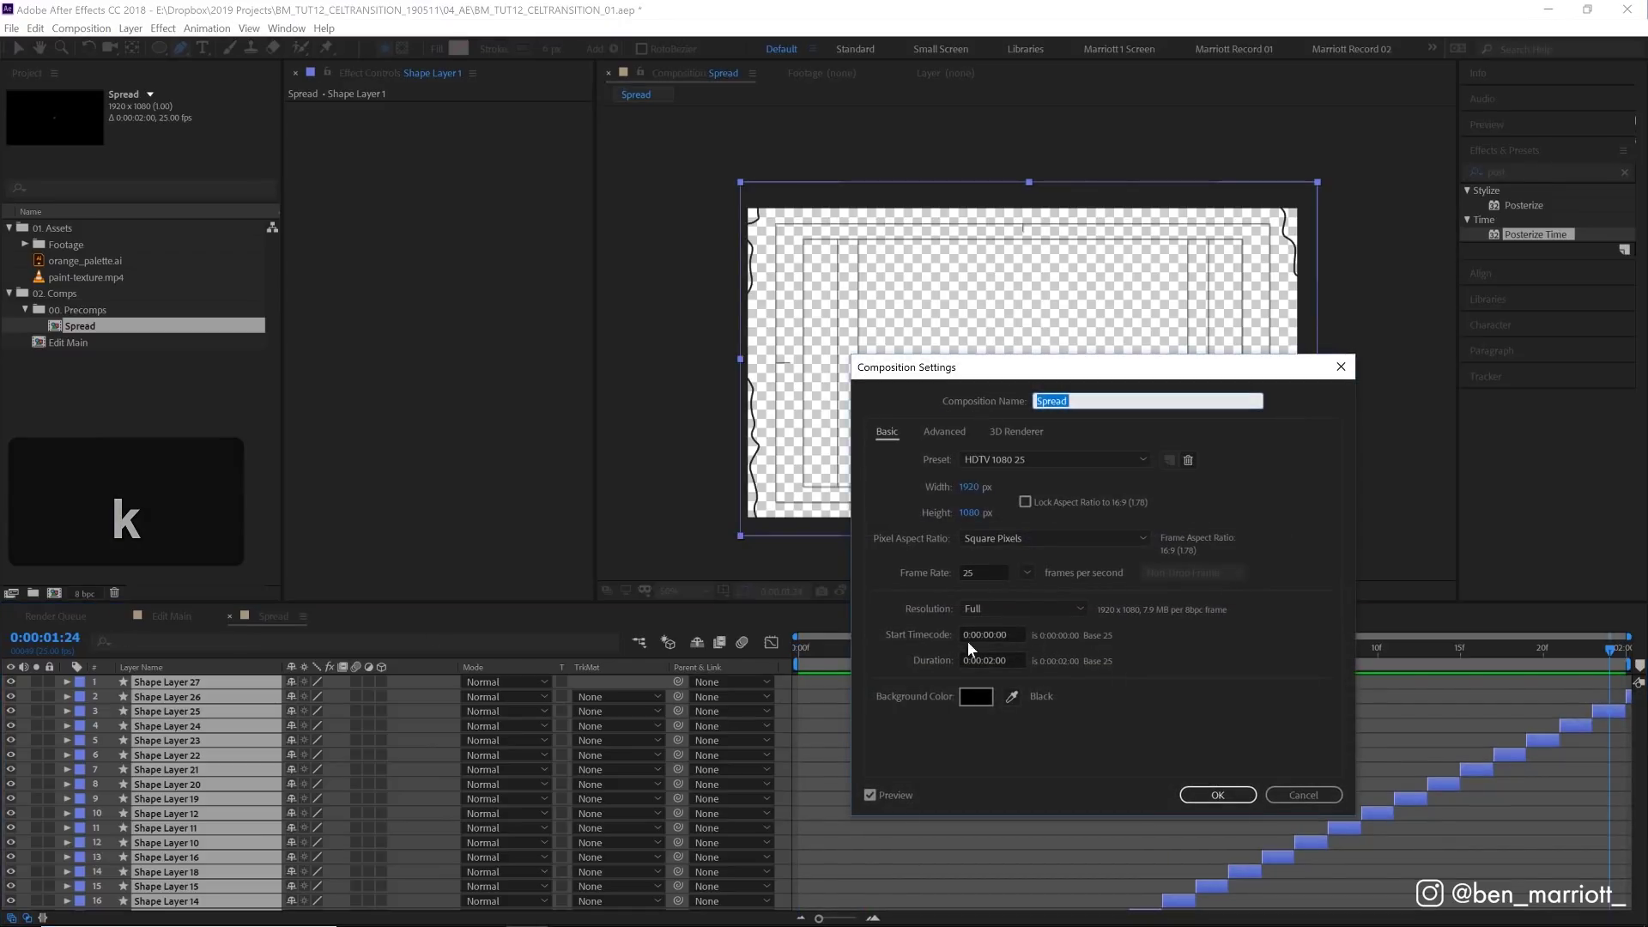
pyautogui.click(993, 660)
pyautogui.write('3')
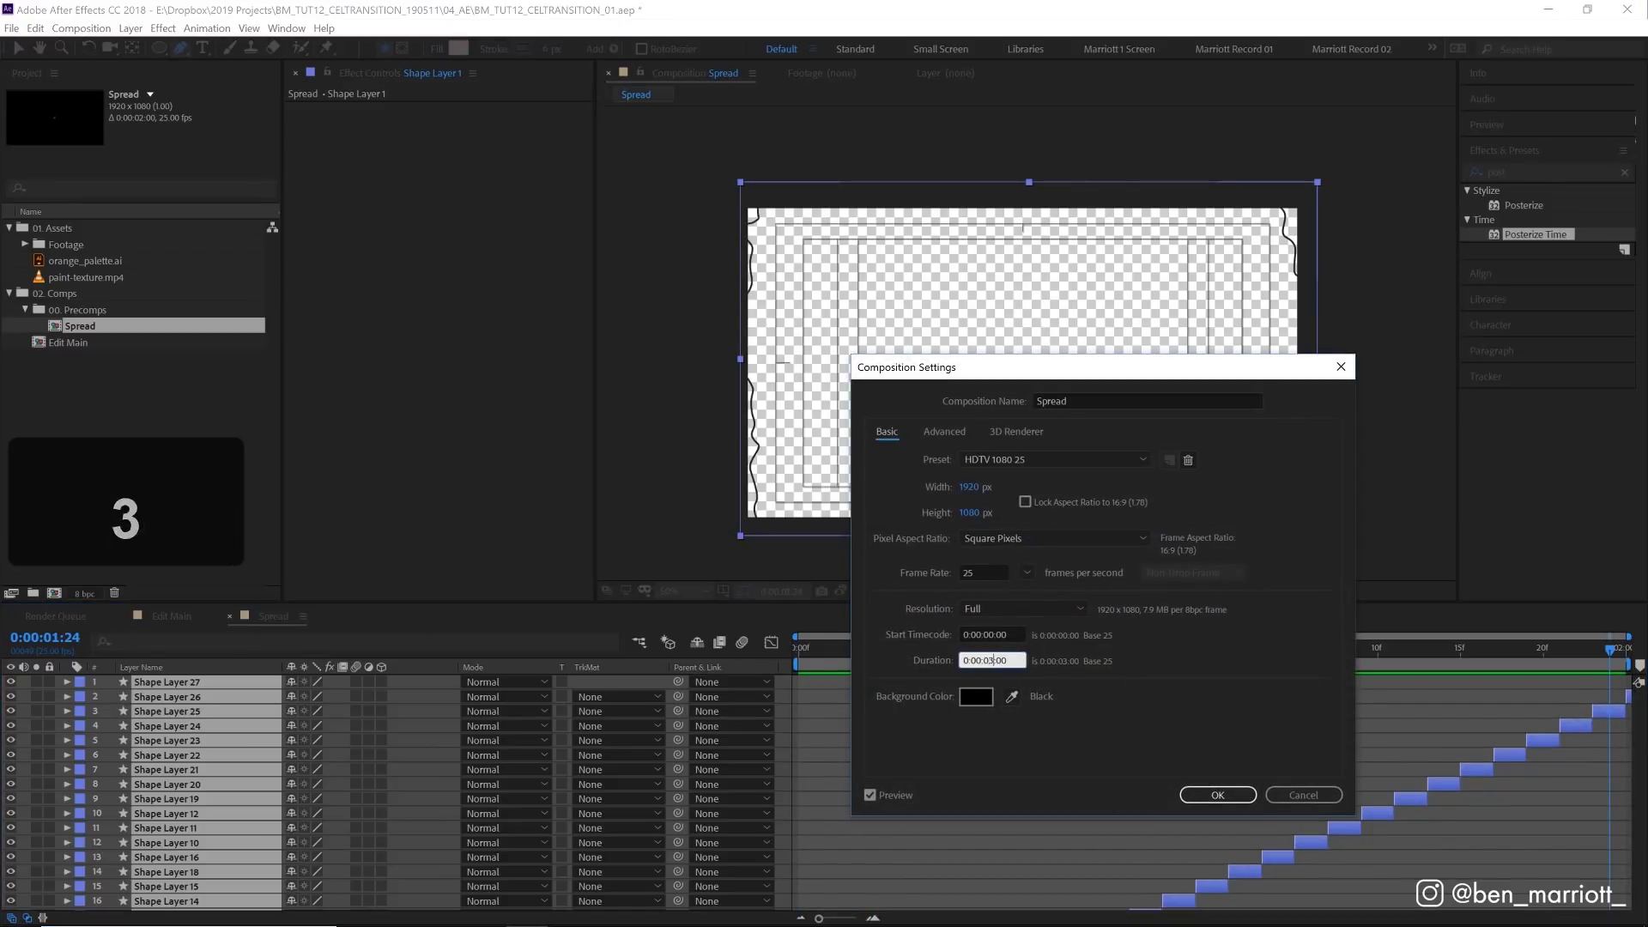
pyautogui.press('Return')
# Step: Extend Shape Layer 27's out point and trim the comp to a work area ending at 0:00:02:13
pyautogui.click(1455, 723)
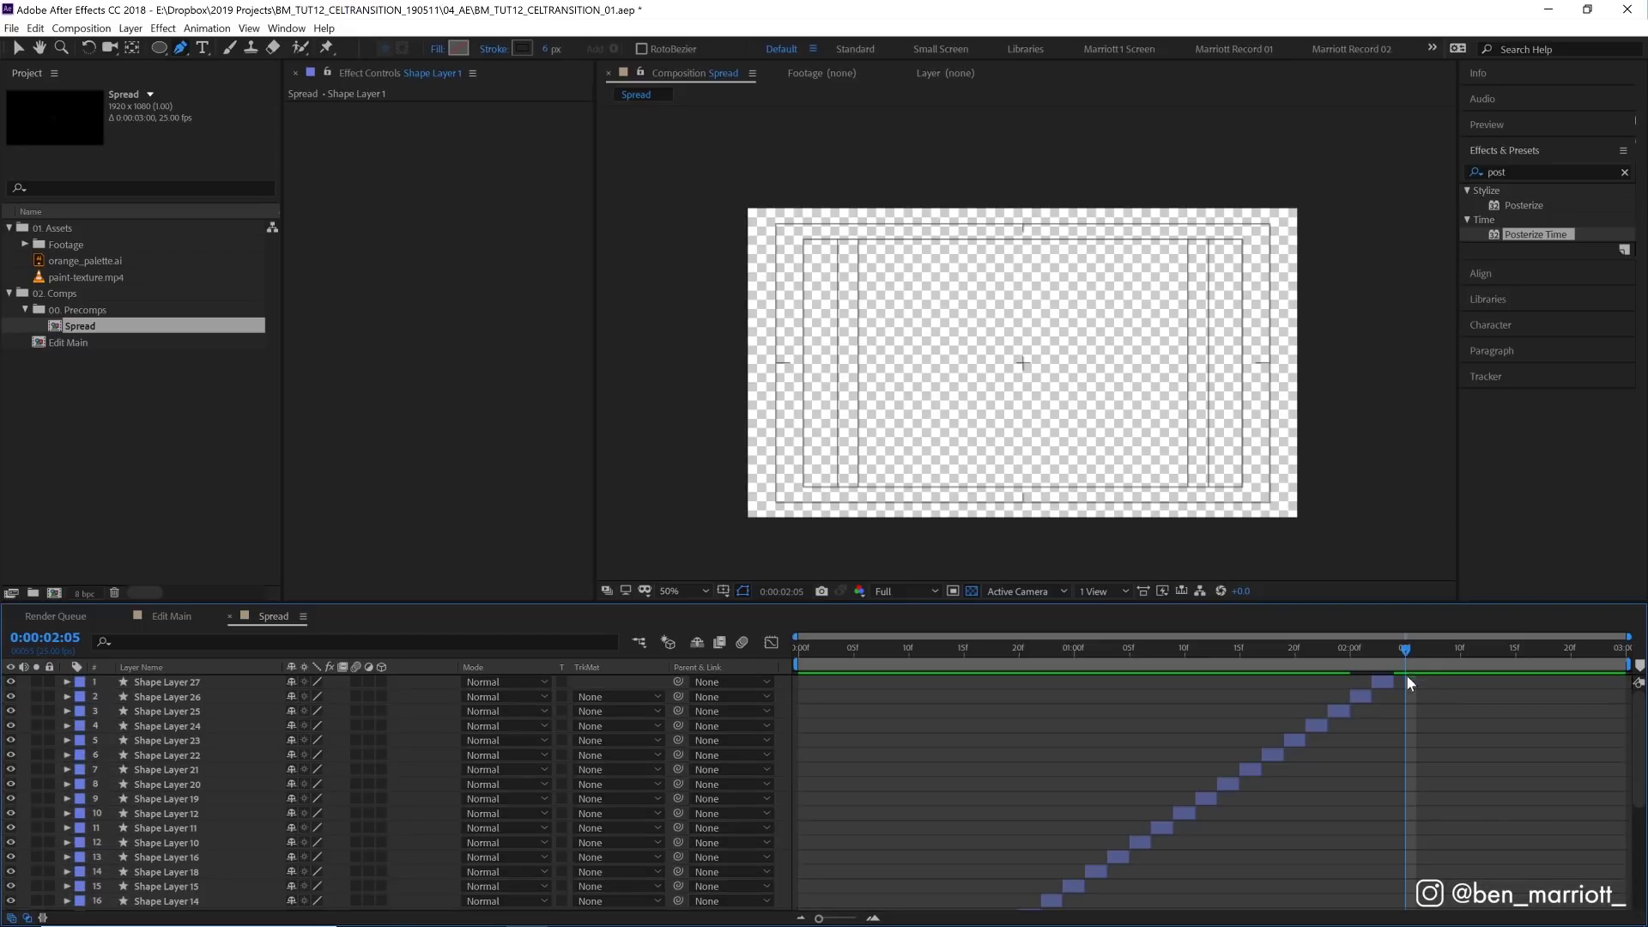
pyautogui.click(1385, 683)
pyautogui.moveTo(1394, 683); pyautogui.dragTo(1483, 687)
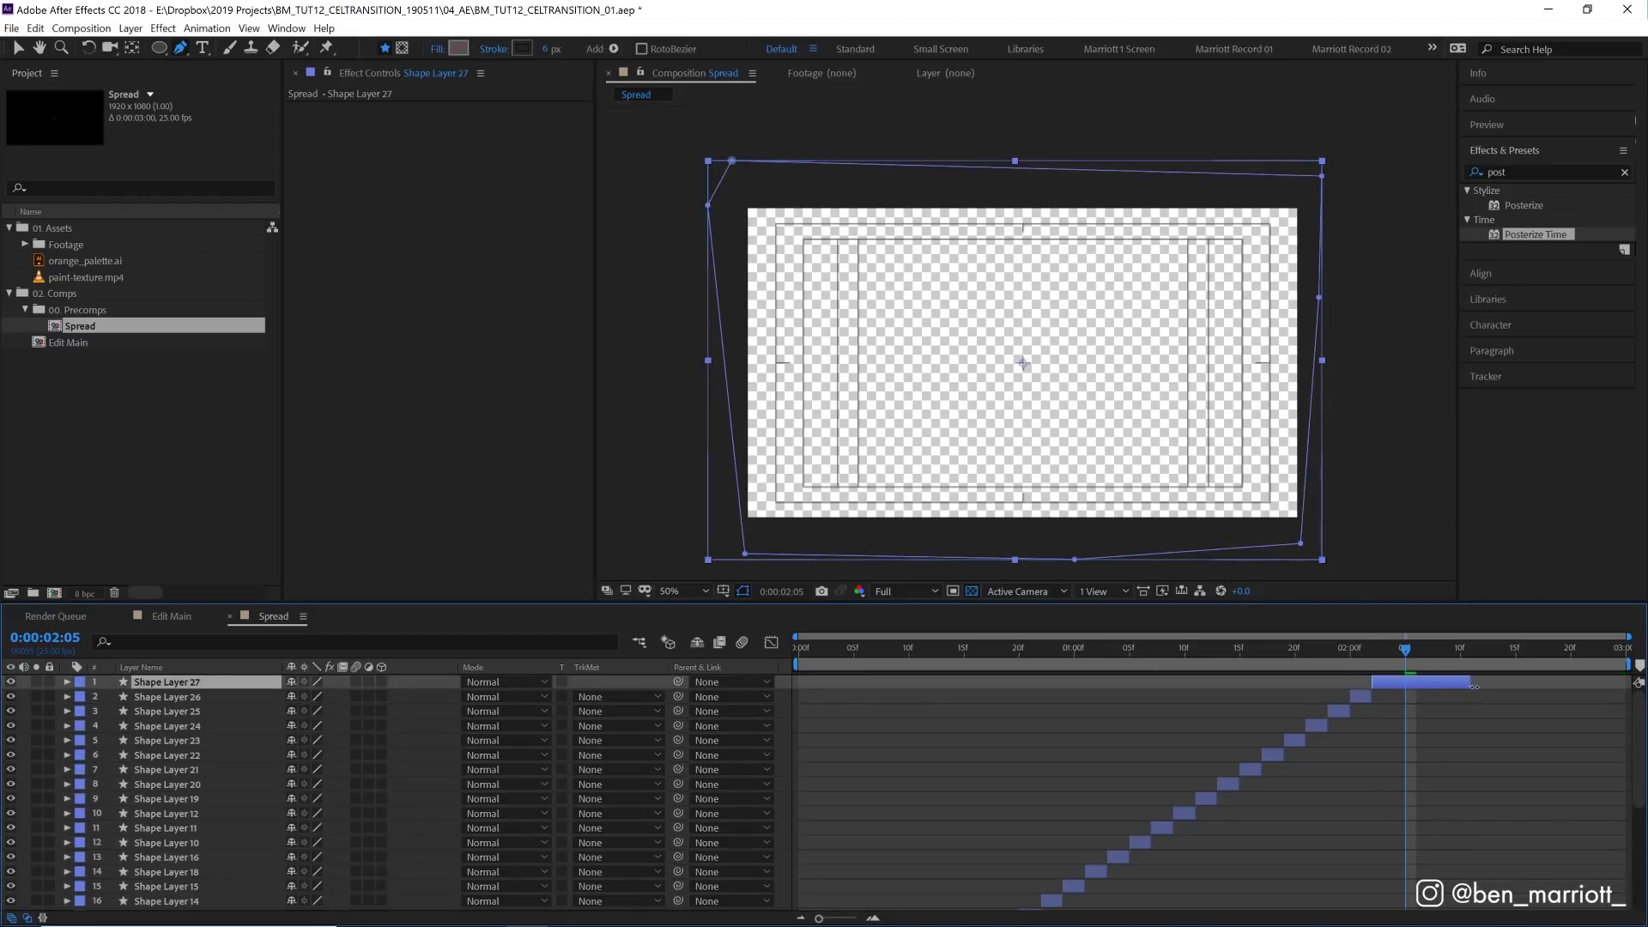
pyautogui.click(1478, 657)
pyautogui.press('n')
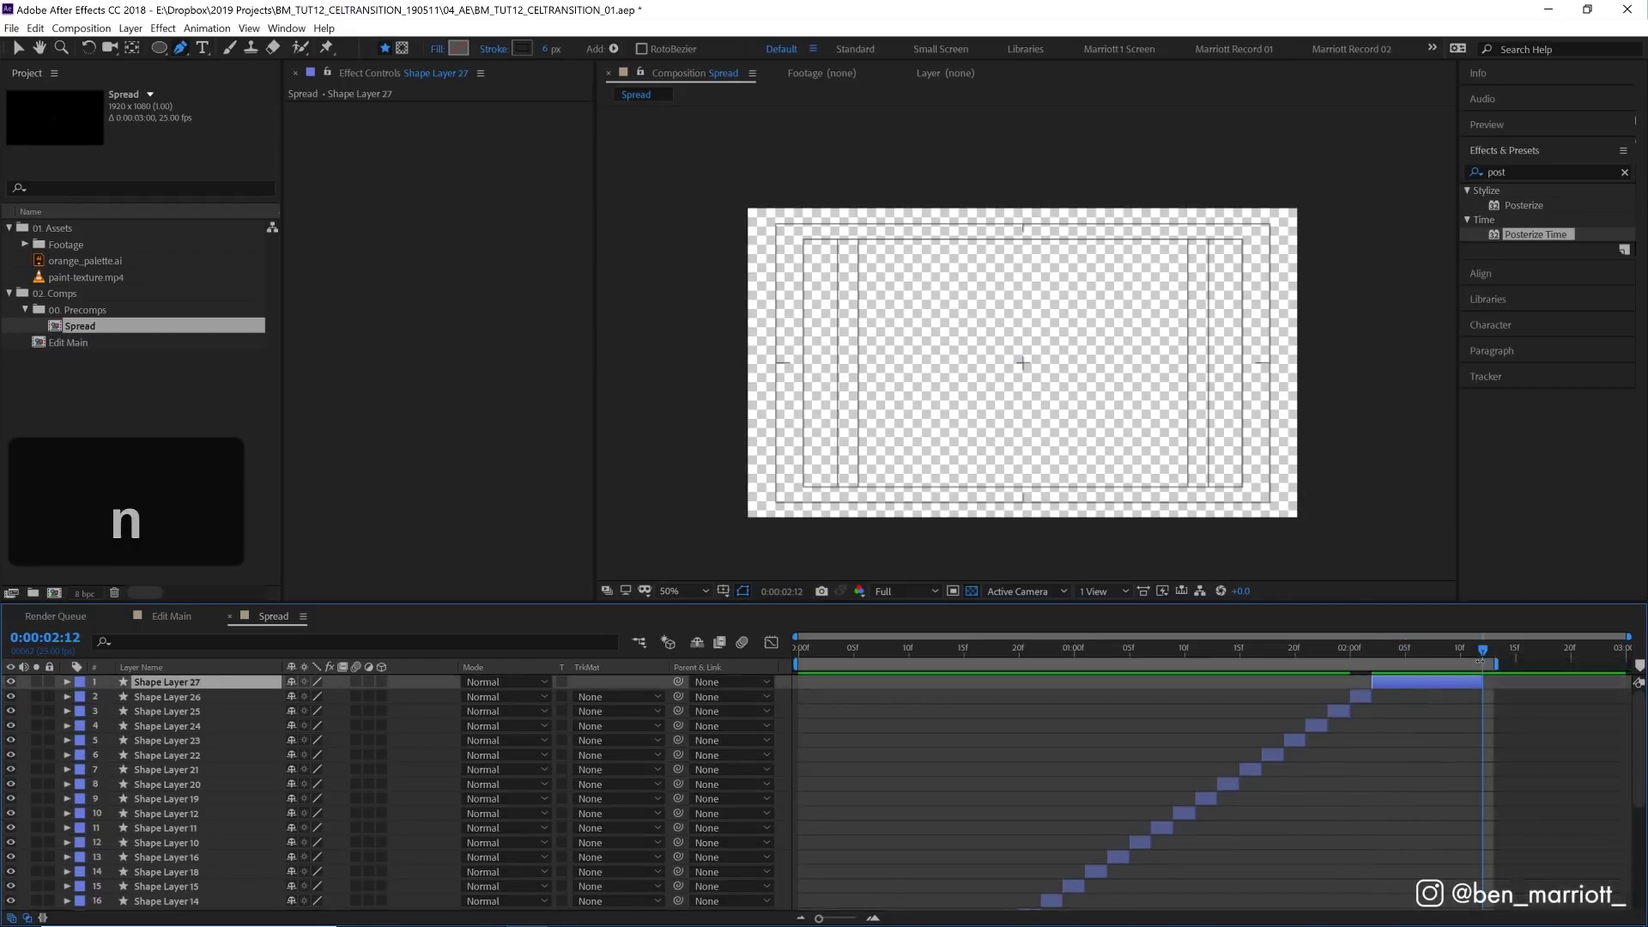
pyautogui.rightClick(1473, 667)
pyautogui.click(1487, 713)
# Step: Preview and scrub the animation to check the rings growing from the small circle
pyautogui.click(1443, 649)
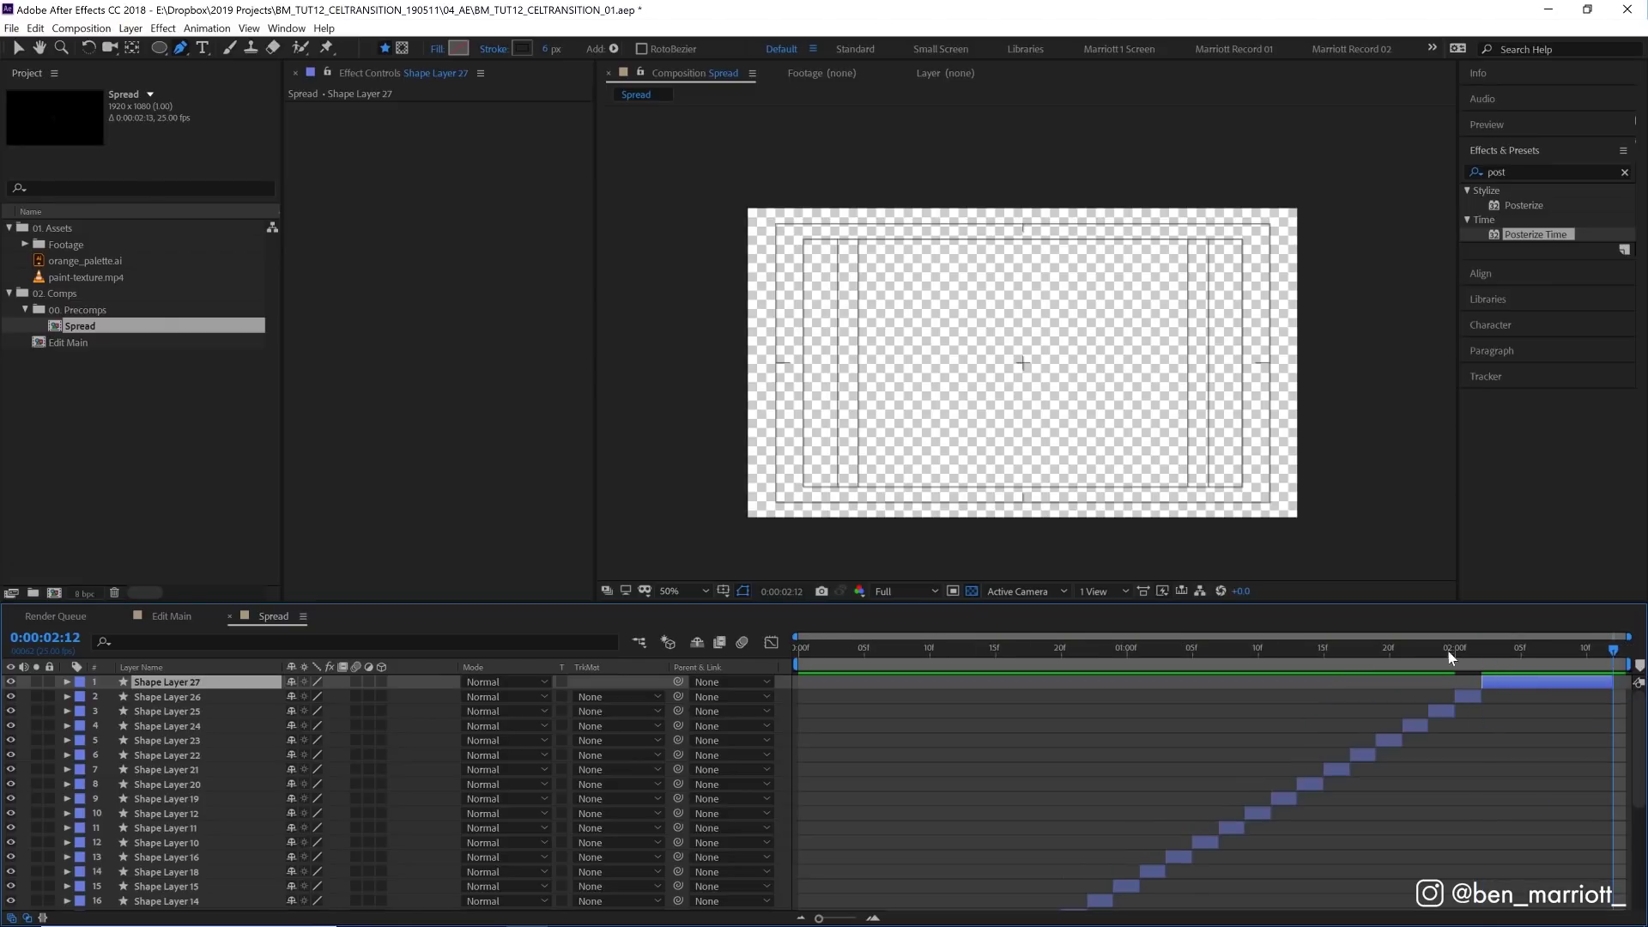
pyautogui.press('space')
pyautogui.click(1455, 650)
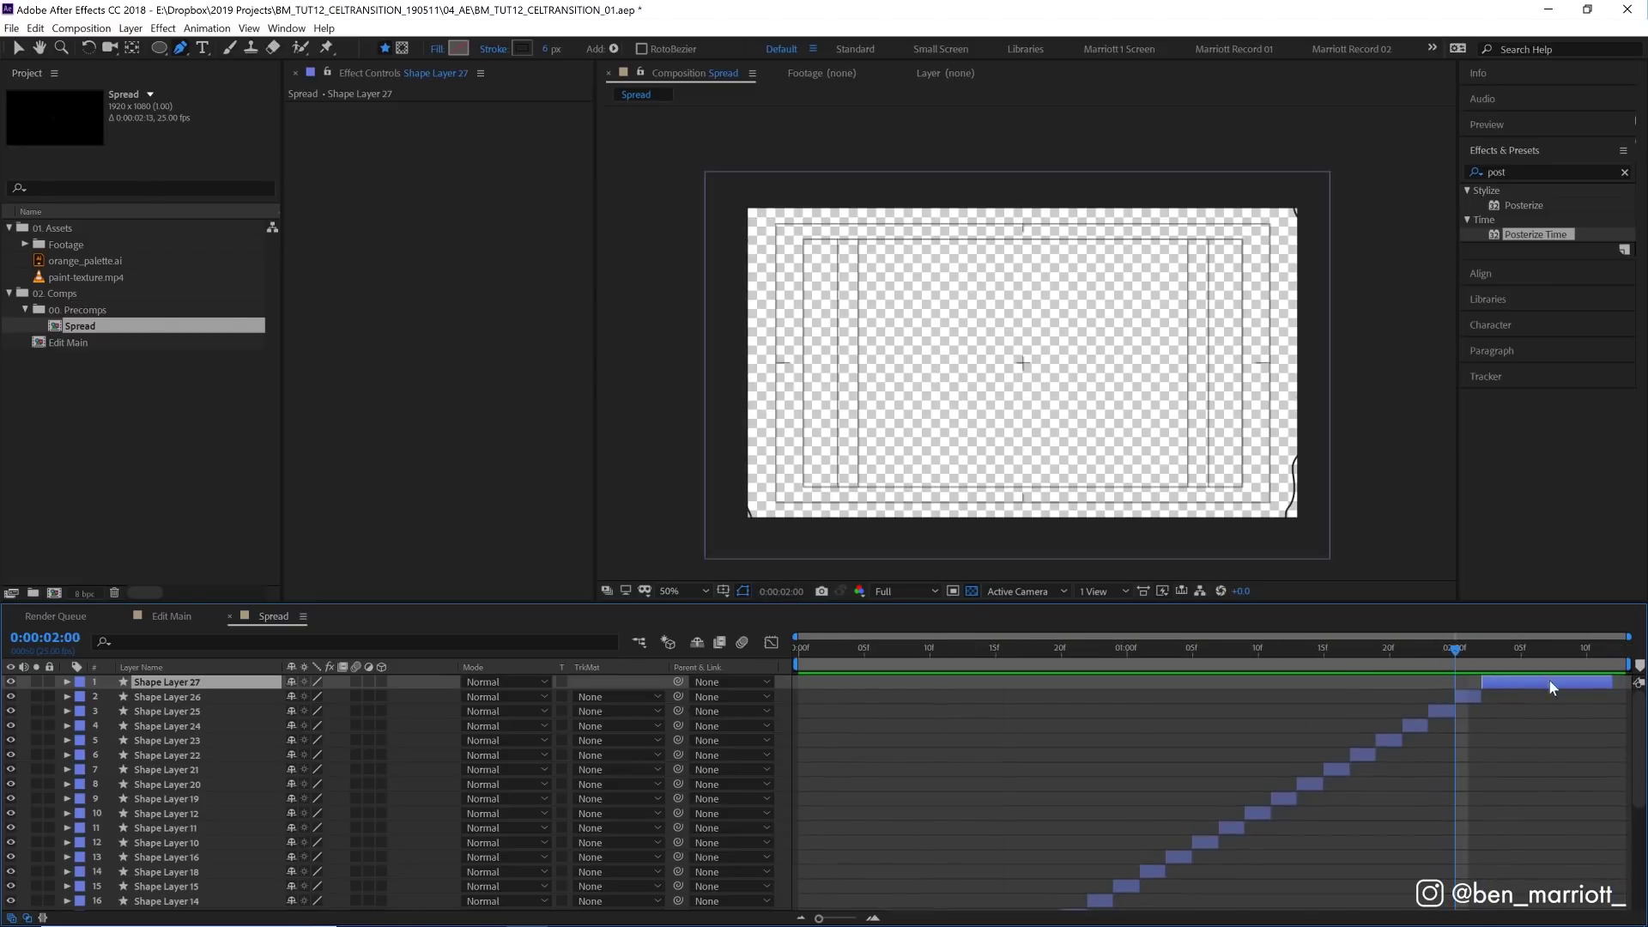
pyautogui.moveTo(997, 662); pyautogui.dragTo(1336, 692)
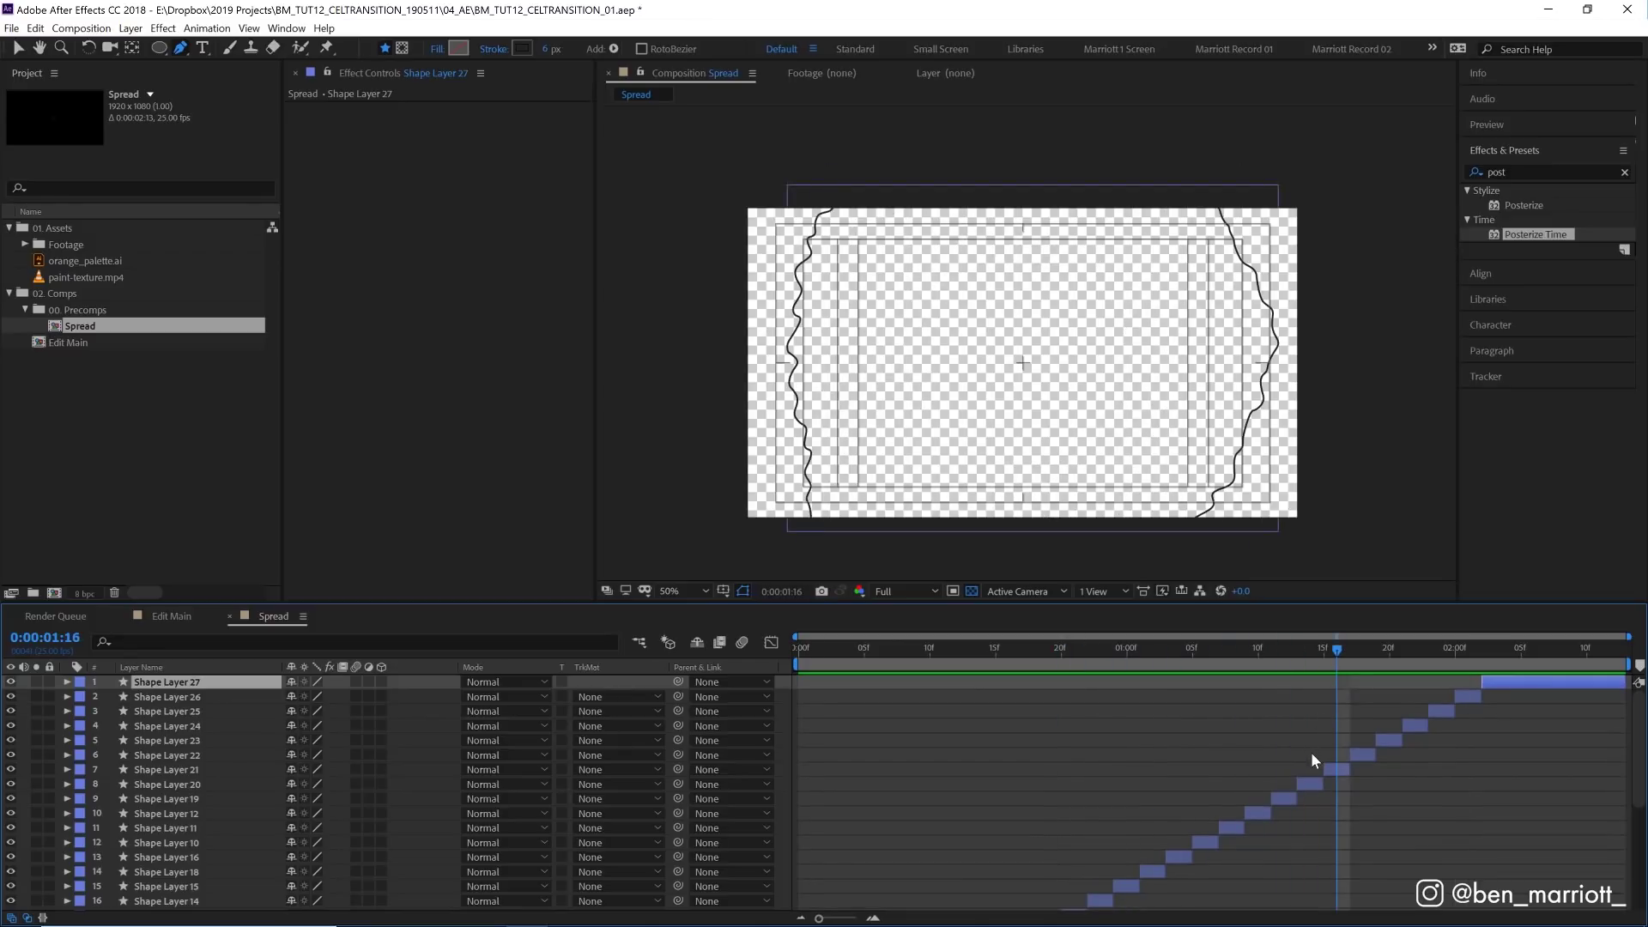
pyautogui.moveTo(1254, 650); pyautogui.dragTo(939, 730)
pyautogui.press('space')
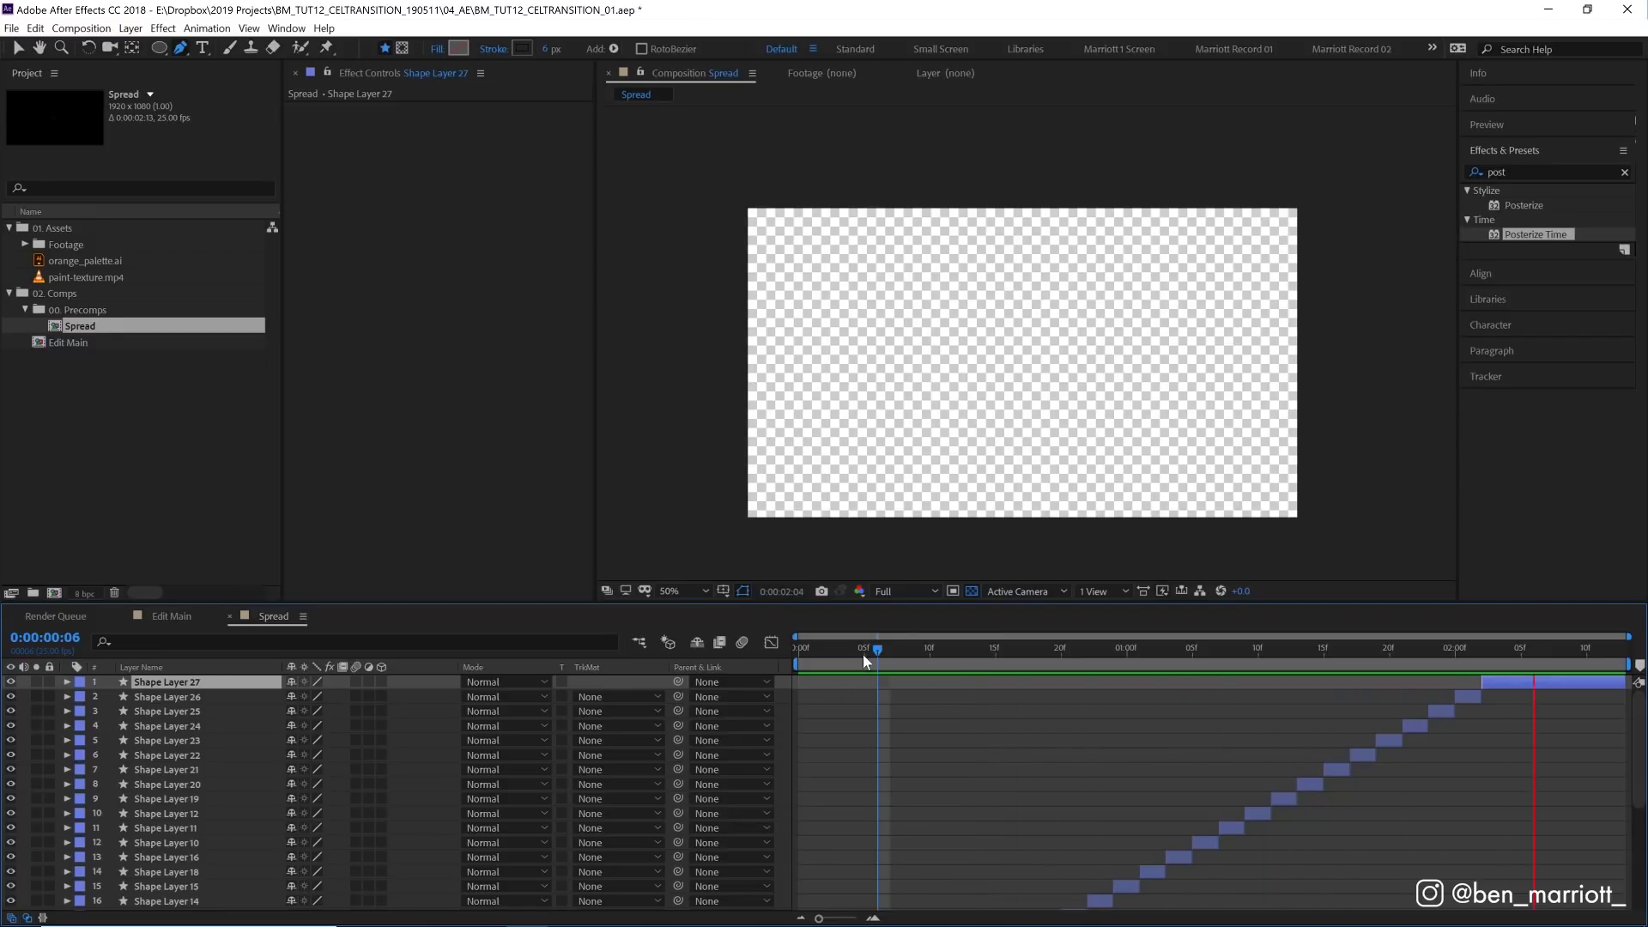
# Step: Fill every ring layer with orange F15316 sampled from orange_palette.ai, then preview from the start
pyautogui.moveTo(873, 652); pyautogui.dragTo(1006, 642)
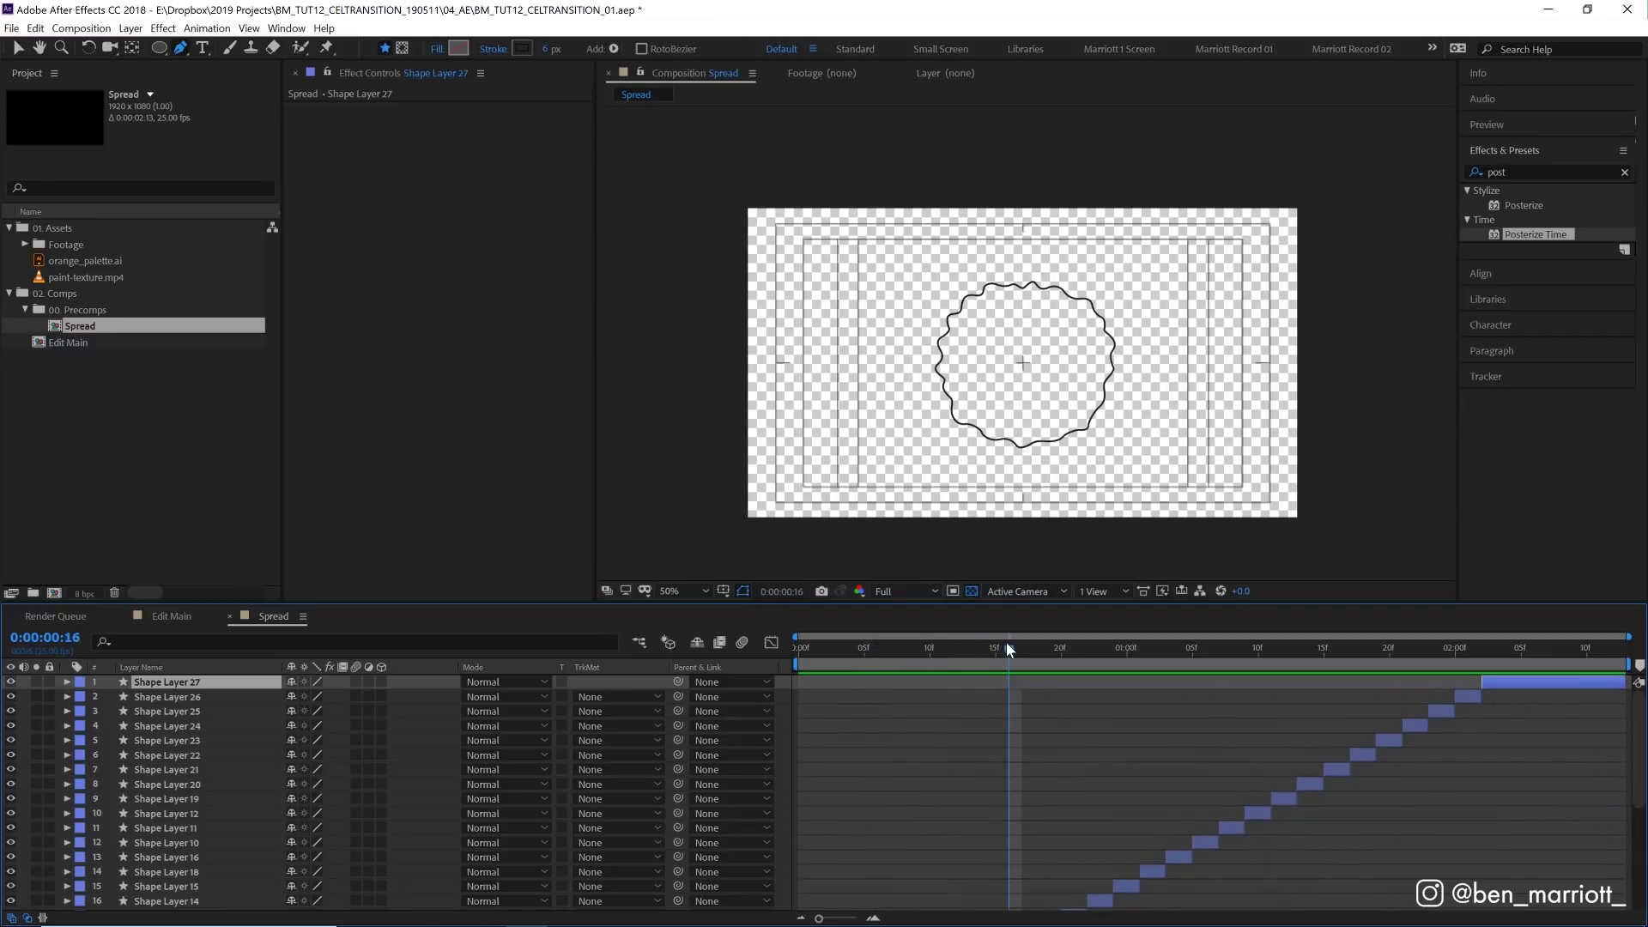
pyautogui.hotkey('ctrl', 'a')
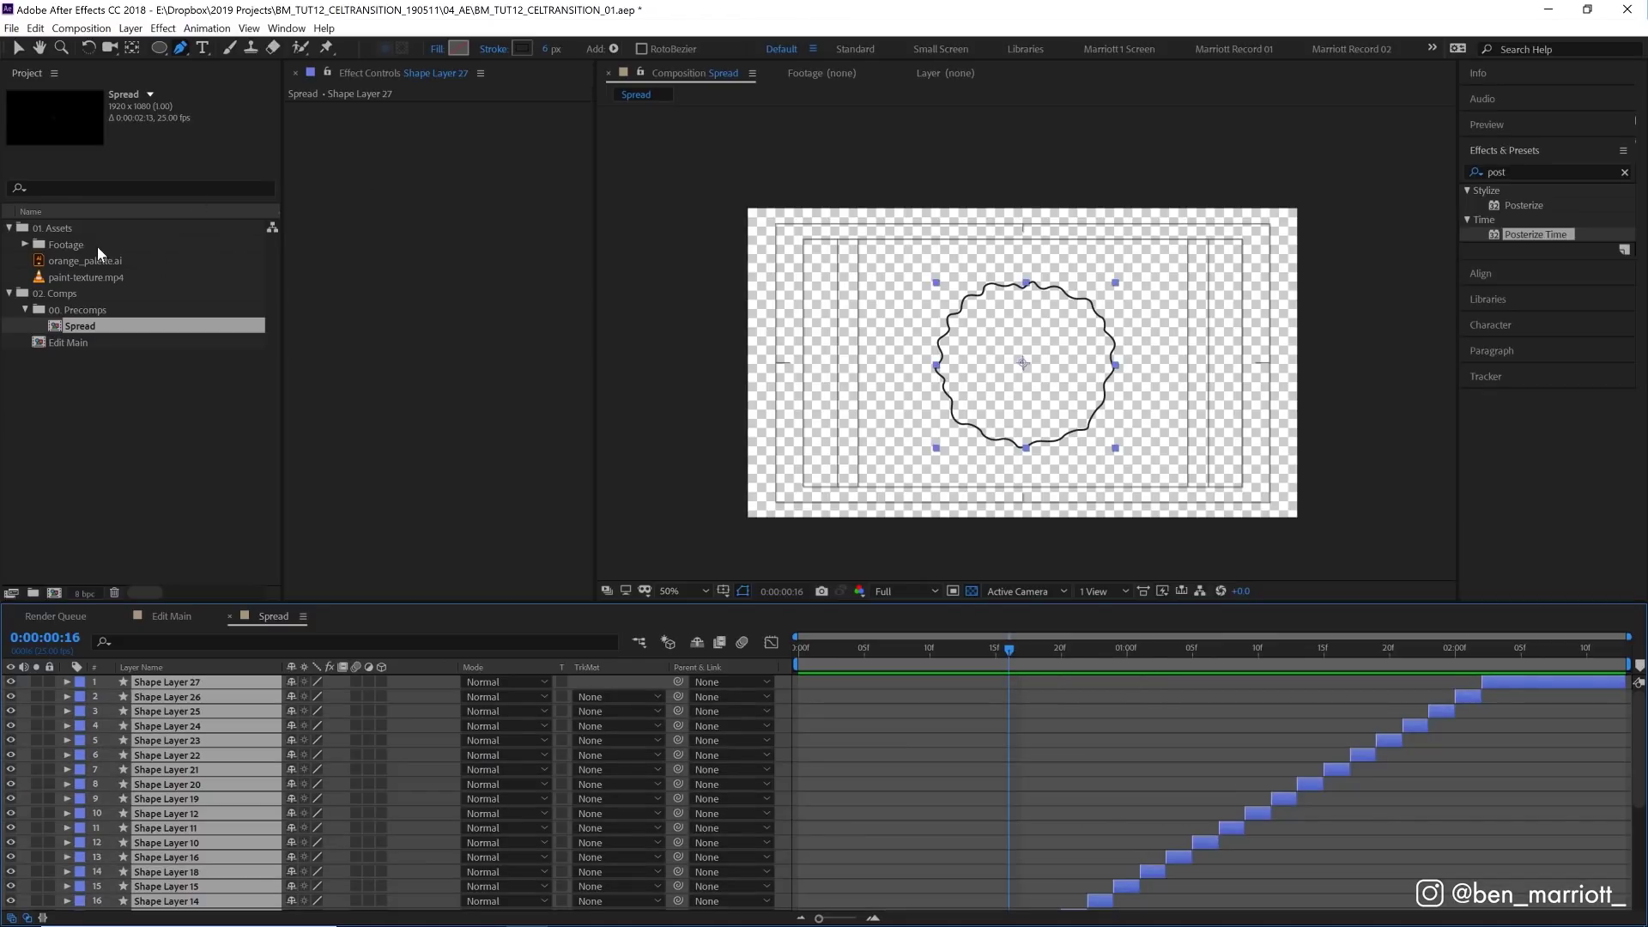
pyautogui.click(76, 261)
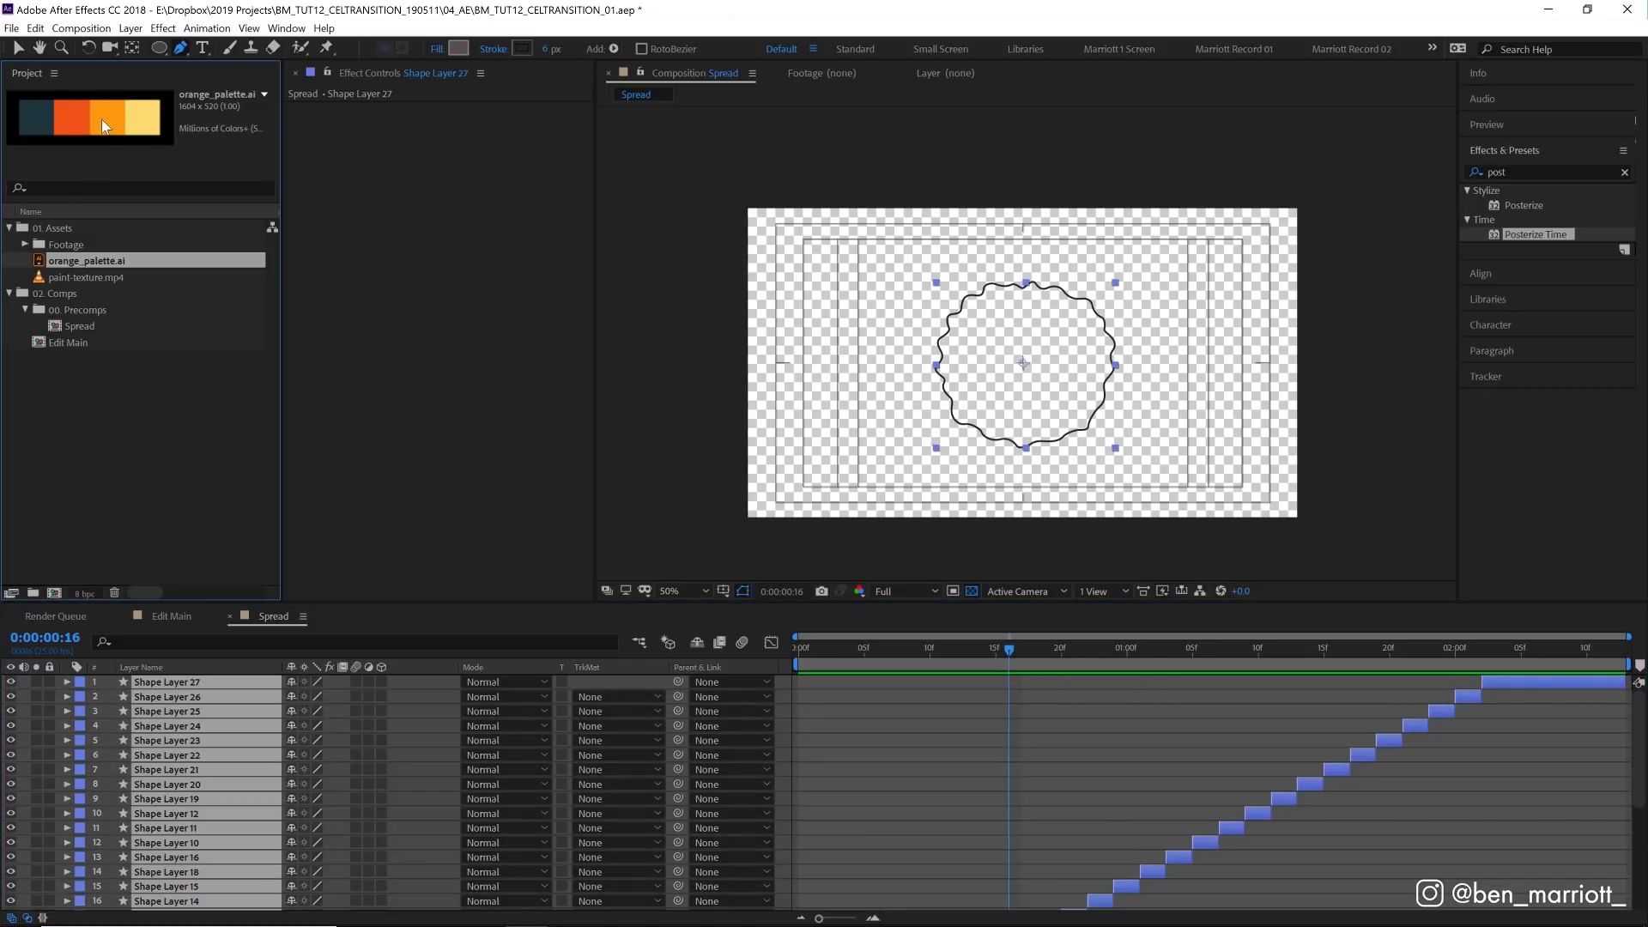
pyautogui.click(458, 45)
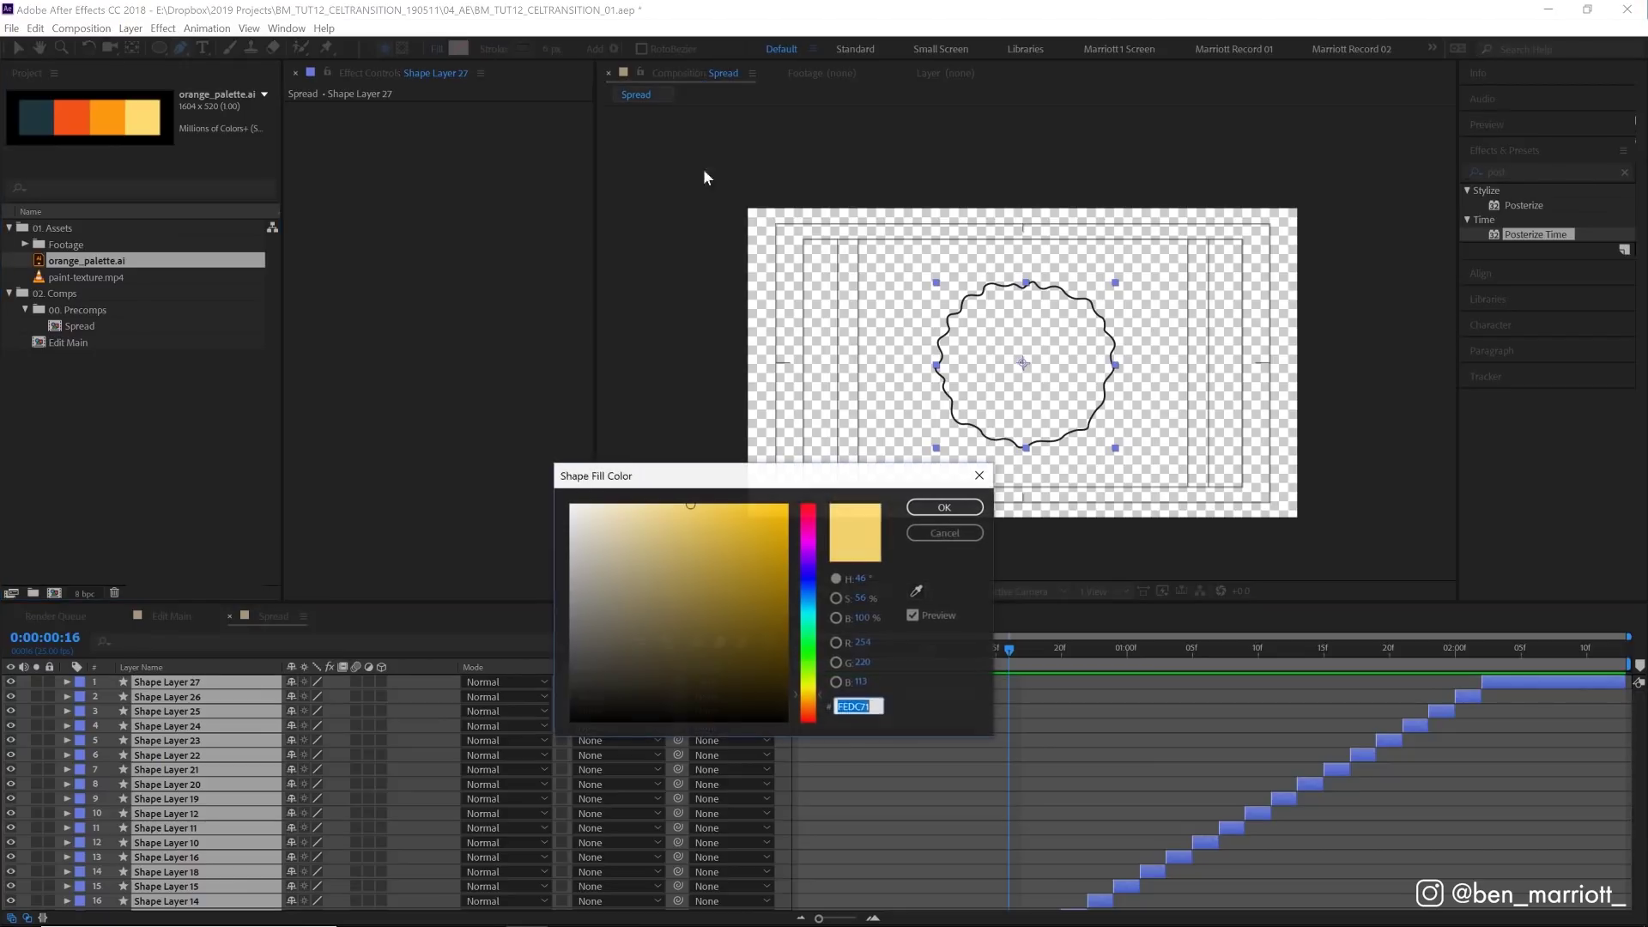
pyautogui.click(917, 590)
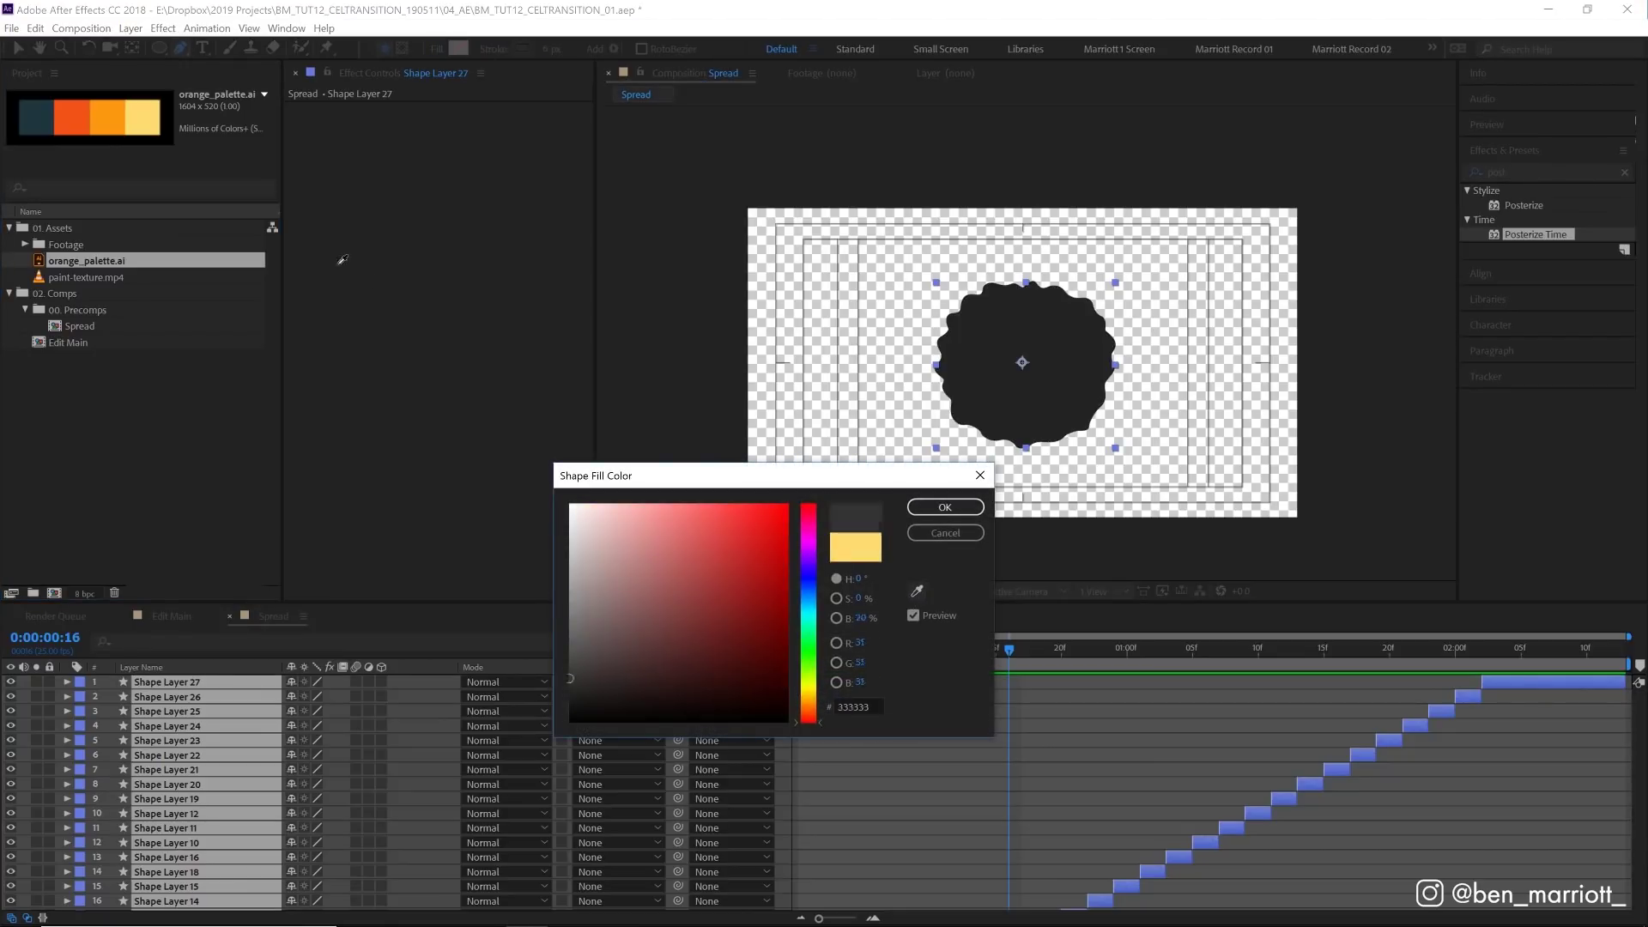
pyautogui.click(73, 120)
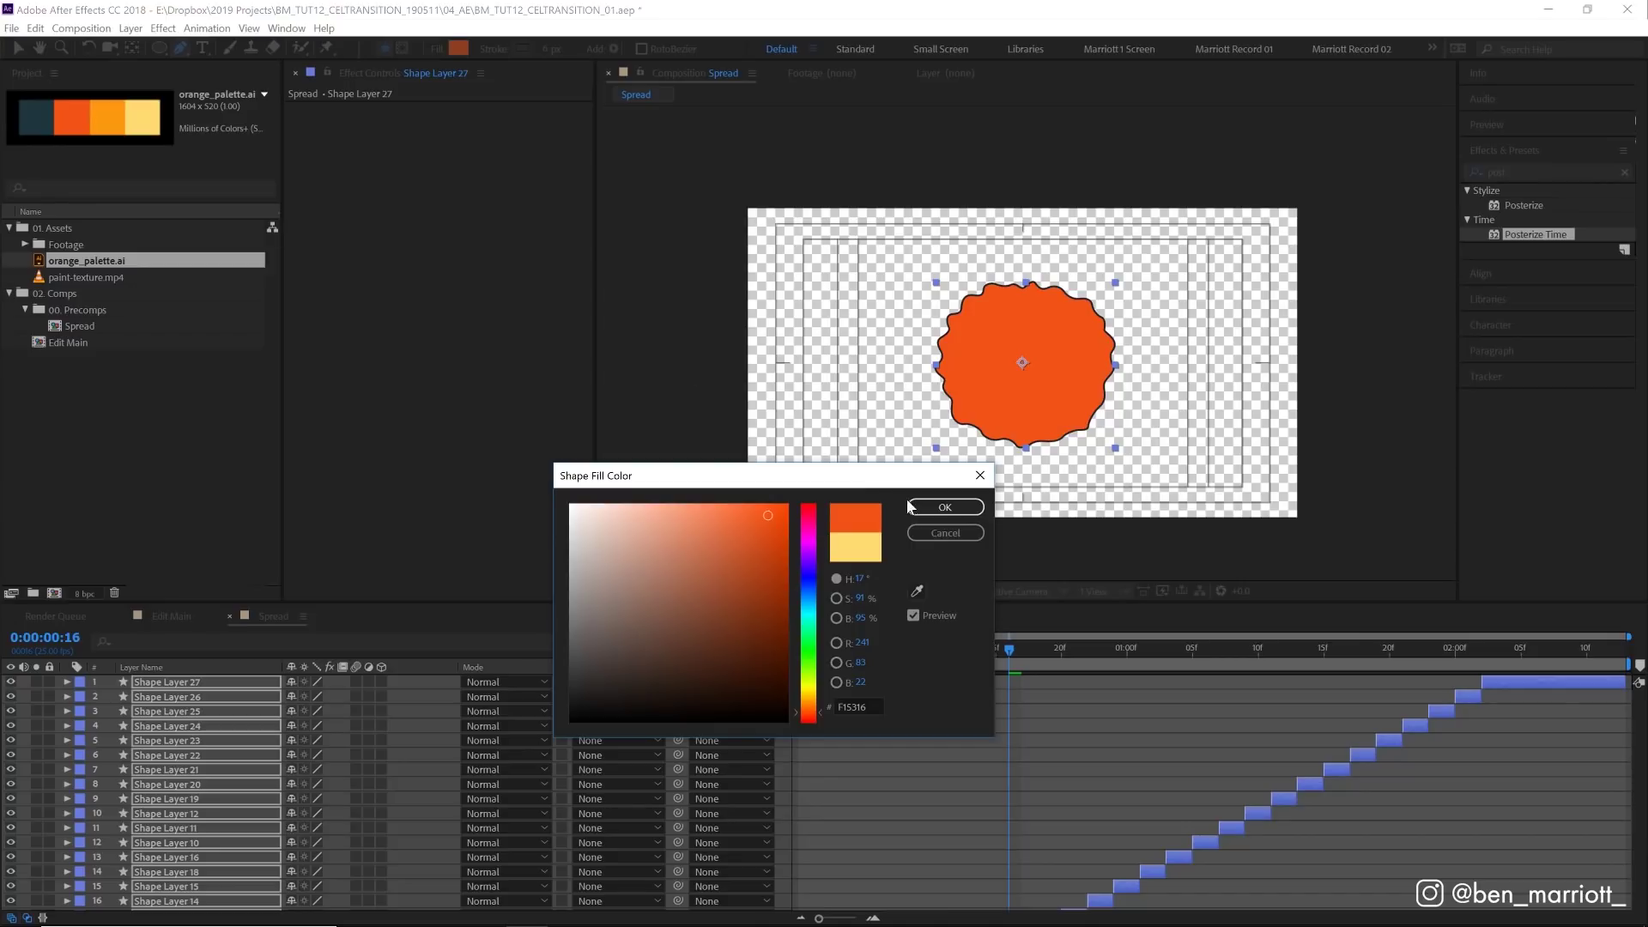
pyautogui.click(945, 507)
pyautogui.click(828, 651)
pyautogui.press('space')
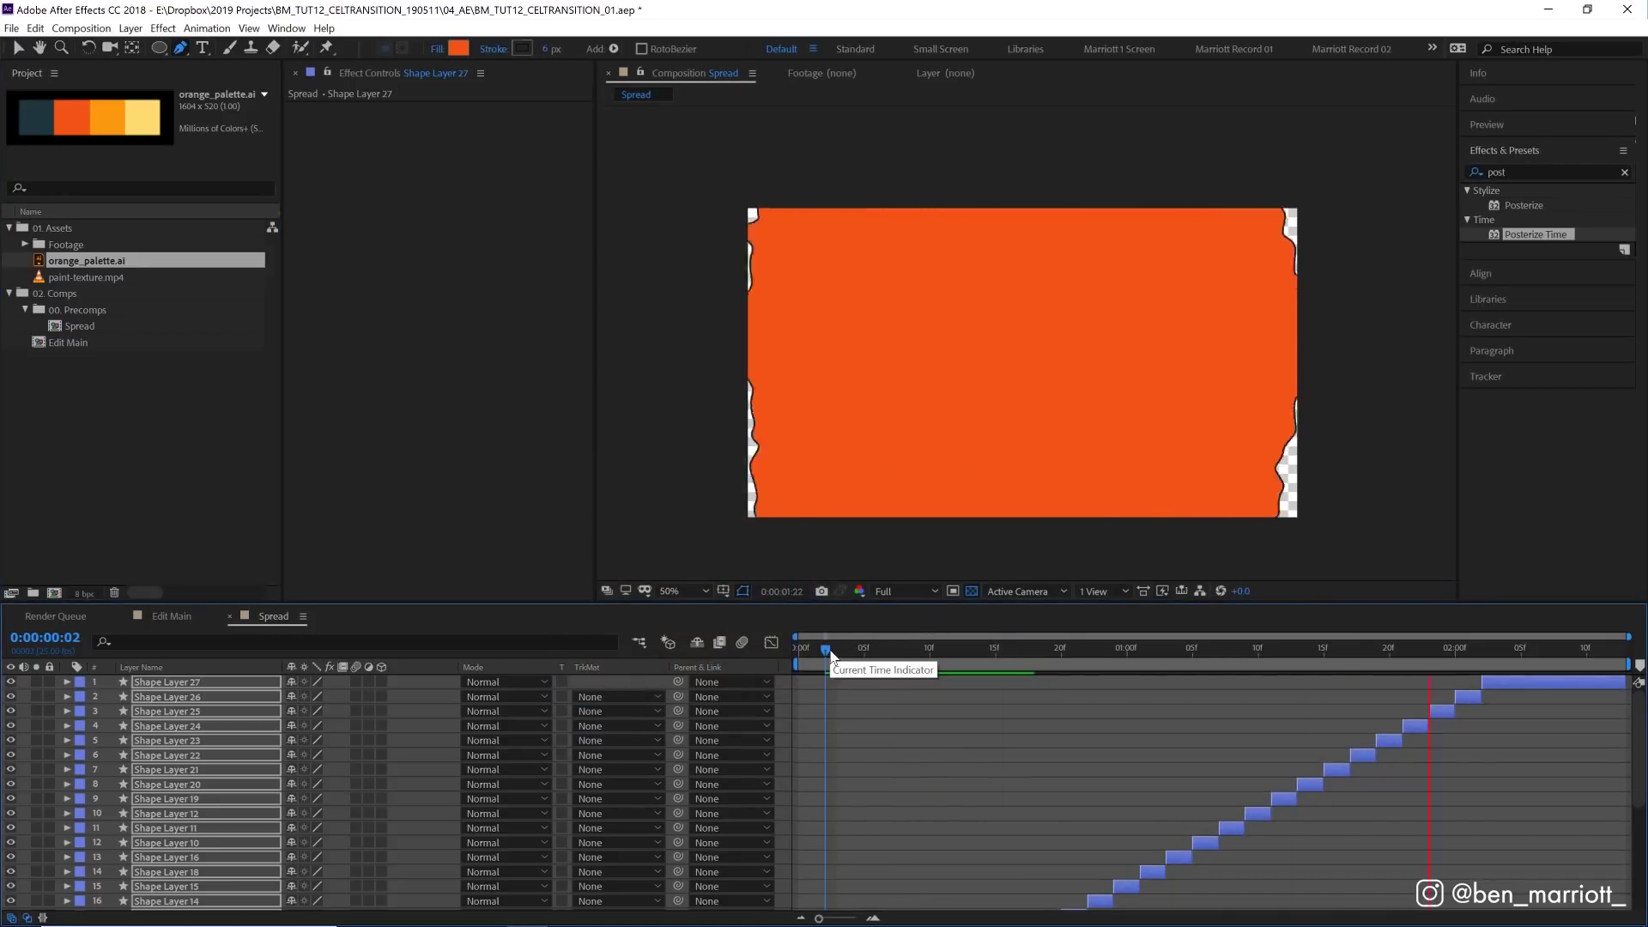
# Step: Rename the Spread comp 'Spread - Orange 1' and duplicate it into 'Spread - Orange 2' and 'Spread - Orange 3'
pyautogui.press('space')
pyautogui.click(108, 326)
pyautogui.press('Return')
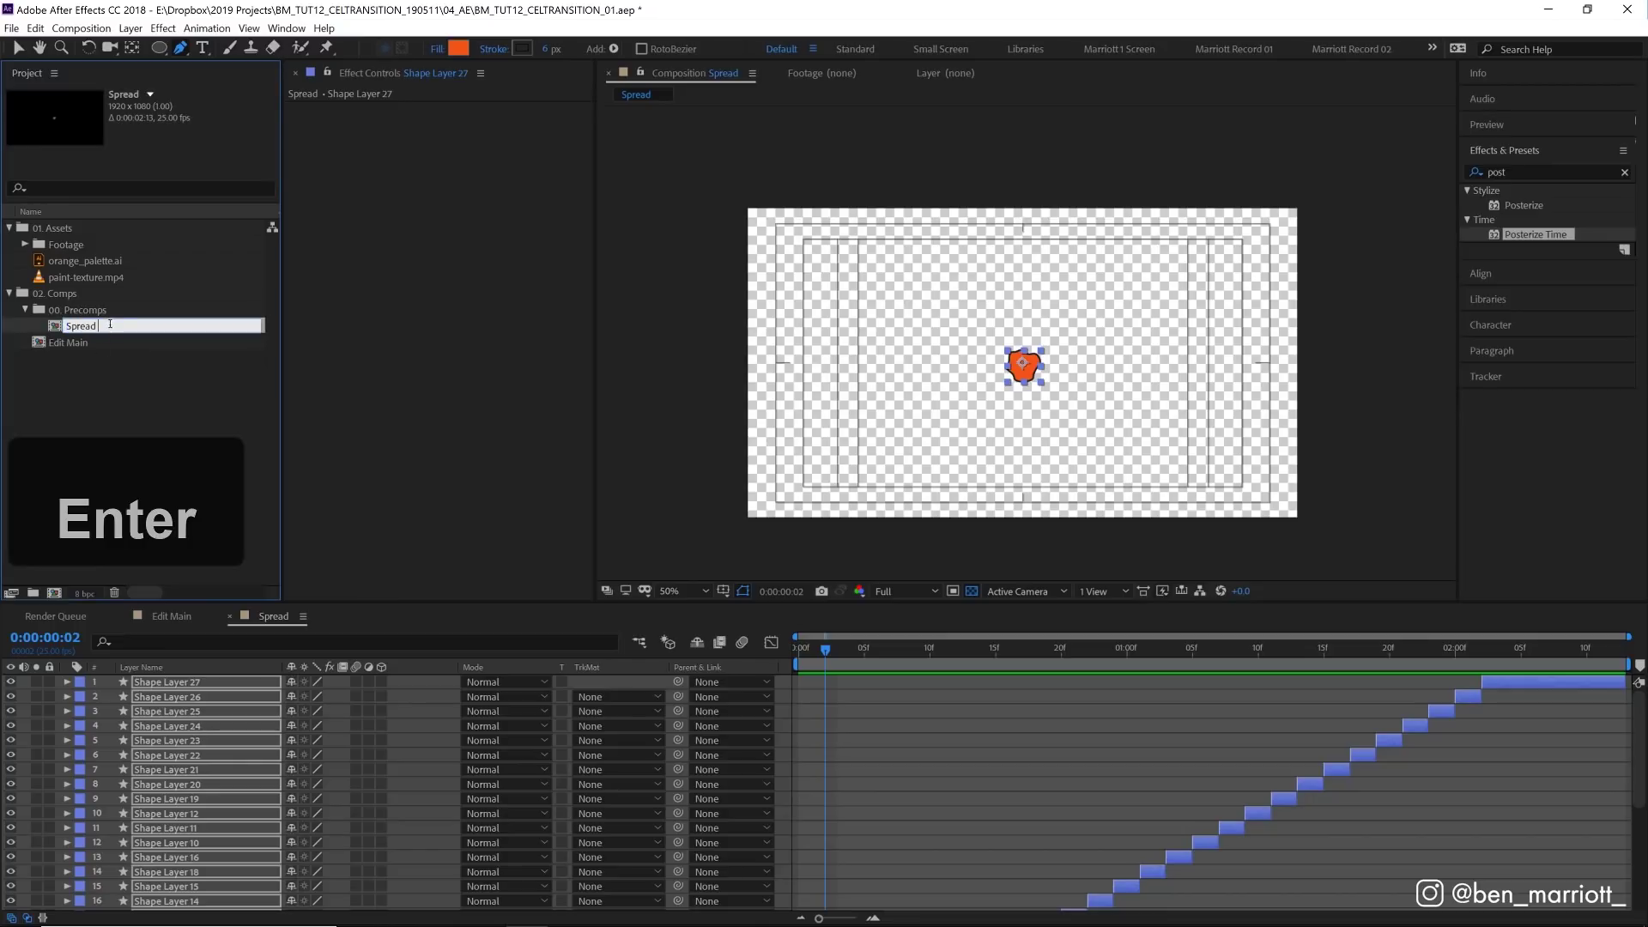
pyautogui.write('- B')
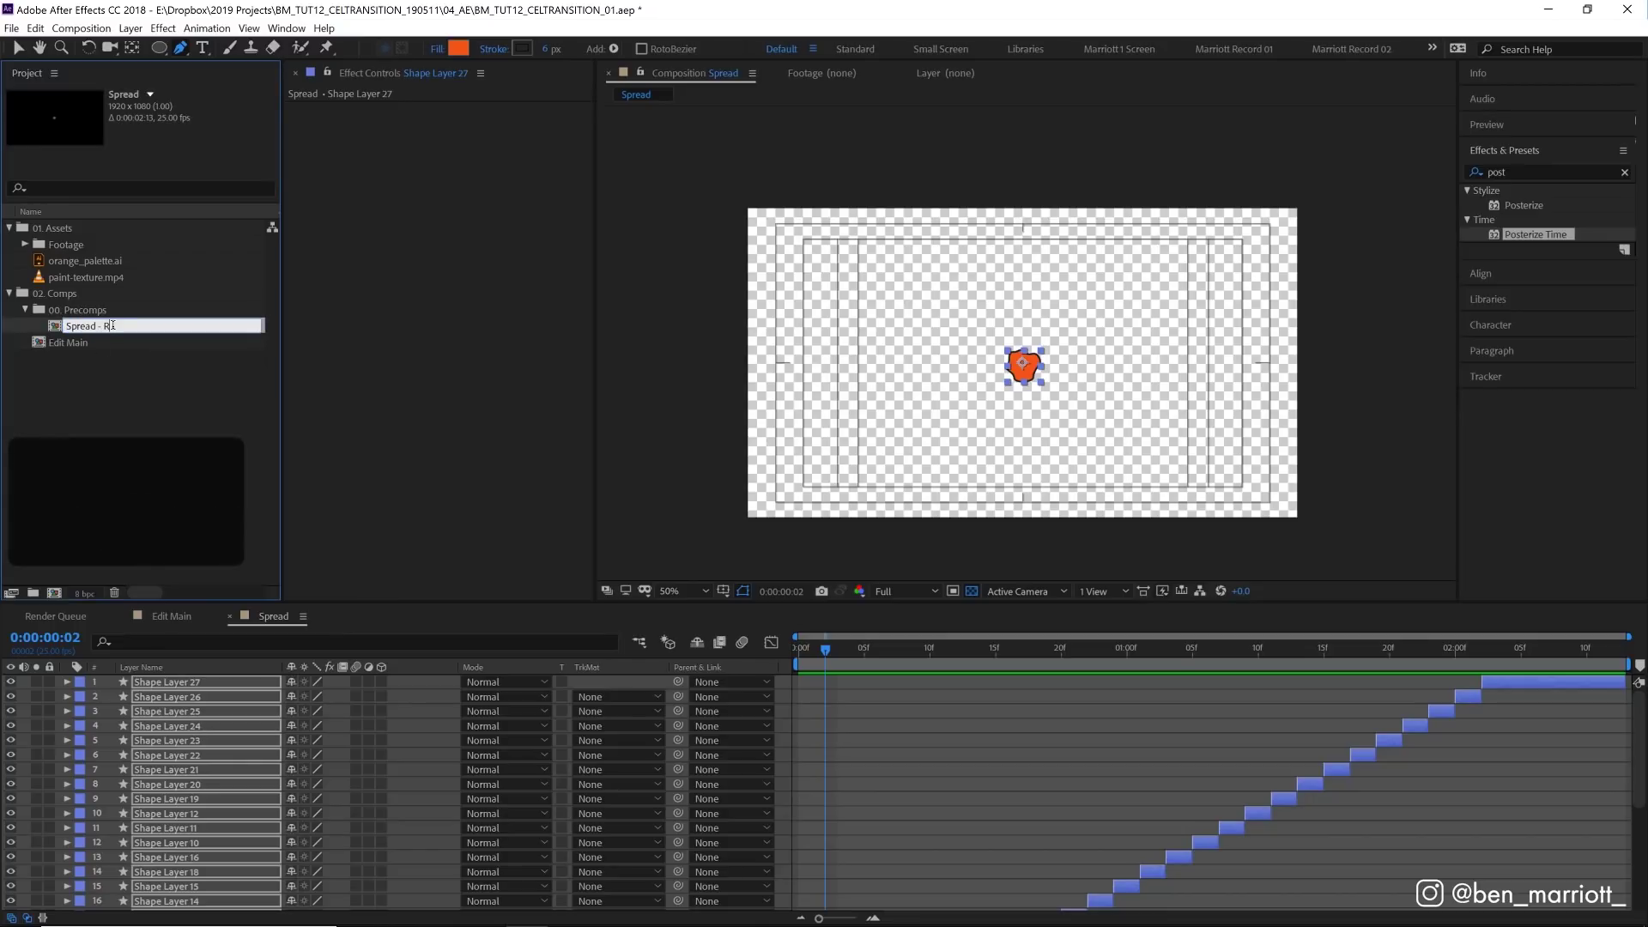
pyautogui.press('BackSpace')
pyautogui.write('Orange 1')
pyautogui.press('Return')
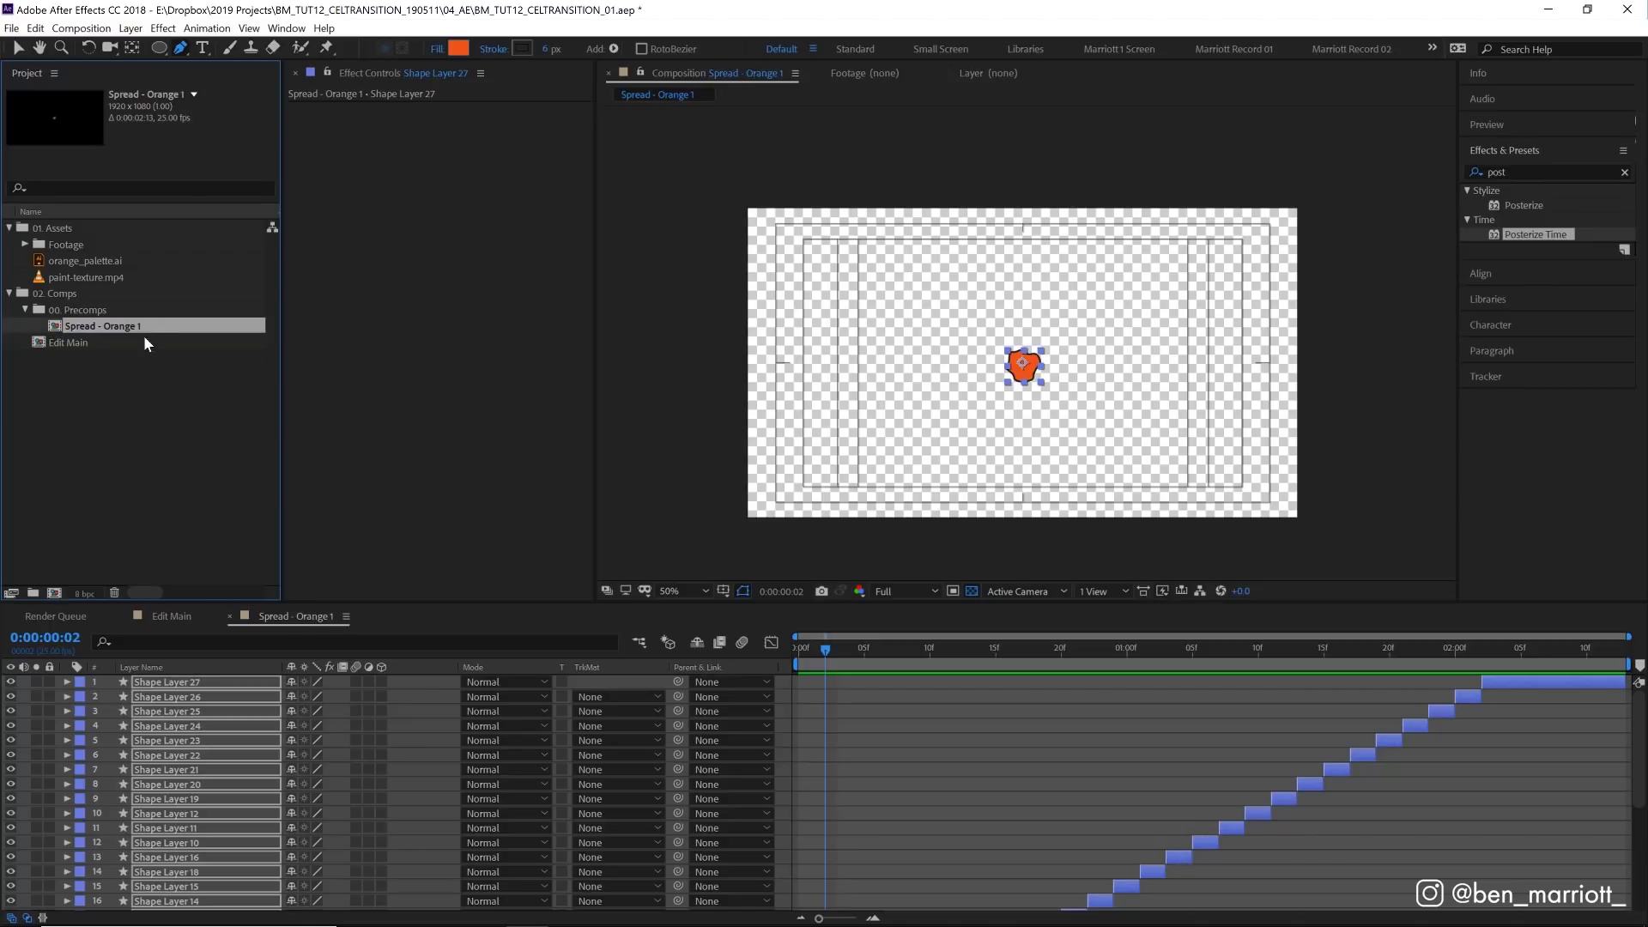
pyautogui.hotkey('ctrl', 'd')
pyautogui.hotkey('ctrl', 'd')
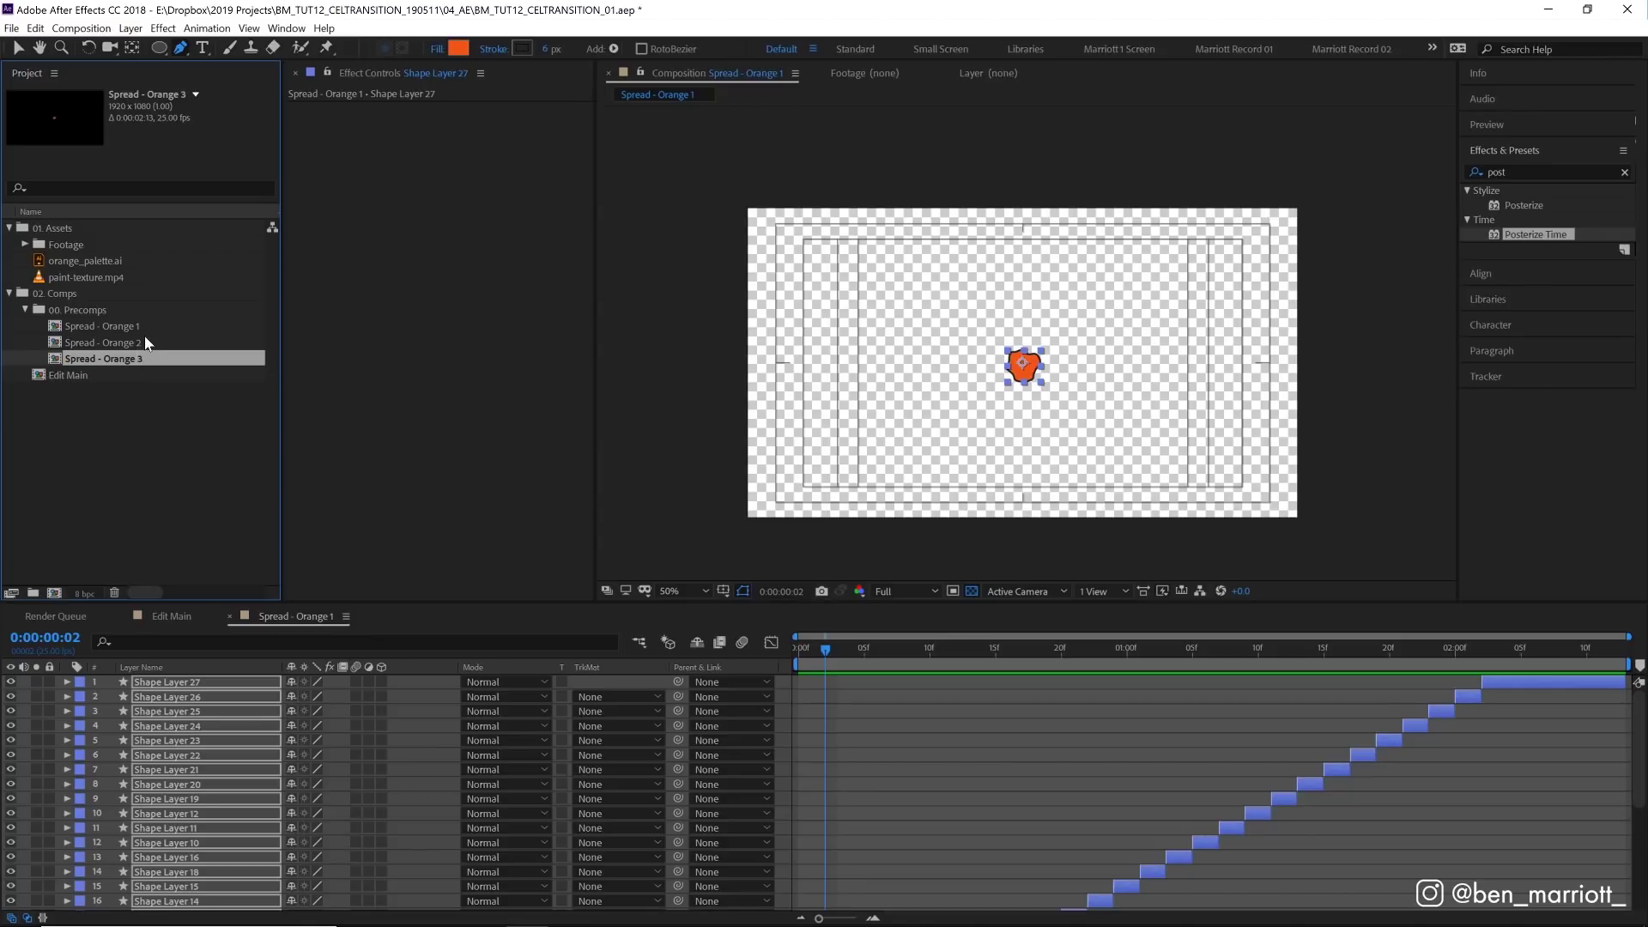
# Step: Fill every ring in Spread - Orange 2 with the palette's light orange (FB9910)
pyautogui.doubleClick(146, 343)
pyautogui.hotkey('ctrl', 'a')
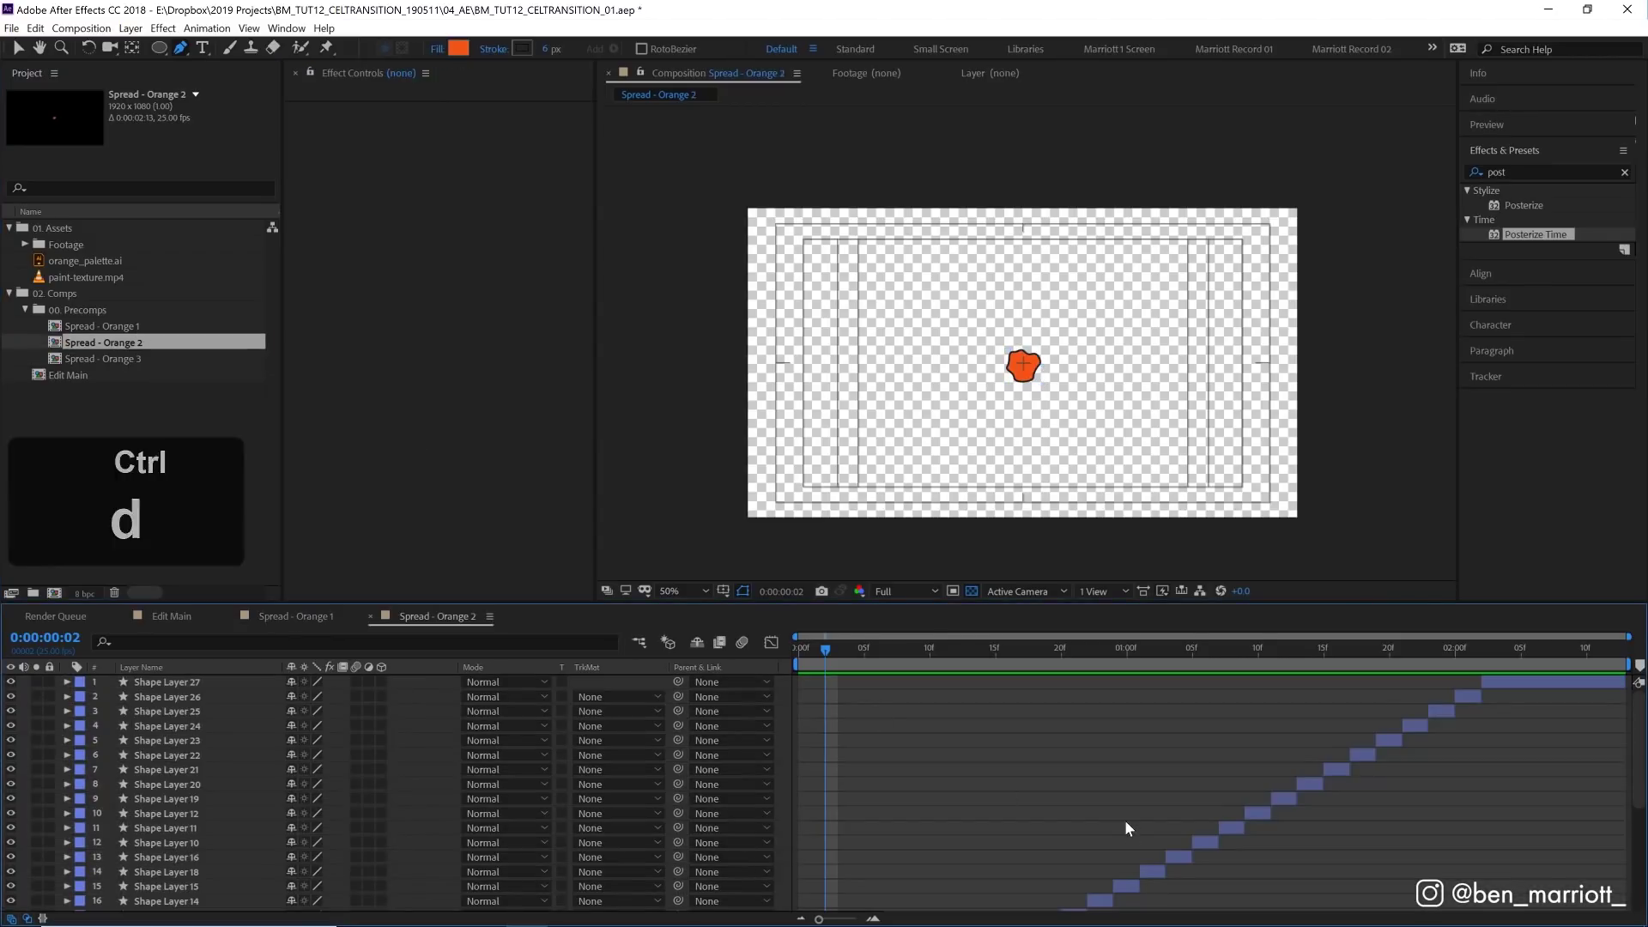
pyautogui.click(86, 264)
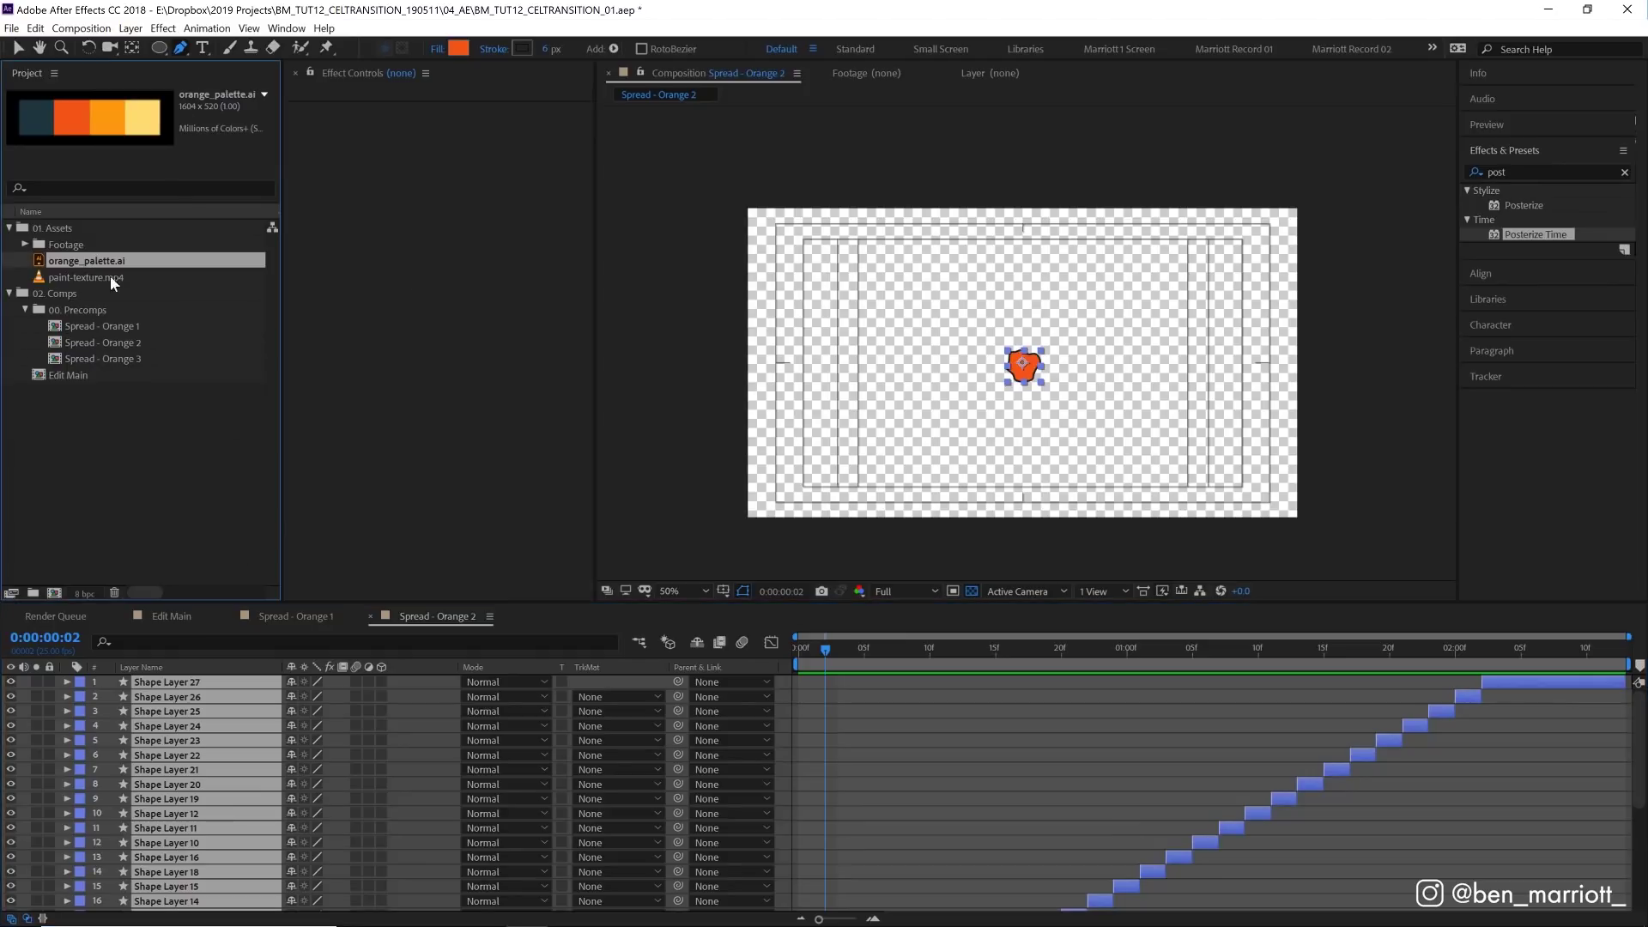
pyautogui.click(459, 48)
pyautogui.click(917, 591)
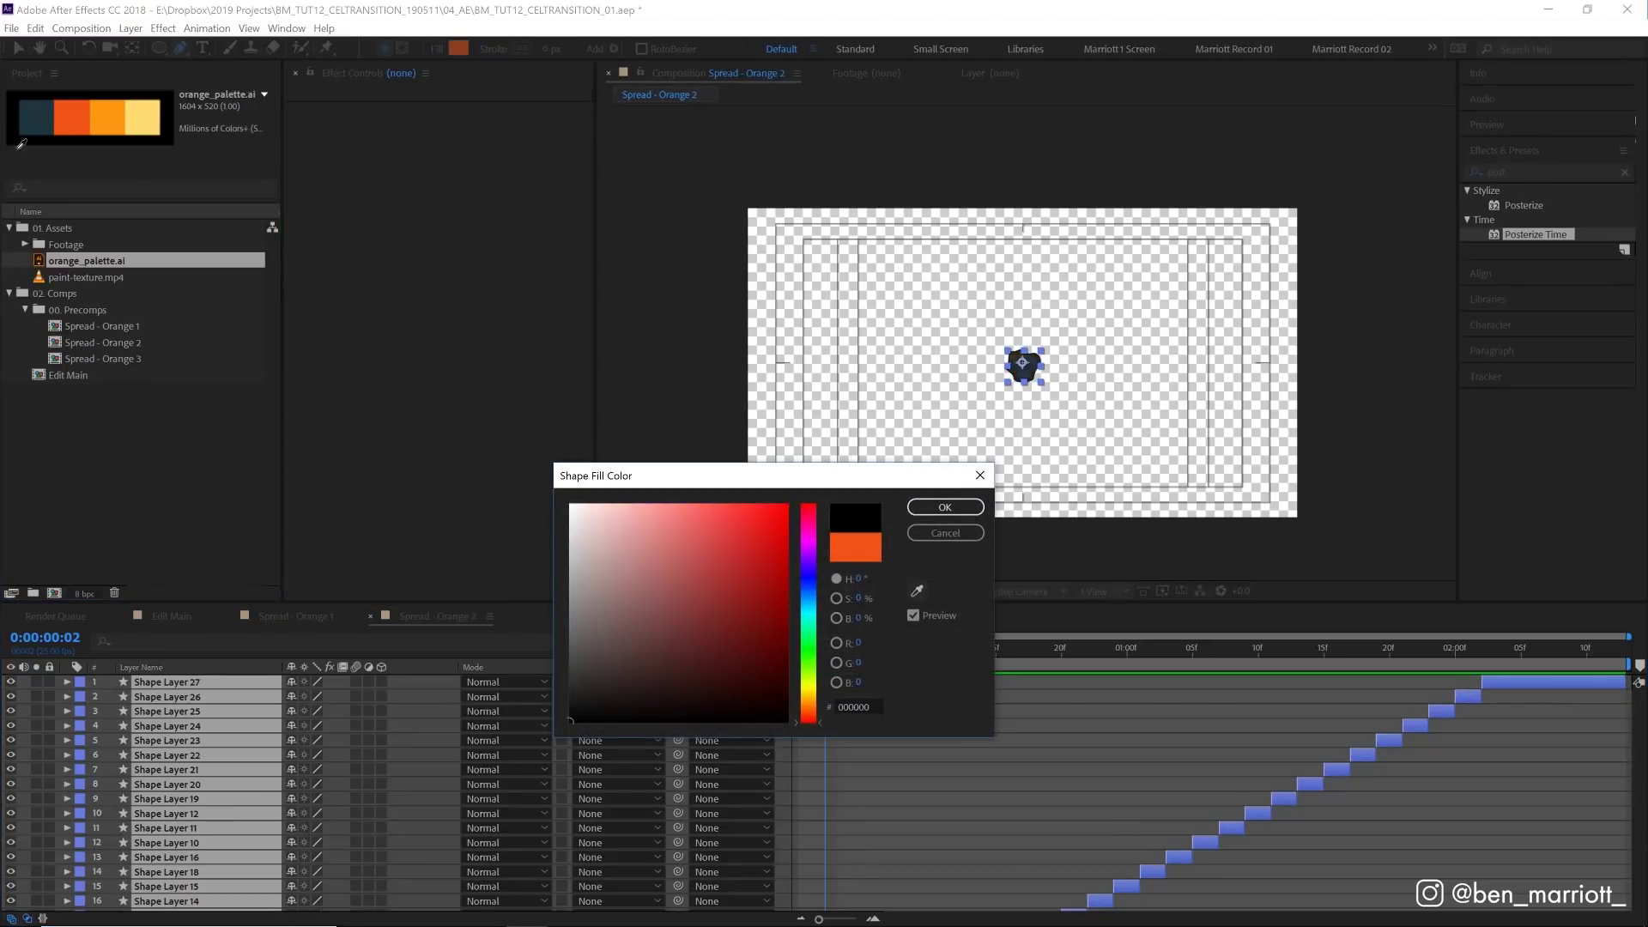
pyautogui.click(107, 116)
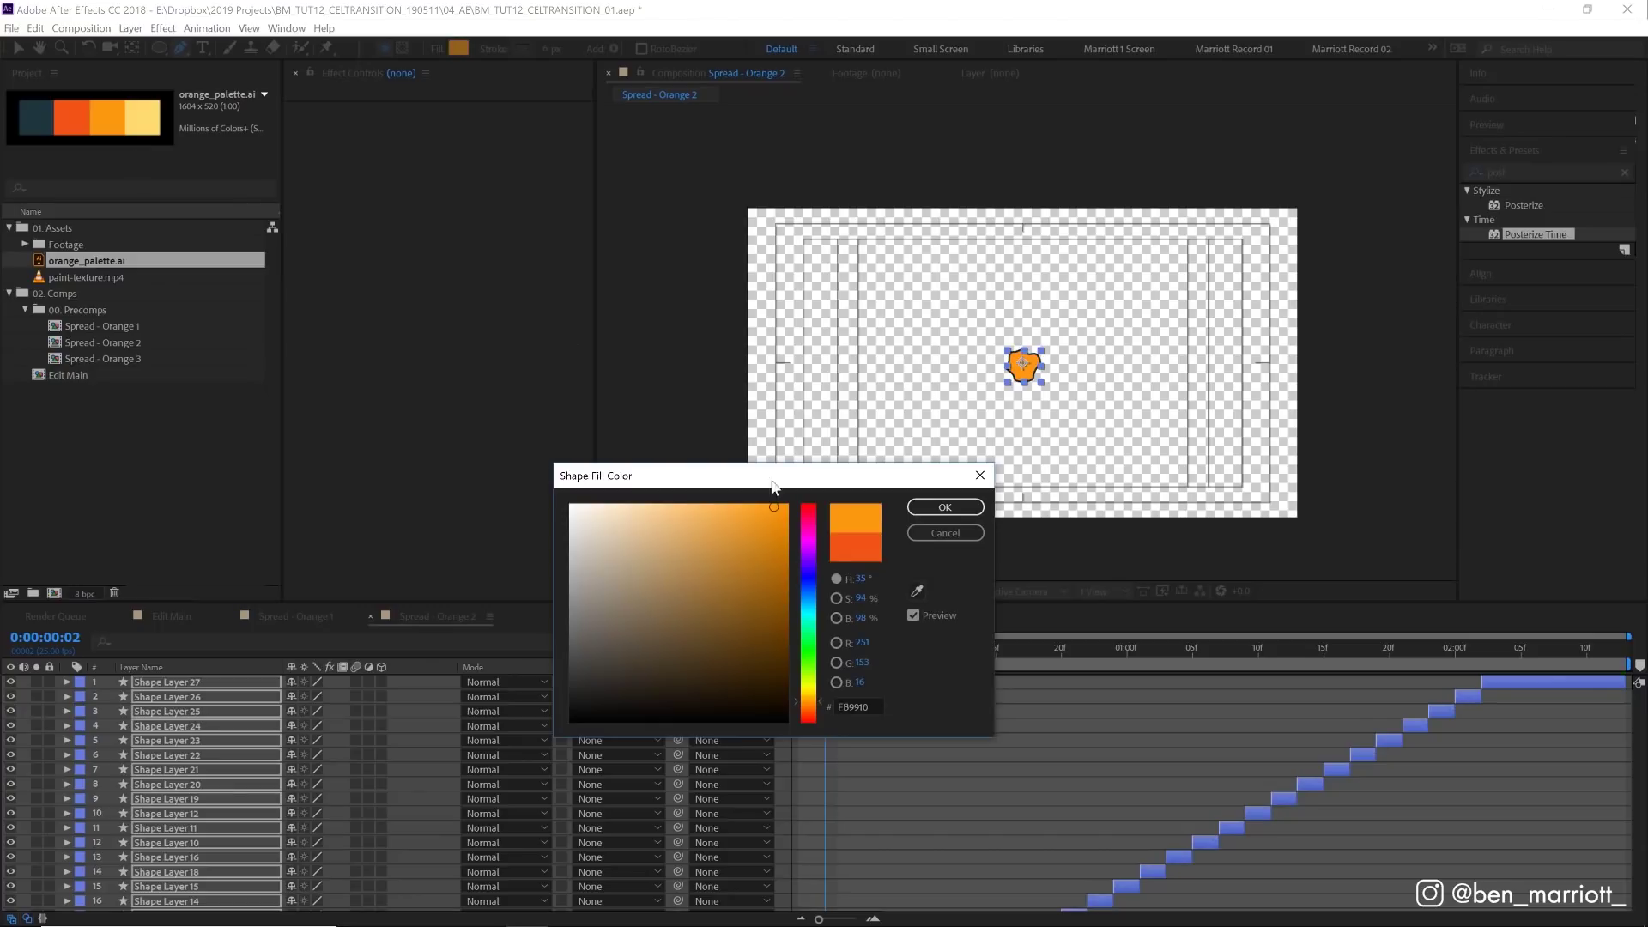
pyautogui.click(945, 508)
# Step: Fill every ring in Spread - Orange 3 with the palette's pale yellow swatch
pyautogui.click(107, 344)
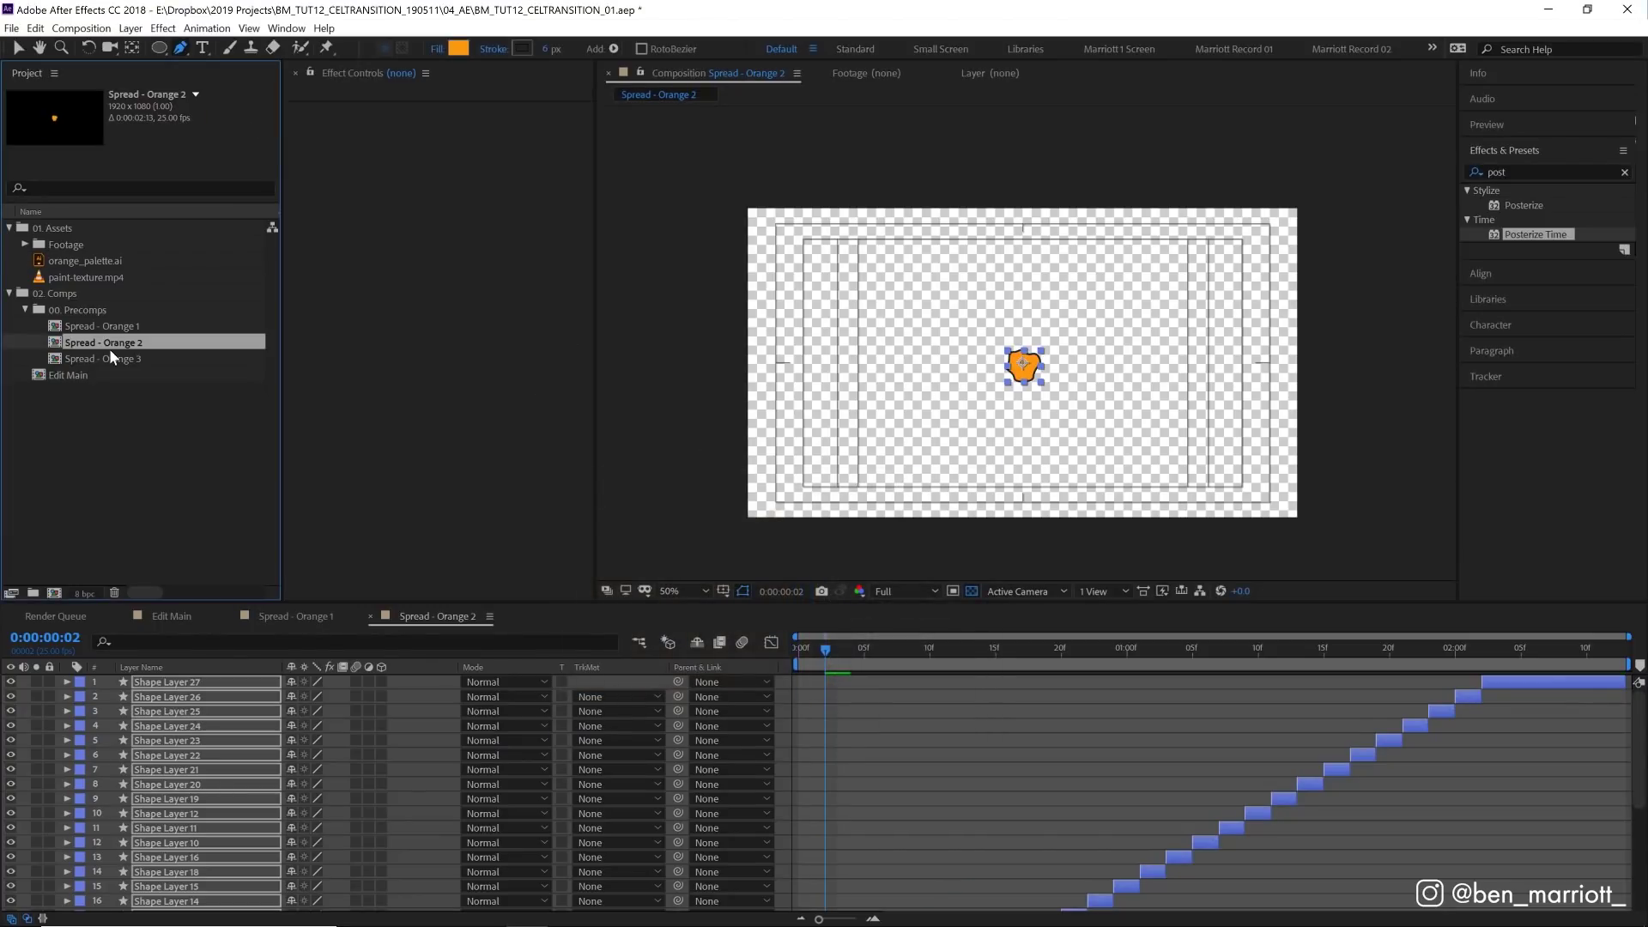
pyautogui.doubleClick(119, 360)
pyautogui.hotkey('ctrl', 'a')
pyautogui.click(459, 48)
pyautogui.click(918, 591)
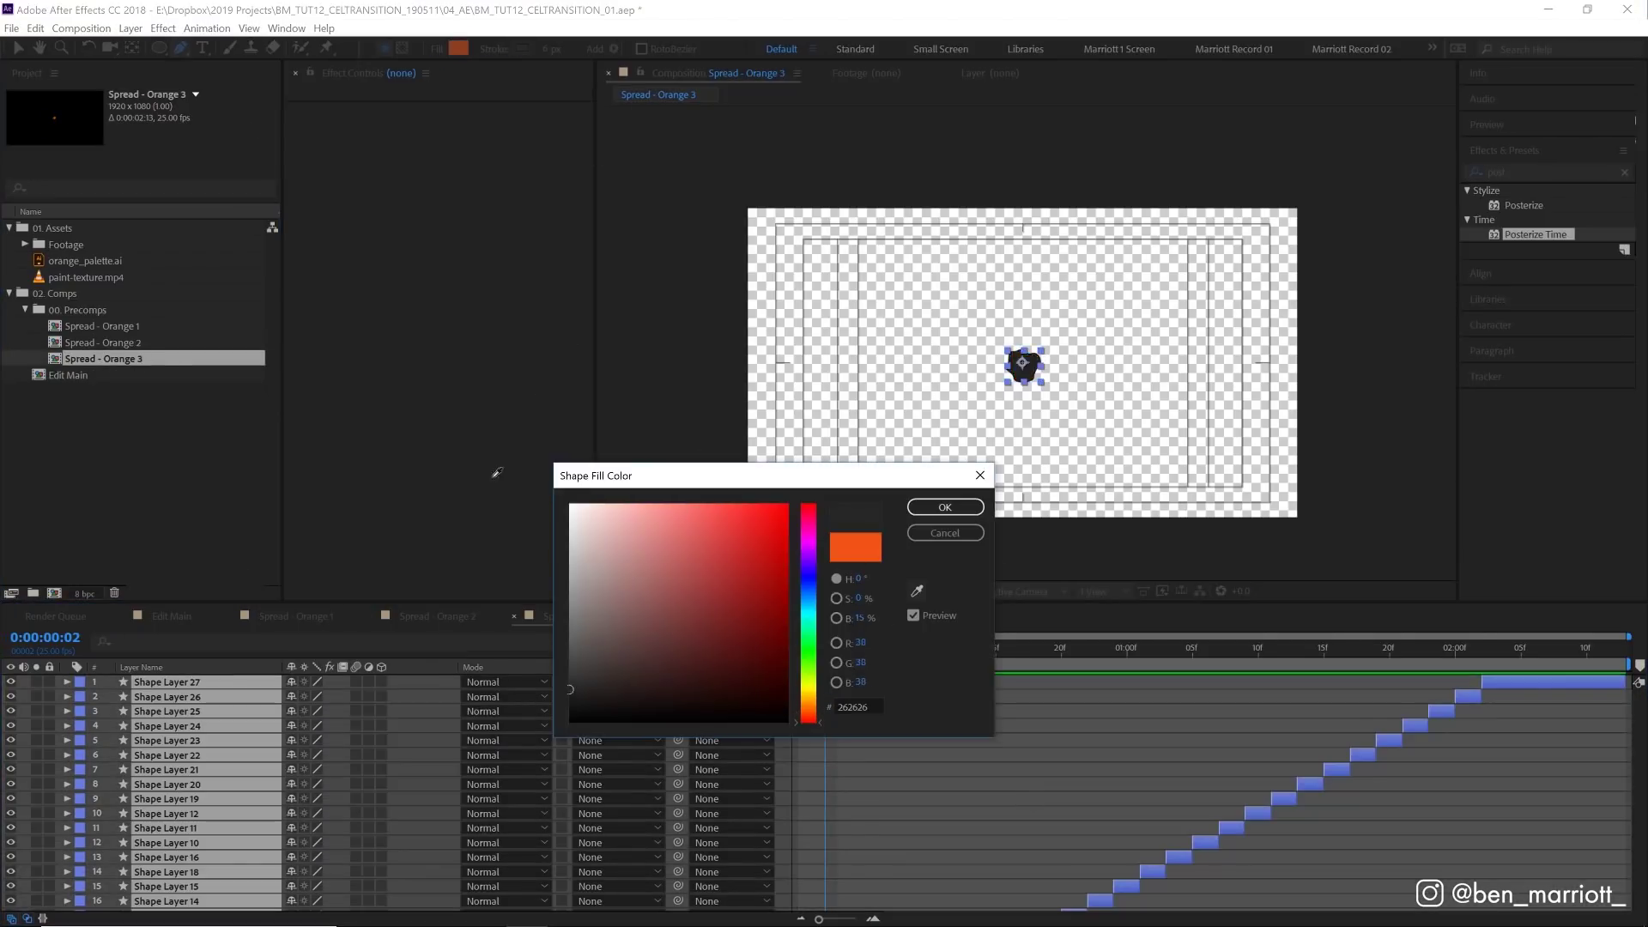
pyautogui.press('v')
pyautogui.press('Escape')
pyautogui.click(85, 261)
pyautogui.click(458, 48)
pyautogui.click(918, 591)
pyautogui.click(231, 117)
pyautogui.click(945, 508)
# Step: Check the yellow ring at frame 5, then select all three Spread - Orange comps
pyautogui.click(945, 710)
pyautogui.moveTo(825, 650); pyautogui.dragTo(865, 650)
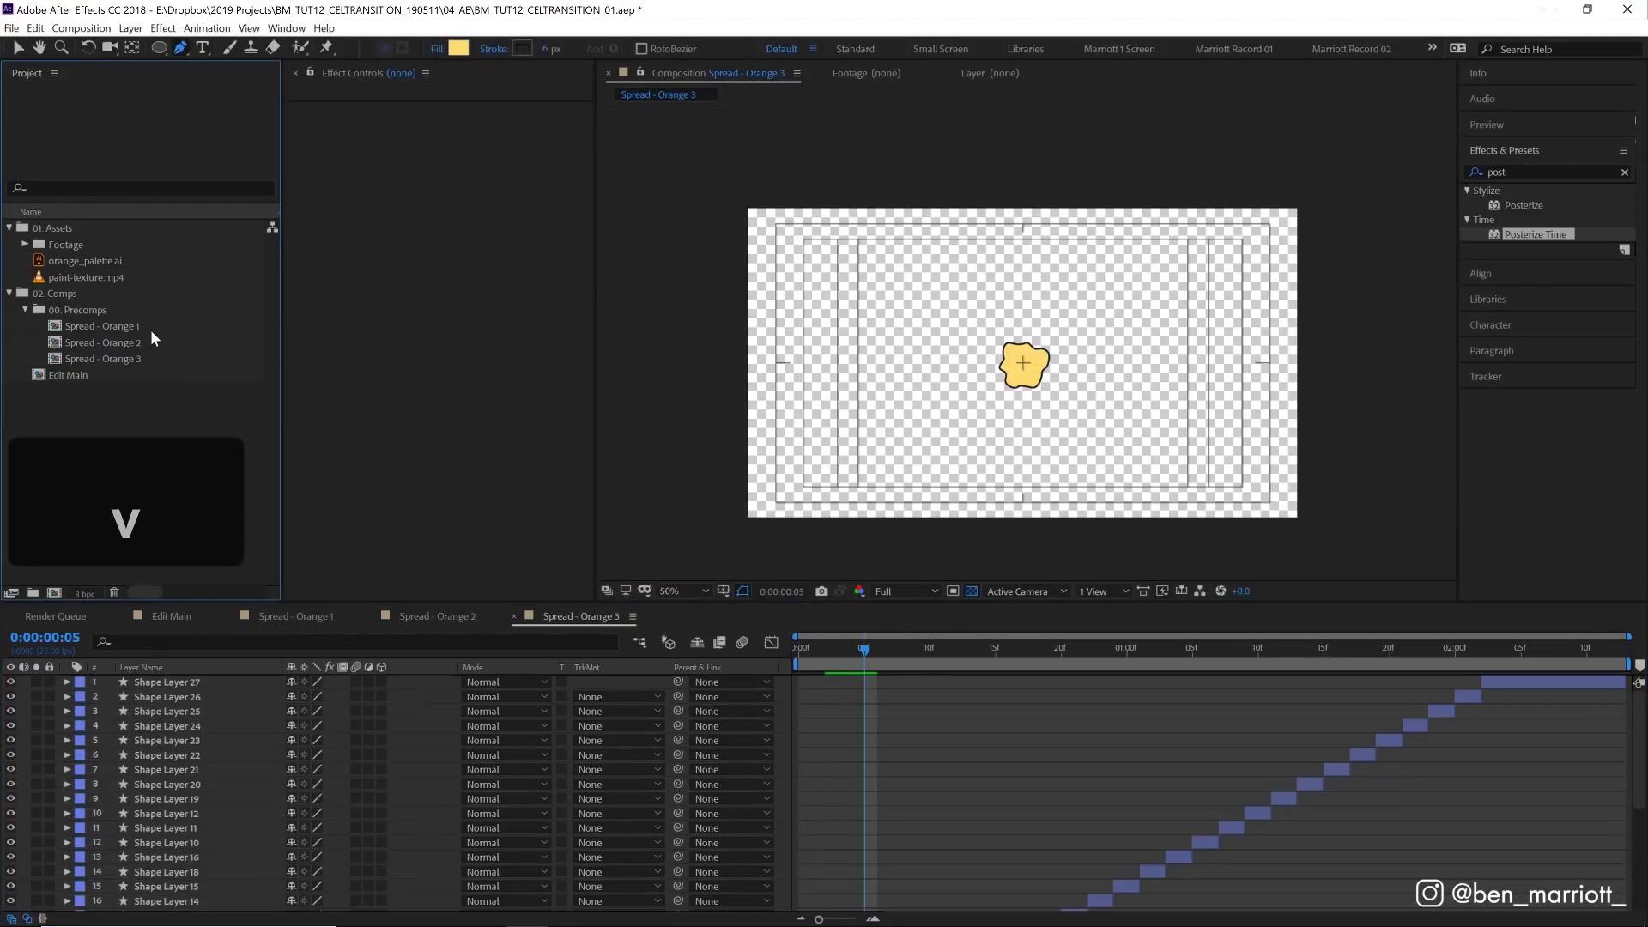
pyautogui.click(120, 327)
pyautogui.keyDown('shift'); pyautogui.click(149, 358); pyautogui.keyUp('shift')
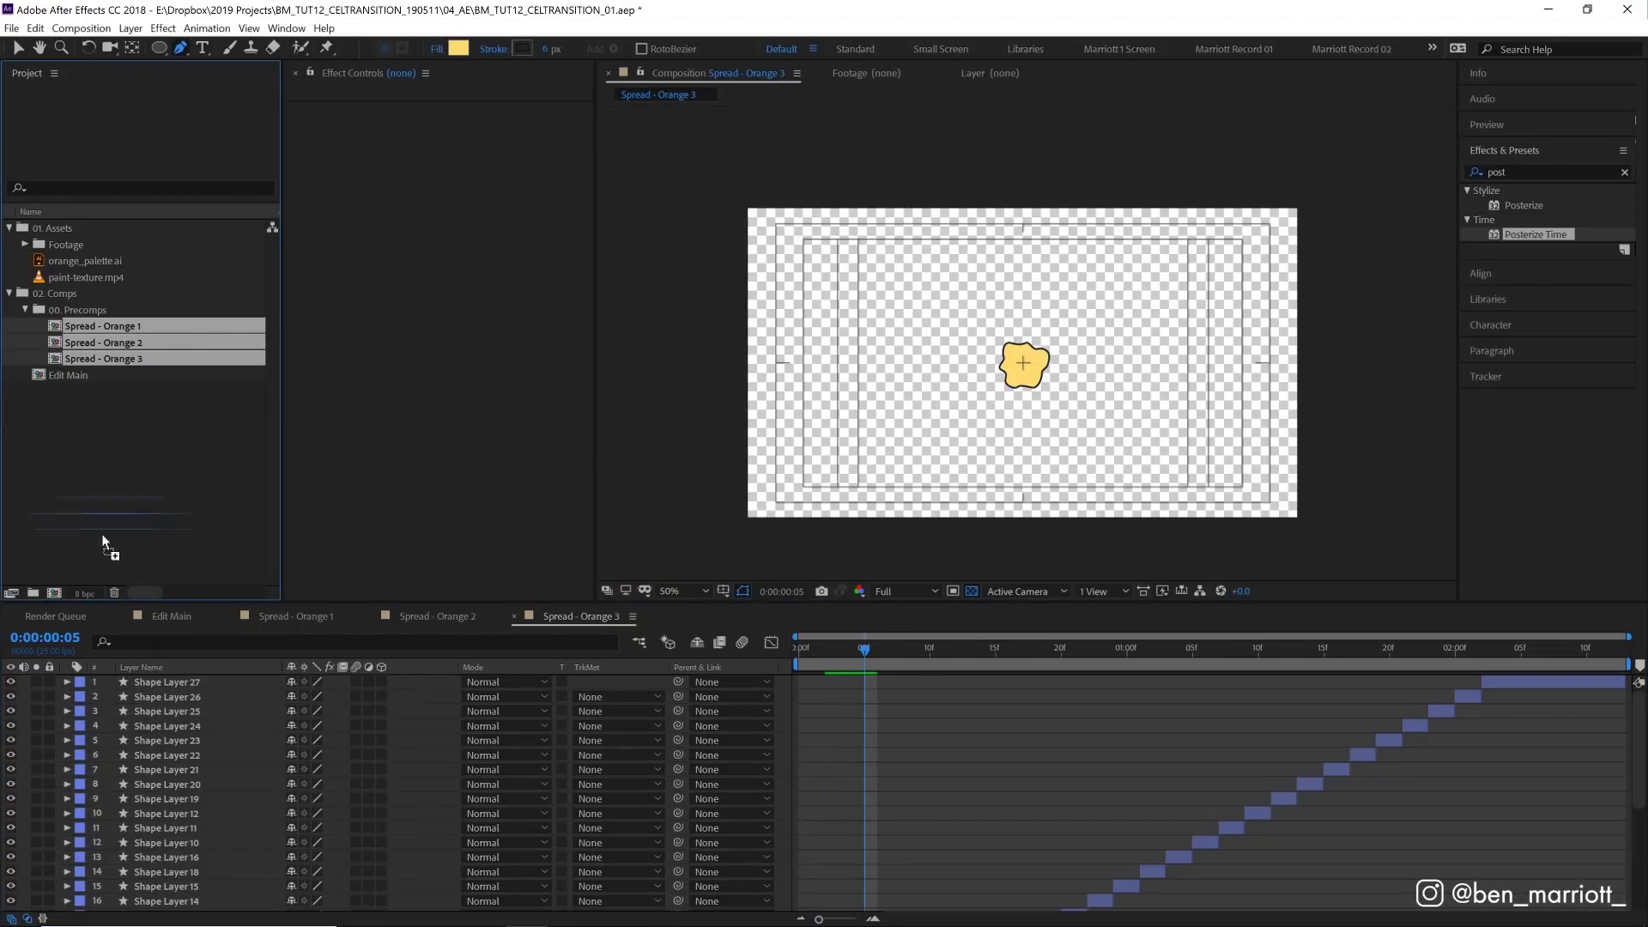
# Step: Create a new comp named Transition from the three Spread - Orange precomps
pyautogui.moveTo(56, 594); pyautogui.dragTo(54, 593)
pyautogui.press('Return')
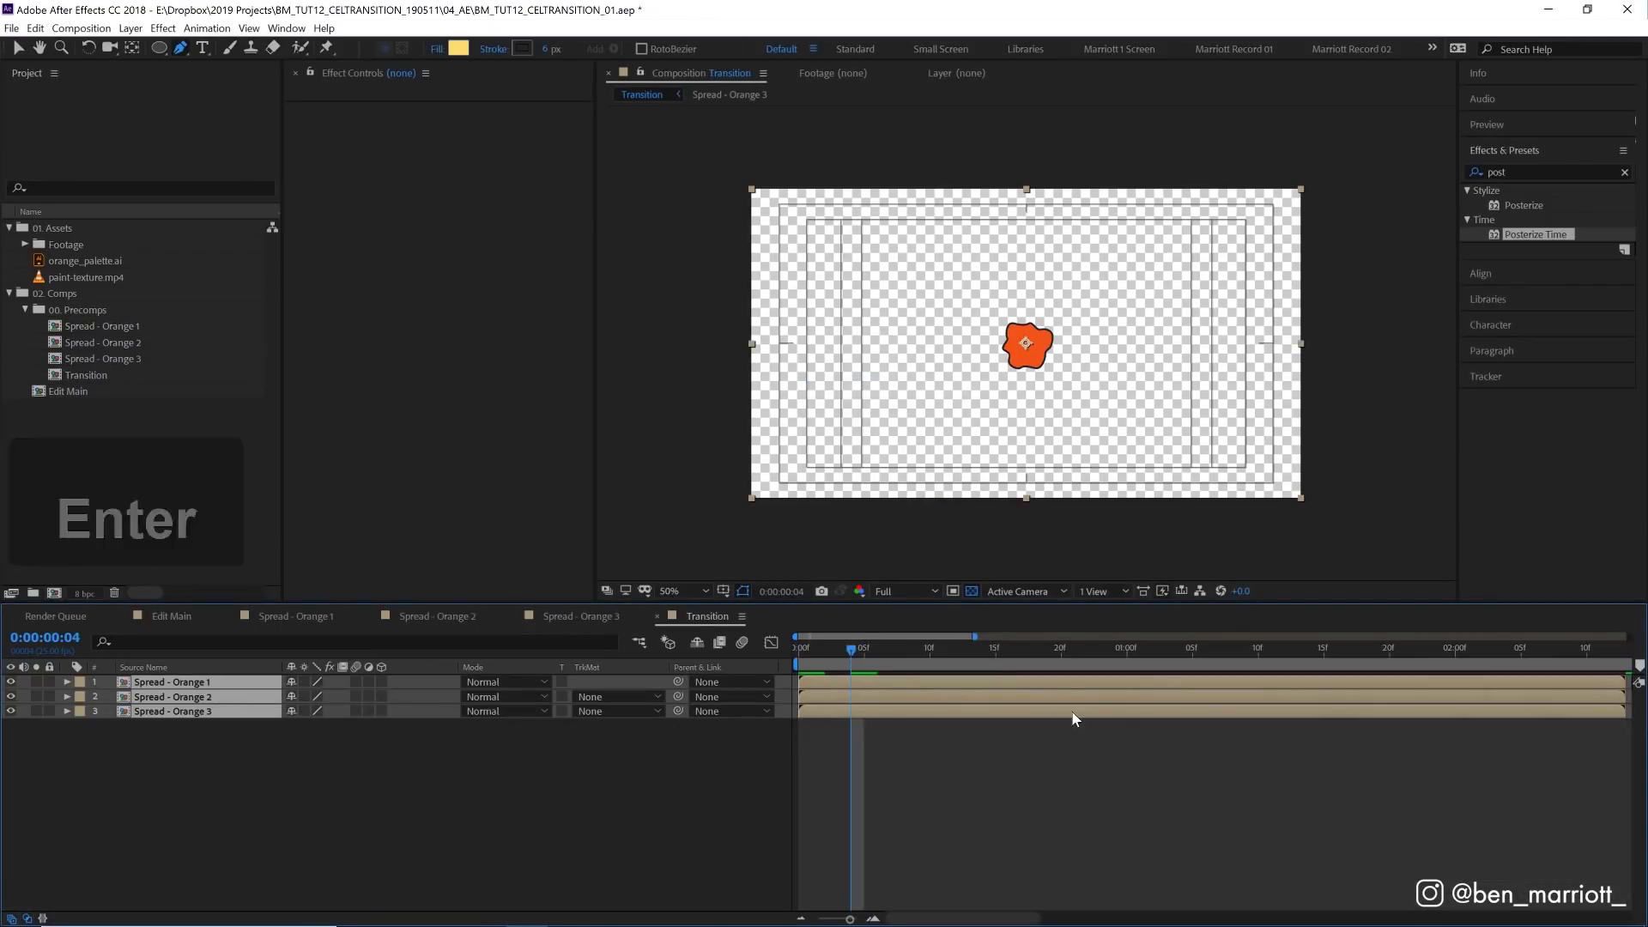
pyautogui.click(1074, 721)
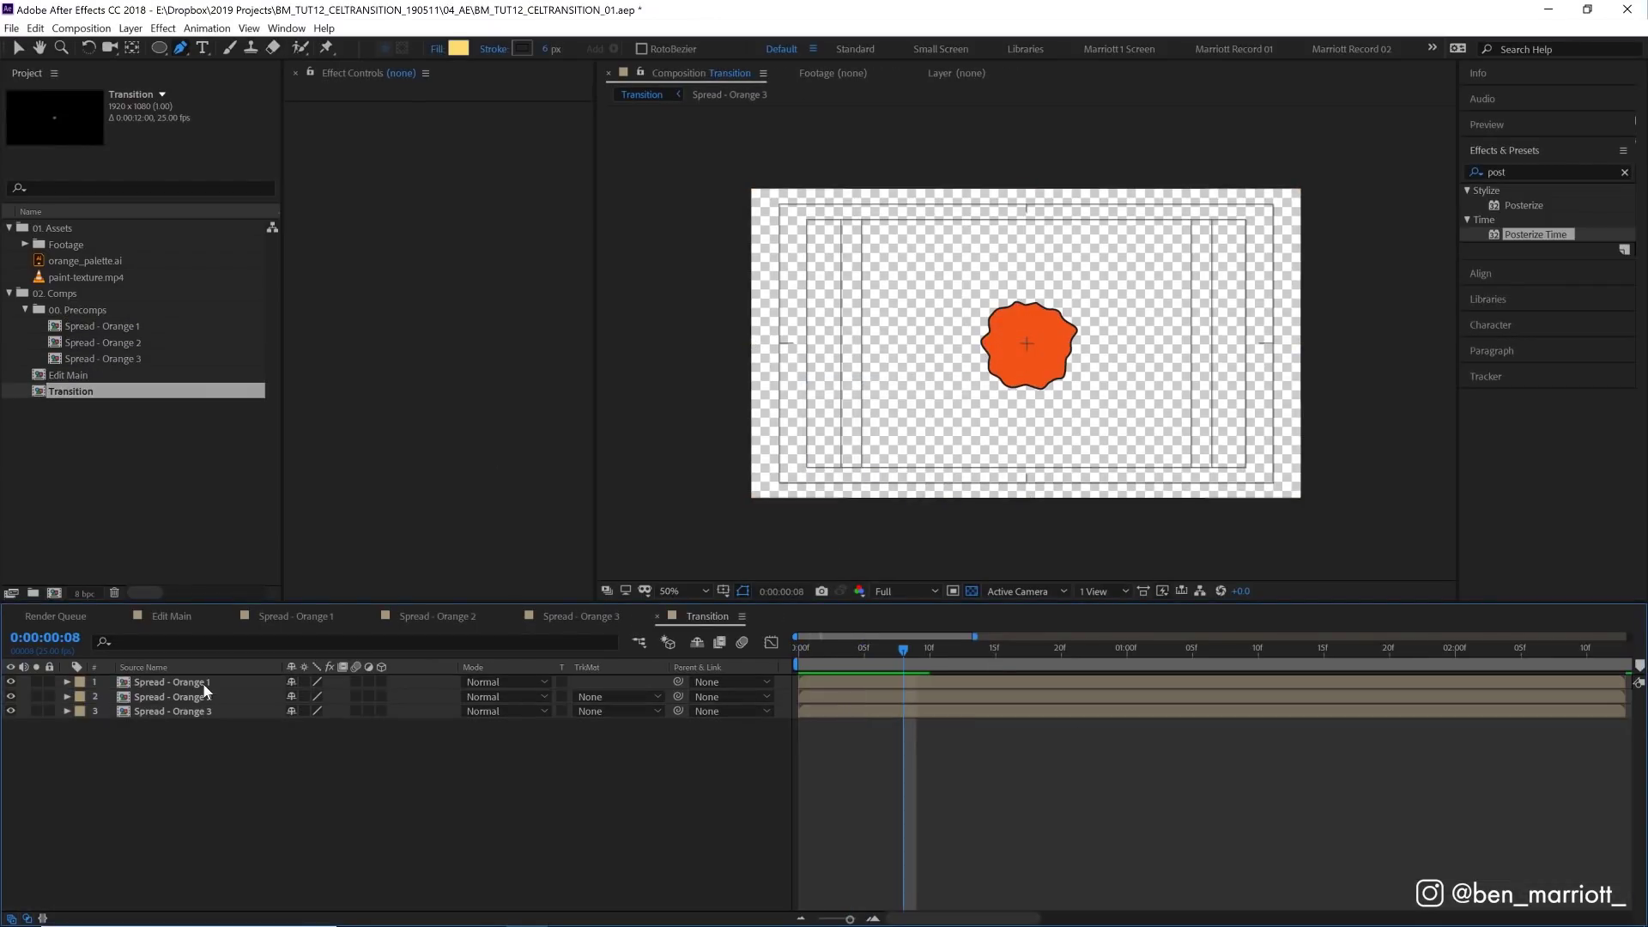
# Step: Give the Transition layers red, orange and yellow labels, top to bottom
pyautogui.click(133, 682)
pyautogui.click(81, 681)
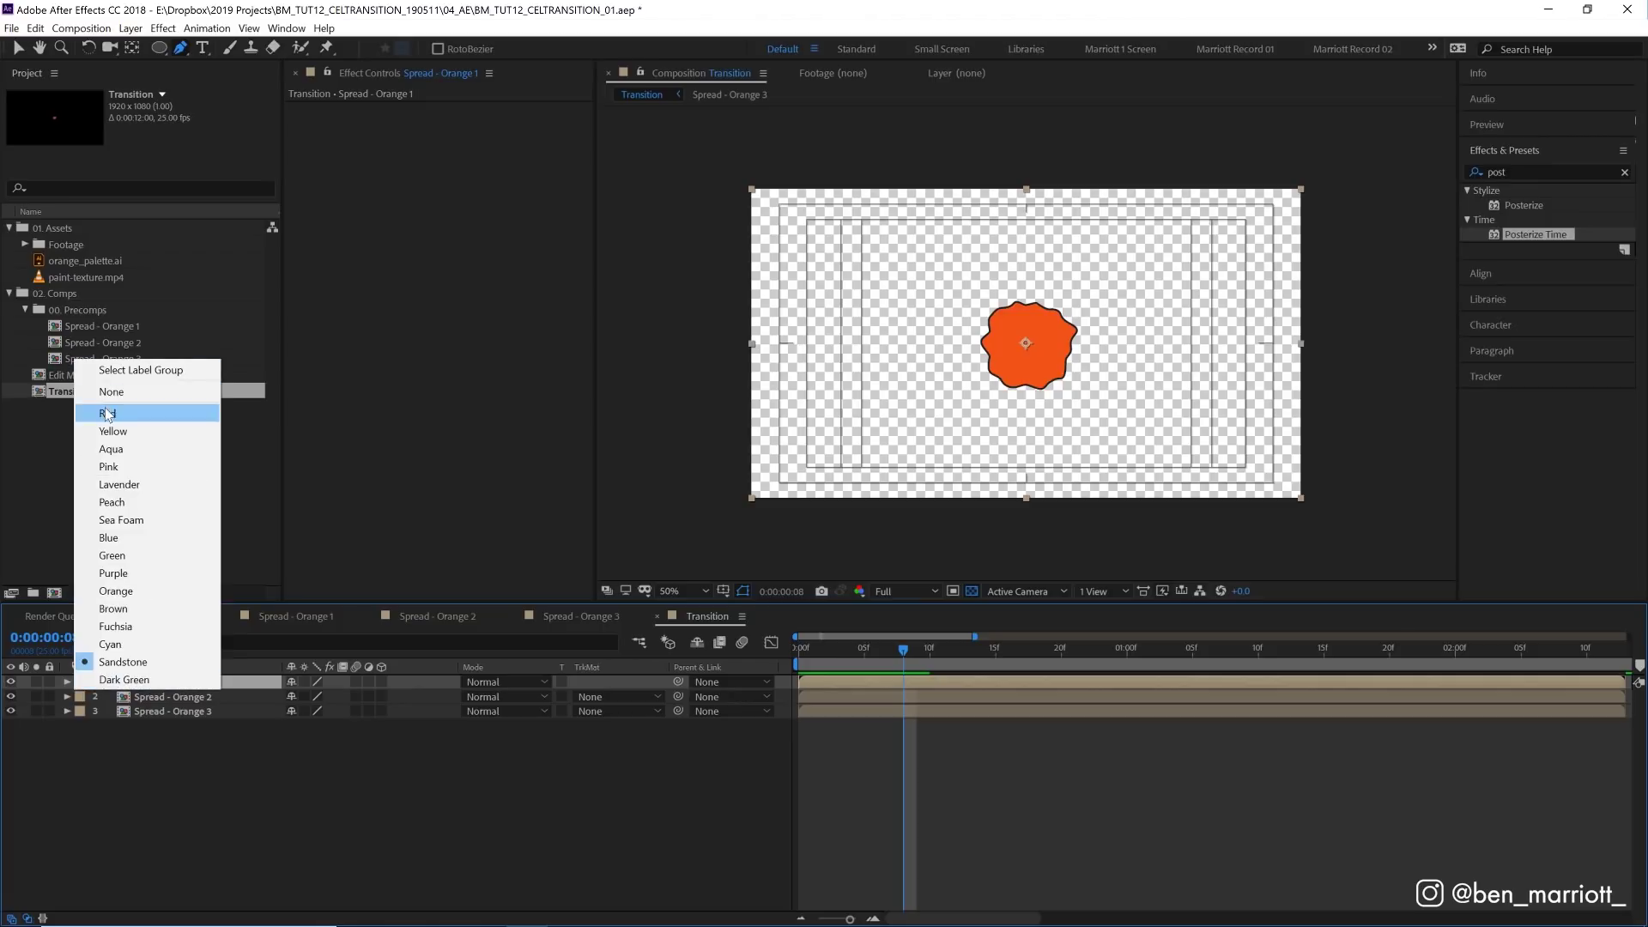
pyautogui.click(107, 413)
pyautogui.click(163, 697)
pyautogui.click(81, 696)
pyautogui.click(124, 606)
pyautogui.click(81, 711)
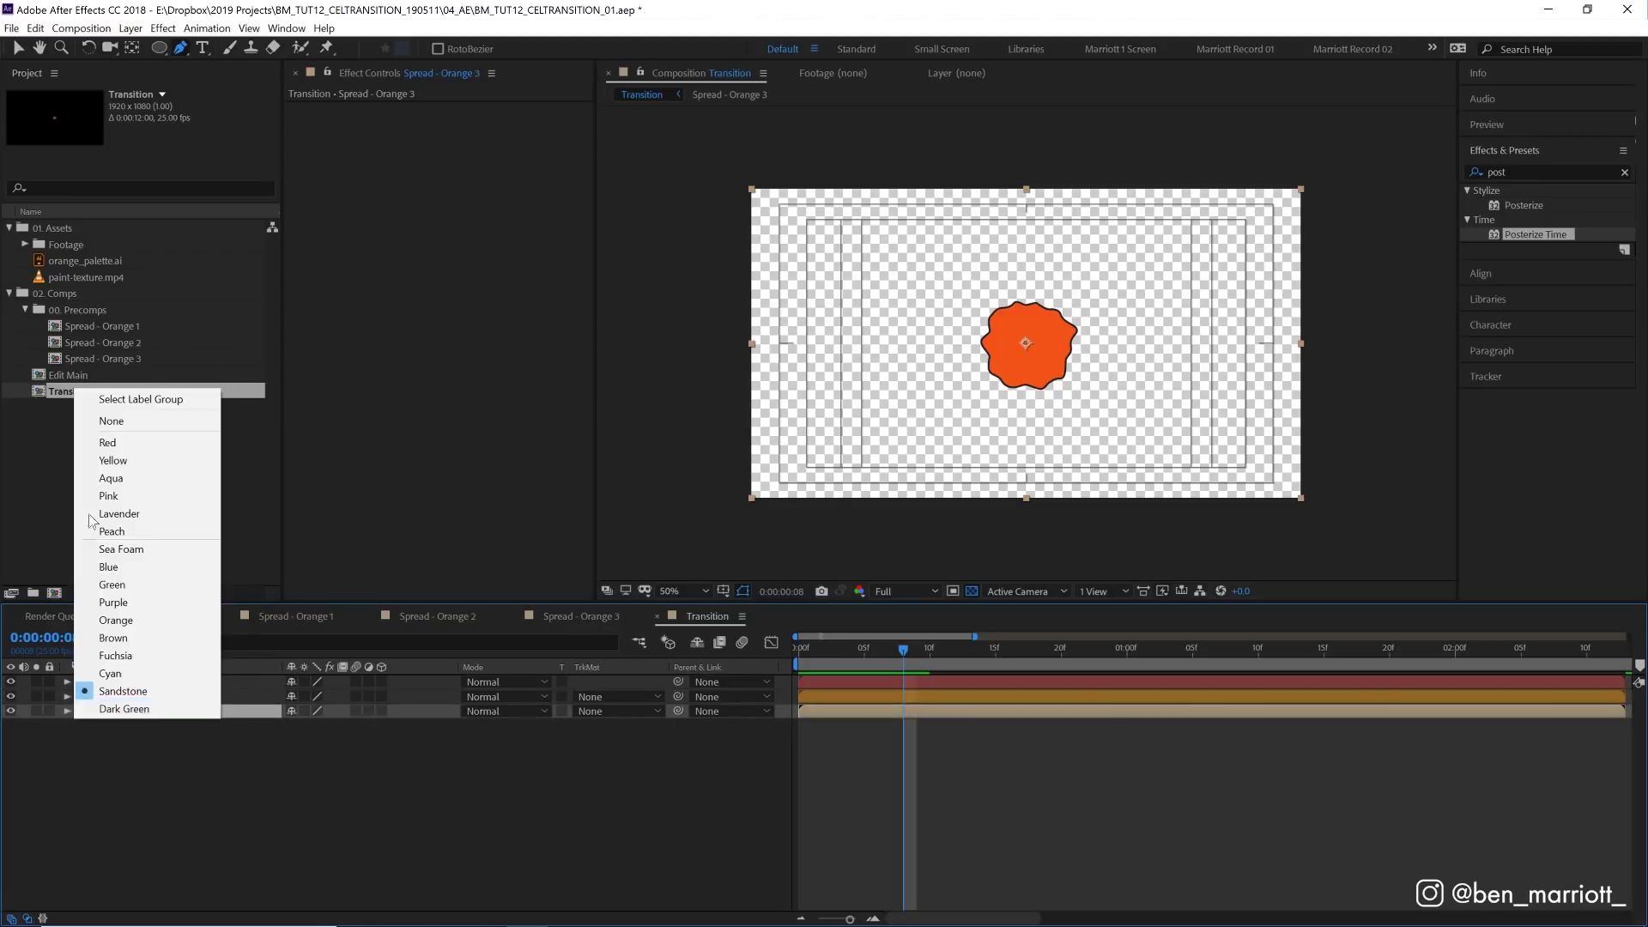
pyautogui.click(113, 459)
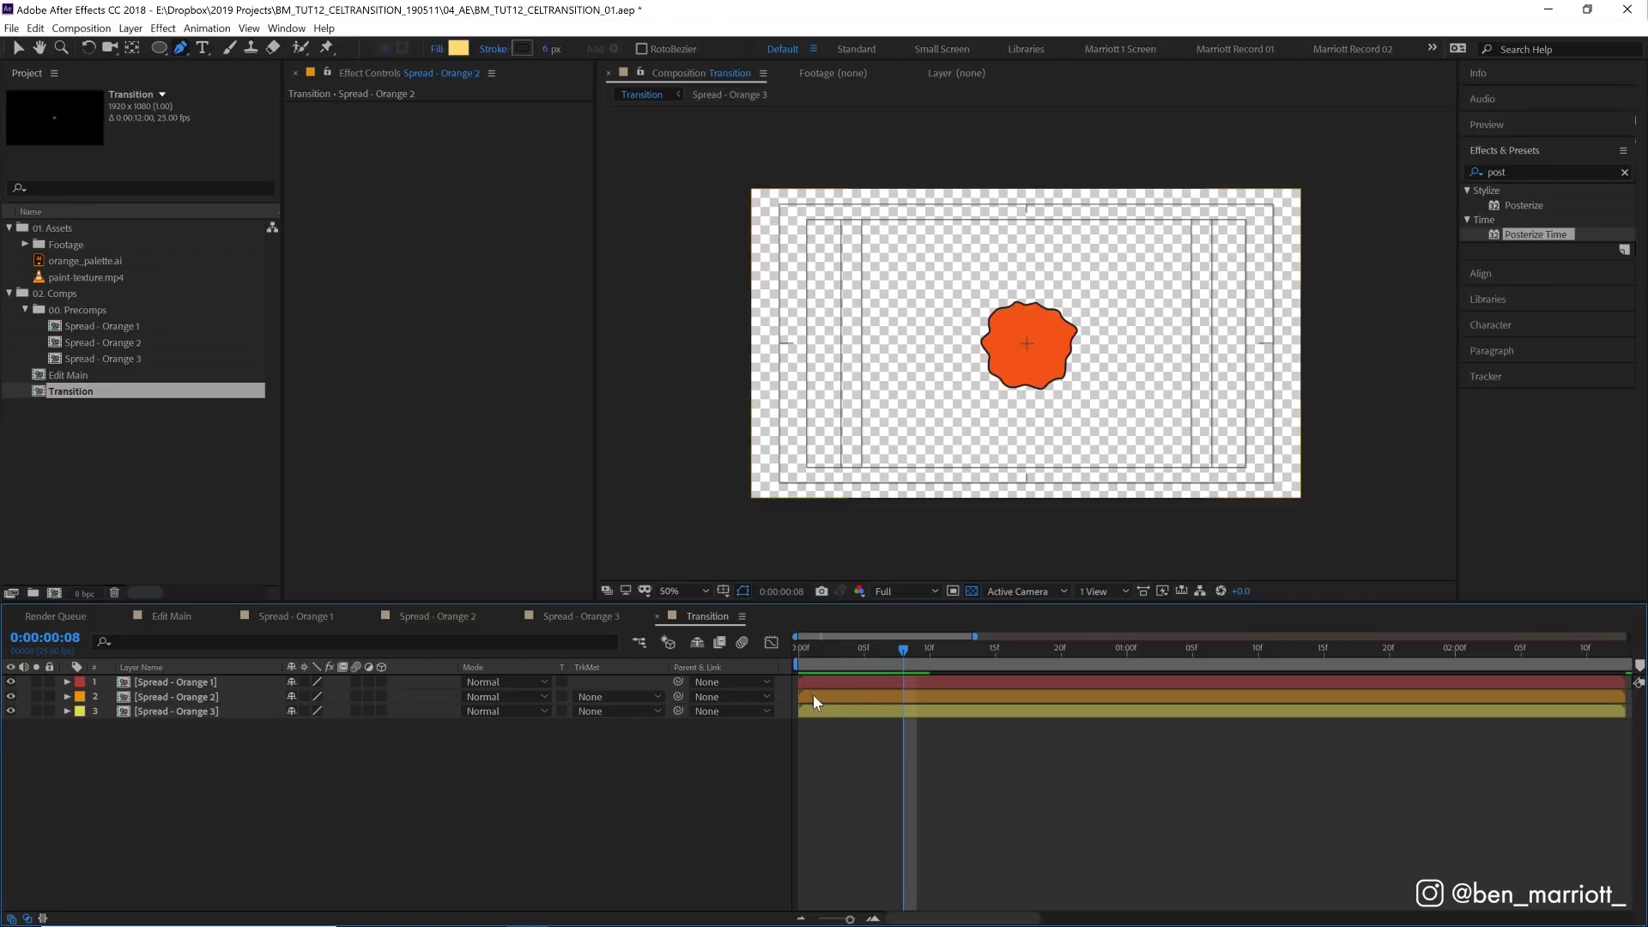
# Step: Offset layers 1 and 2 to start later than layer 3 and preview the rings
pyautogui.moveTo(812, 696); pyautogui.dragTo(924, 682)
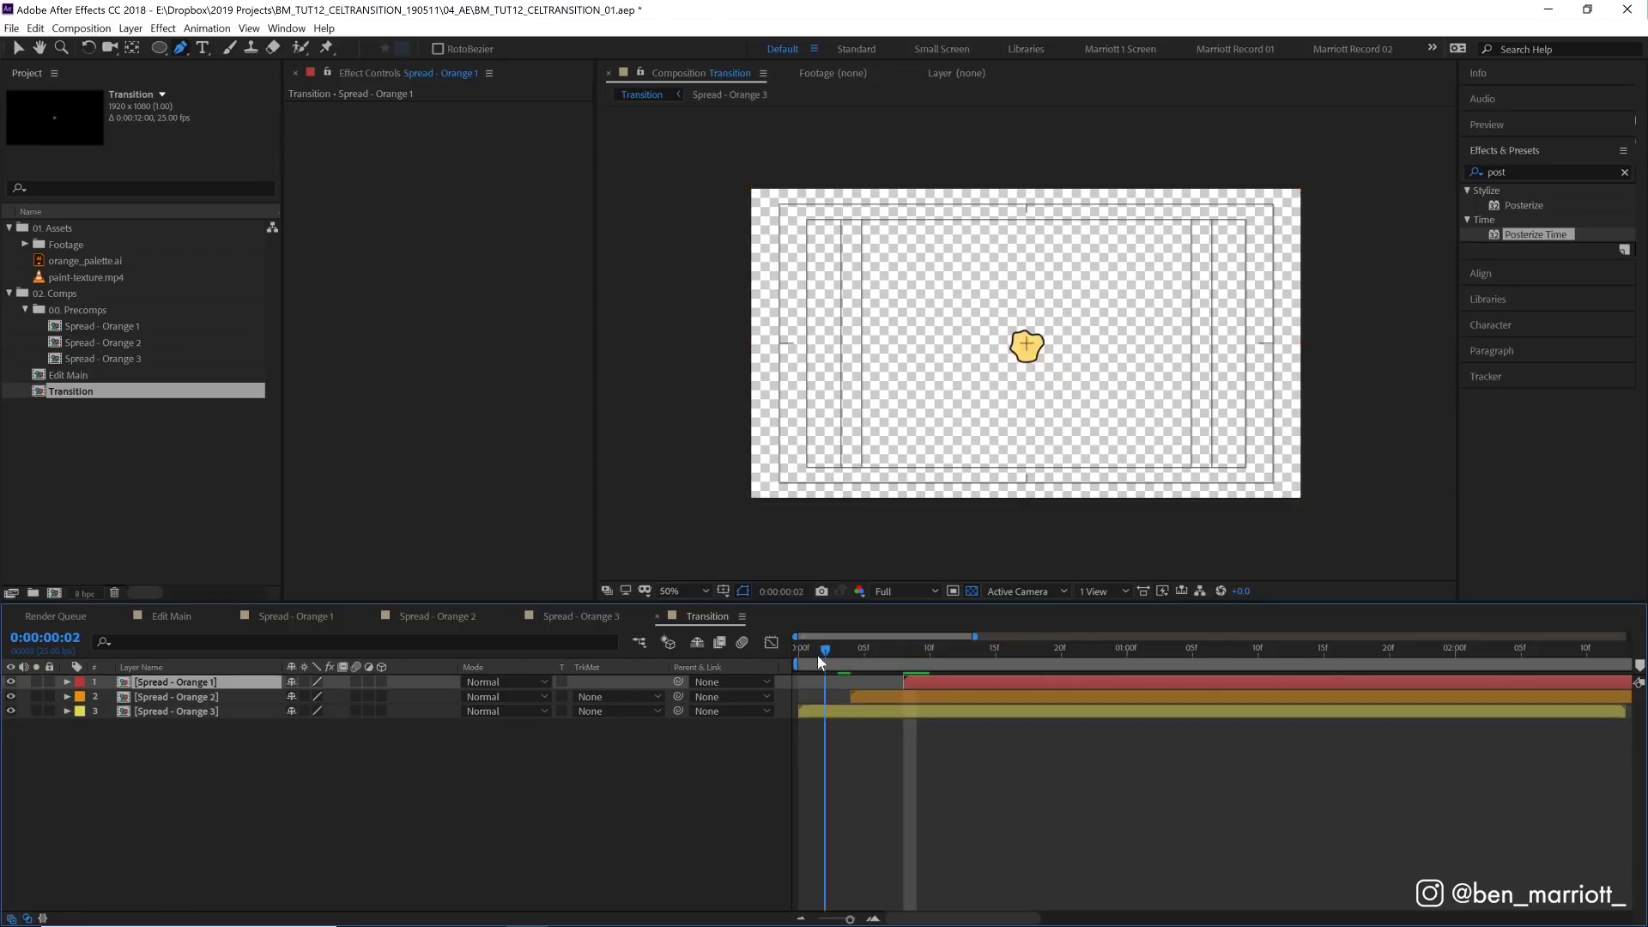
pyautogui.moveTo(818, 656); pyautogui.dragTo(799, 656)
pyautogui.press('space')
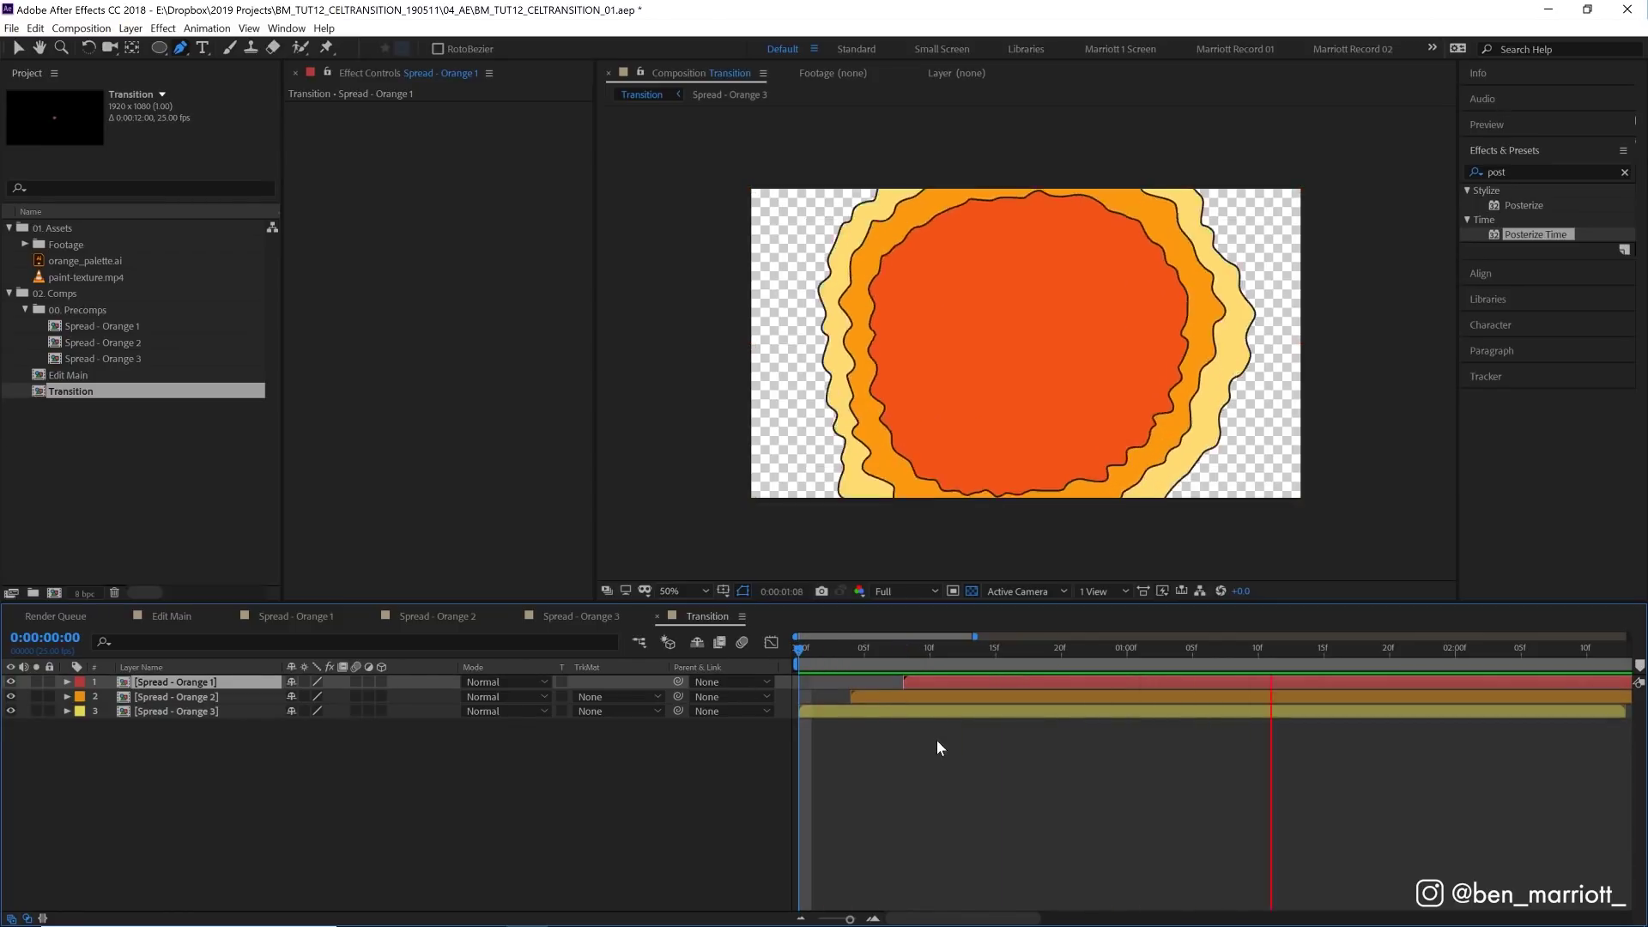
pyautogui.press('space')
pyautogui.press('space')
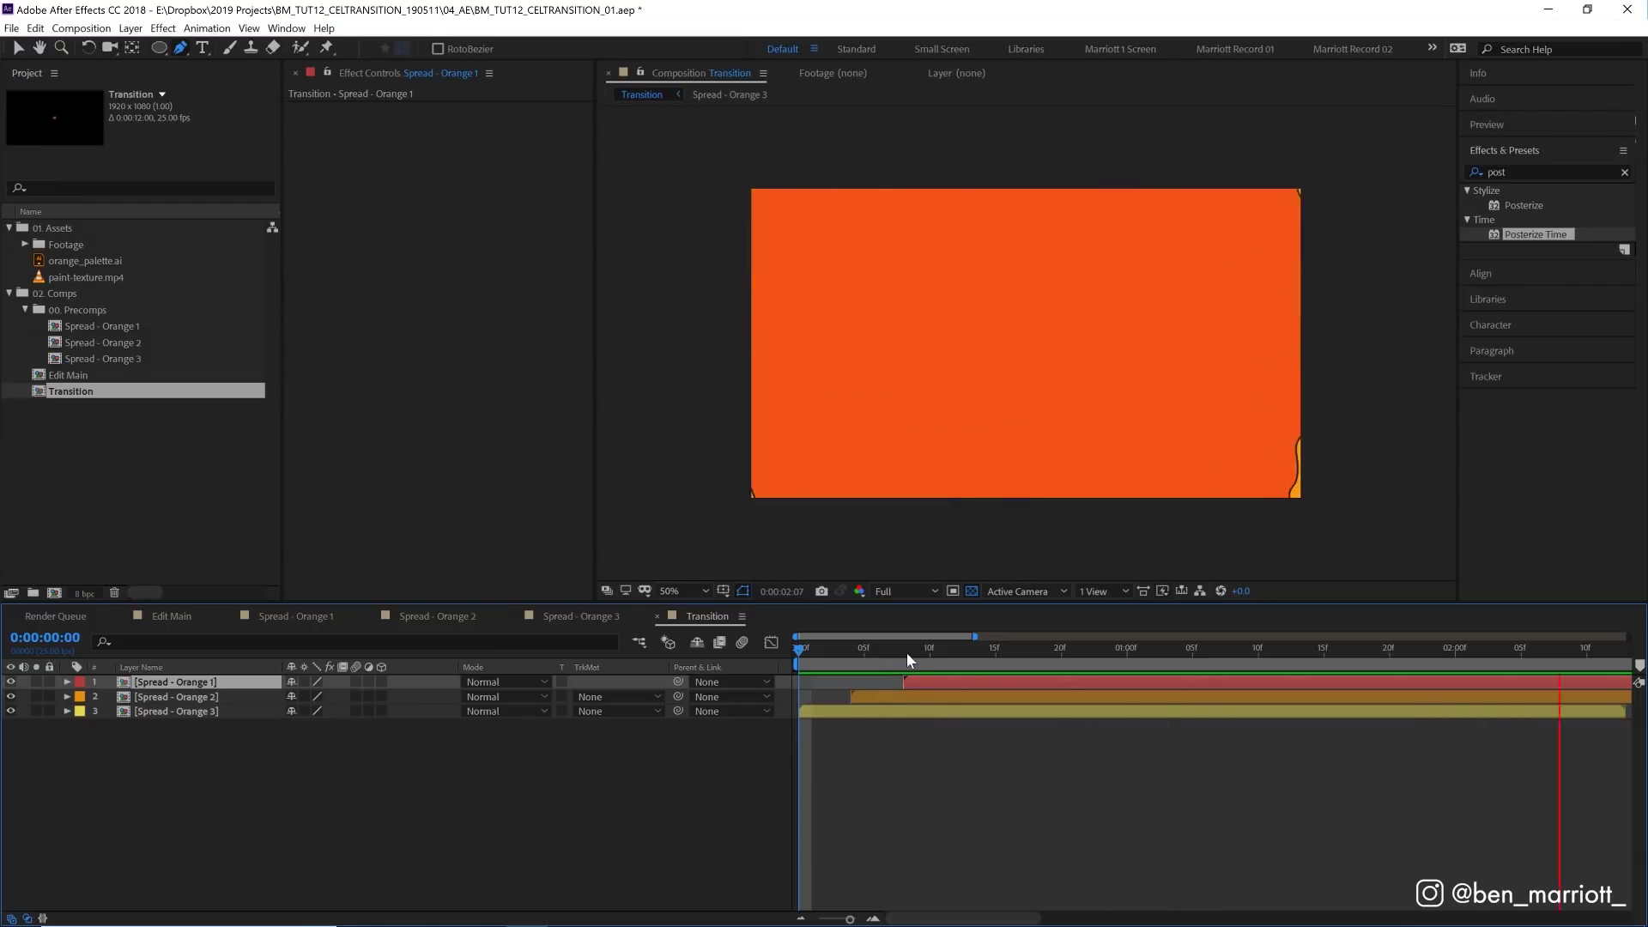
# Step: Duplicate the three spread layers and shift the copies later in time
pyautogui.click(919, 698)
pyautogui.hotkey('shift', 's')
pyautogui.click(931, 684)
pyautogui.click(927, 709)
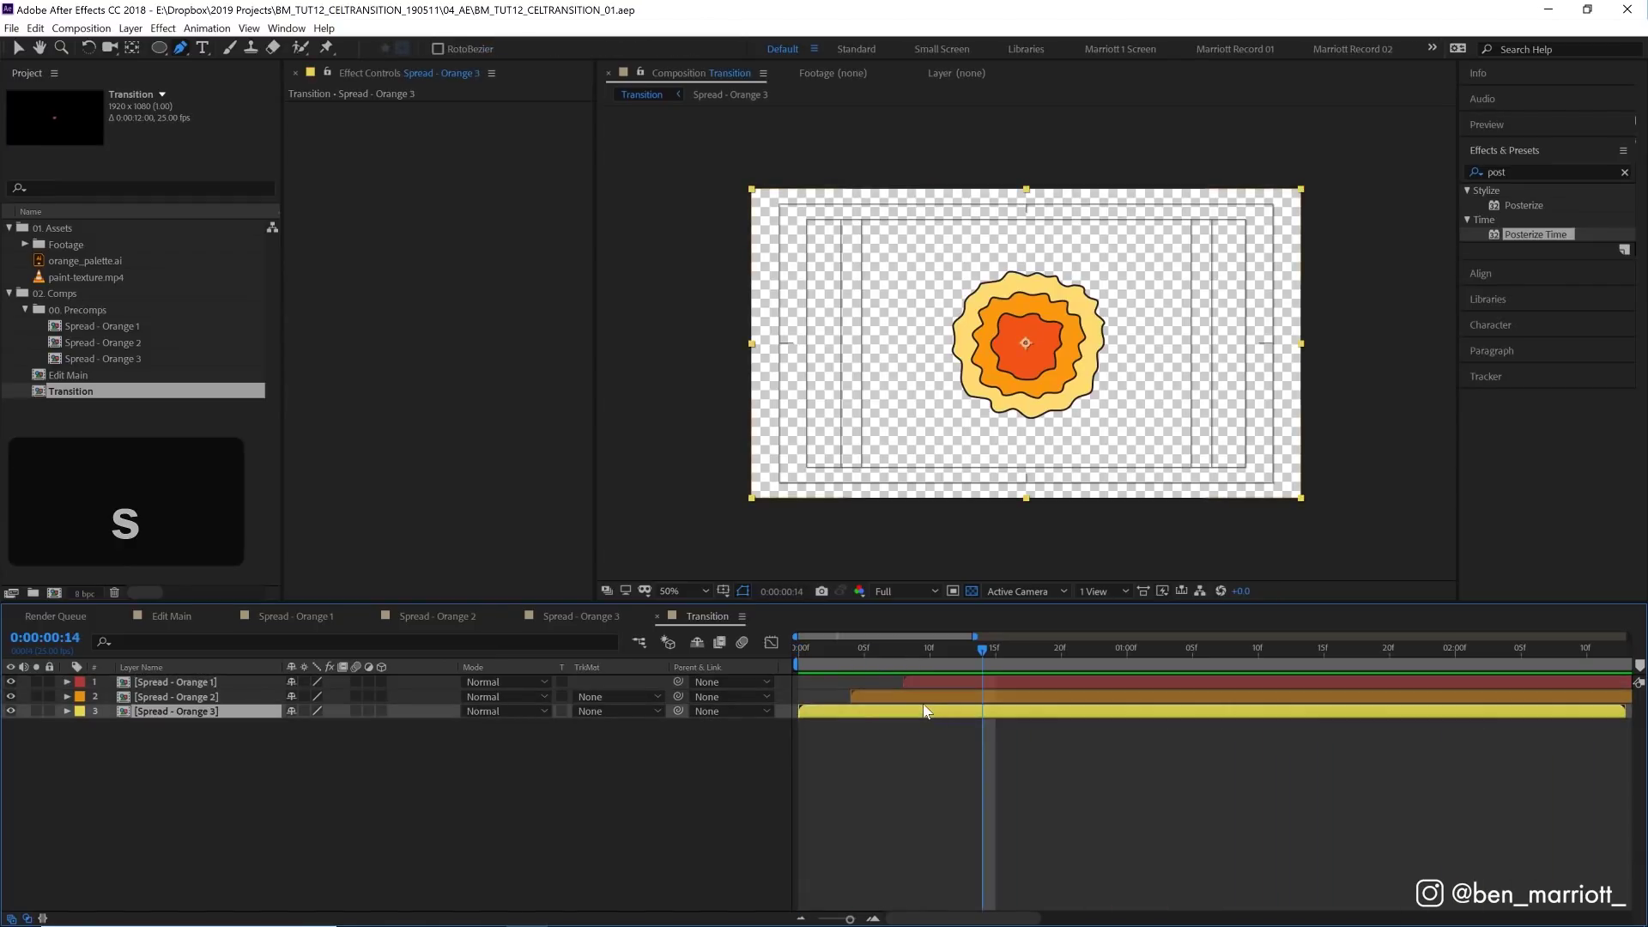
pyautogui.keyDown('shift'); pyautogui.click(931, 681); pyautogui.keyUp('shift')
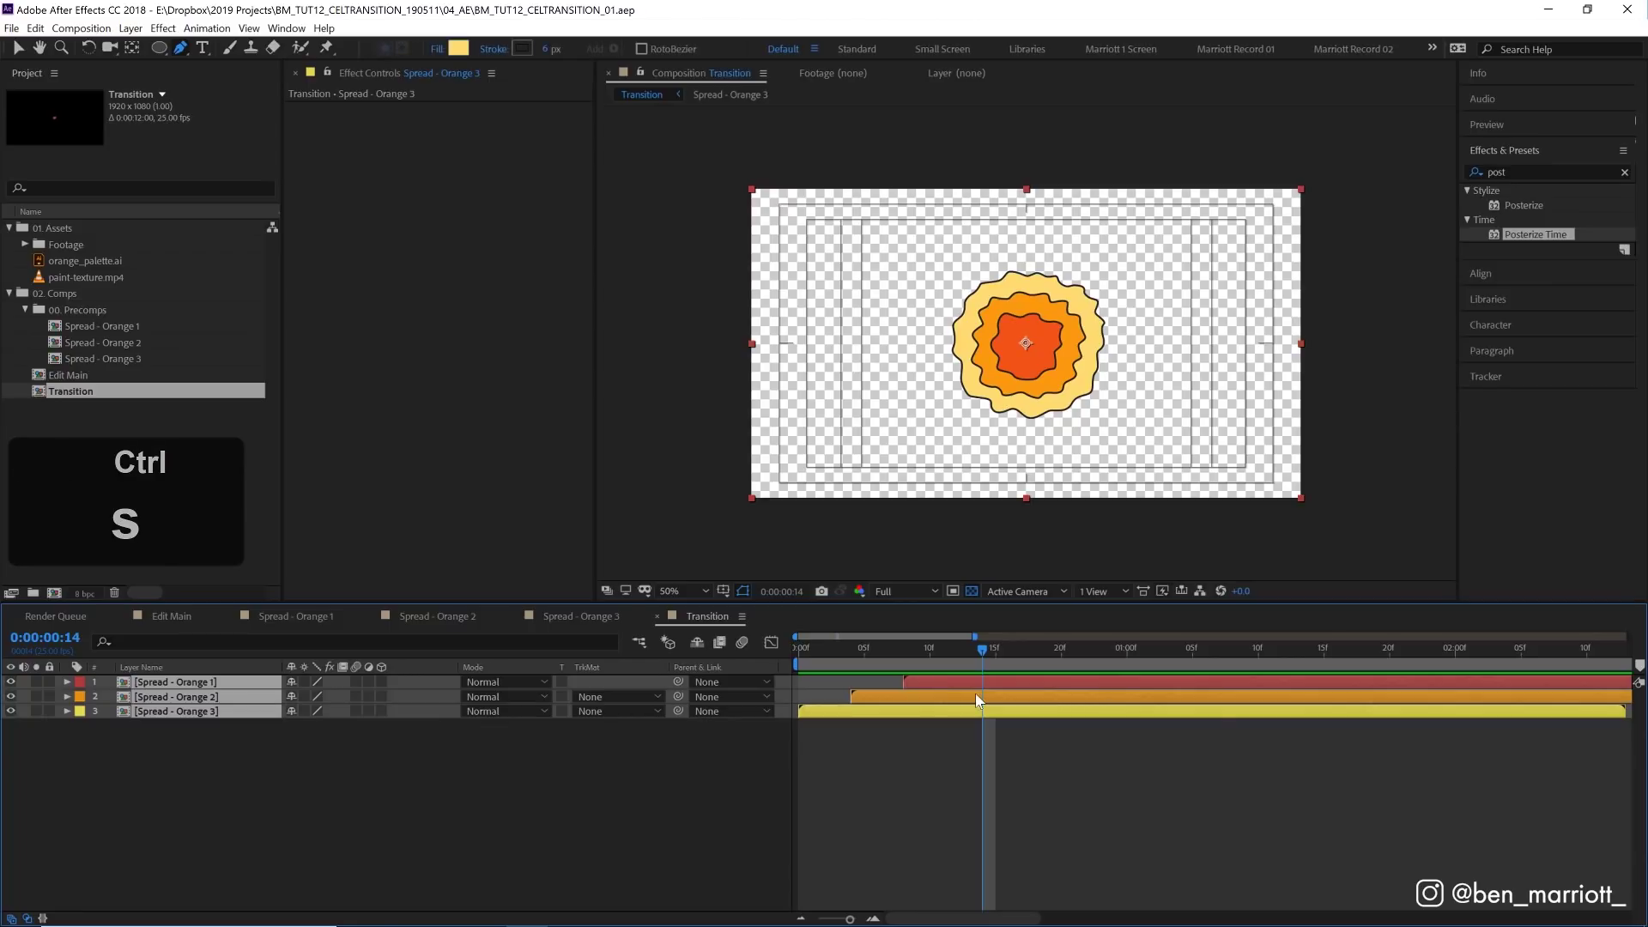
pyautogui.hotkey('ctrl', 'd')
pyautogui.press(']')
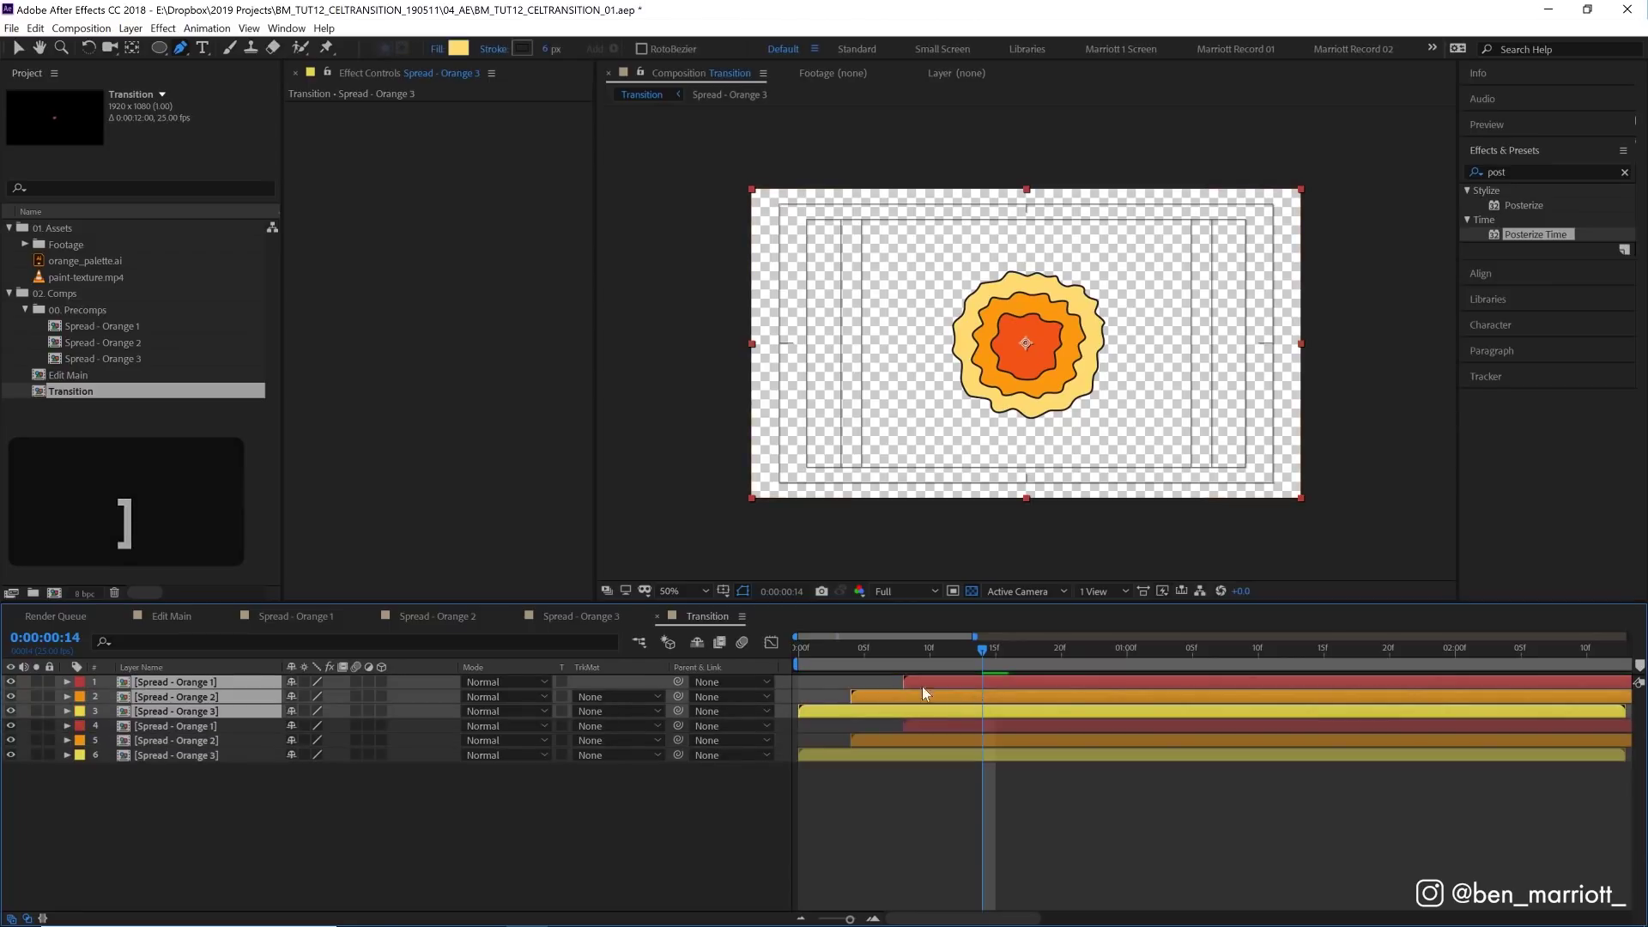
pyautogui.moveTo(833, 711); pyautogui.dragTo(987, 707)
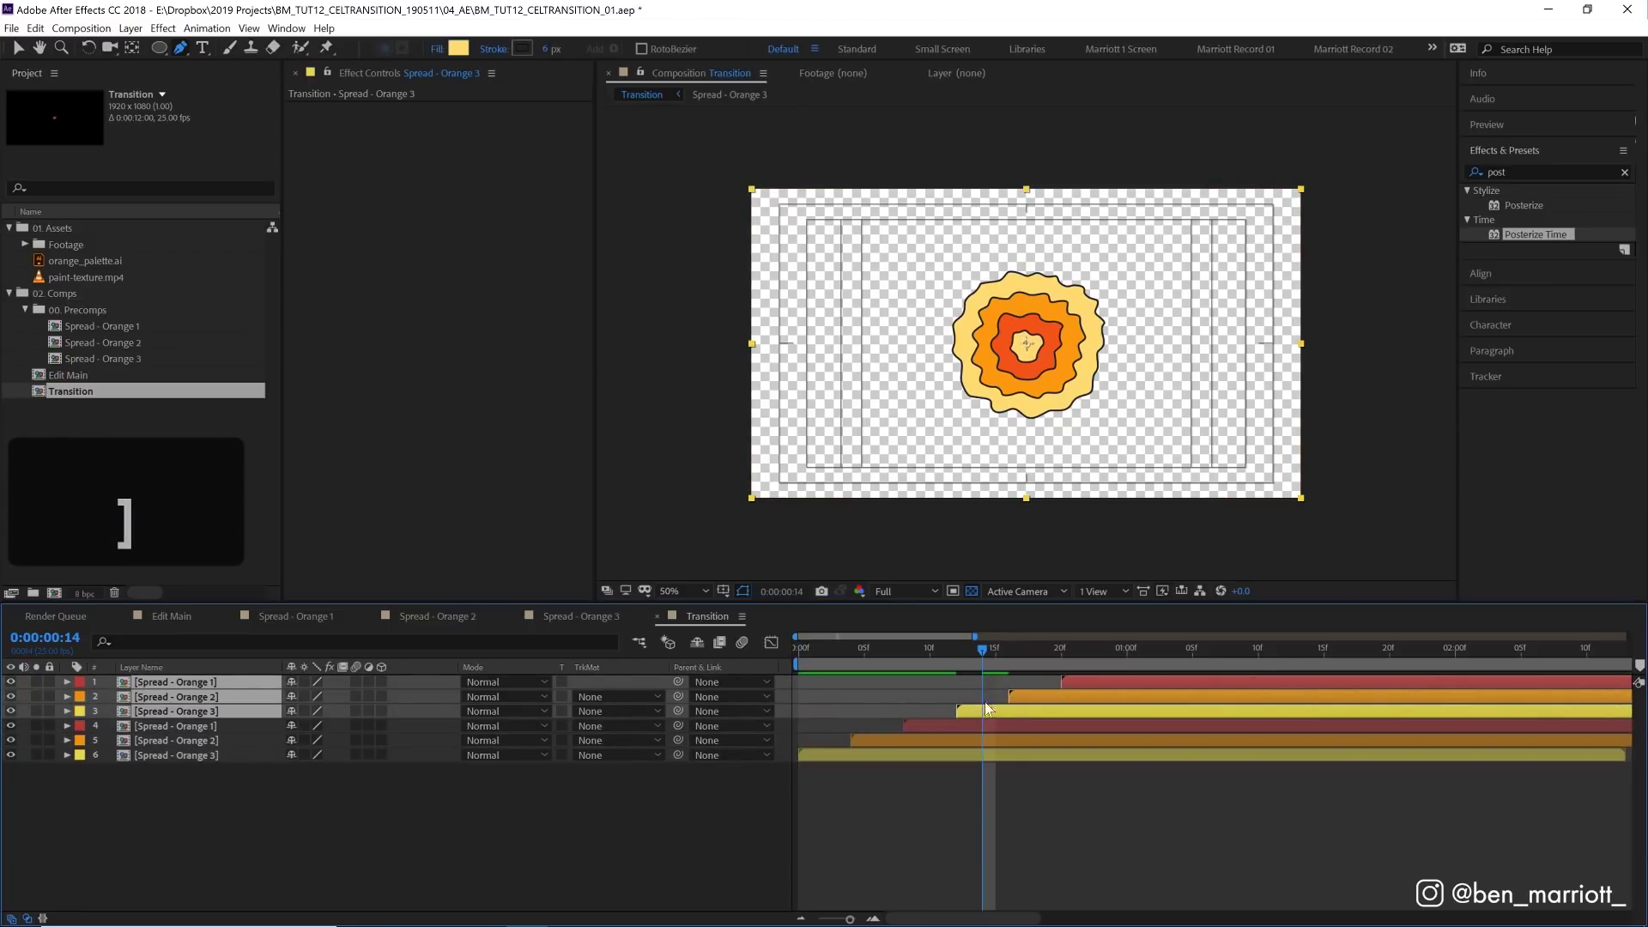
pyautogui.press('space')
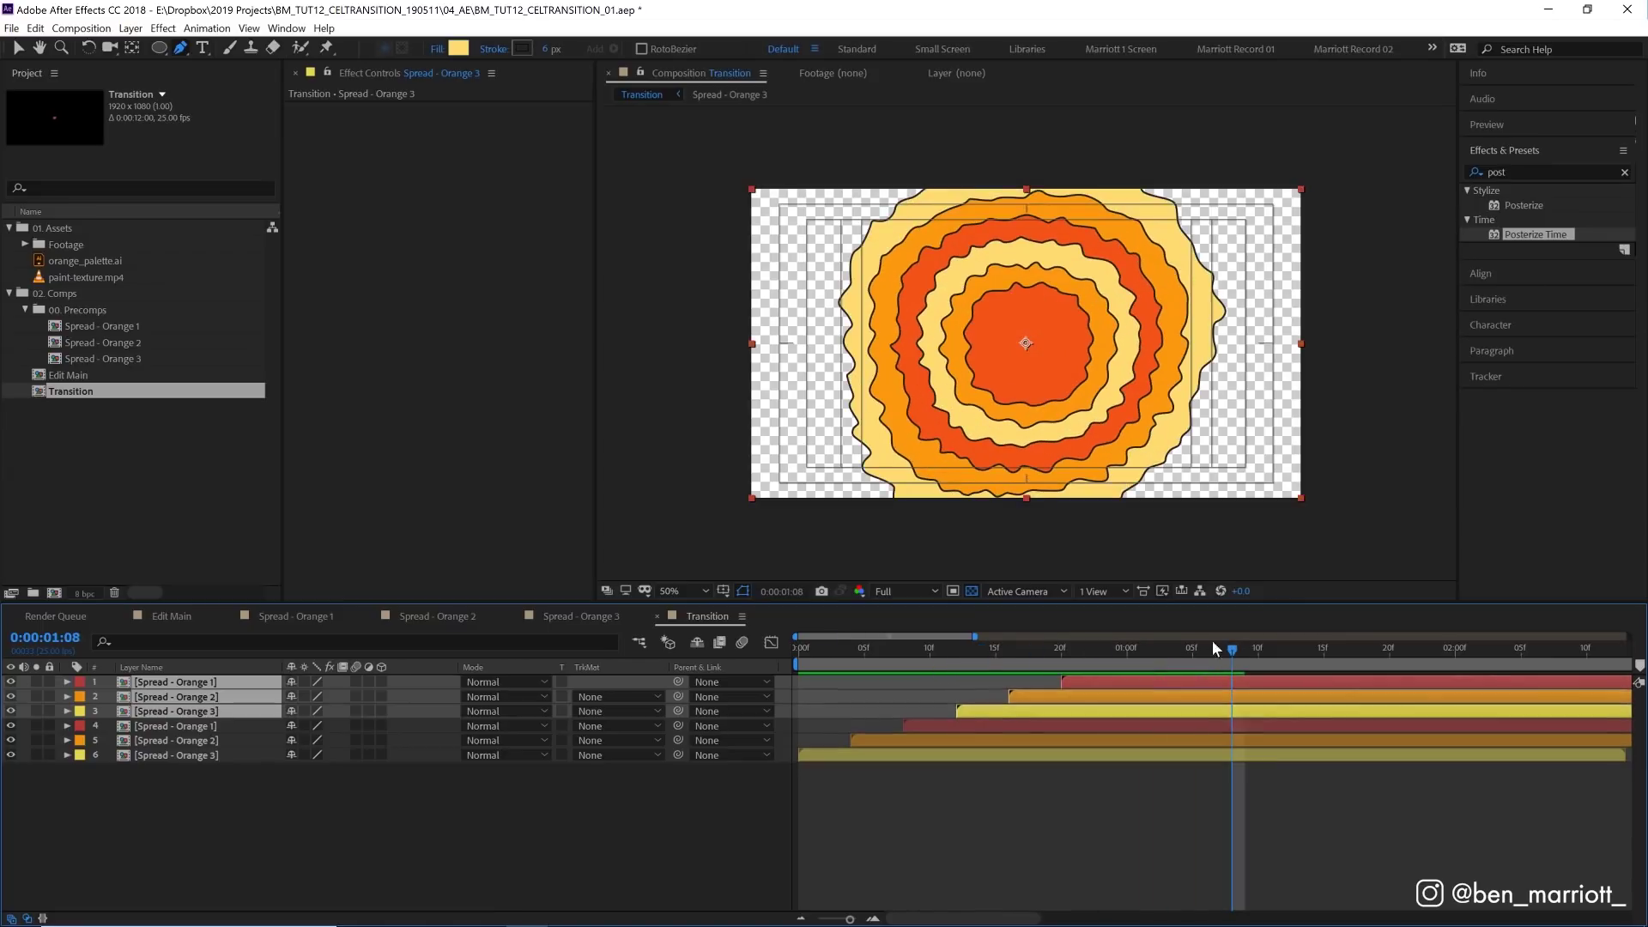
# Step: Duplicate the six spread layers, move the copies to the top and slide them later
pyautogui.click(987, 755)
pyautogui.hotkey('shift', ']')
pyautogui.keyDown('shift'); pyautogui.click(1121, 680); pyautogui.keyUp('shift')
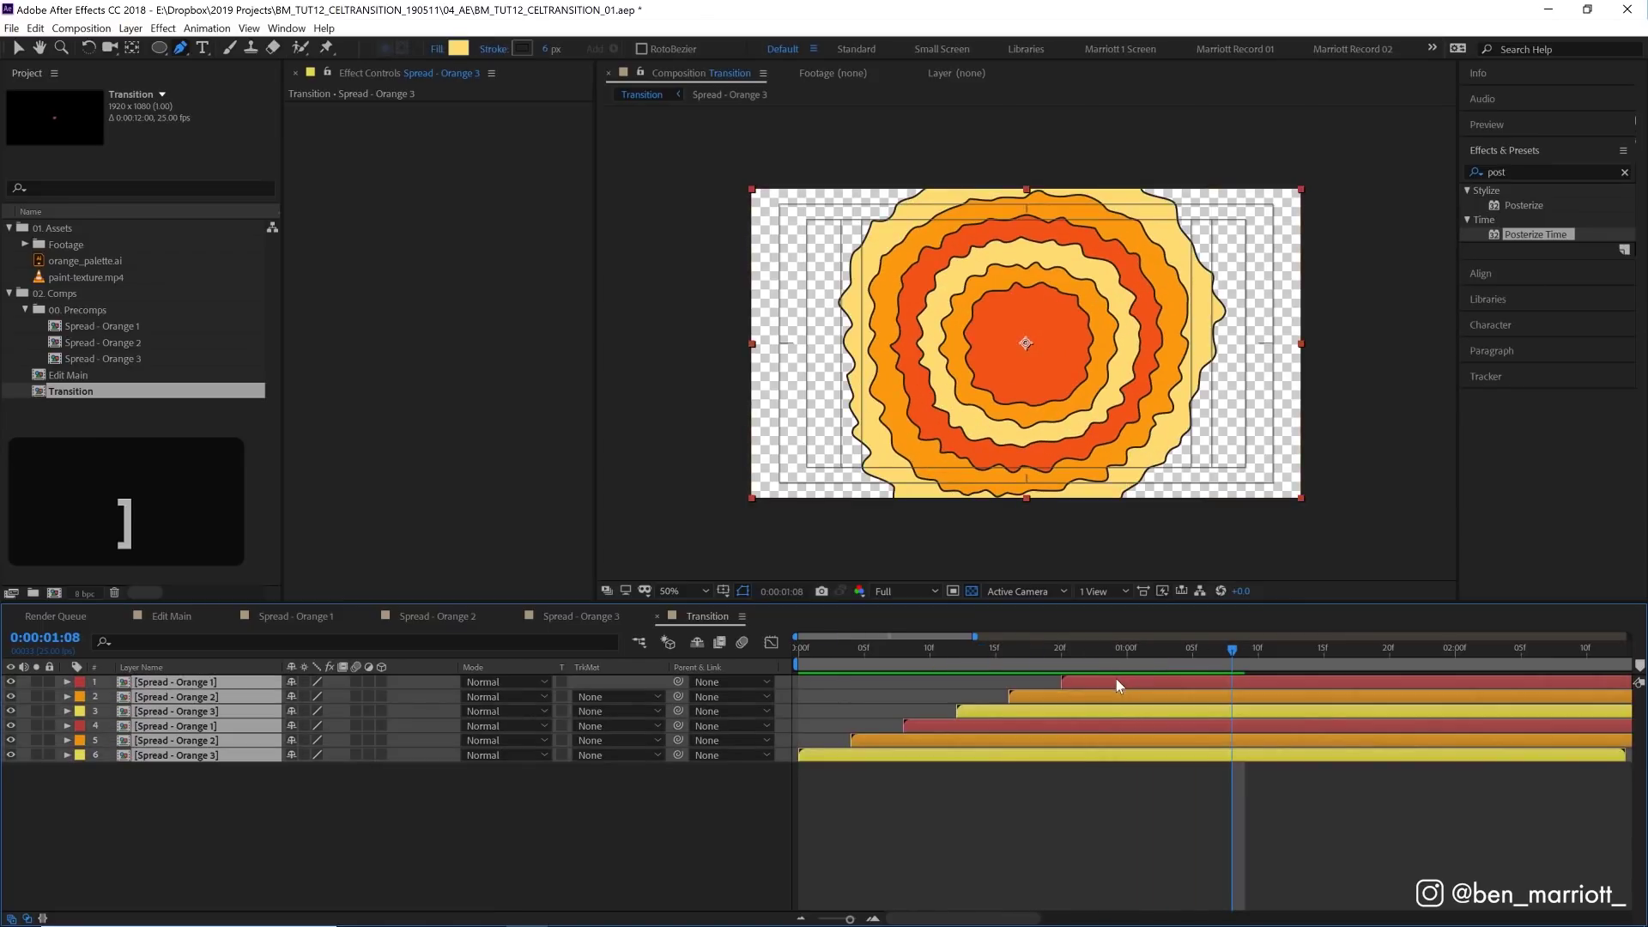
pyautogui.hotkey('ctrl', 'd')
pyautogui.hotkey('ctrl', 'shift', ']')
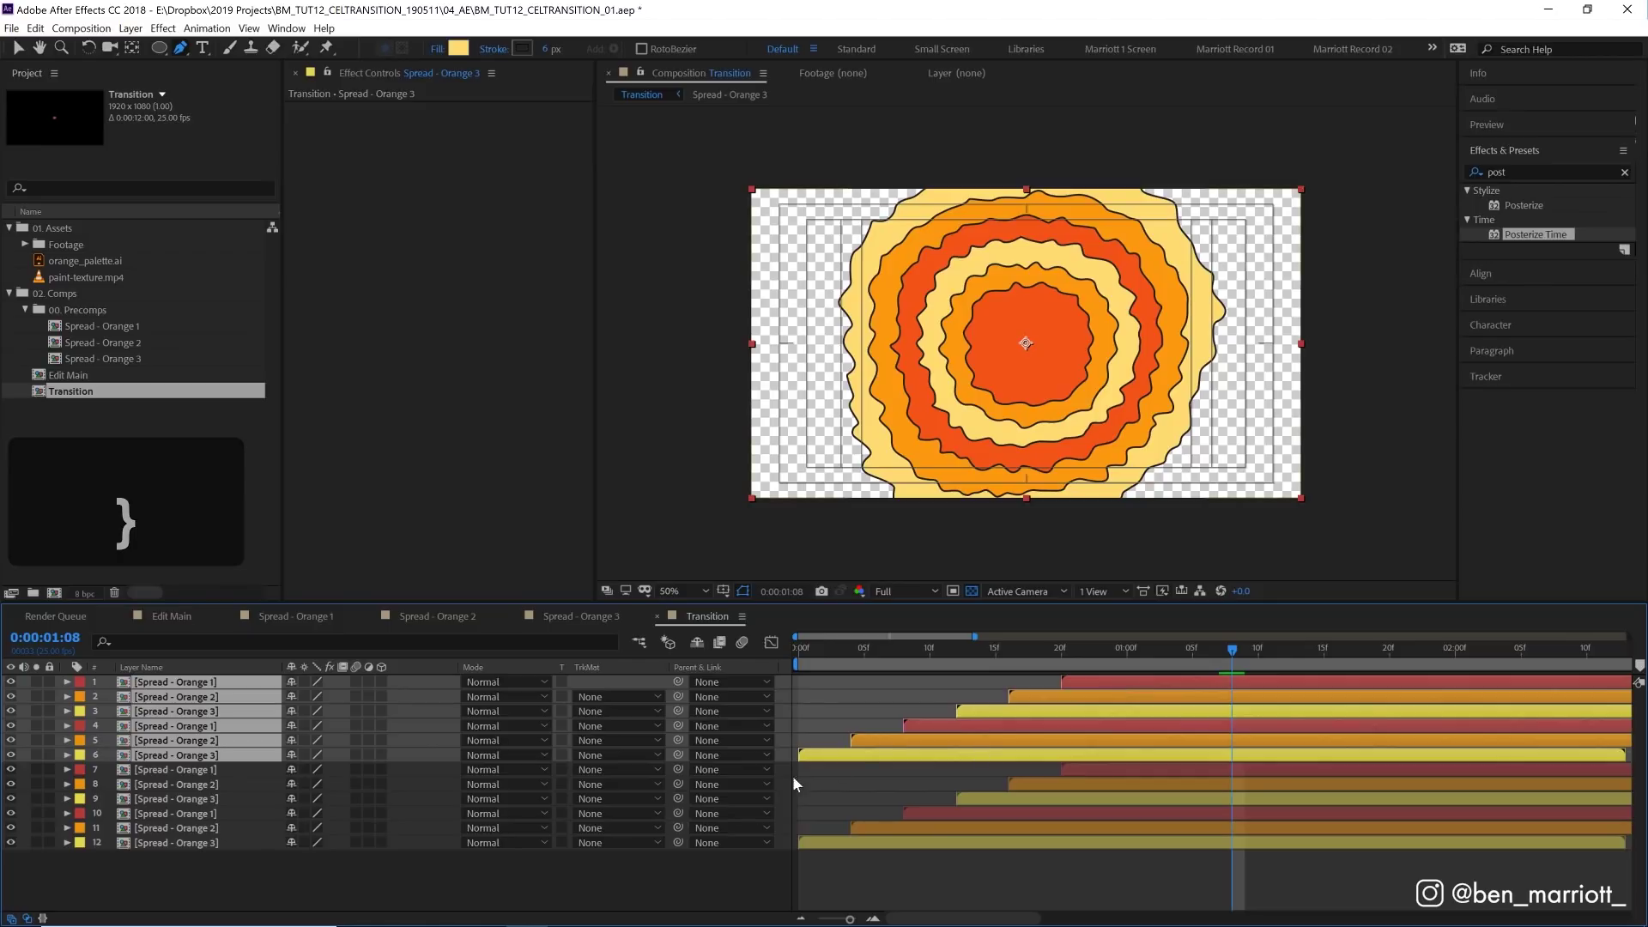
pyautogui.moveTo(807, 756); pyautogui.dragTo(1125, 761)
pyautogui.press('Home')
pyautogui.press('space')
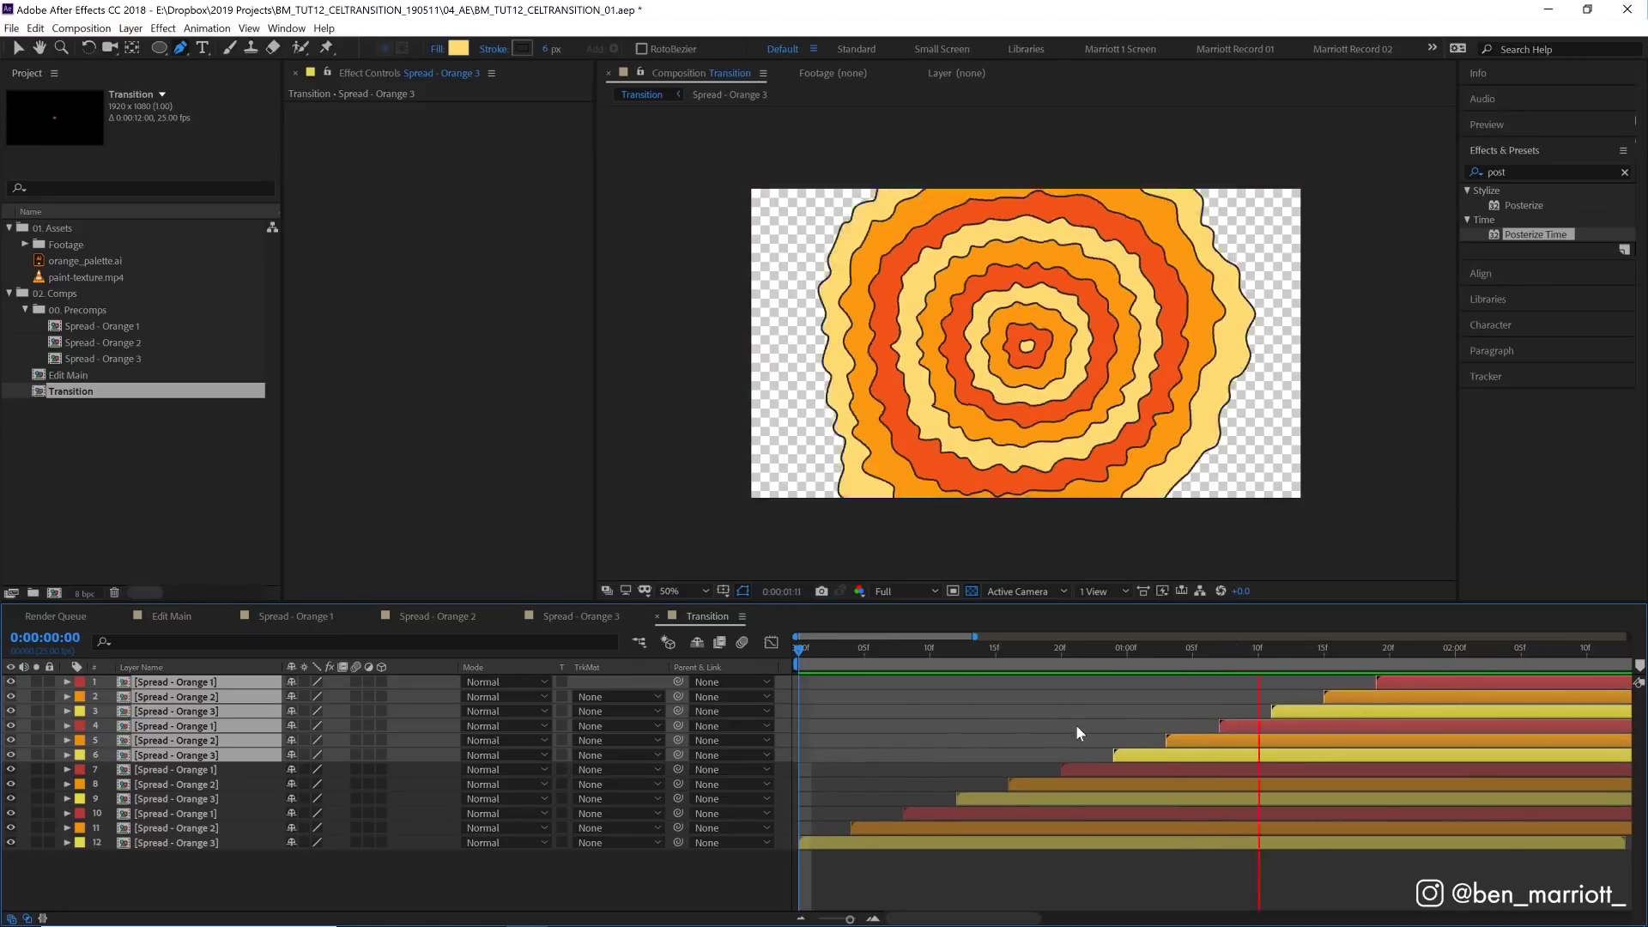
pyautogui.press('space')
# Step: Add another six-layer set on top, pushed later, and bring up Composition Settings
pyautogui.hotkey('ctrl', 'd')
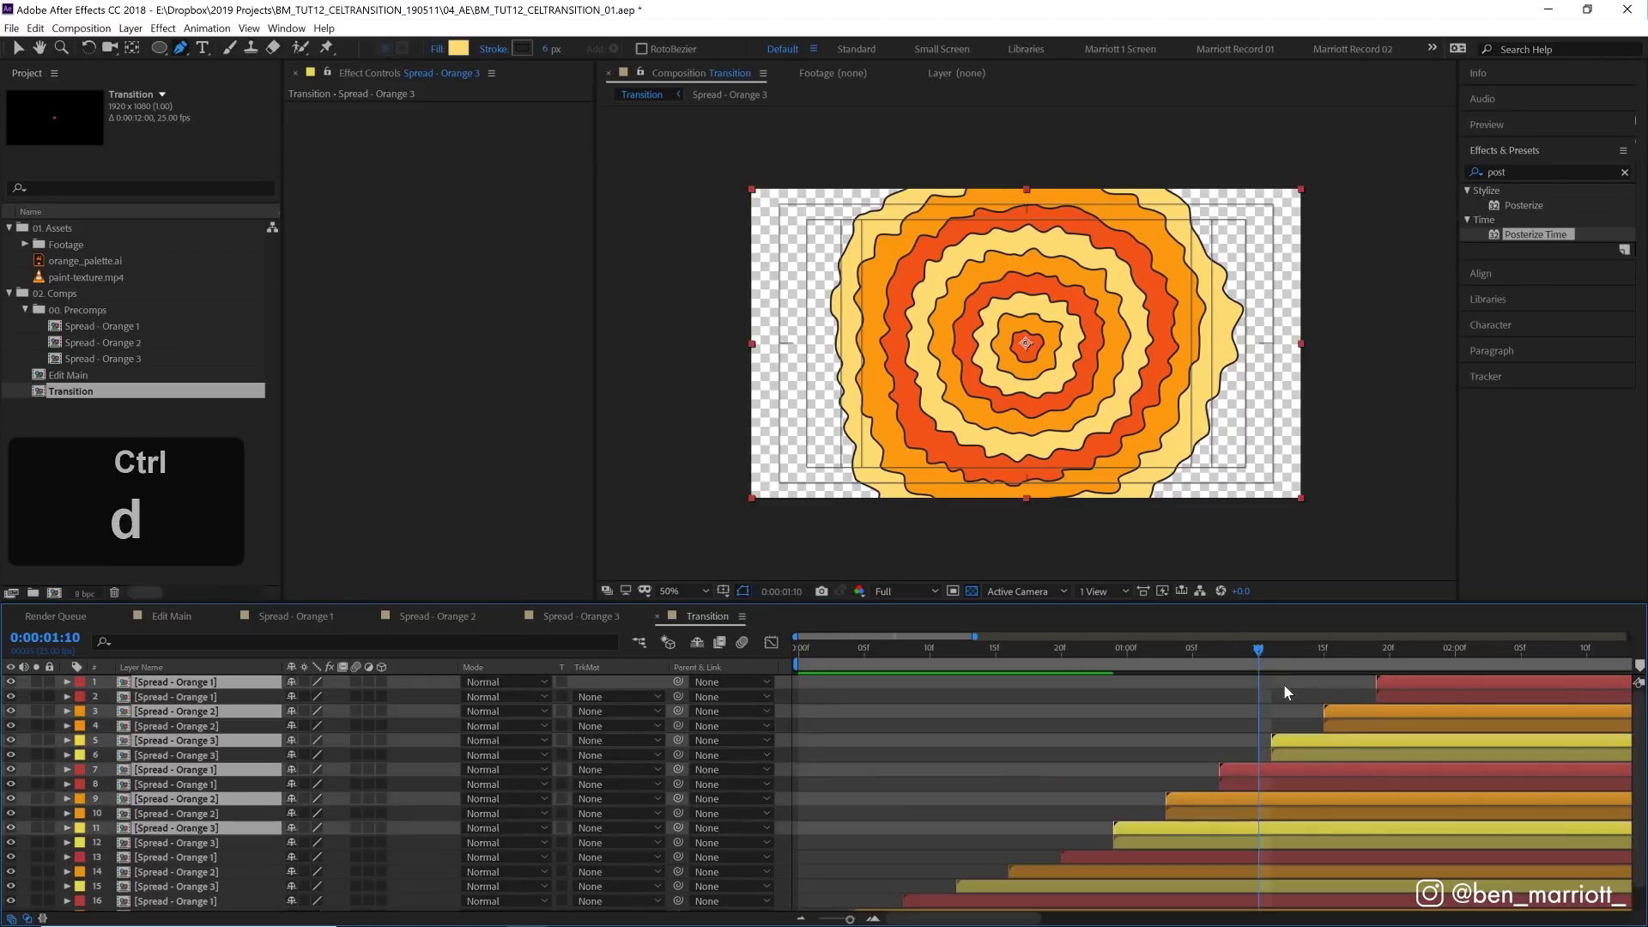
pyautogui.hotkey('ctrl', 'shift', ']')
pyautogui.moveTo(1155, 761); pyautogui.dragTo(1461, 747)
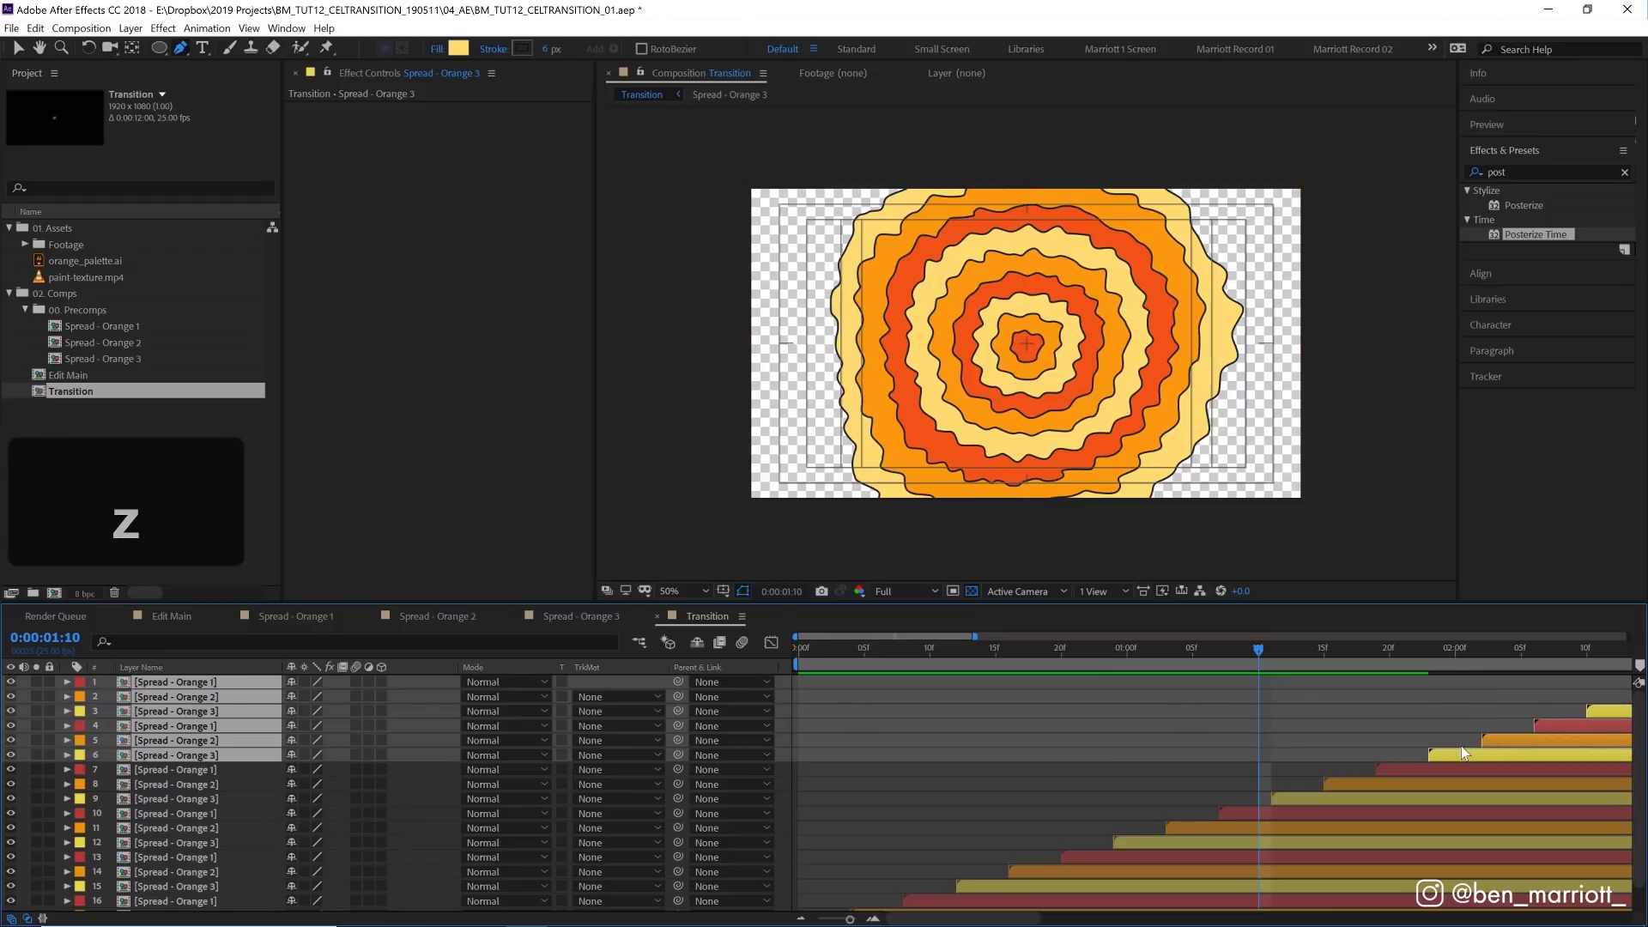
pyautogui.hotkey('ctrl', 'k')
# Step: Lengthen the Transition comp's duration and preview the animation
pyautogui.click(994, 660)
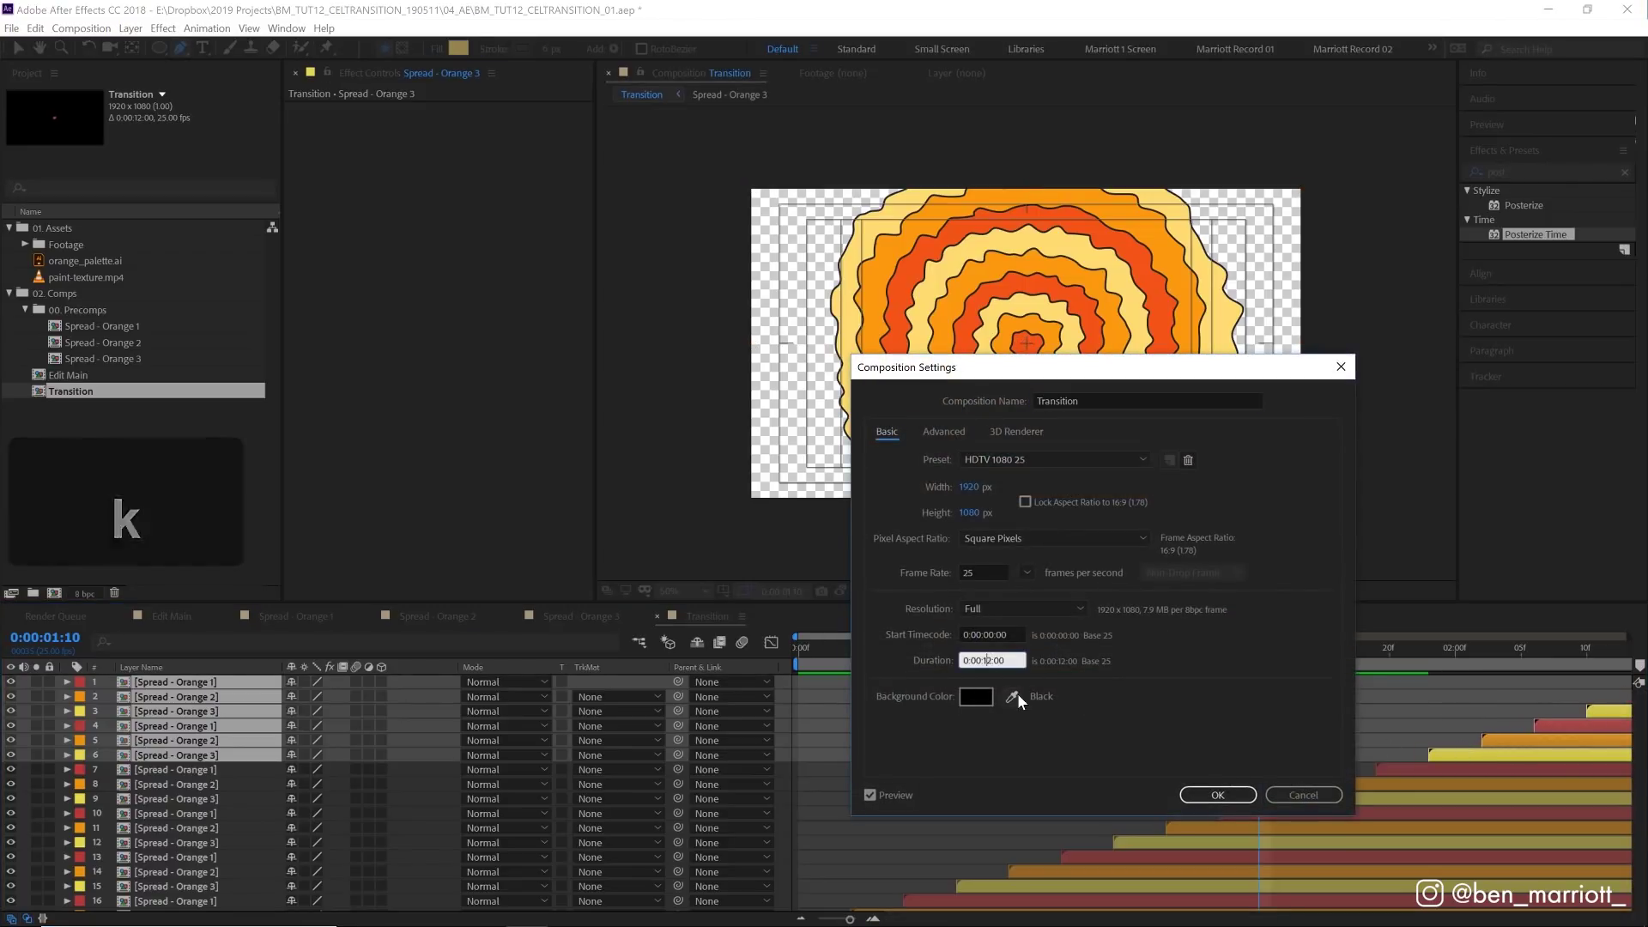
pyautogui.press('Return')
pyautogui.press('space')
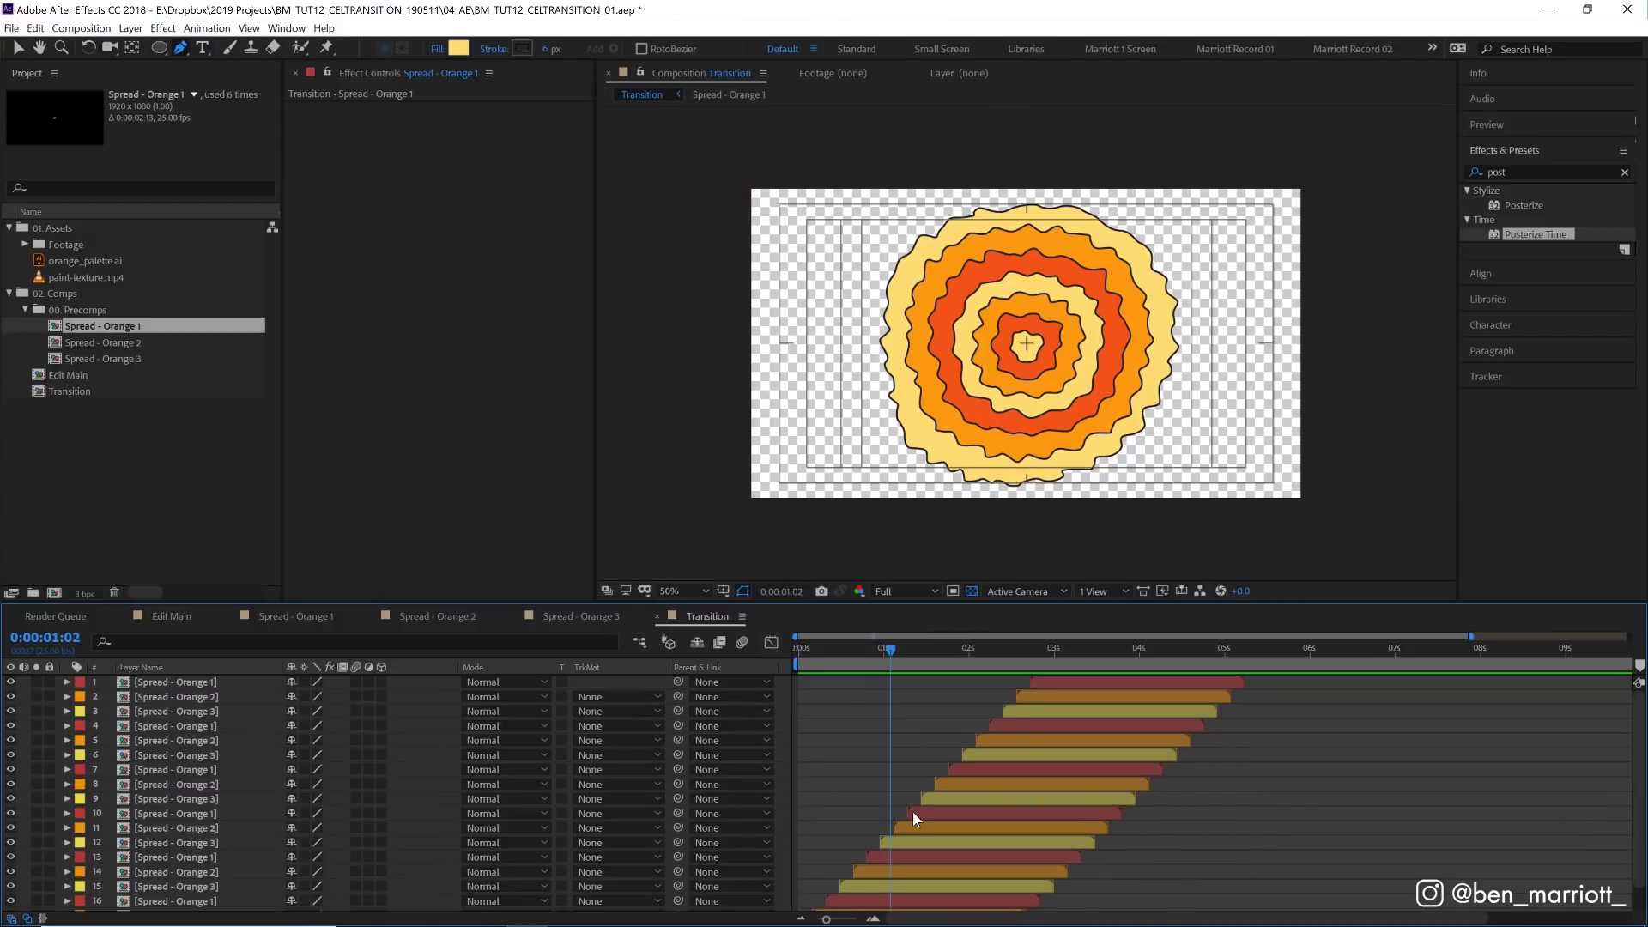
# Step: Check a spread layer for Time-Reverse Keyframes, then scrub to watch the rings fill the frame
pyautogui.click(914, 813)
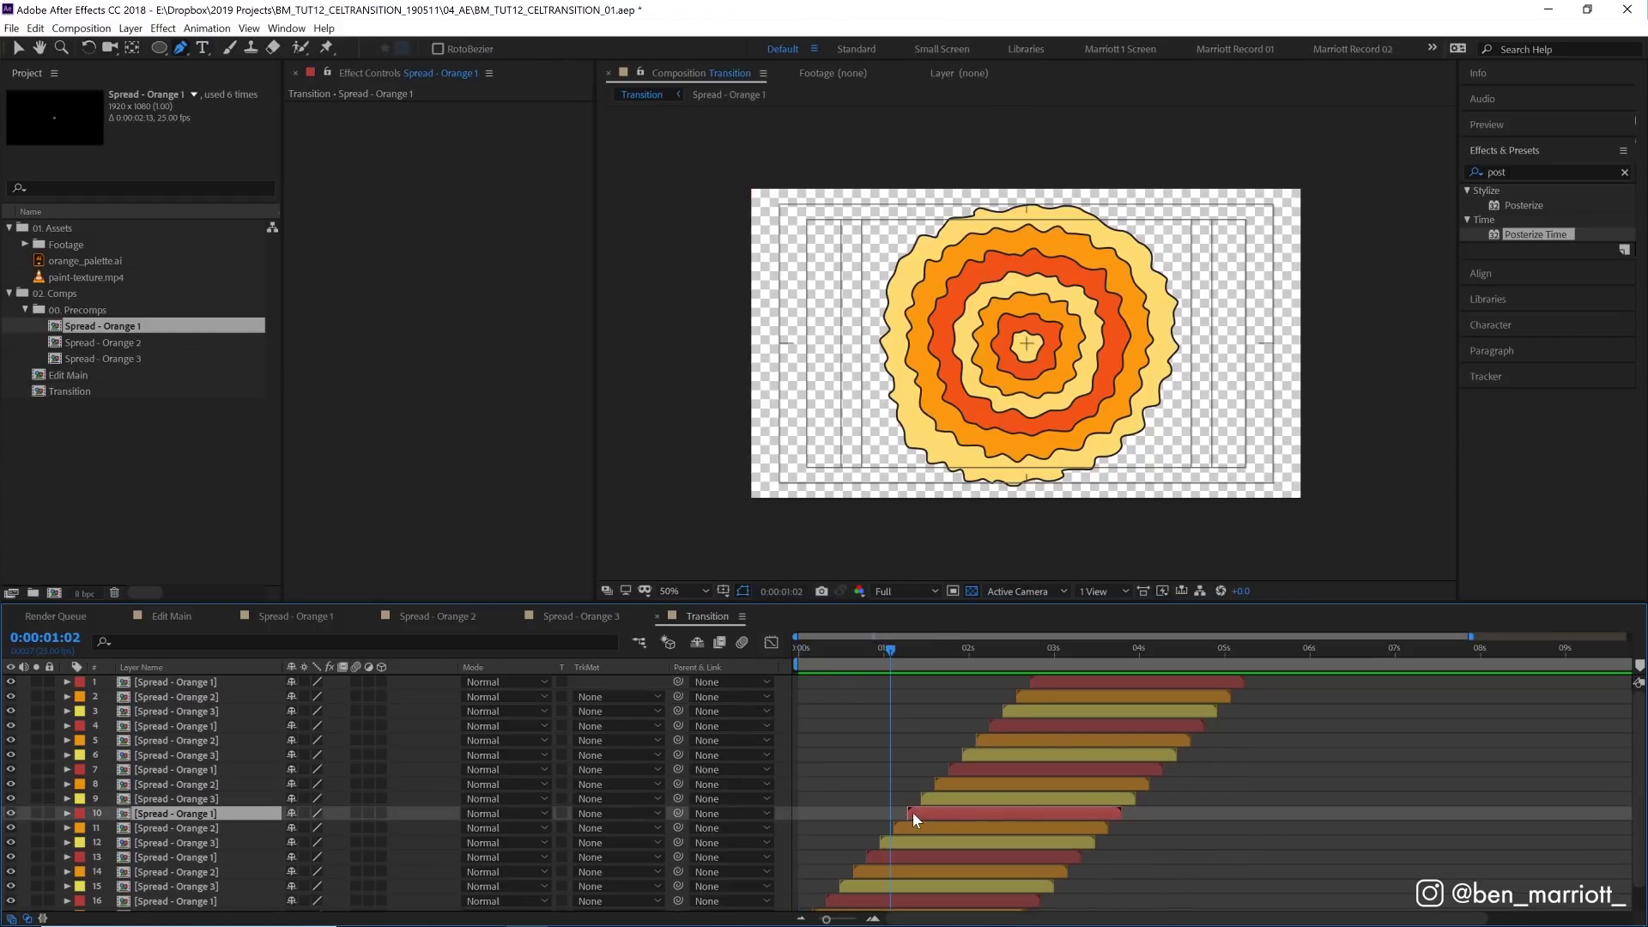
pyautogui.rightClick(913, 812)
pyautogui.moveTo(961, 632)
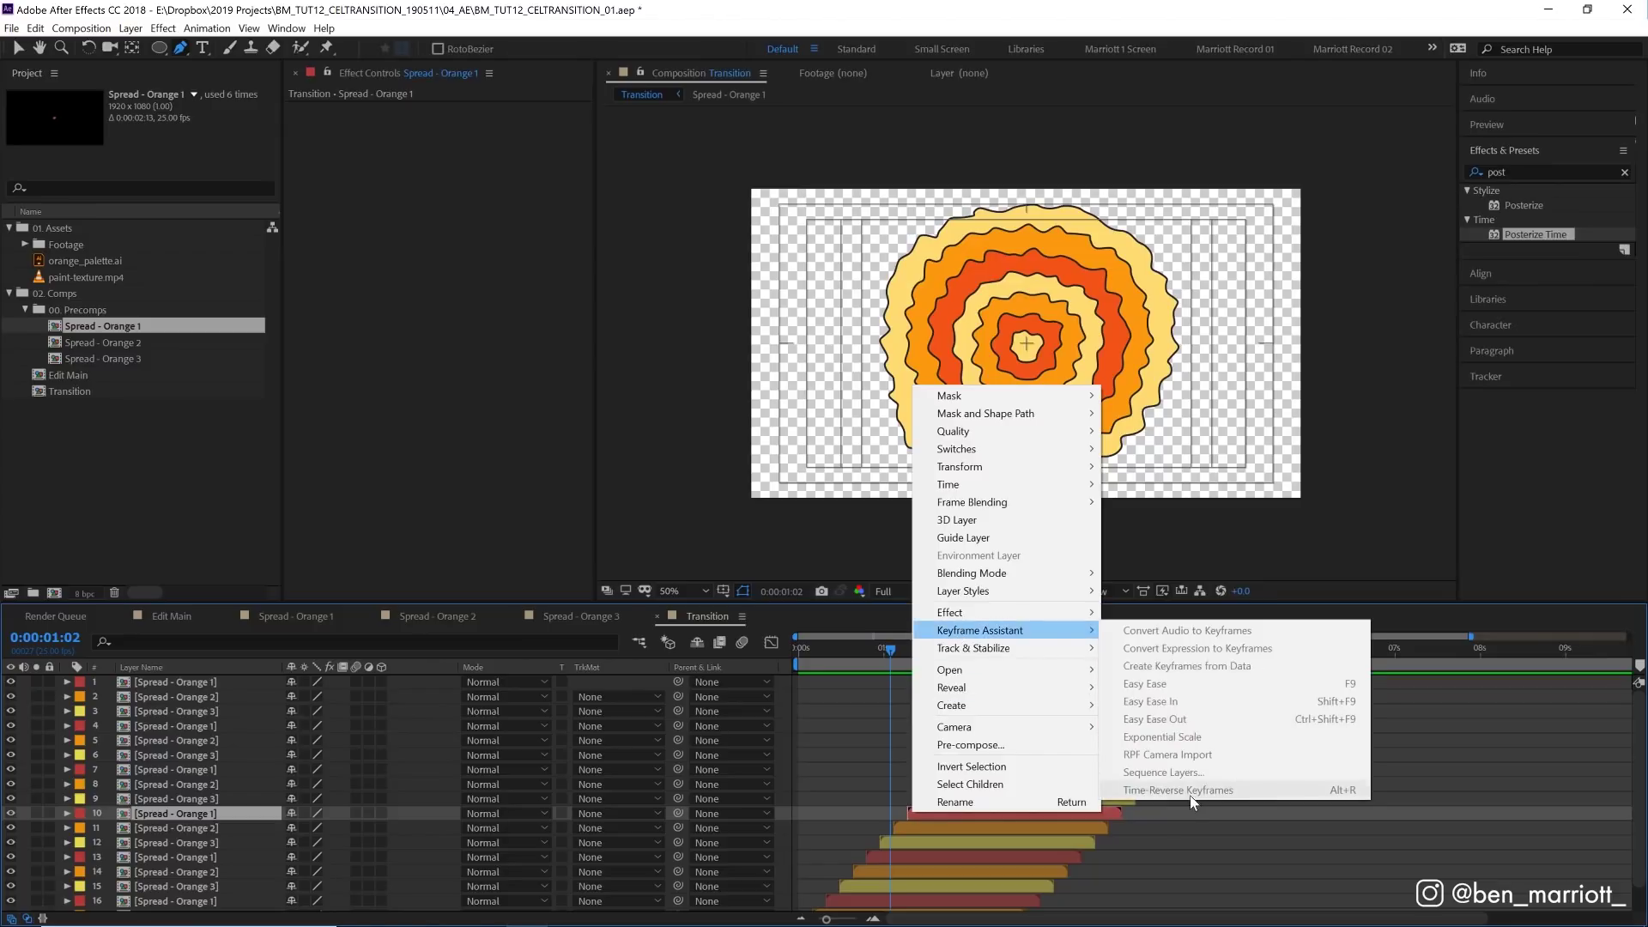
pyautogui.click(1161, 829)
pyautogui.click(896, 828)
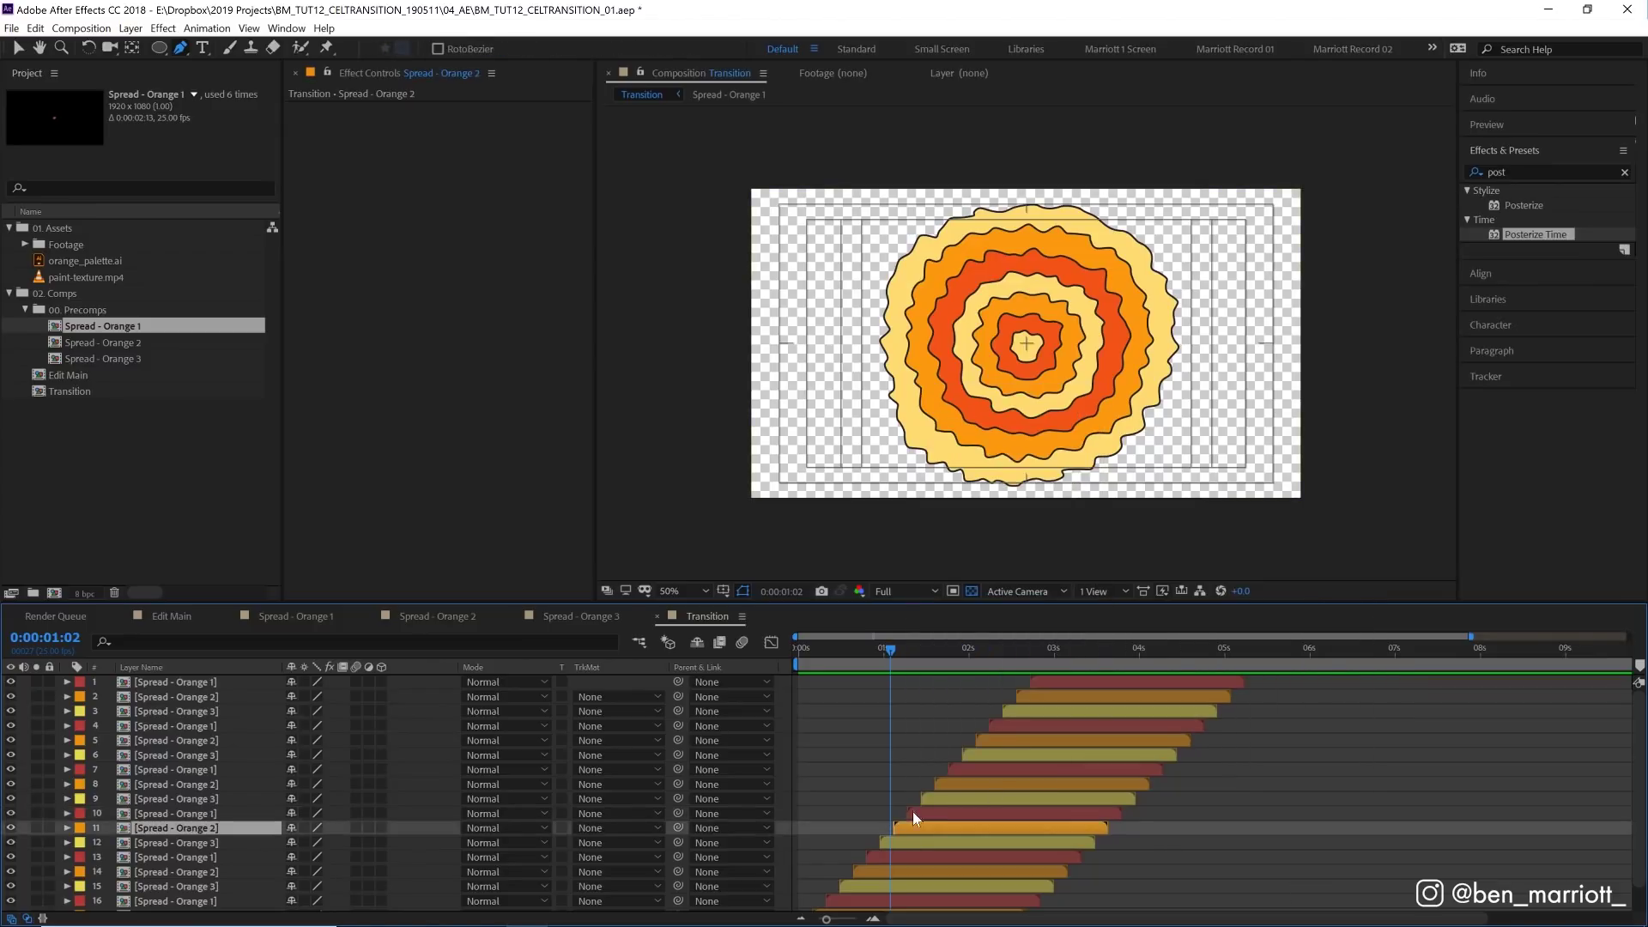
pyautogui.moveTo(891, 652); pyautogui.dragTo(1042, 755)
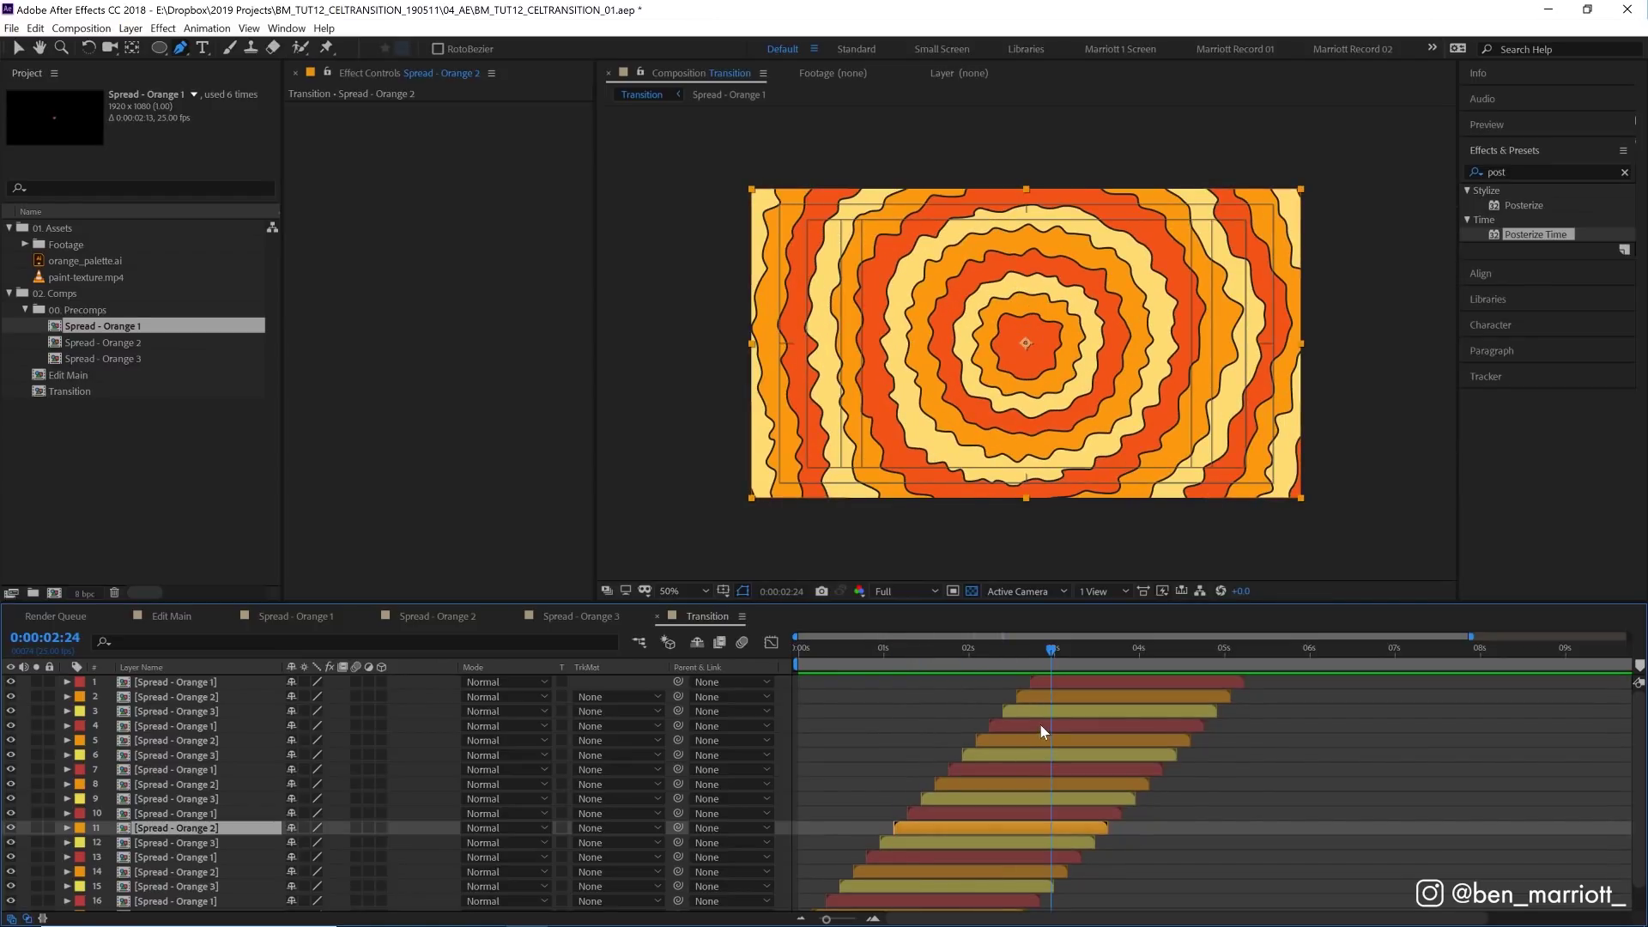
pyautogui.moveTo(797, 651); pyautogui.dragTo(1115, 646)
# Step: Duplicate the top Spread - Orange 1 layer, label it teal and name it Spread - End
pyautogui.click(1070, 683)
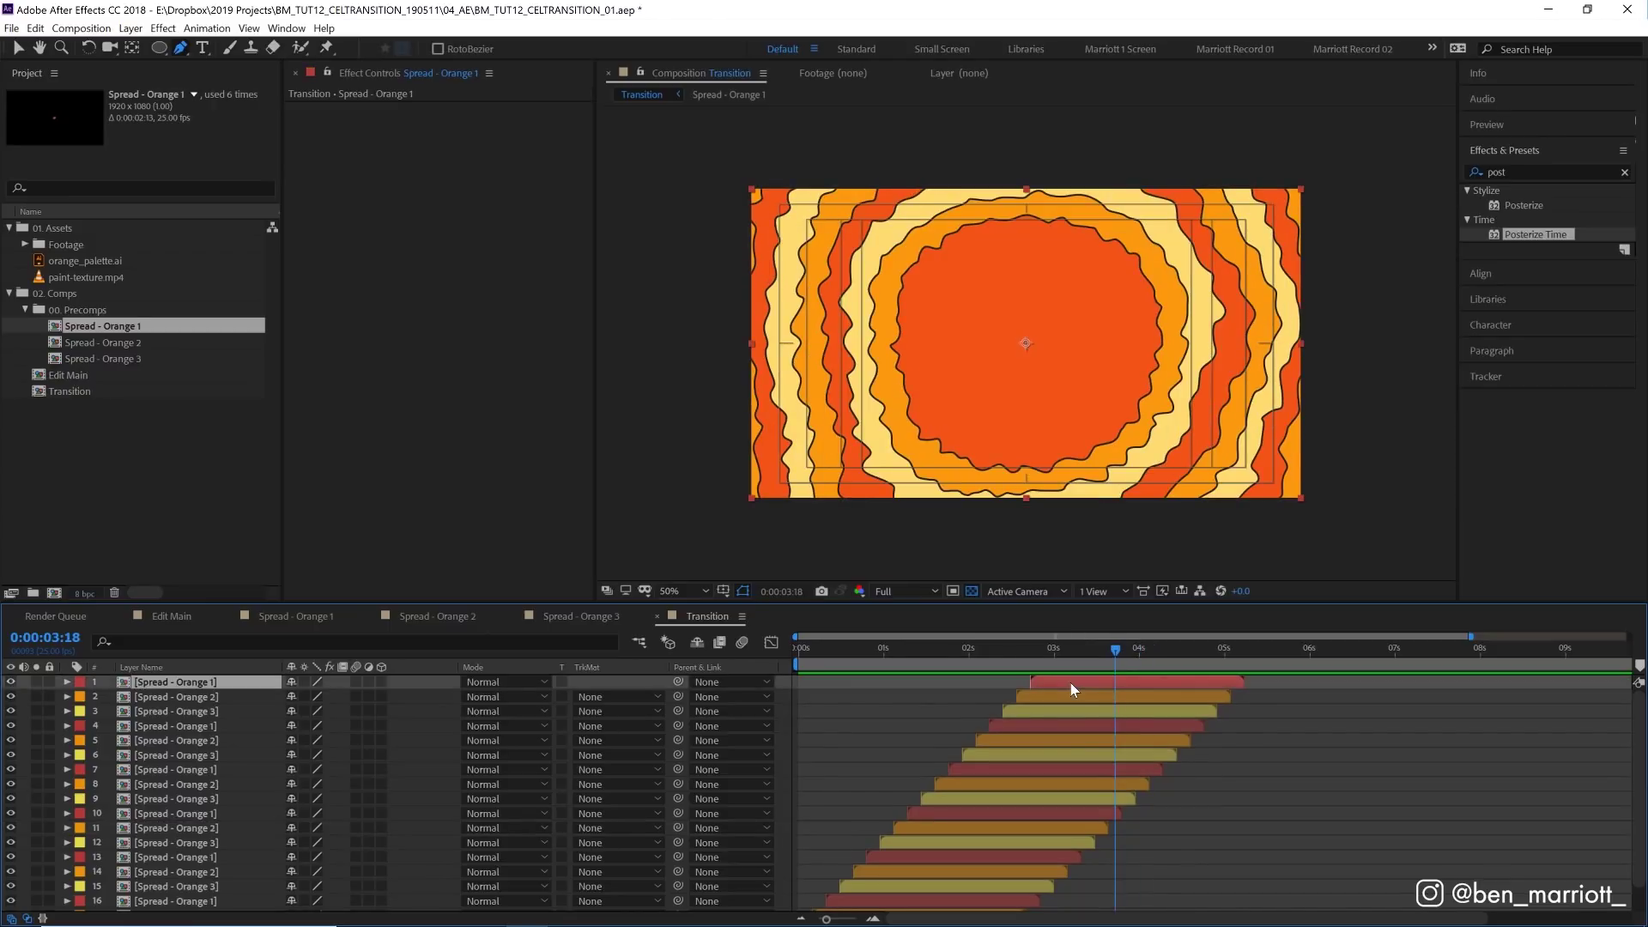
pyautogui.hotkey('ctrl', 'd')
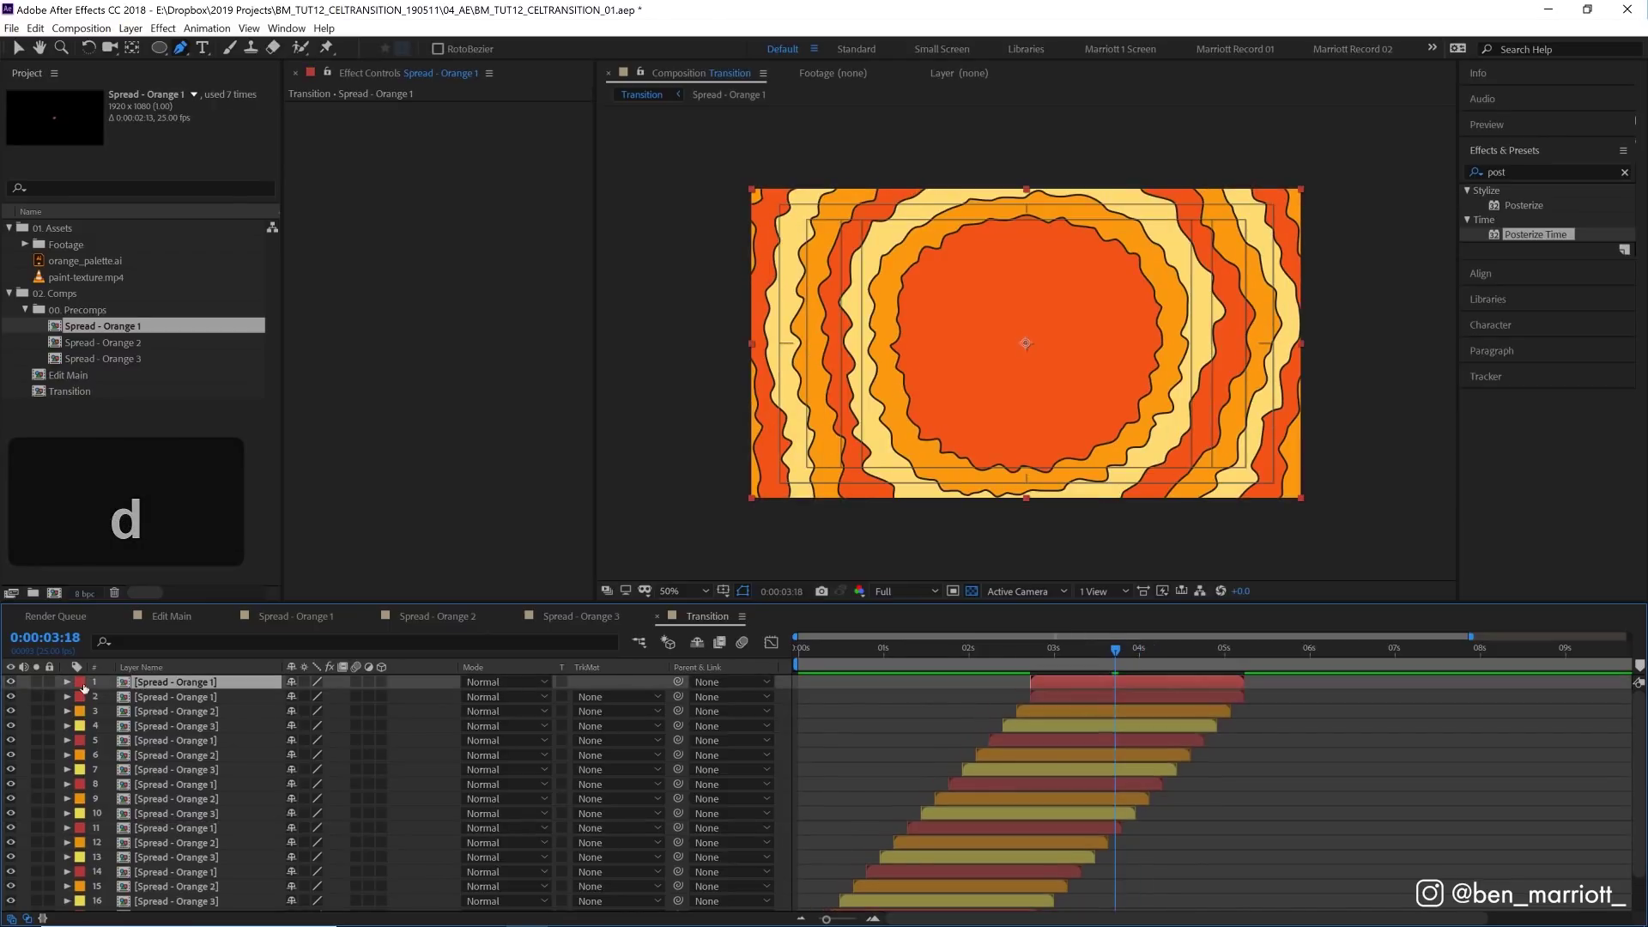
pyautogui.click(80, 684)
pyautogui.click(129, 654)
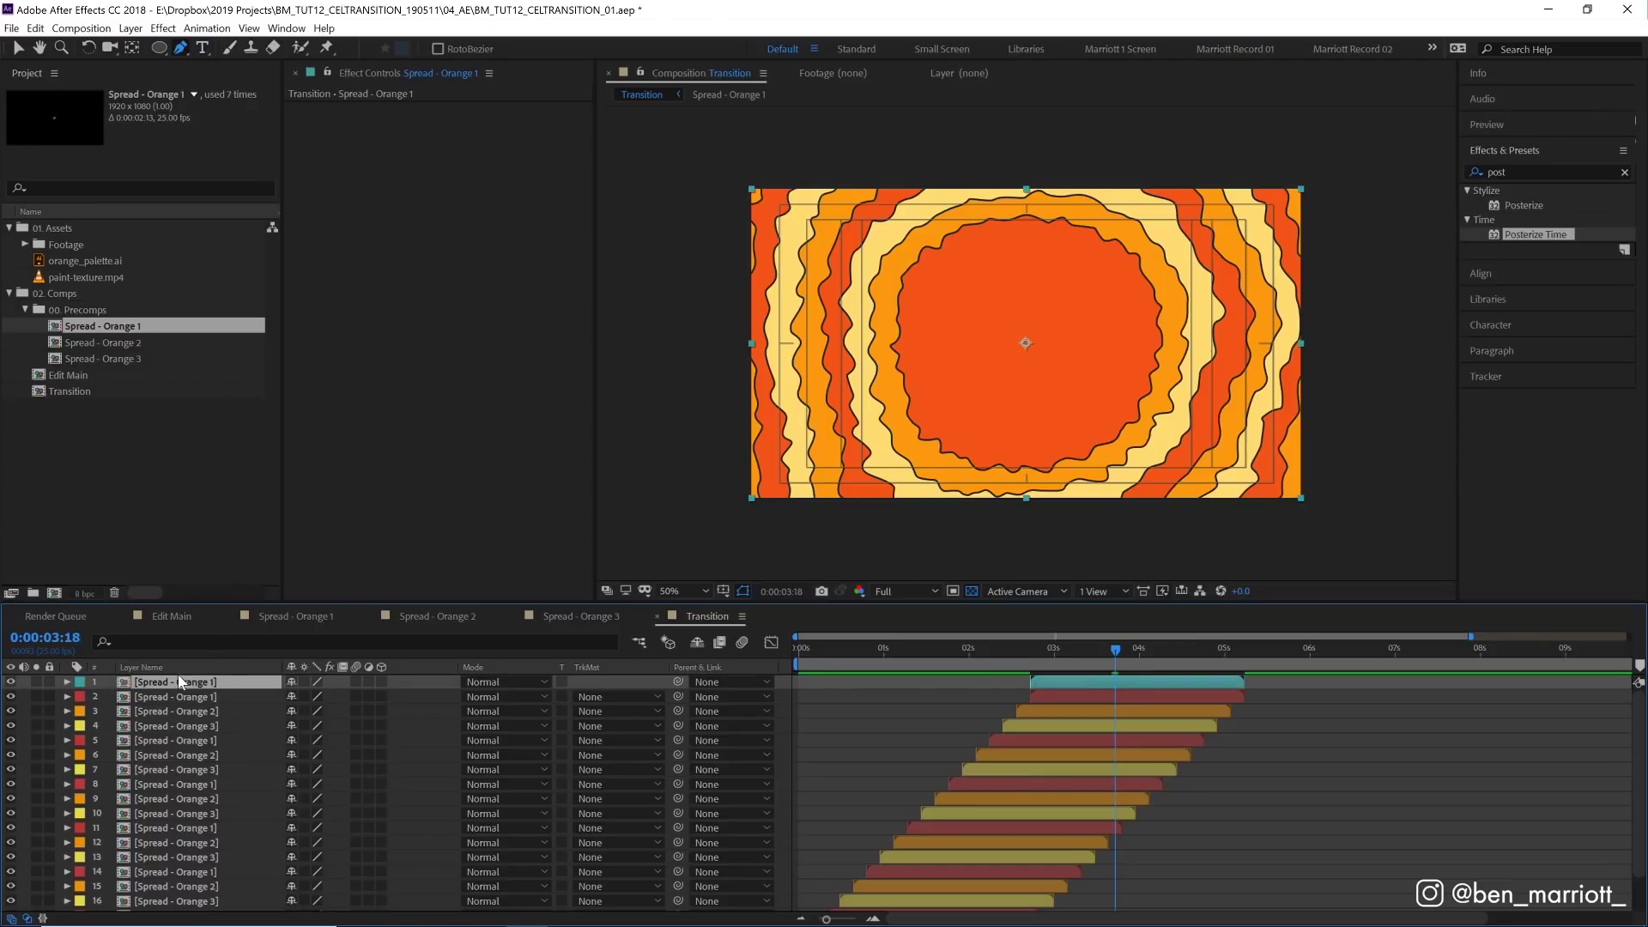
pyautogui.press('Return')
pyautogui.write('Spread ')
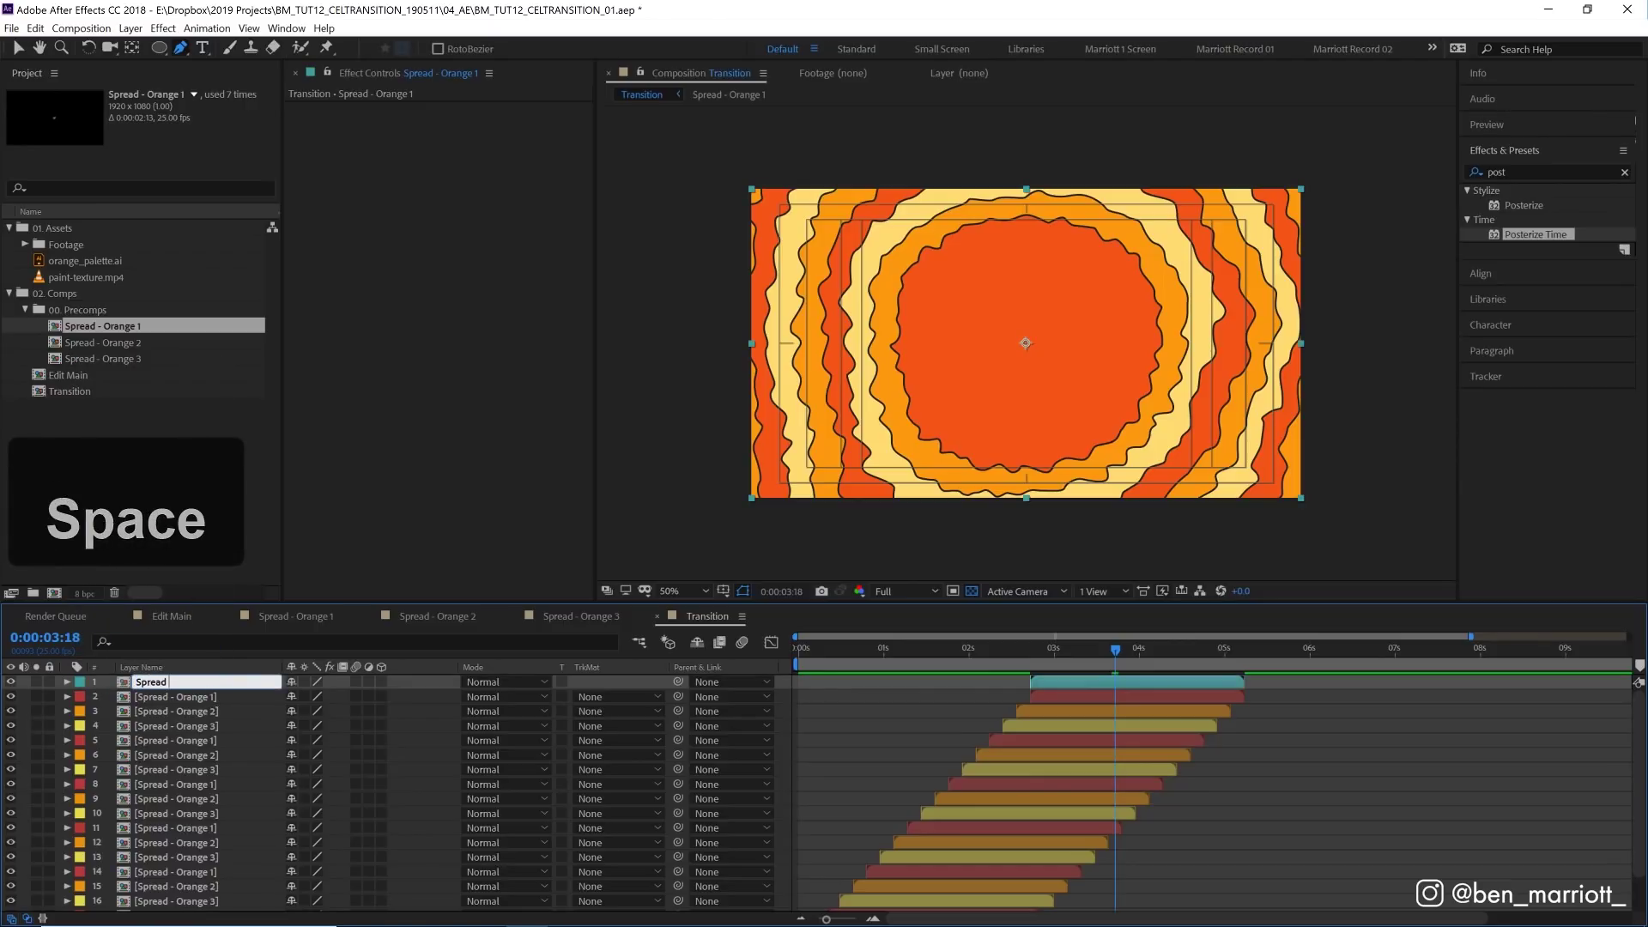
pyautogui.write('- Ednf')
pyautogui.press('BackSpace')
pyautogui.press('BackSpace')
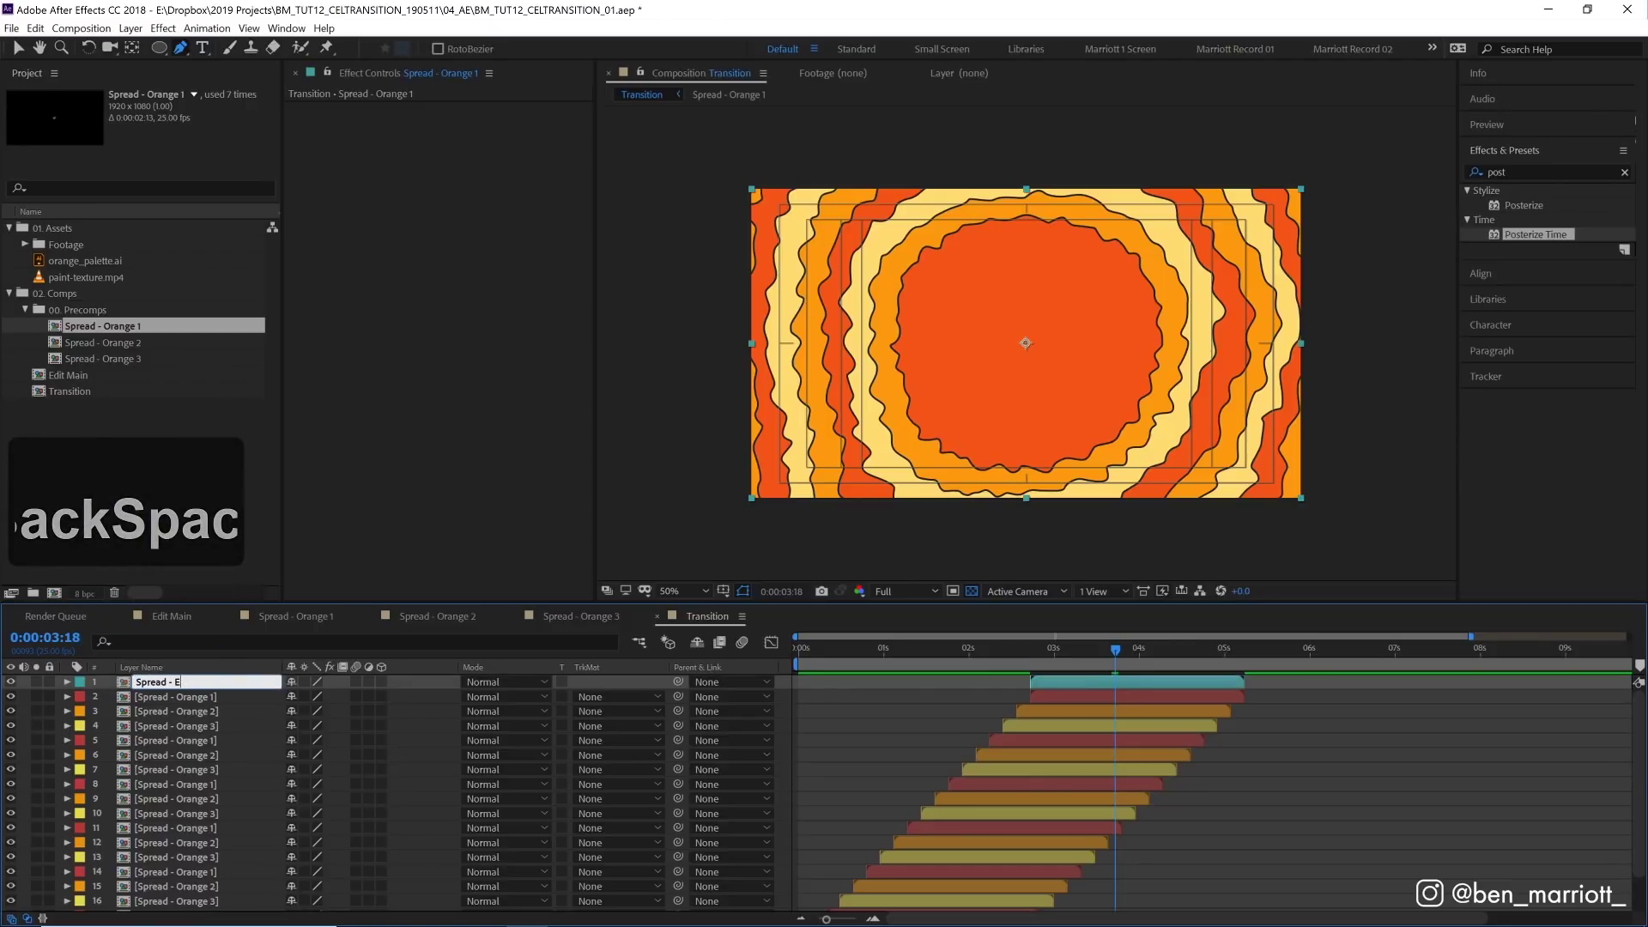
pyautogui.write('nd')
pyautogui.press('Return')
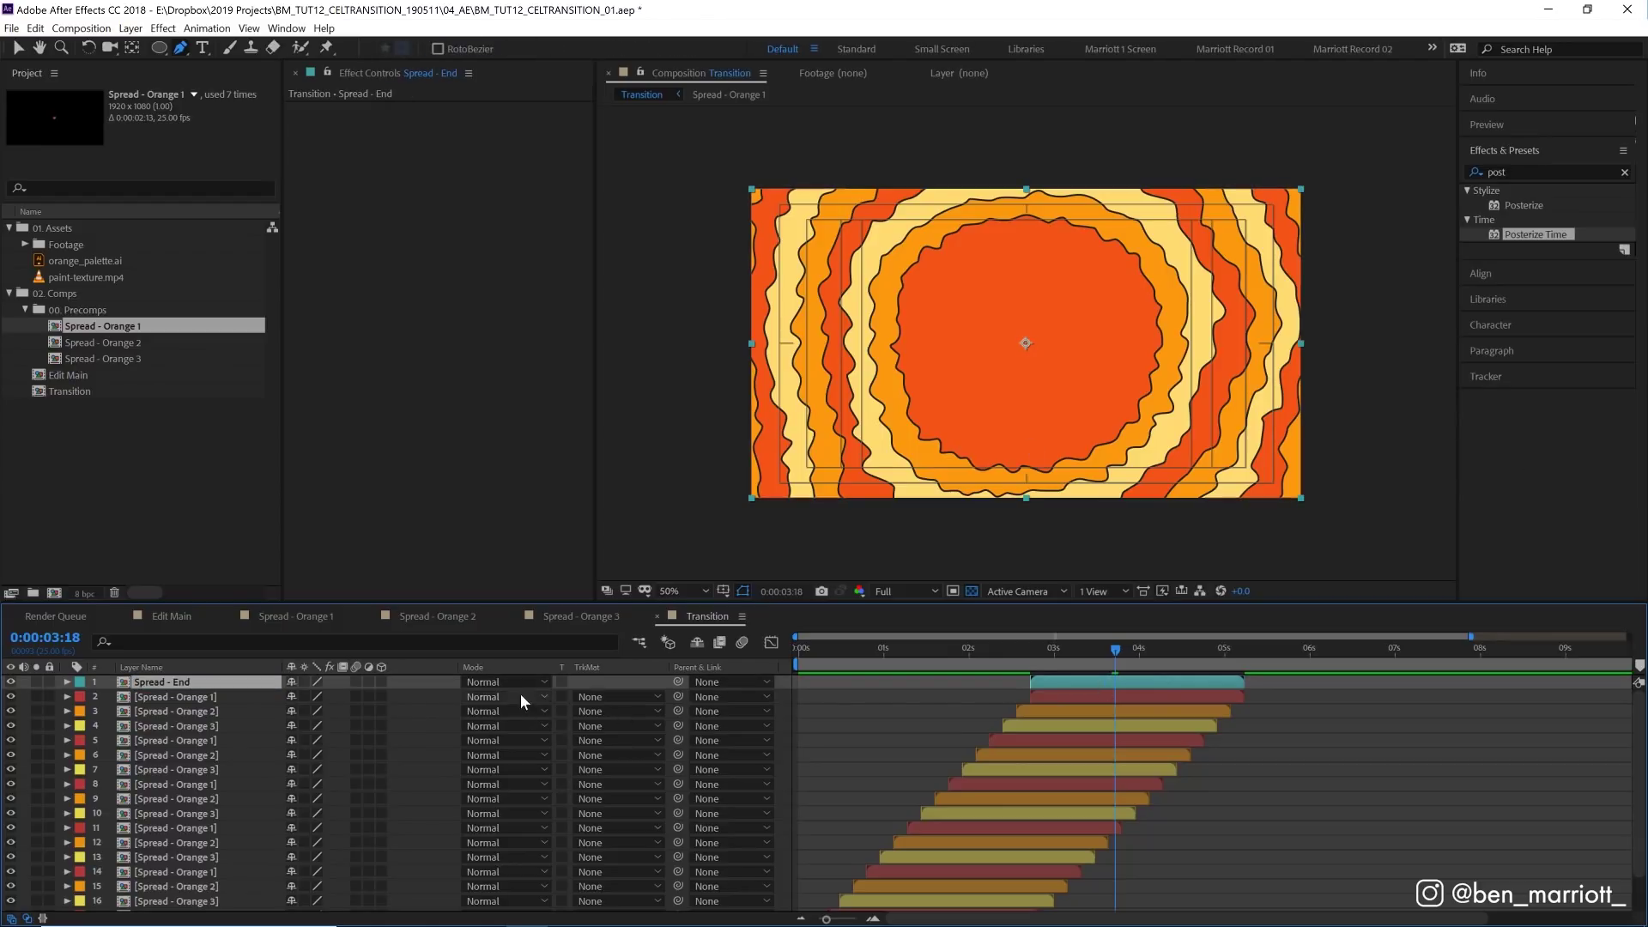
# Step: Set Spread - End's blending mode to Silhouette Alpha and preview the cutout from 0:00:02:15
pyautogui.click(521, 698)
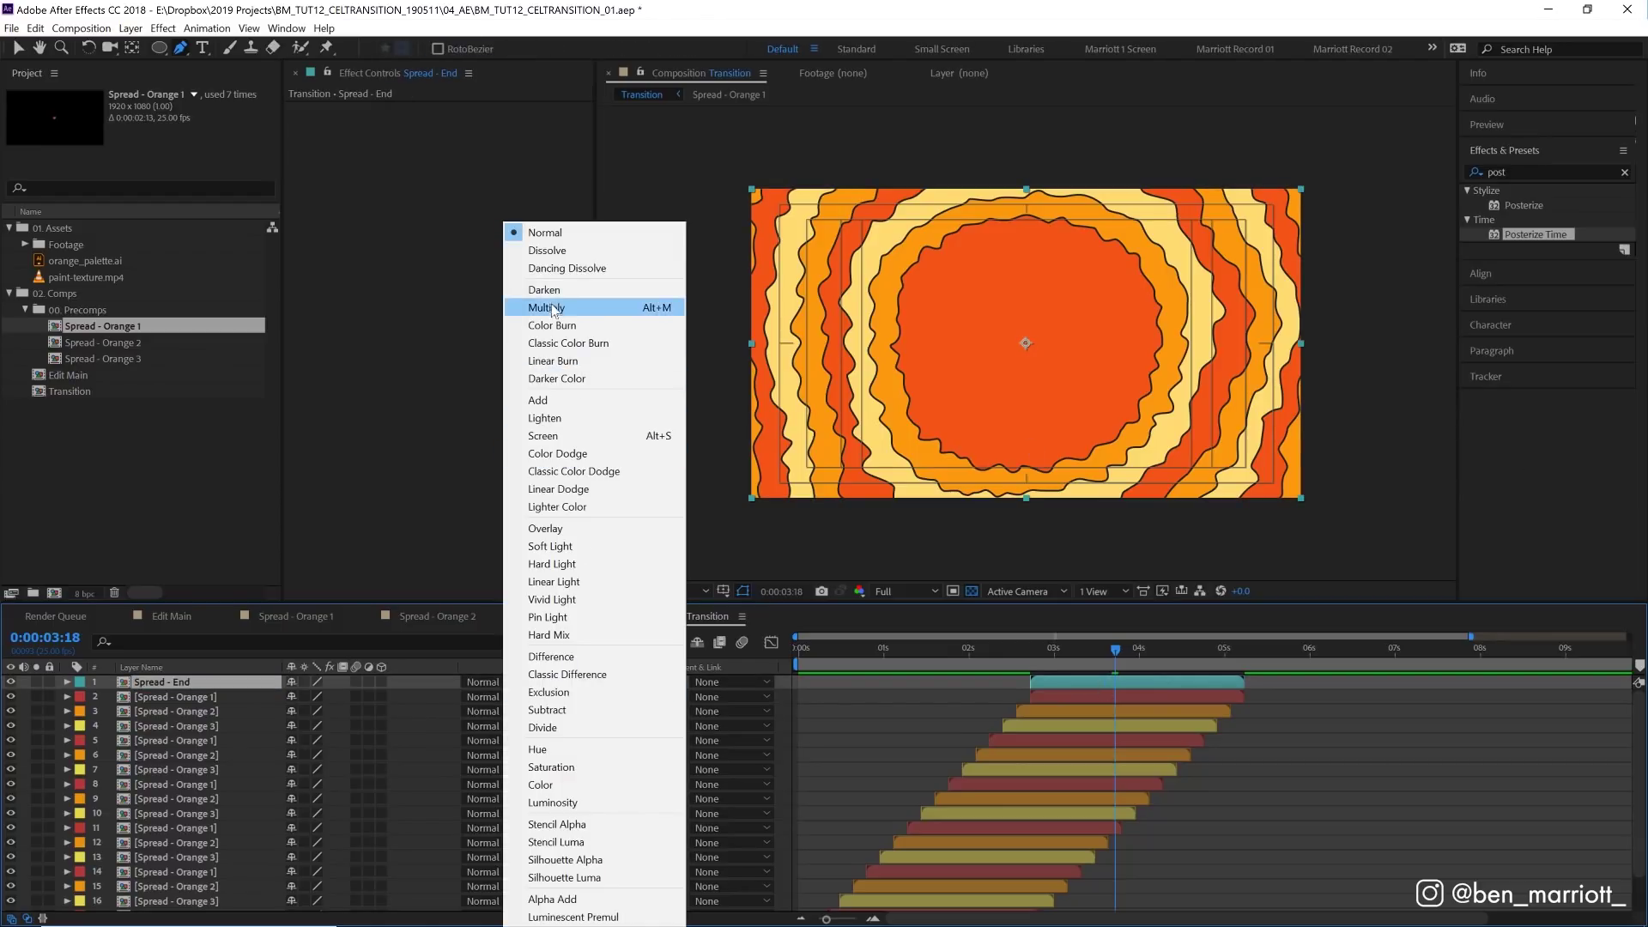
pyautogui.click(605, 860)
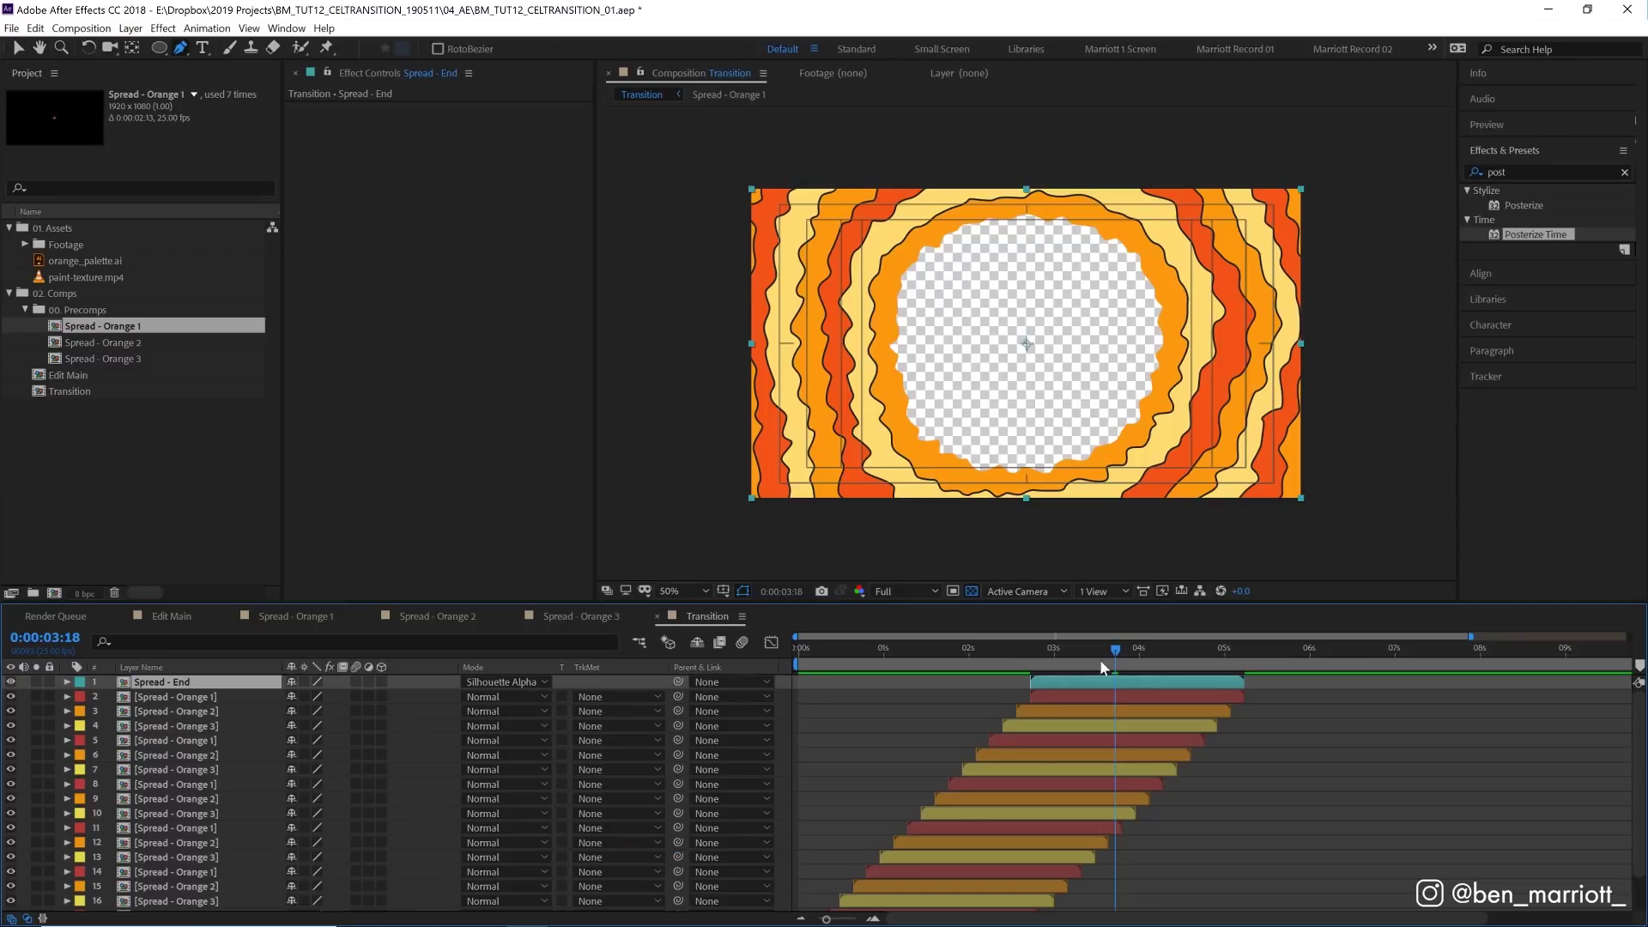
pyautogui.click(1019, 657)
pyautogui.press('space')
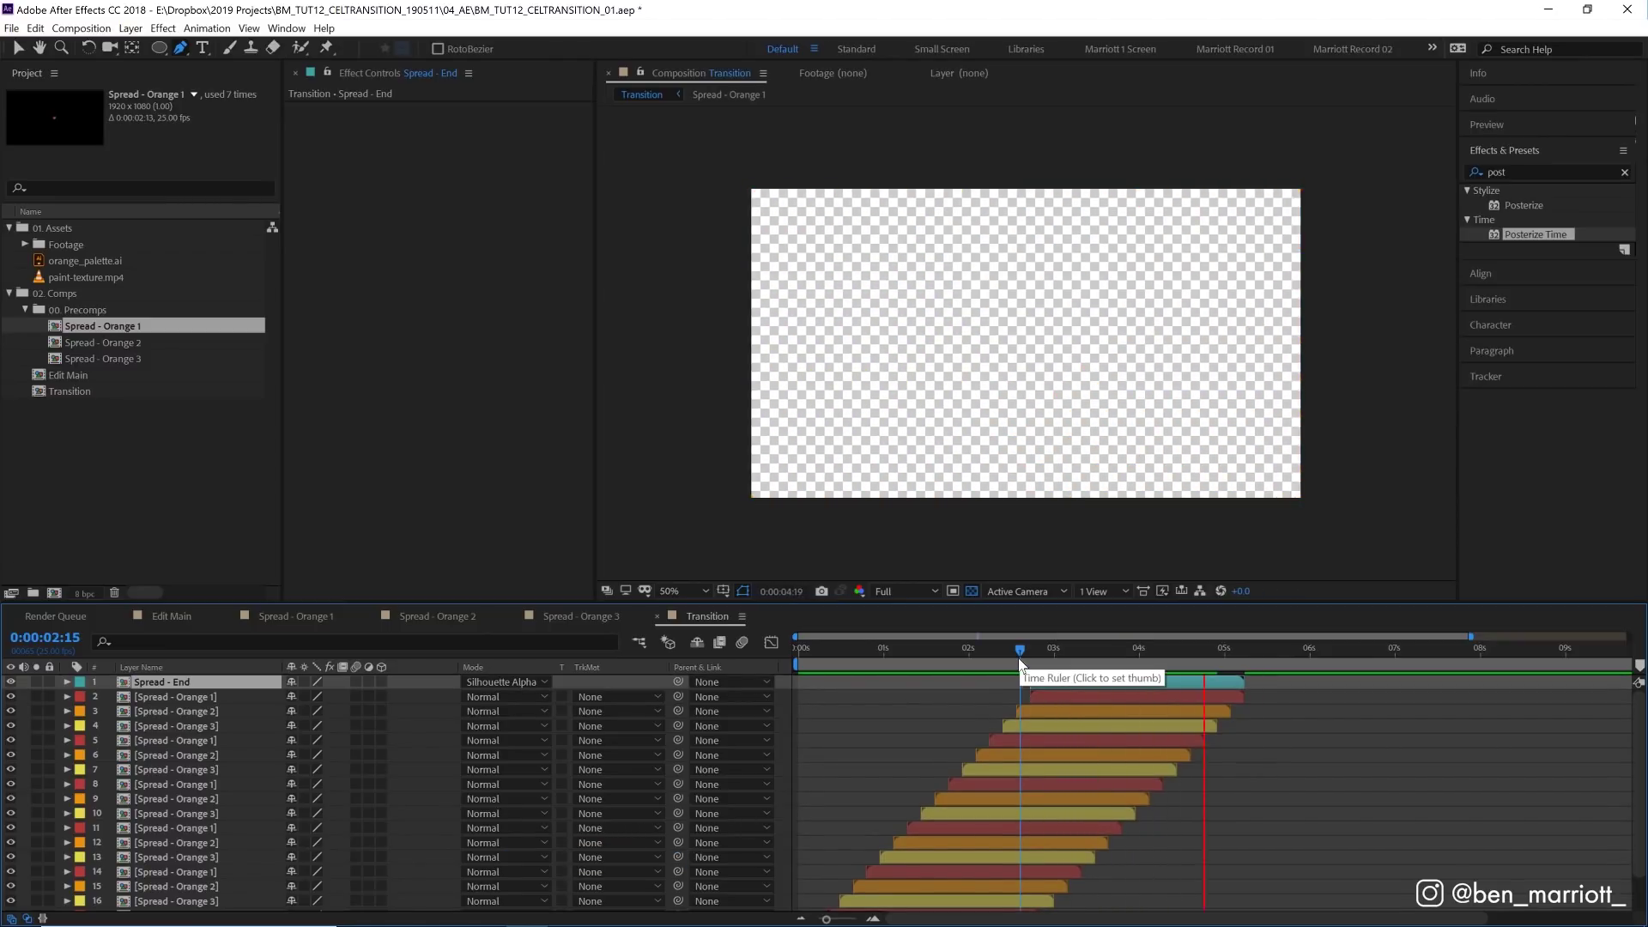
pyautogui.press('space')
# Step: Duplicate the Spread - Orange 3 comp and name the copy Spread - Stroke
pyautogui.moveTo(1025, 659); pyautogui.dragTo(1075, 660)
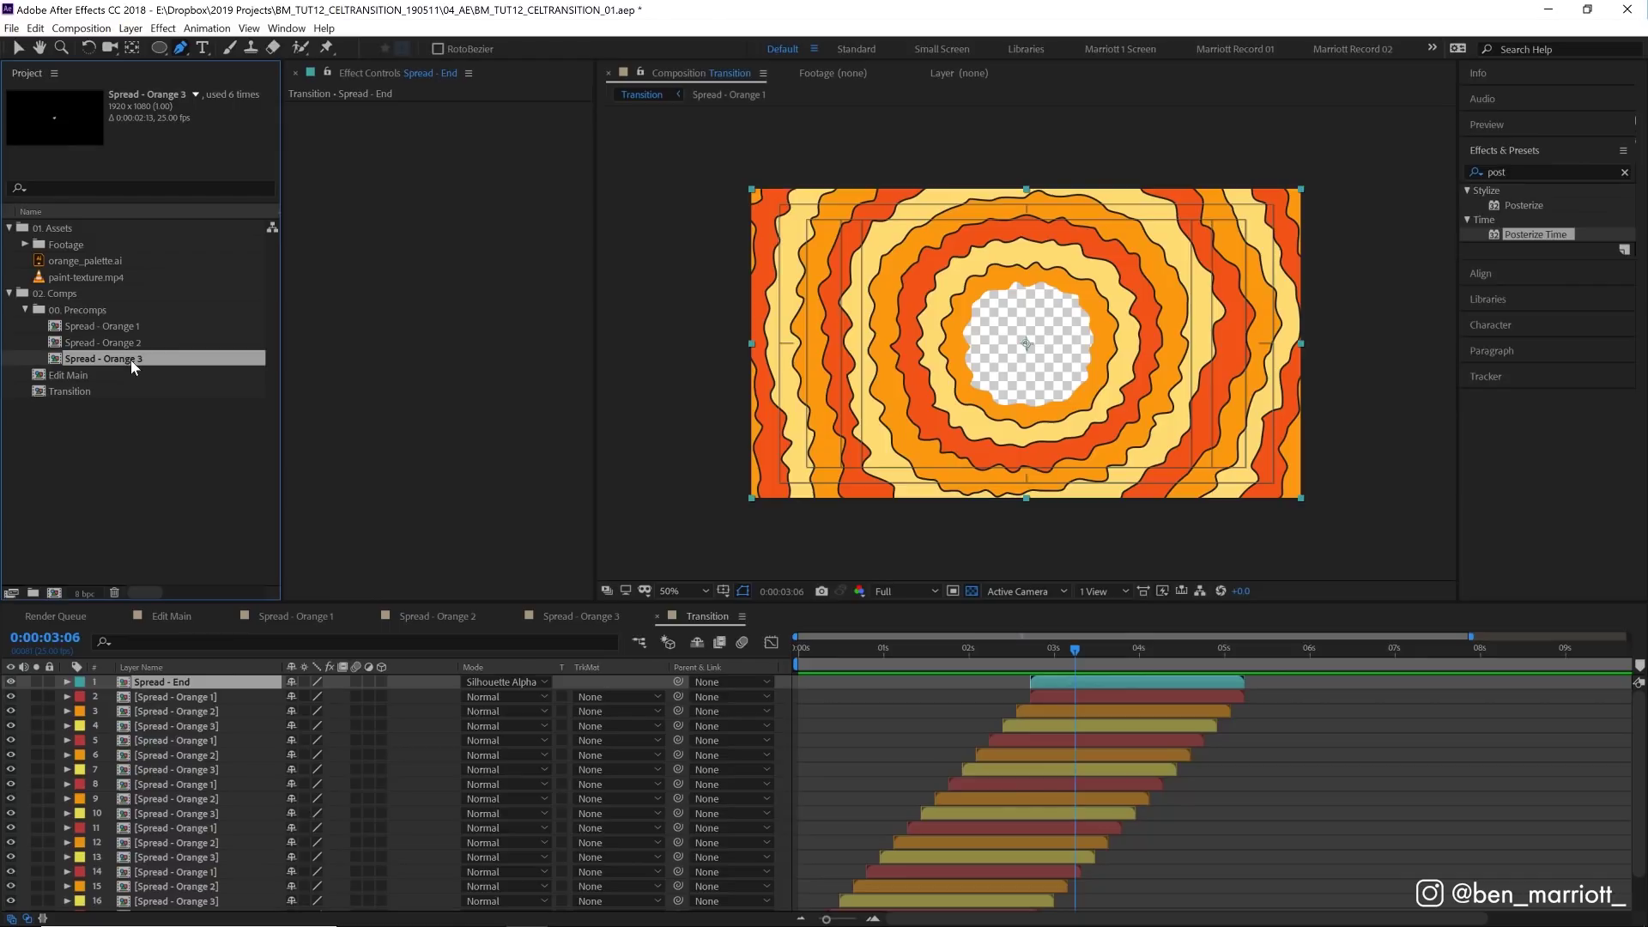
pyautogui.hotkey('ctrl', 'd')
pyautogui.press('Return')
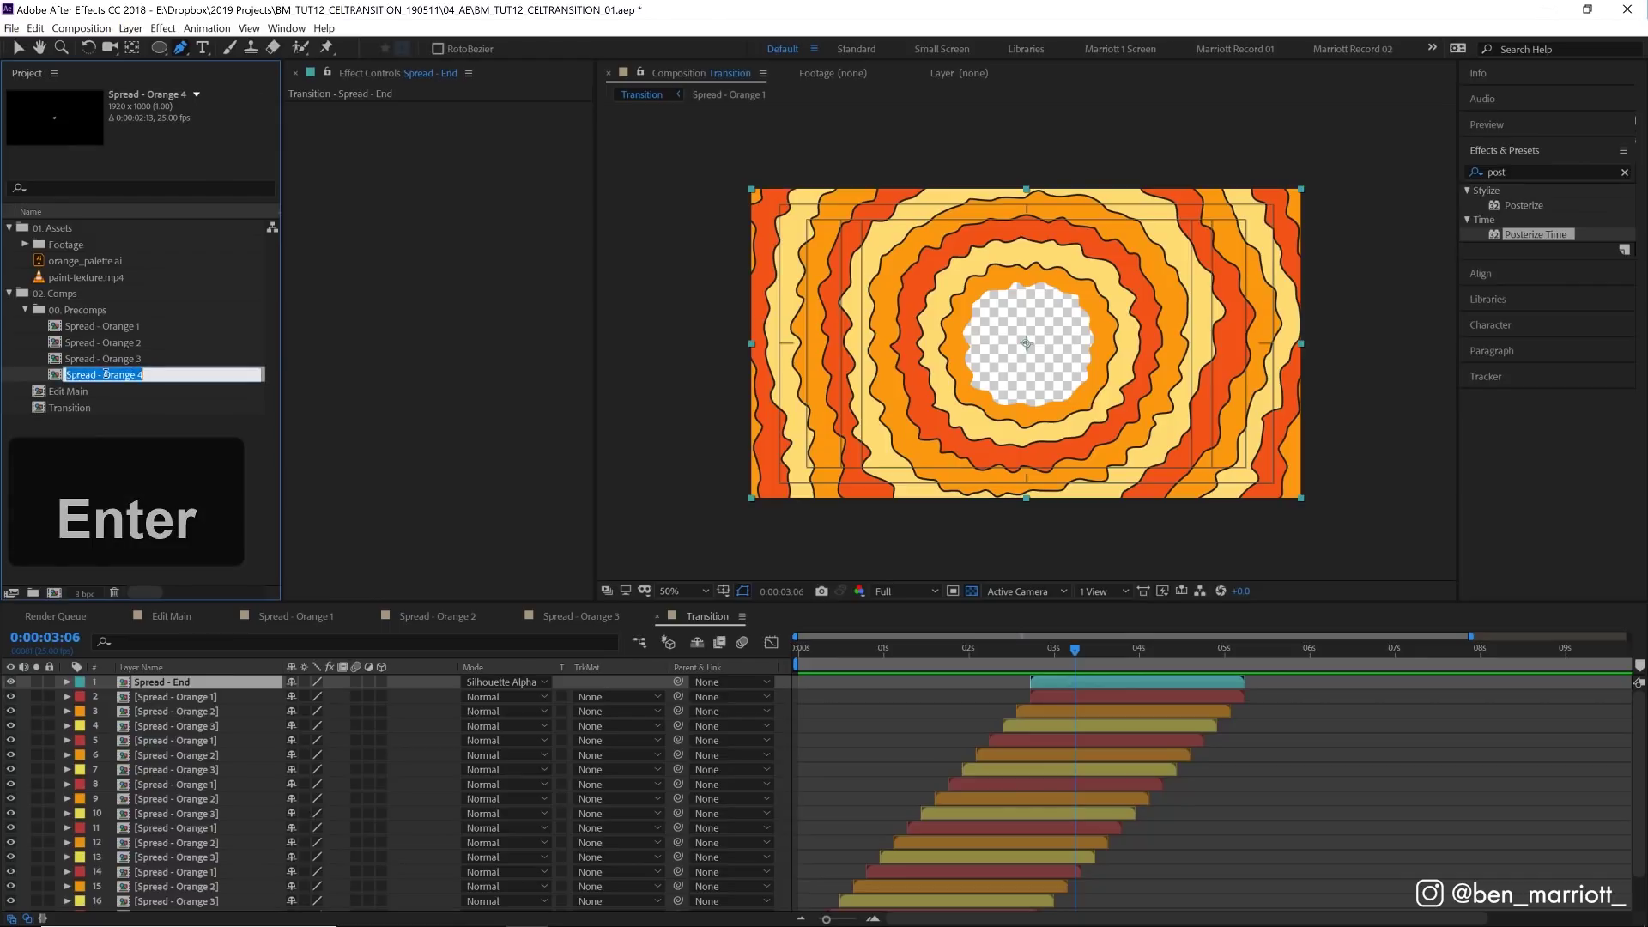
pyautogui.write('Stroke')
pyautogui.press('Return')
# Step: Set the fill of all shapes in Spread - Stroke to None, leaving only outlines
pyautogui.doubleClick(191, 375)
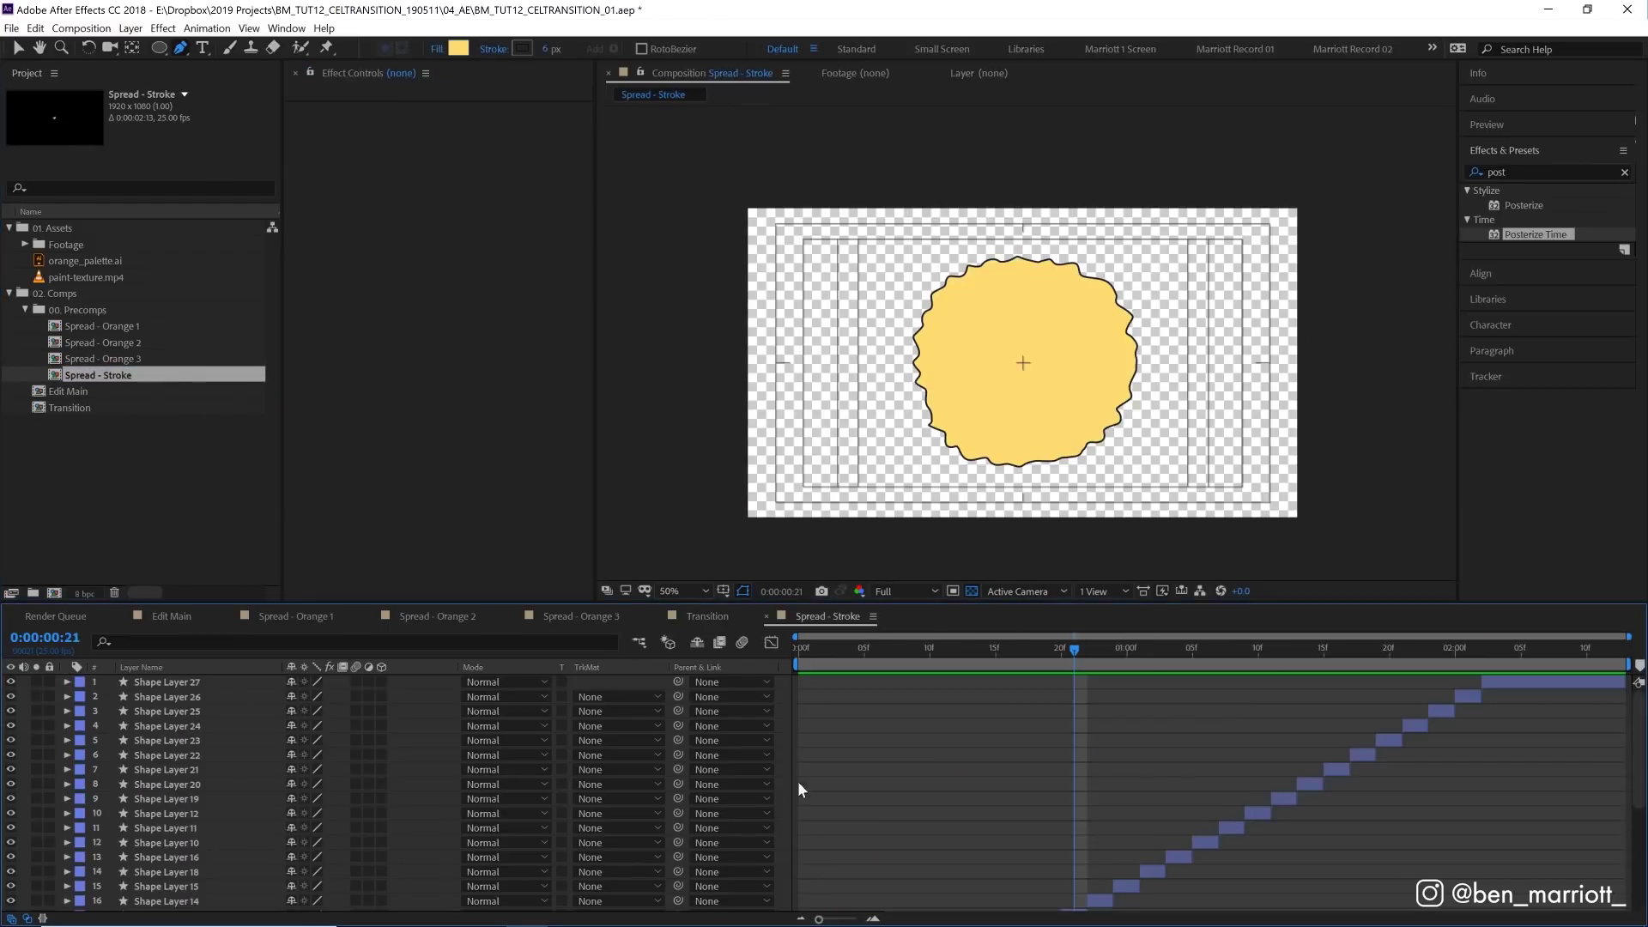
pyautogui.hotkey('ctrl', 'a')
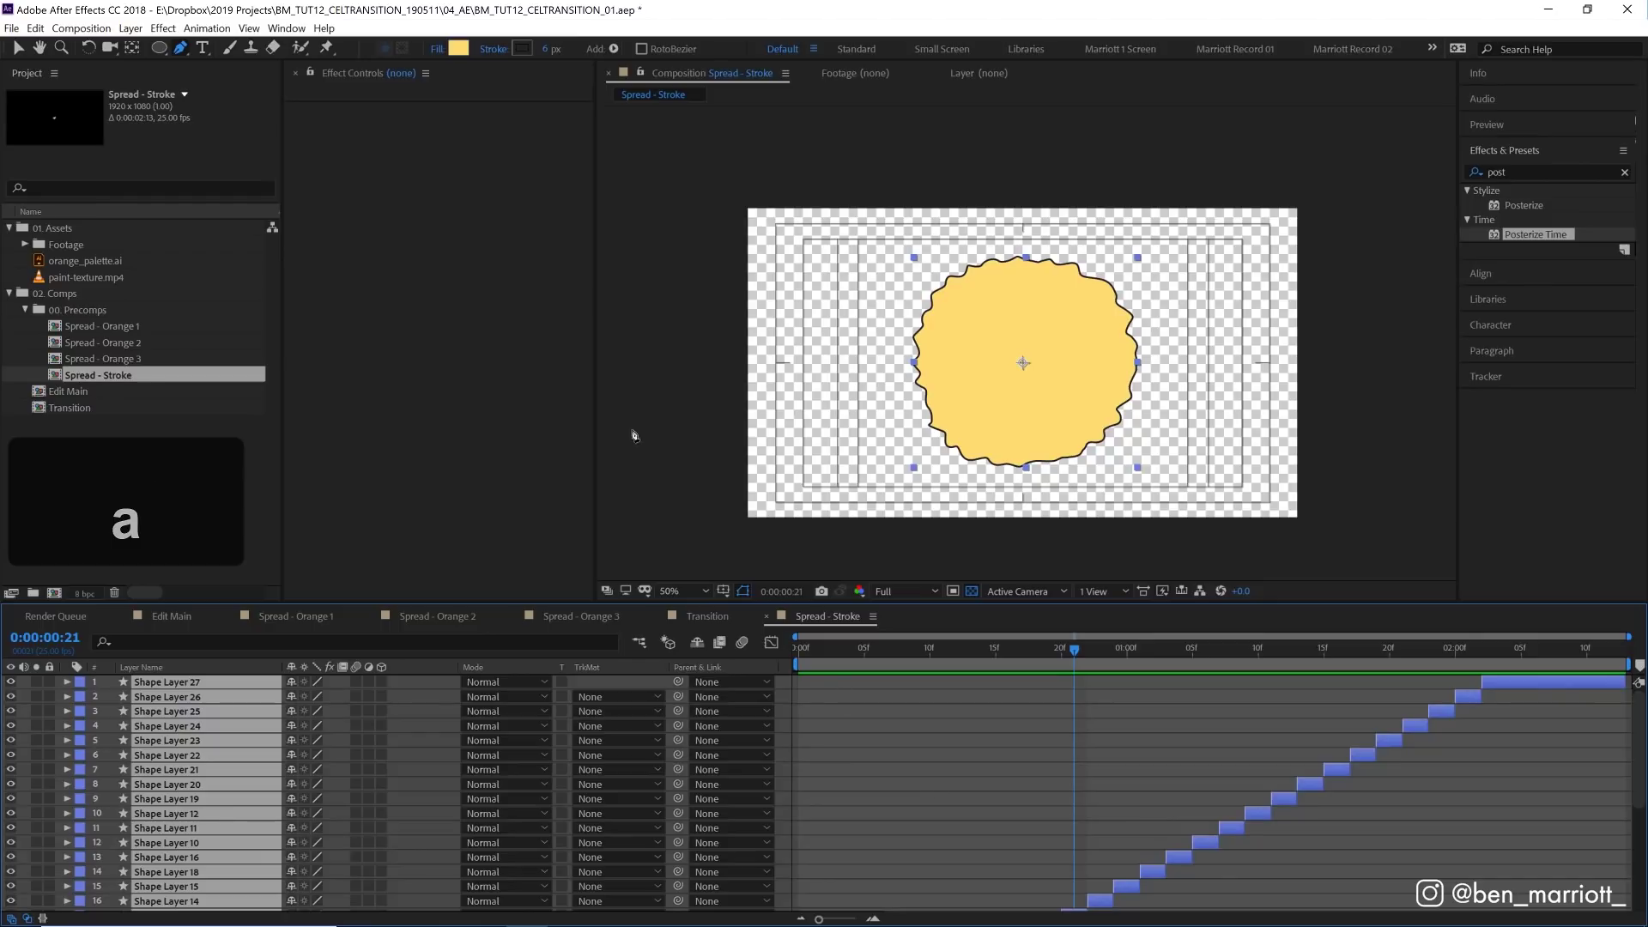
pyautogui.keyDown('alt'); pyautogui.click(461, 49); pyautogui.keyUp('alt')
pyautogui.keyDown('alt'); pyautogui.click(461, 49); pyautogui.keyUp('alt')
pyautogui.keyDown('alt'); pyautogui.click(461, 49); pyautogui.keyUp('alt')
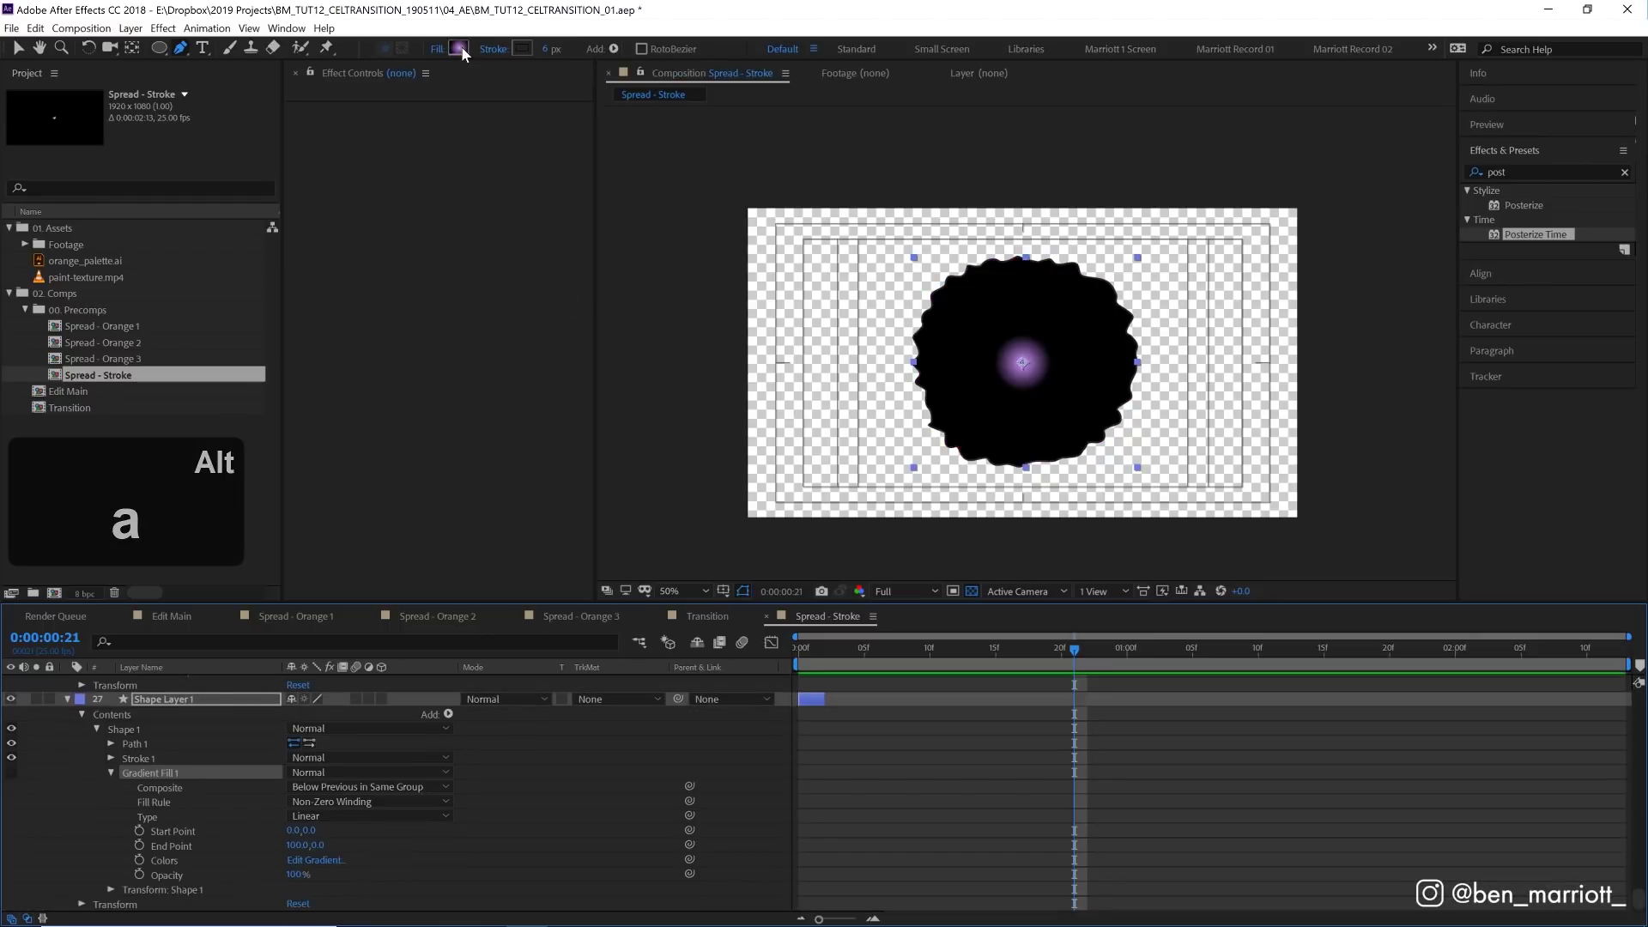
pyautogui.click(469, 80)
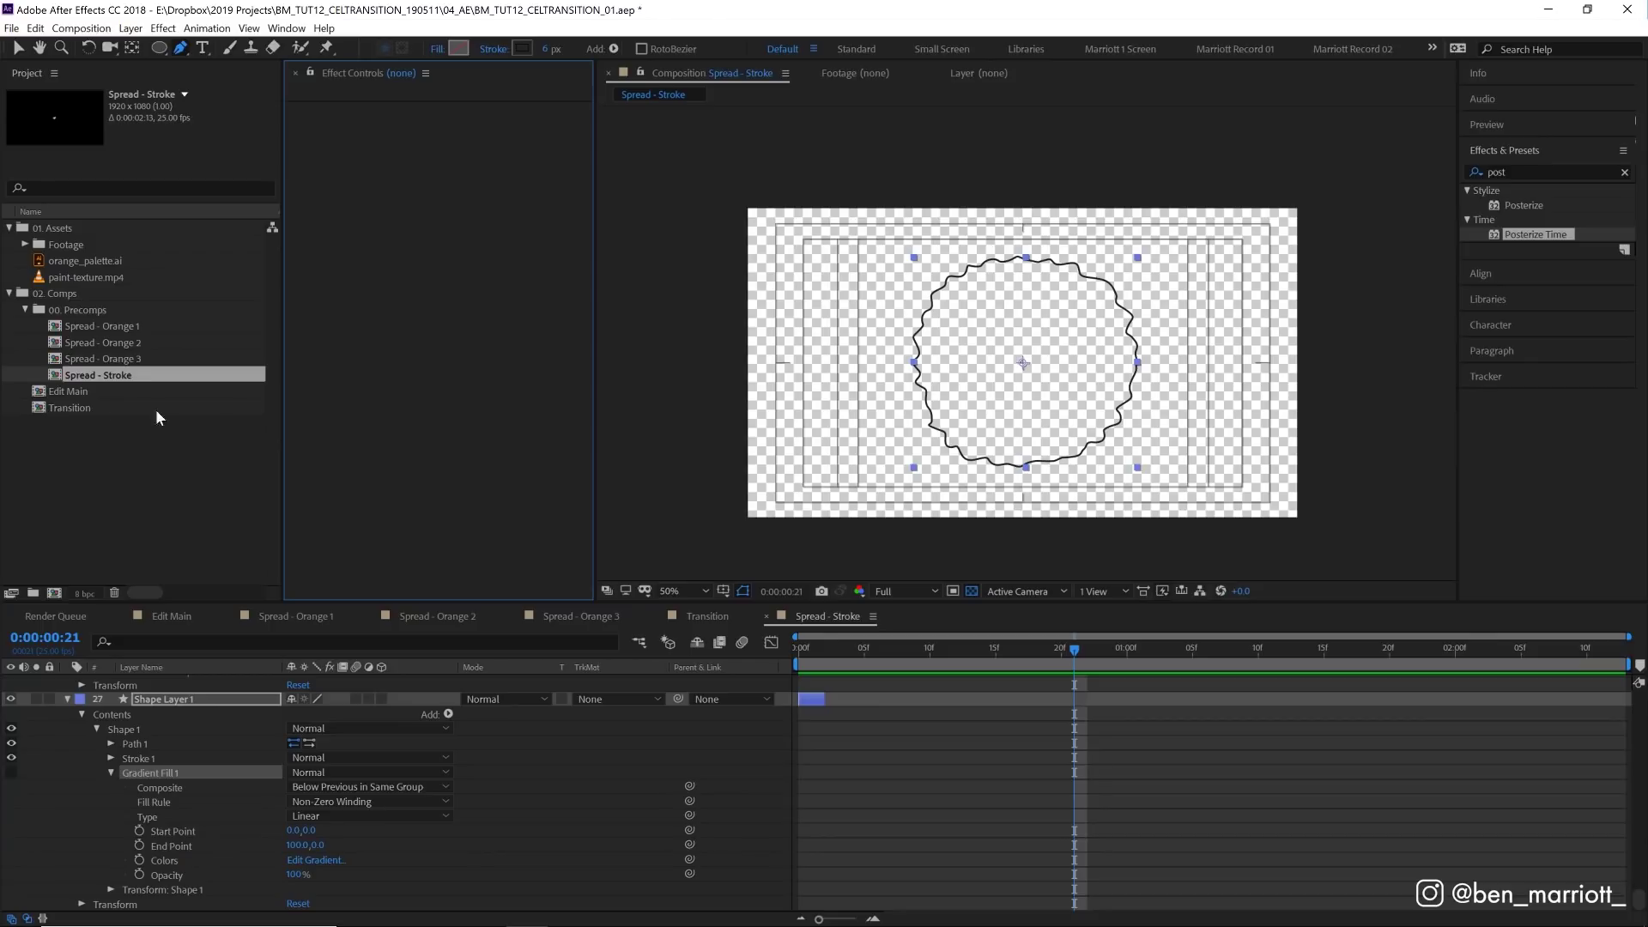
# Step: Put Spread - Stroke atop Transition, trim it to the playhead, and move it with Spread - End to about 0:00:01:15
pyautogui.doubleClick(83, 407)
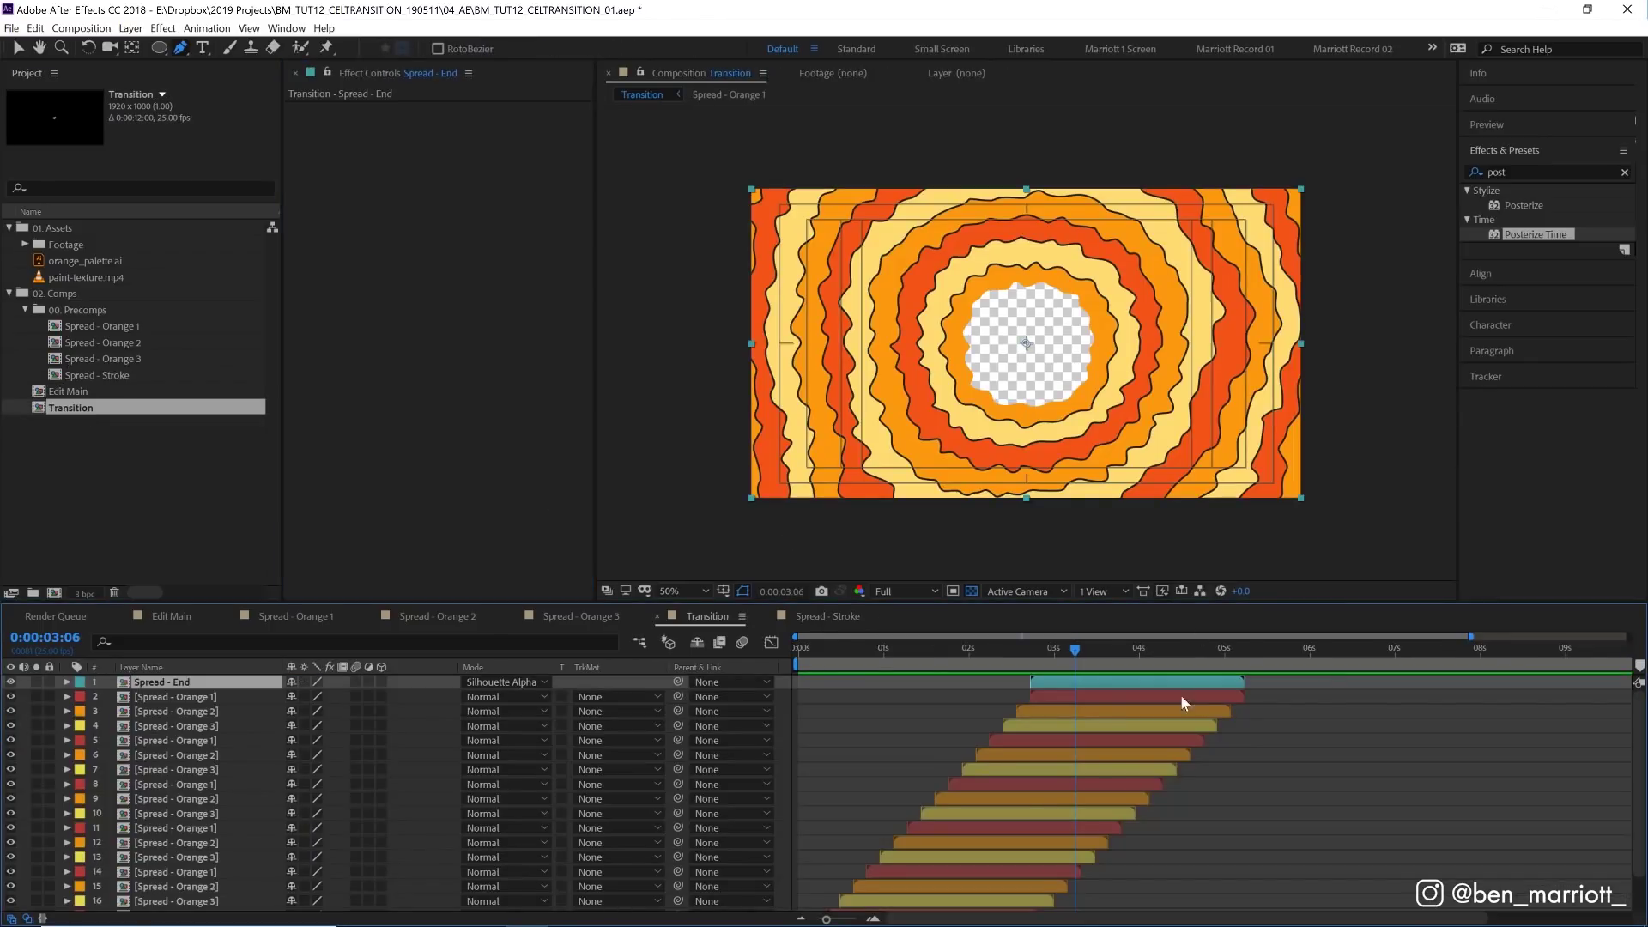
pyautogui.moveTo(126, 377); pyautogui.dragTo(188, 682)
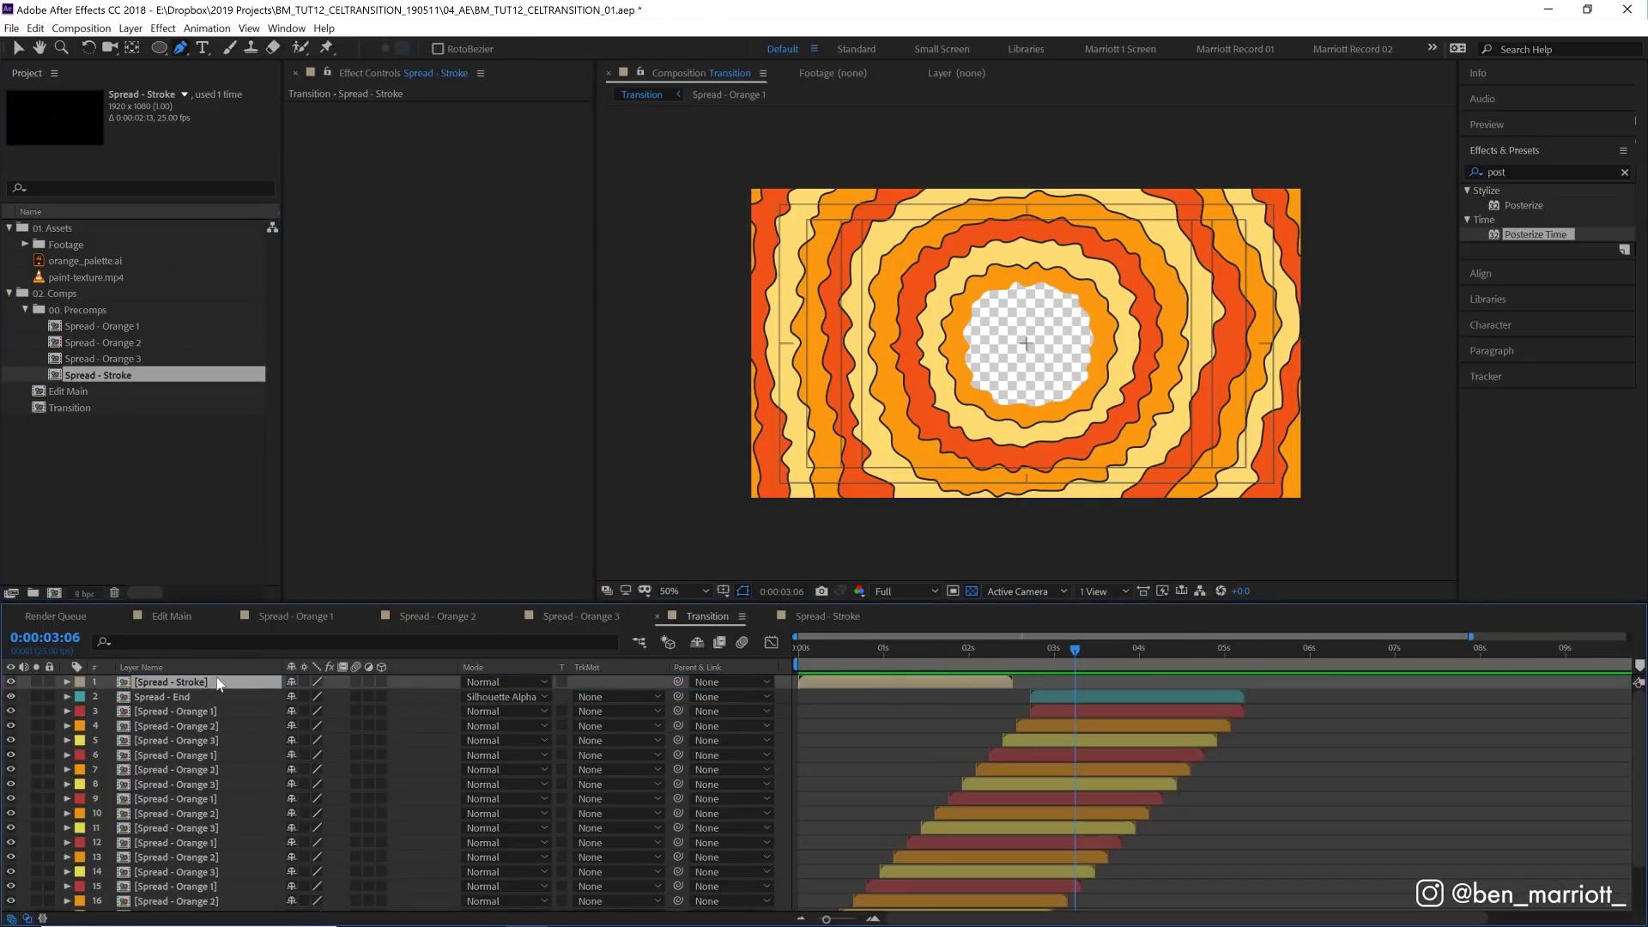
pyautogui.press('[')
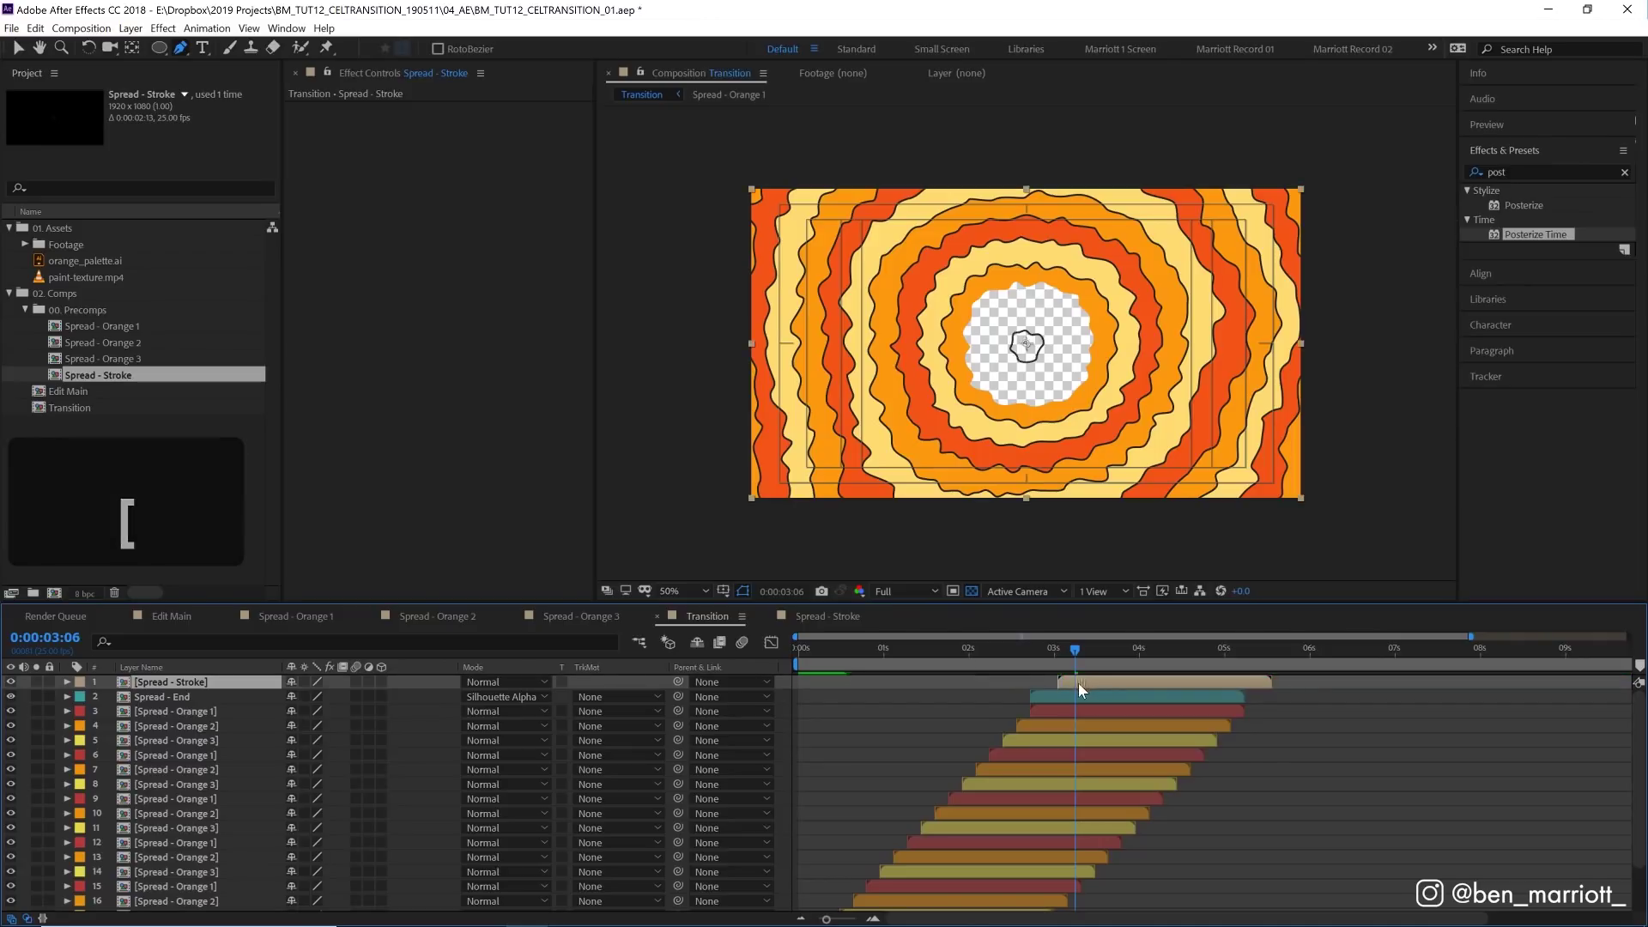
pyautogui.moveTo(1078, 682); pyautogui.dragTo(1055, 685)
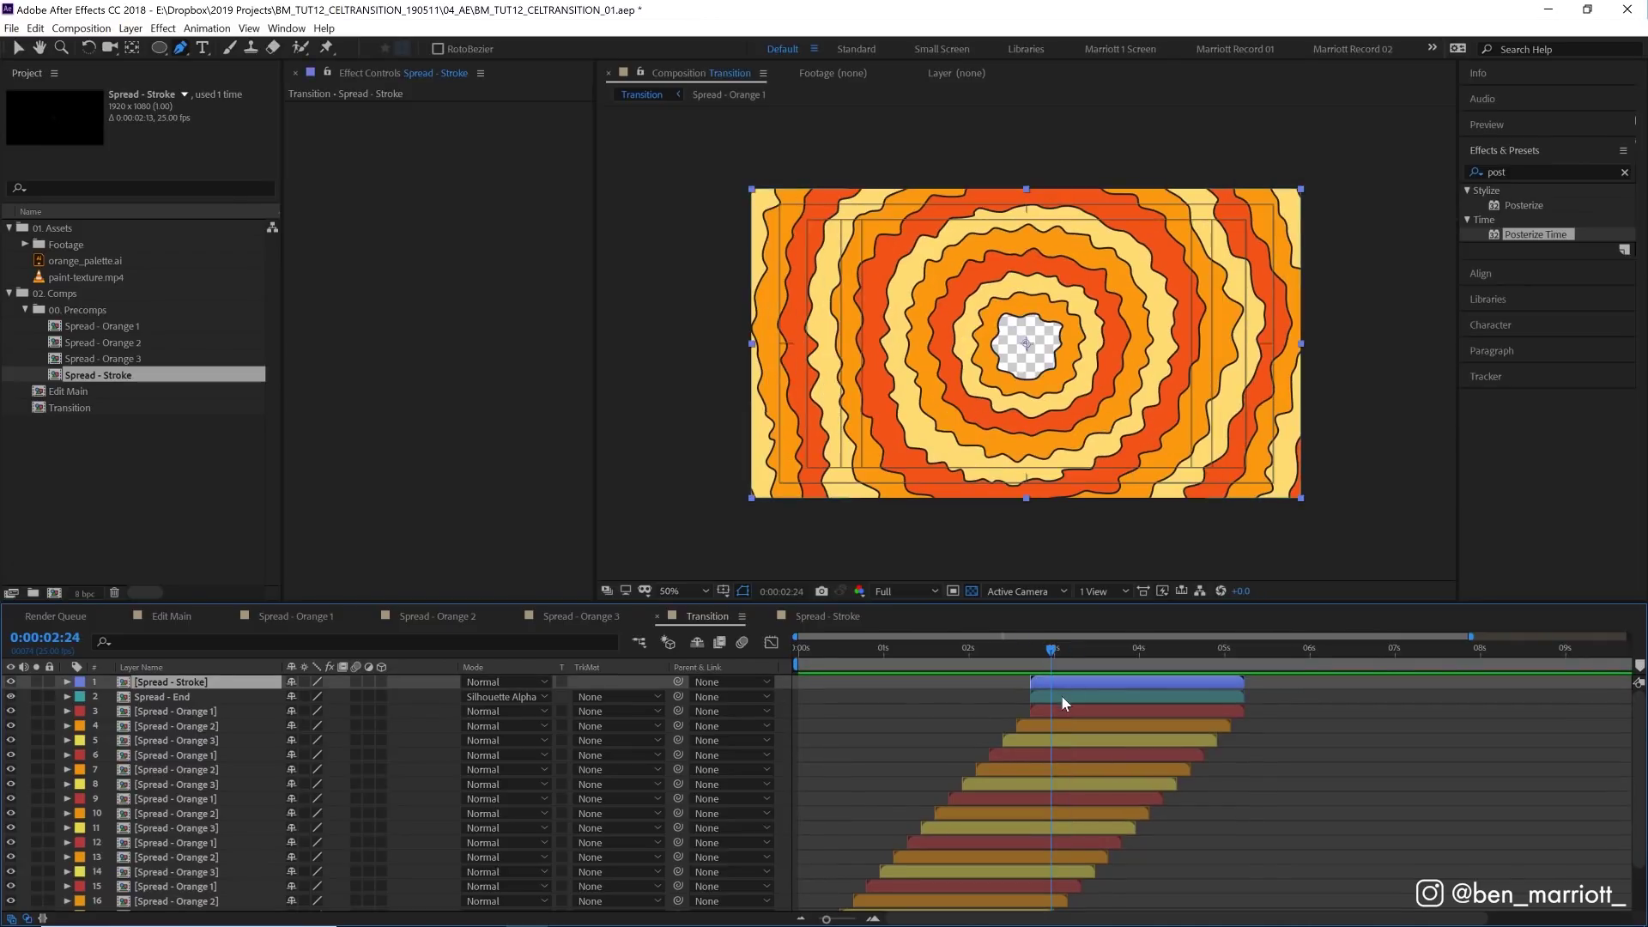
pyautogui.press('space')
pyautogui.keyDown('shift'); pyautogui.click(1063, 697); pyautogui.keyUp('shift')
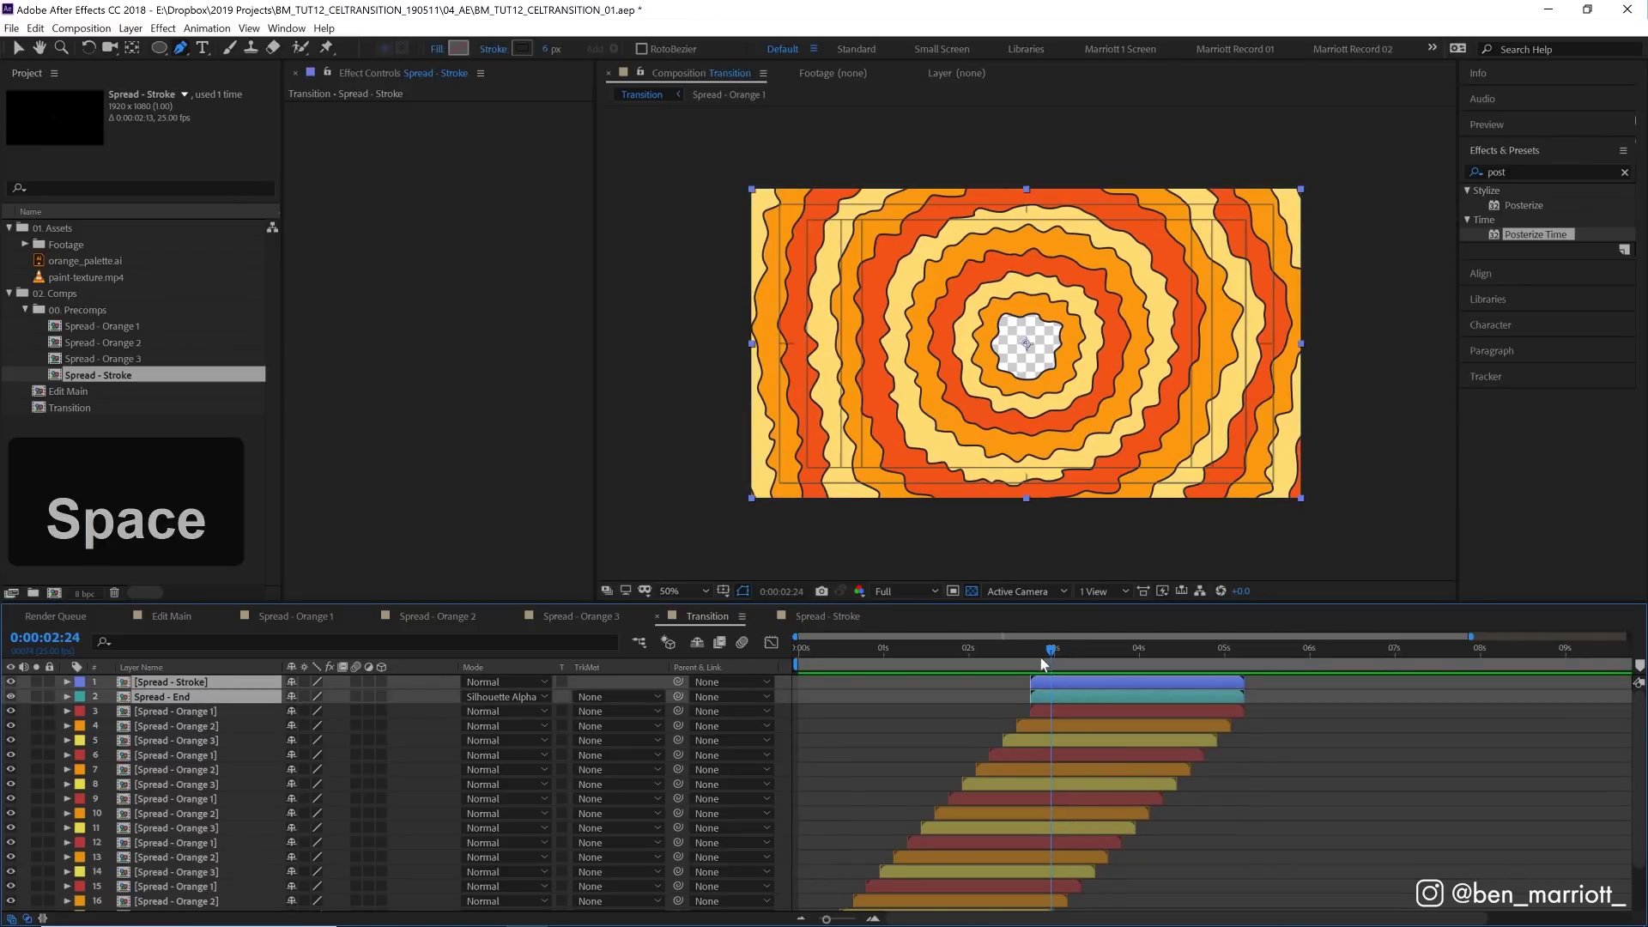
pyautogui.click(960, 656)
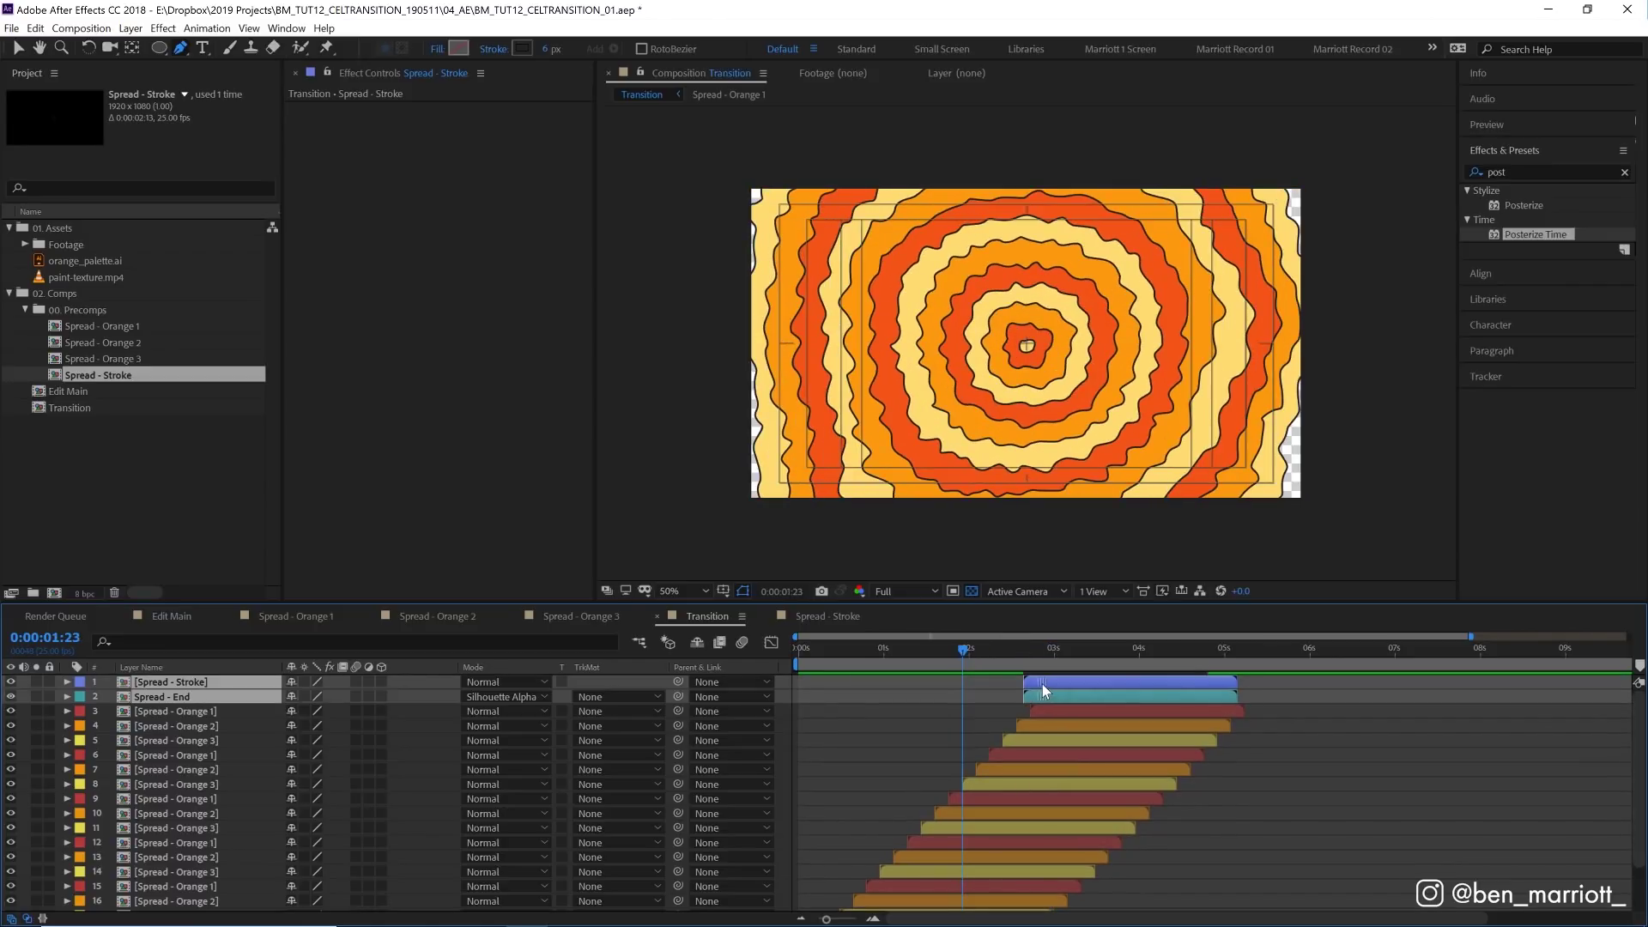
pyautogui.moveTo(1043, 684); pyautogui.dragTo(991, 690)
# Step: Slide Spread - Stroke and Spread - End together until both start around 0:00:02:01, previewing the timing
pyautogui.keyDown('shift'); pyautogui.click(1006, 691); pyautogui.keyUp('shift')
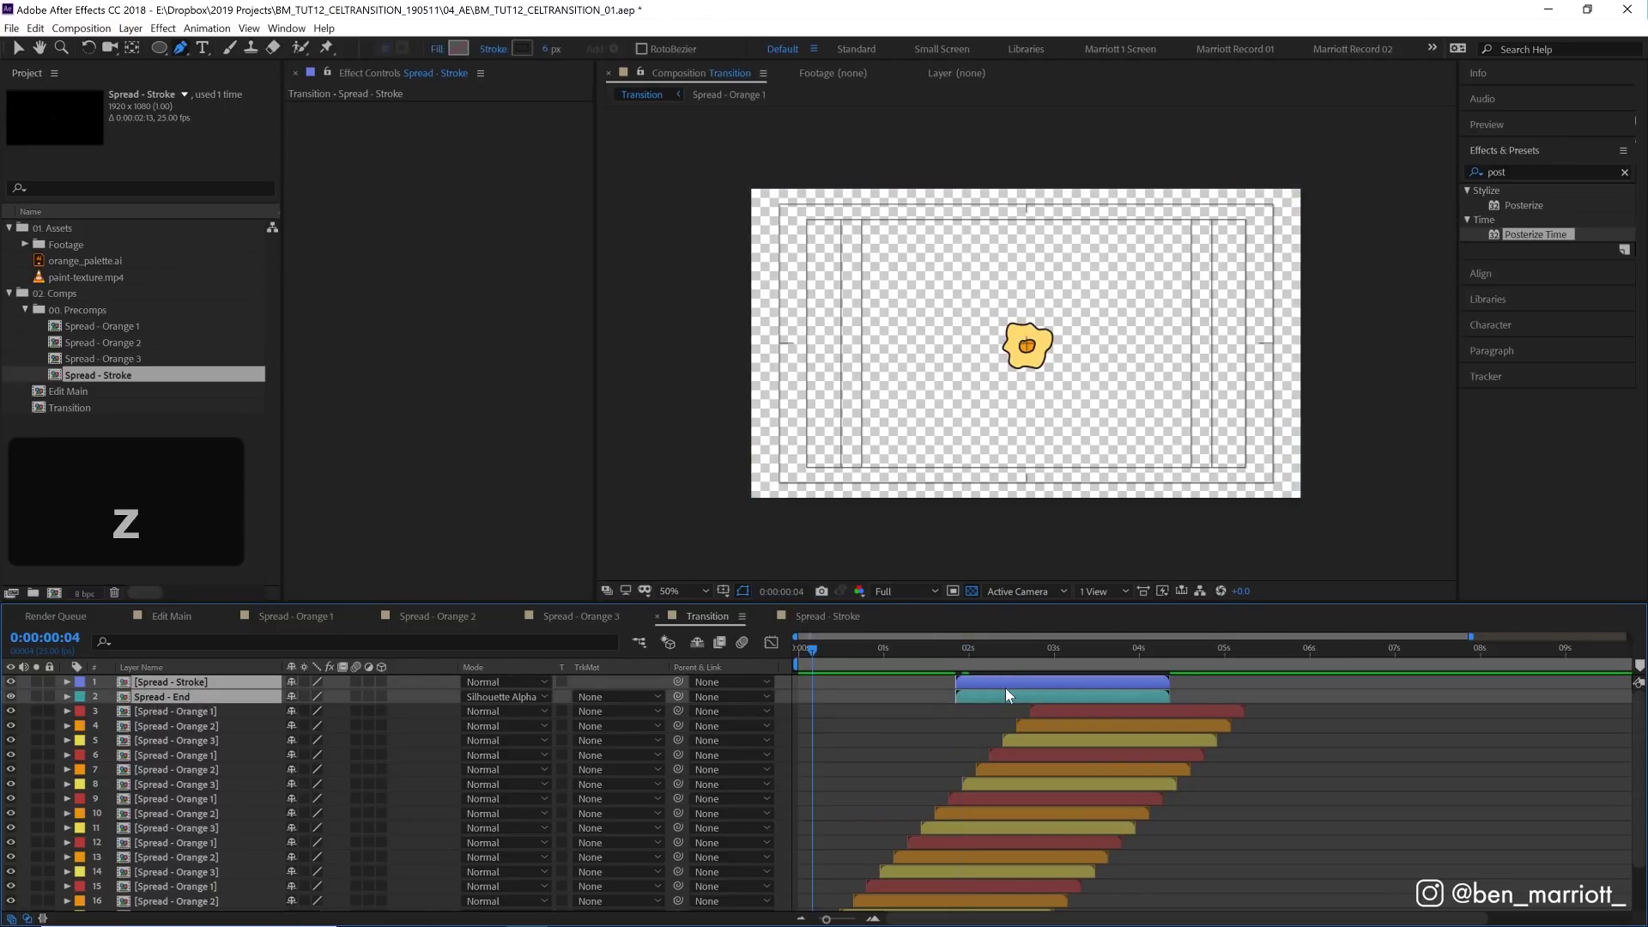
pyautogui.moveTo(1004, 689); pyautogui.dragTo(855, 682)
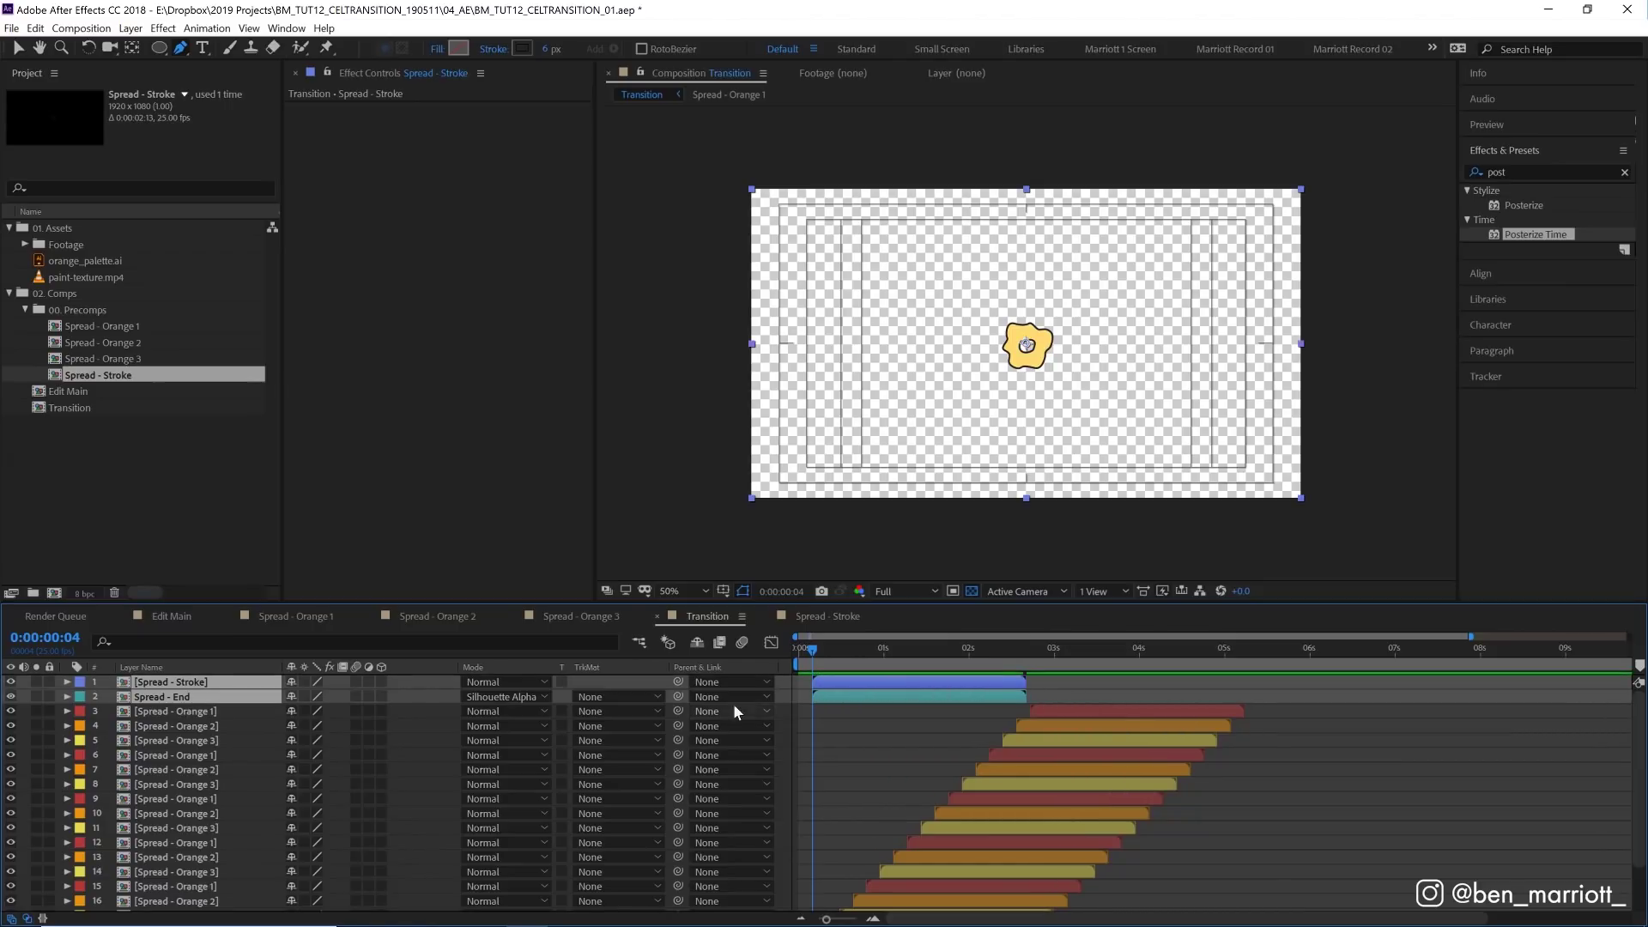
pyautogui.click(791, 647)
pyautogui.press('space')
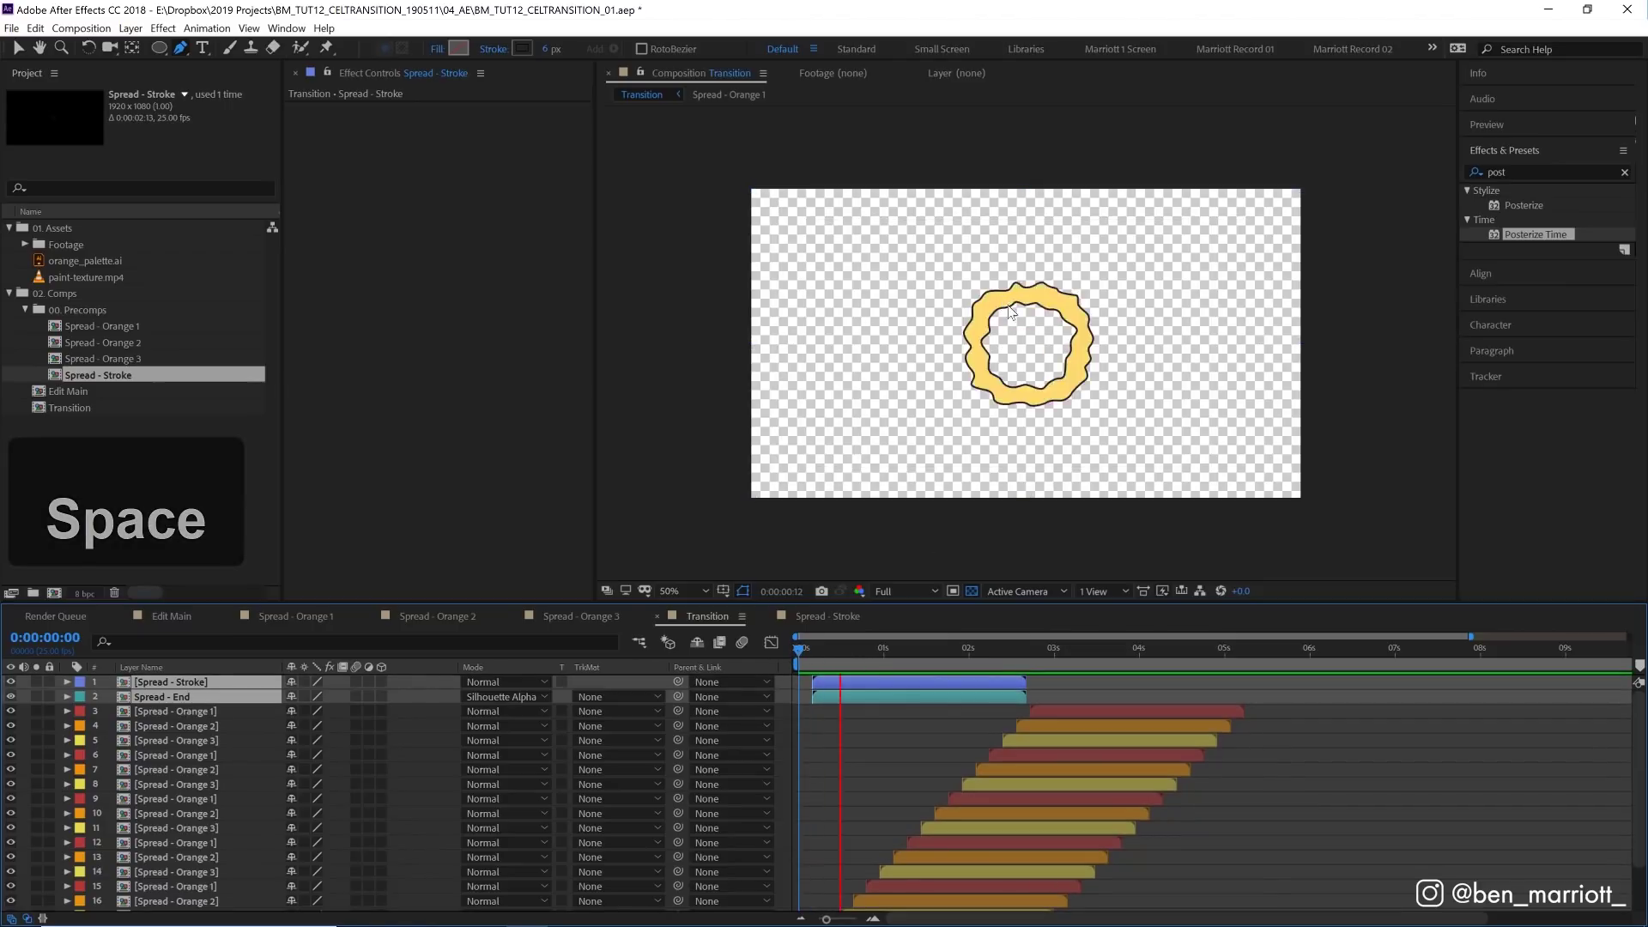
pyautogui.moveTo(831, 651)
pyautogui.mouseDown()
pyautogui.moveTo(898, 651)
pyautogui.moveTo(759, 646)
pyautogui.moveTo(847, 656)
pyautogui.moveTo(859, 635)
pyautogui.moveTo(802, 652)
pyautogui.moveTo(885, 651)
pyautogui.mouseUp()
pyautogui.press('space')
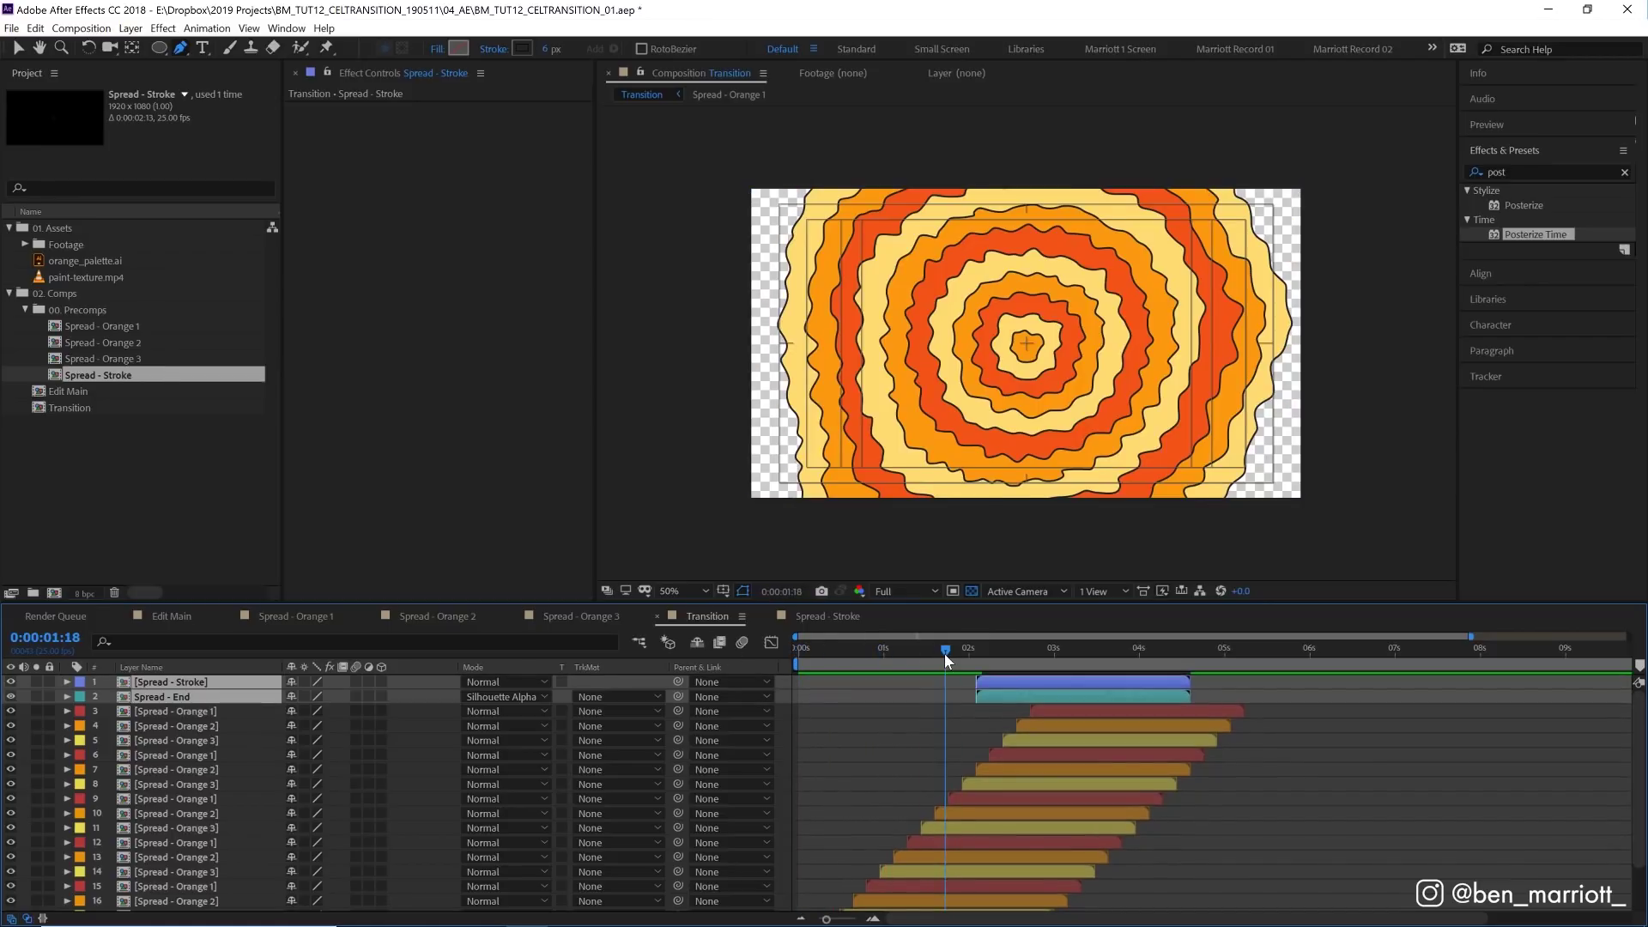
pyautogui.moveTo(946, 653); pyautogui.dragTo(1180, 666)
# Step: Nudge the two top layers two frames later, select layers 3–7 and preview from the start
pyautogui.press('z')
pyautogui.click(1179, 711)
pyautogui.keyDown('shift'); pyautogui.click(1172, 765); pyautogui.keyUp('shift')
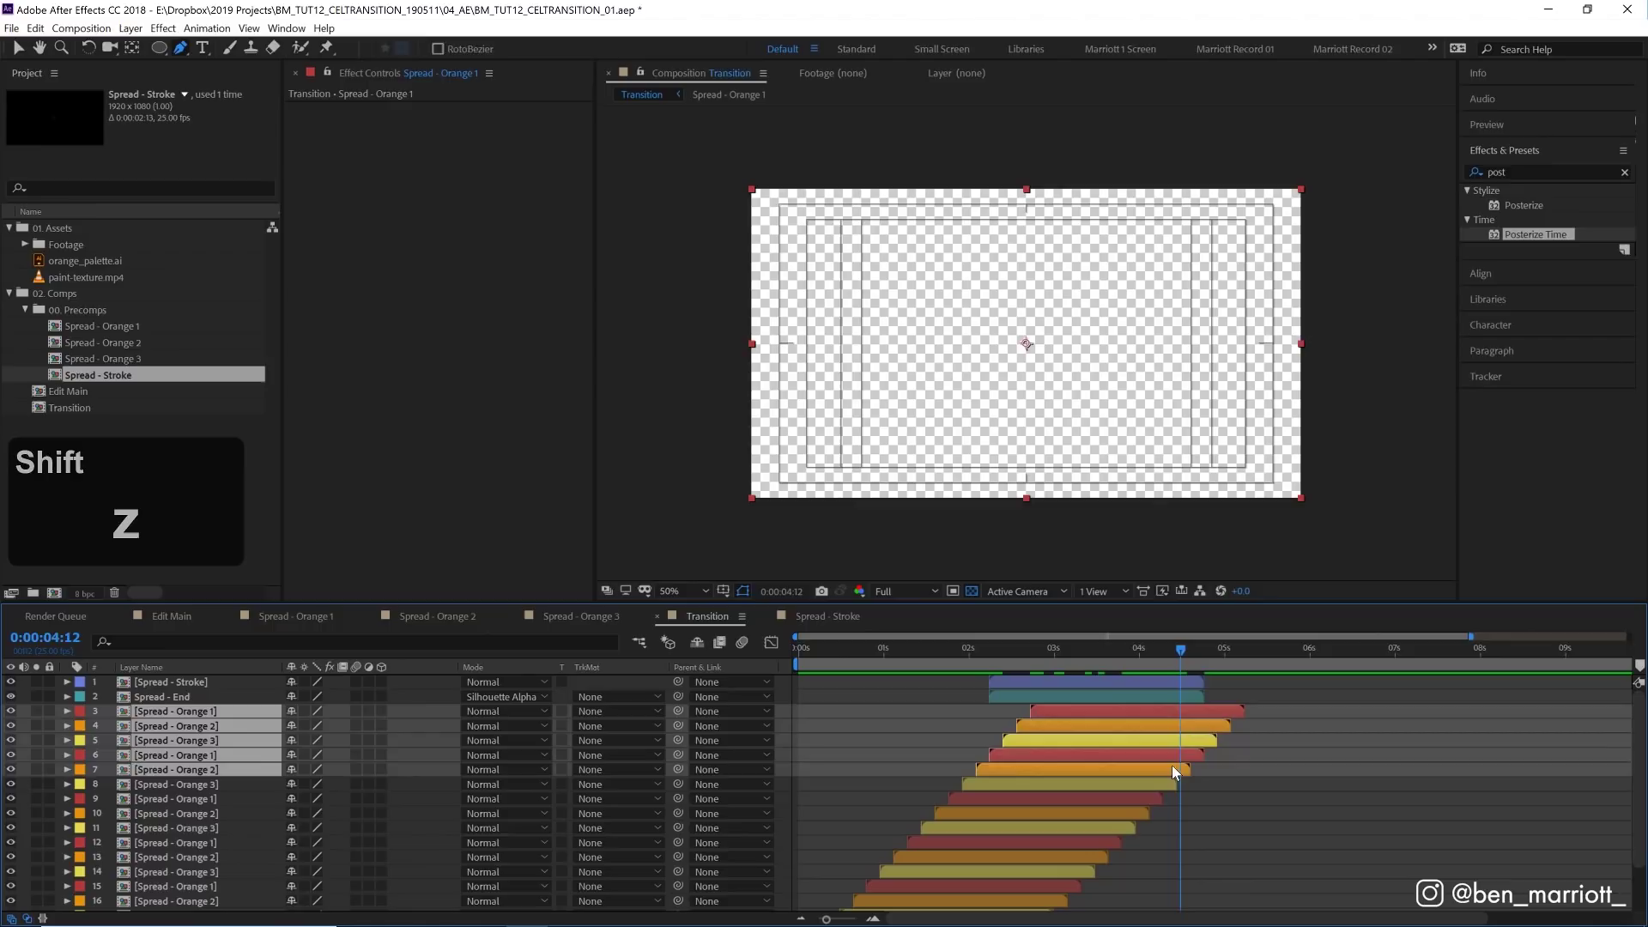
pyautogui.press('Home')
pyautogui.press('space')
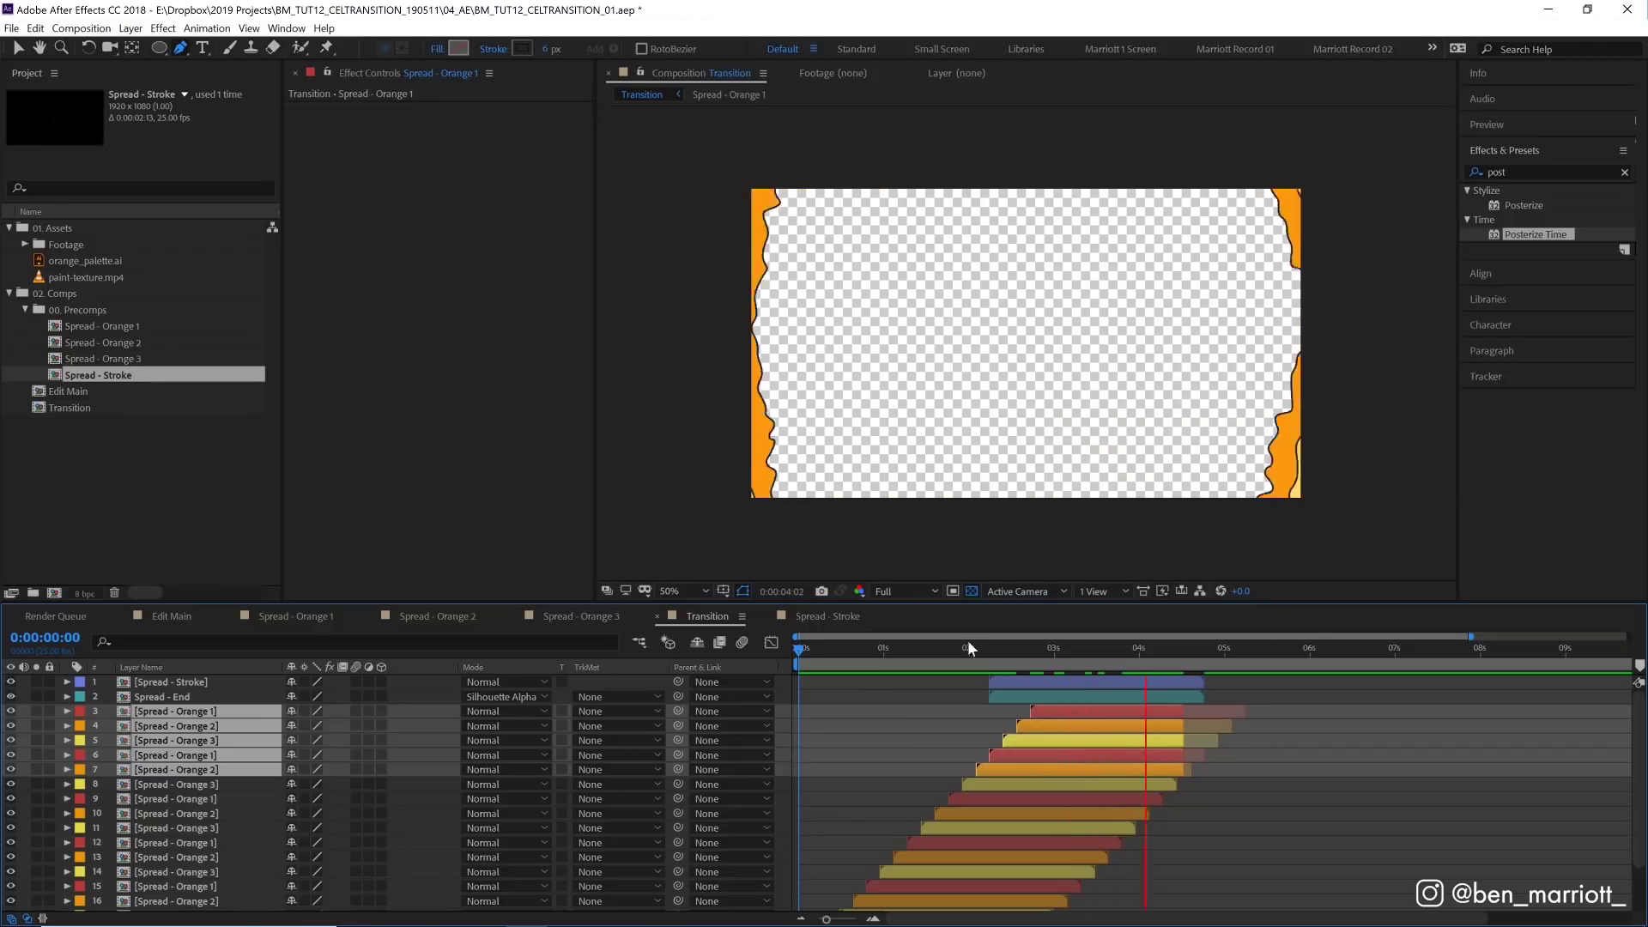
pyautogui.press('space')
pyautogui.press('space')
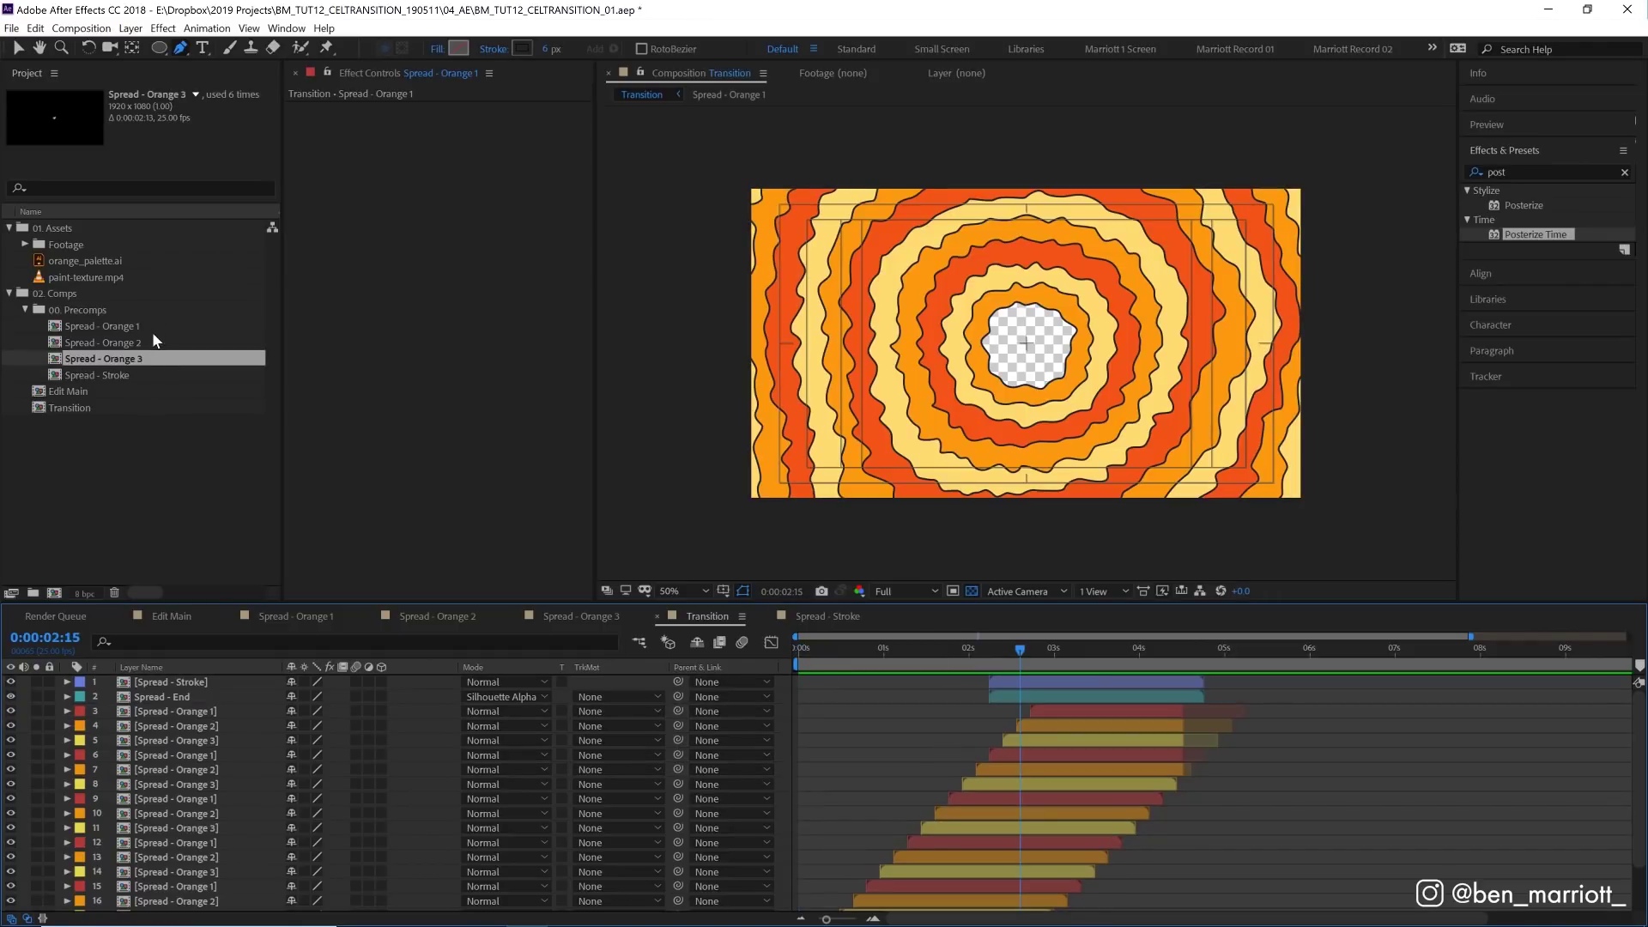
# Step: Duplicate the Spread - Orange 3 comp in the Project panel, creating Spread - Orange 4
pyautogui.click(152, 331)
pyautogui.click(158, 358)
pyautogui.click(157, 405)
pyautogui.click(147, 359)
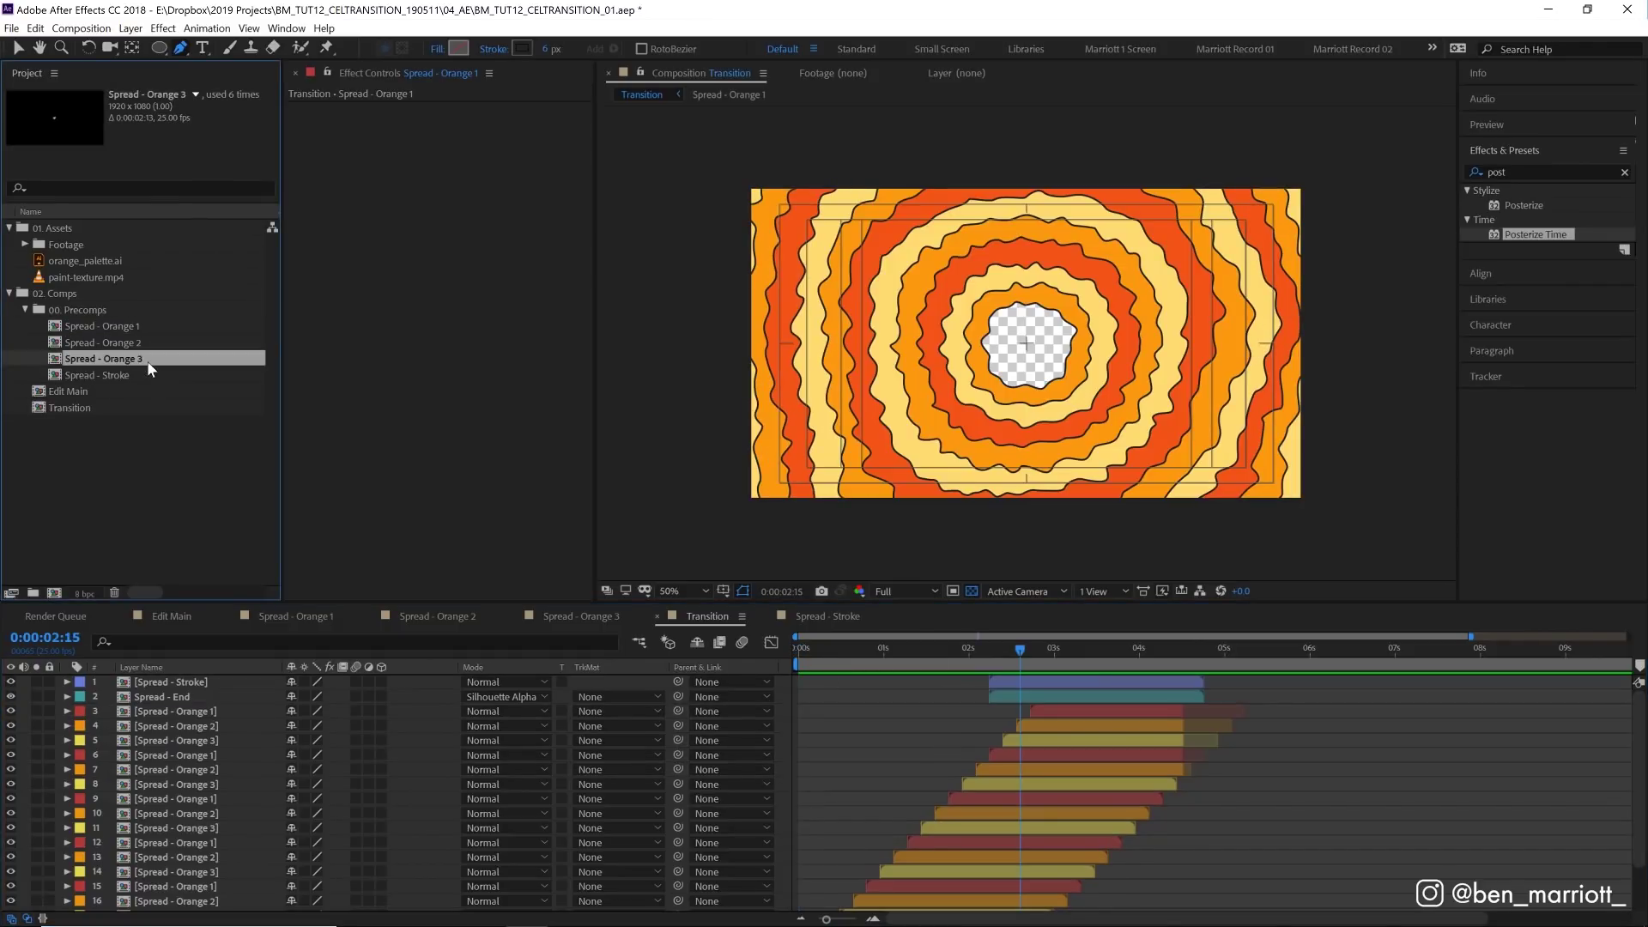
pyautogui.hotkey('ctrl', 'd')
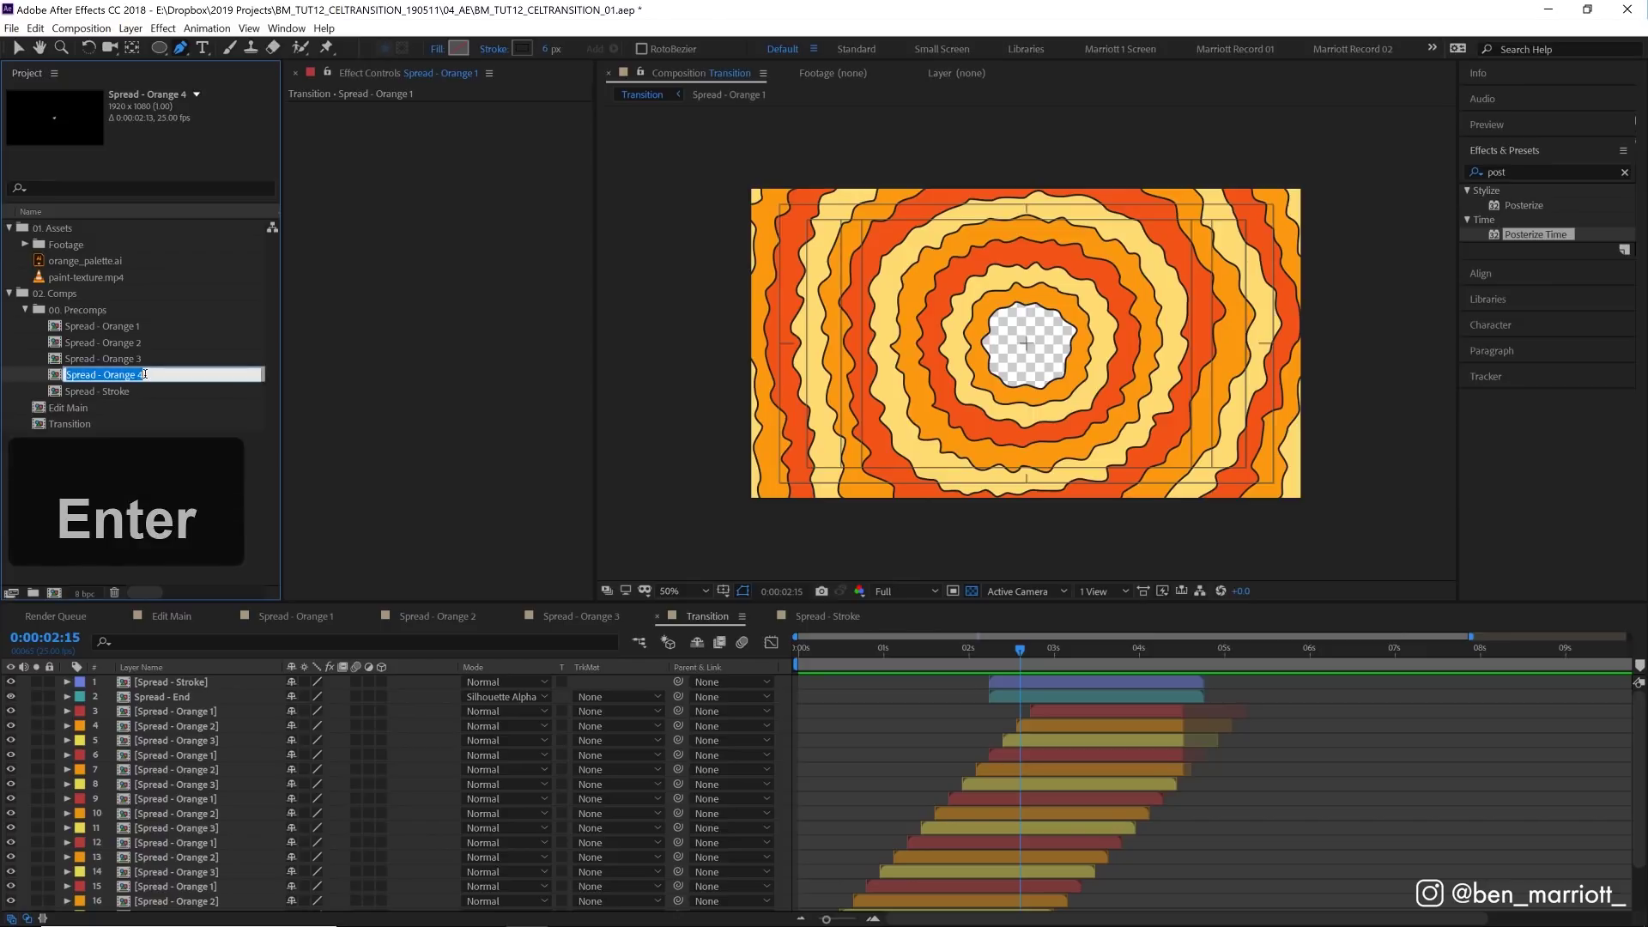
# Step: Name the copy Spread - Black White, then set its ring shapes' fill to white and stroke to black
pyautogui.press('BackSpace')
pyautogui.press('BackSpace')
pyautogui.press('BackSpace')
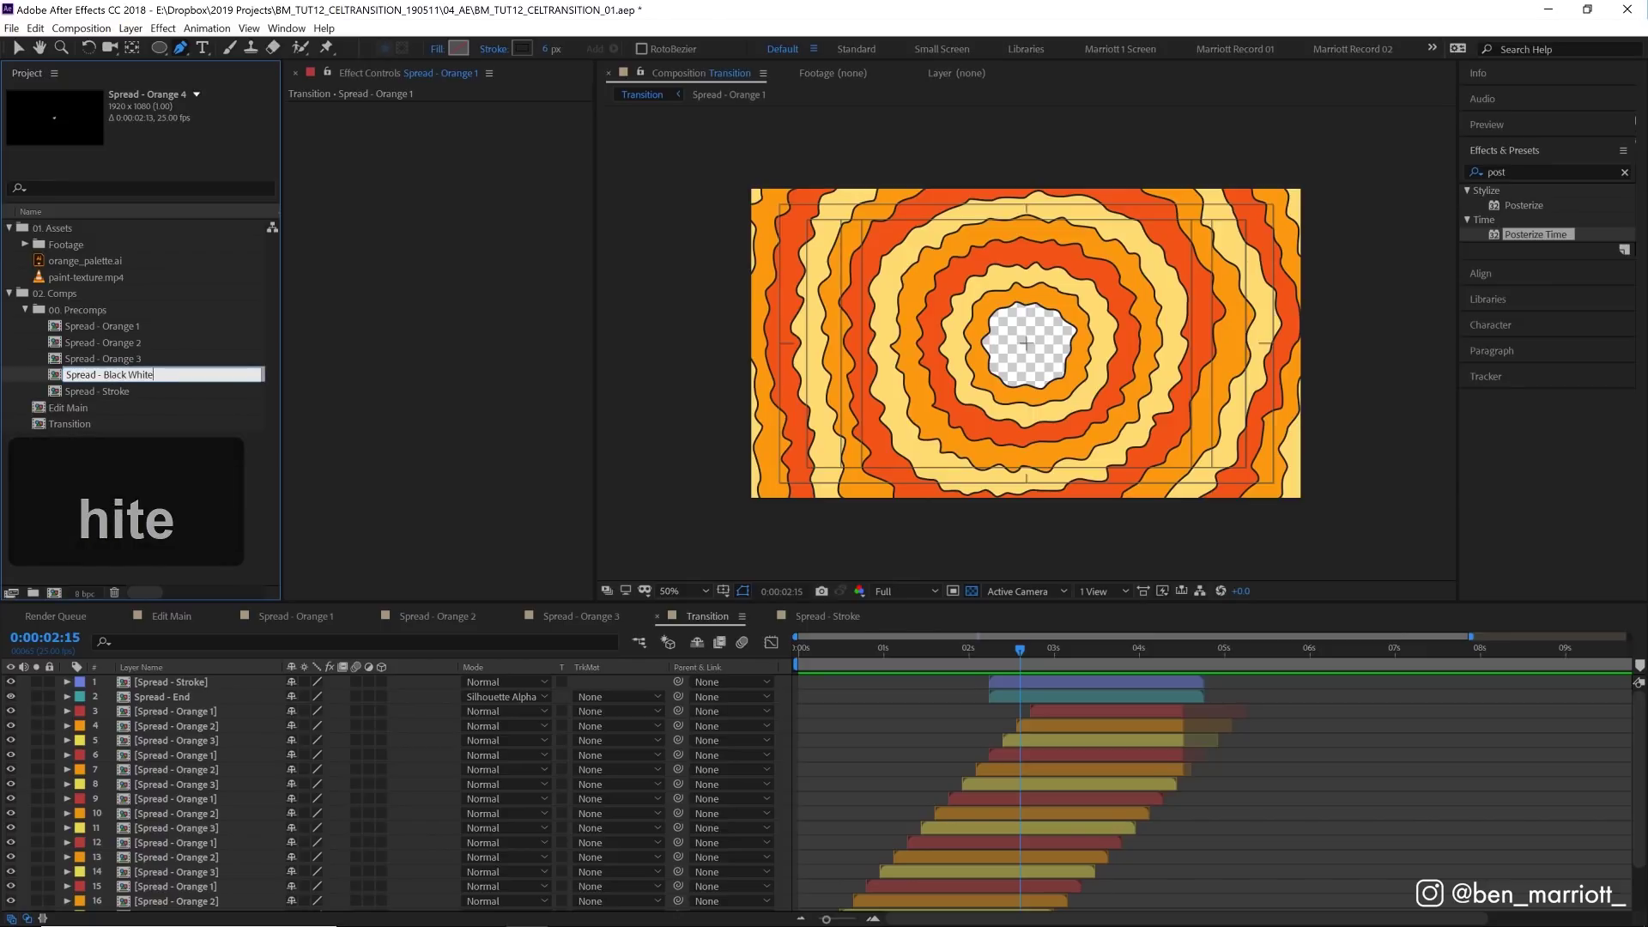
pyautogui.press('Return')
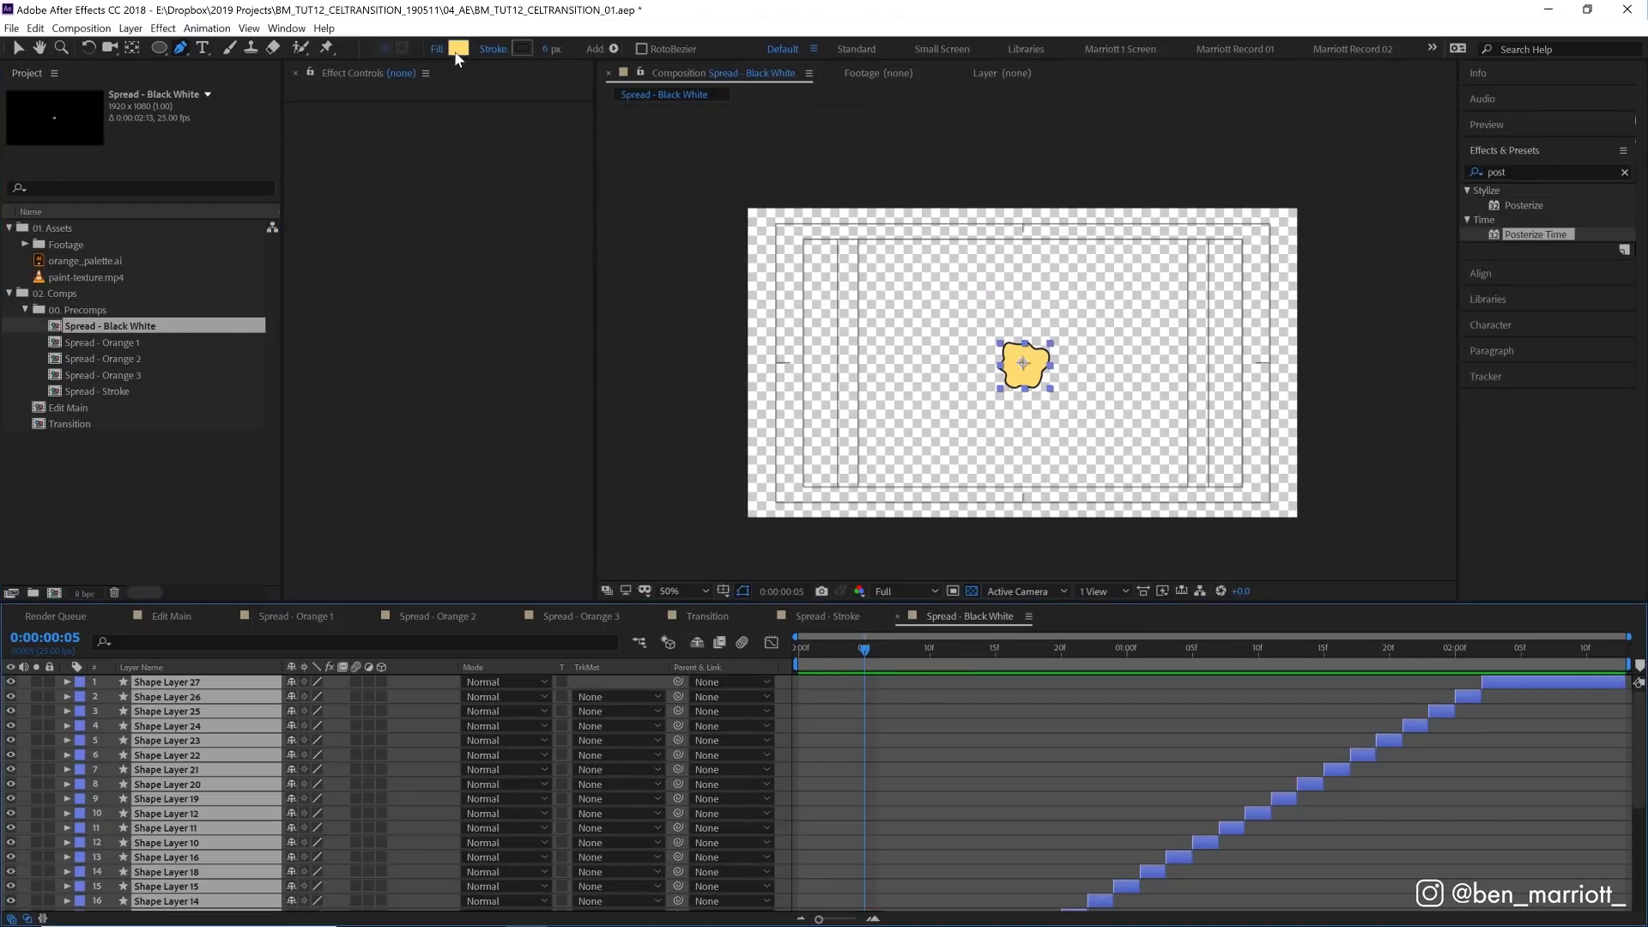
pyautogui.click(458, 48)
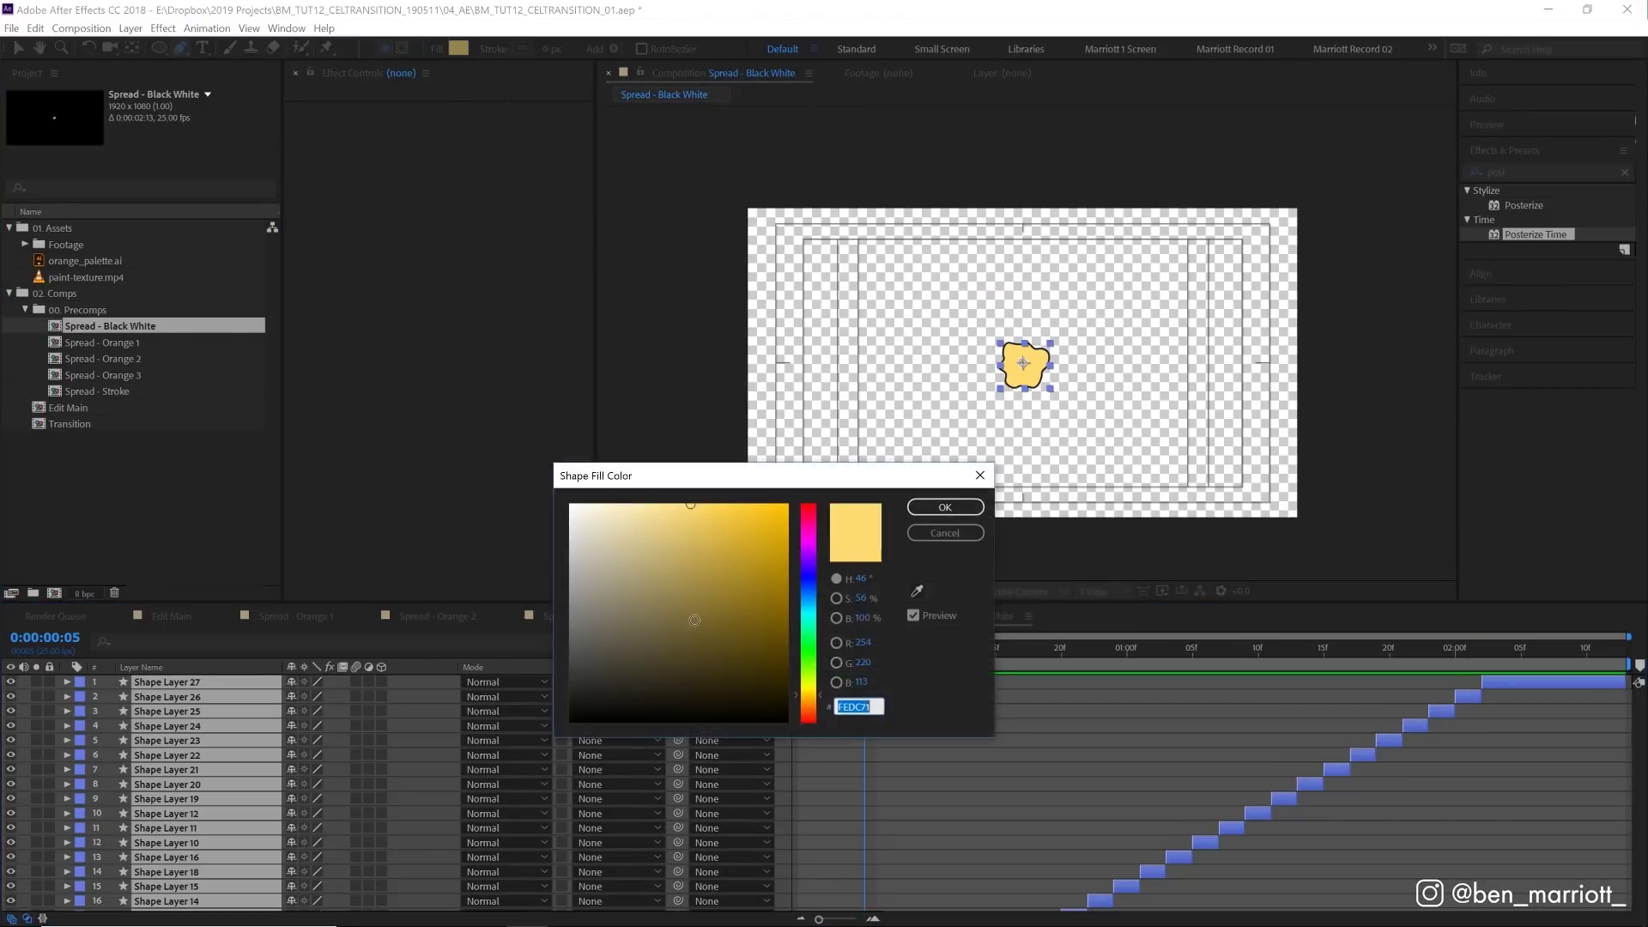
pyautogui.click(942, 506)
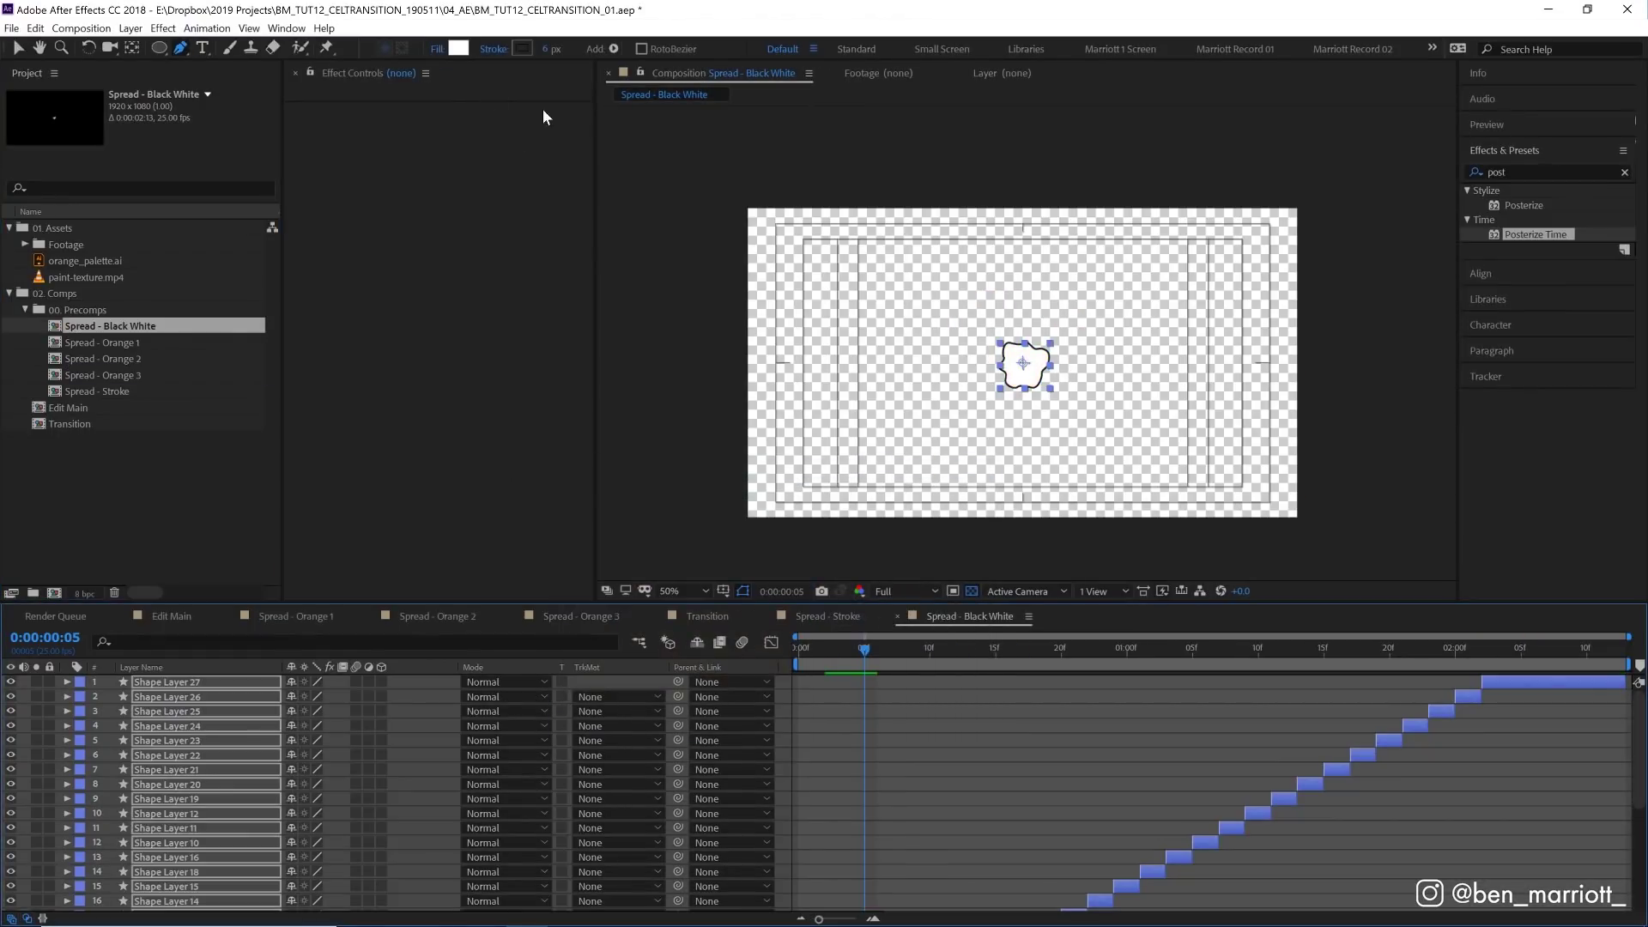
pyautogui.click(521, 49)
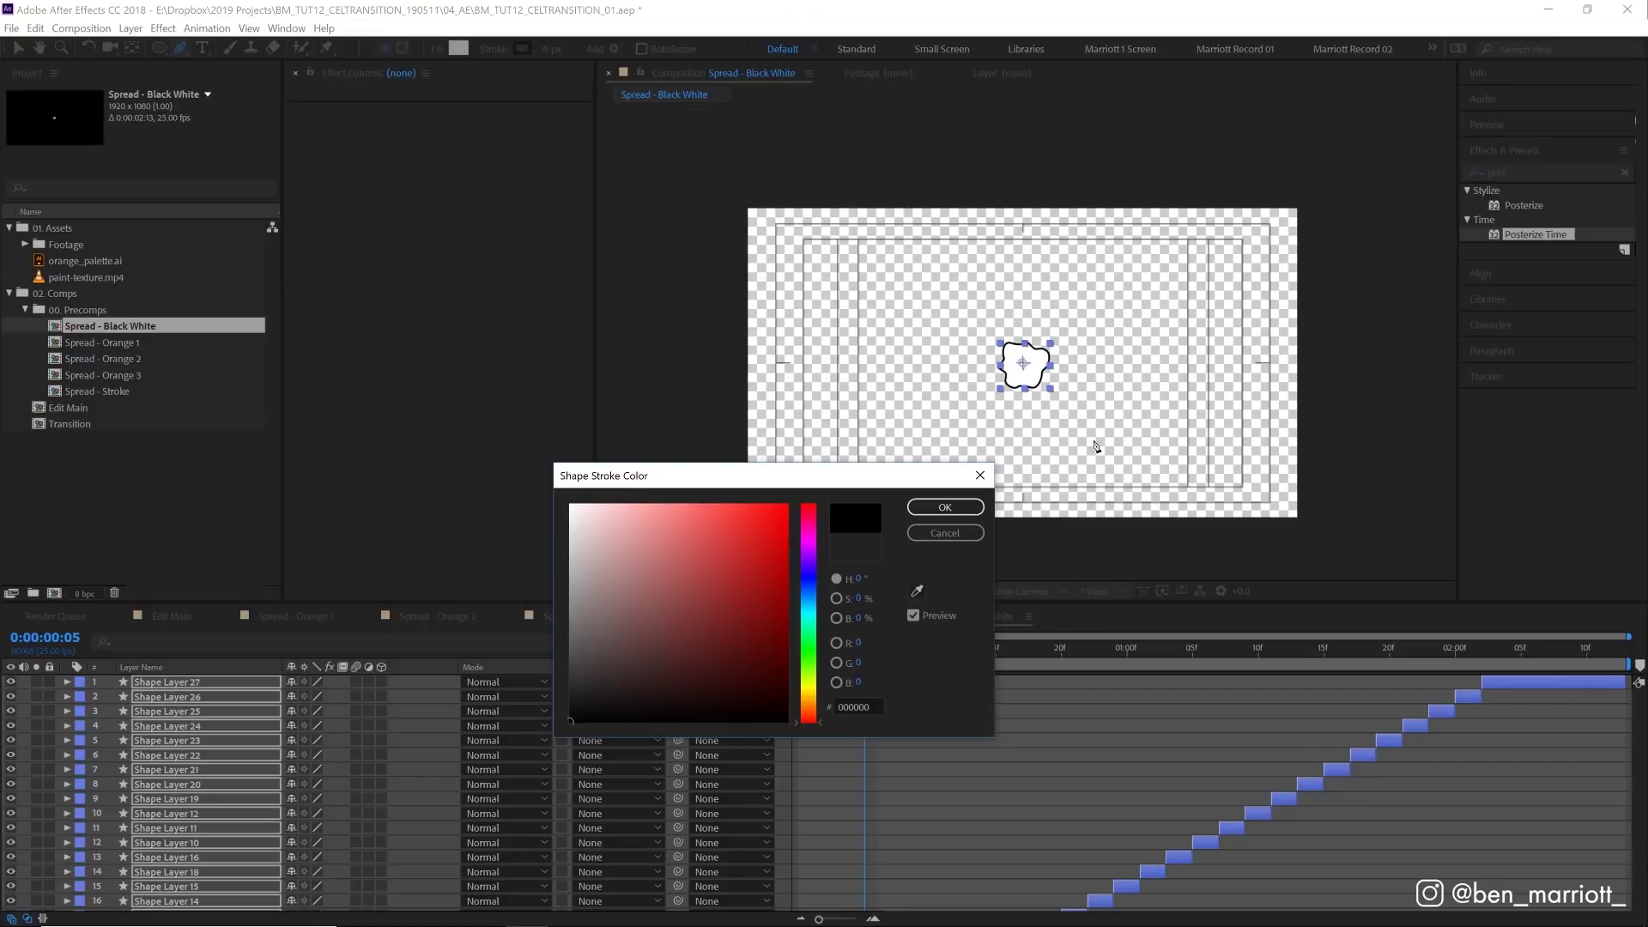
pyautogui.click(939, 509)
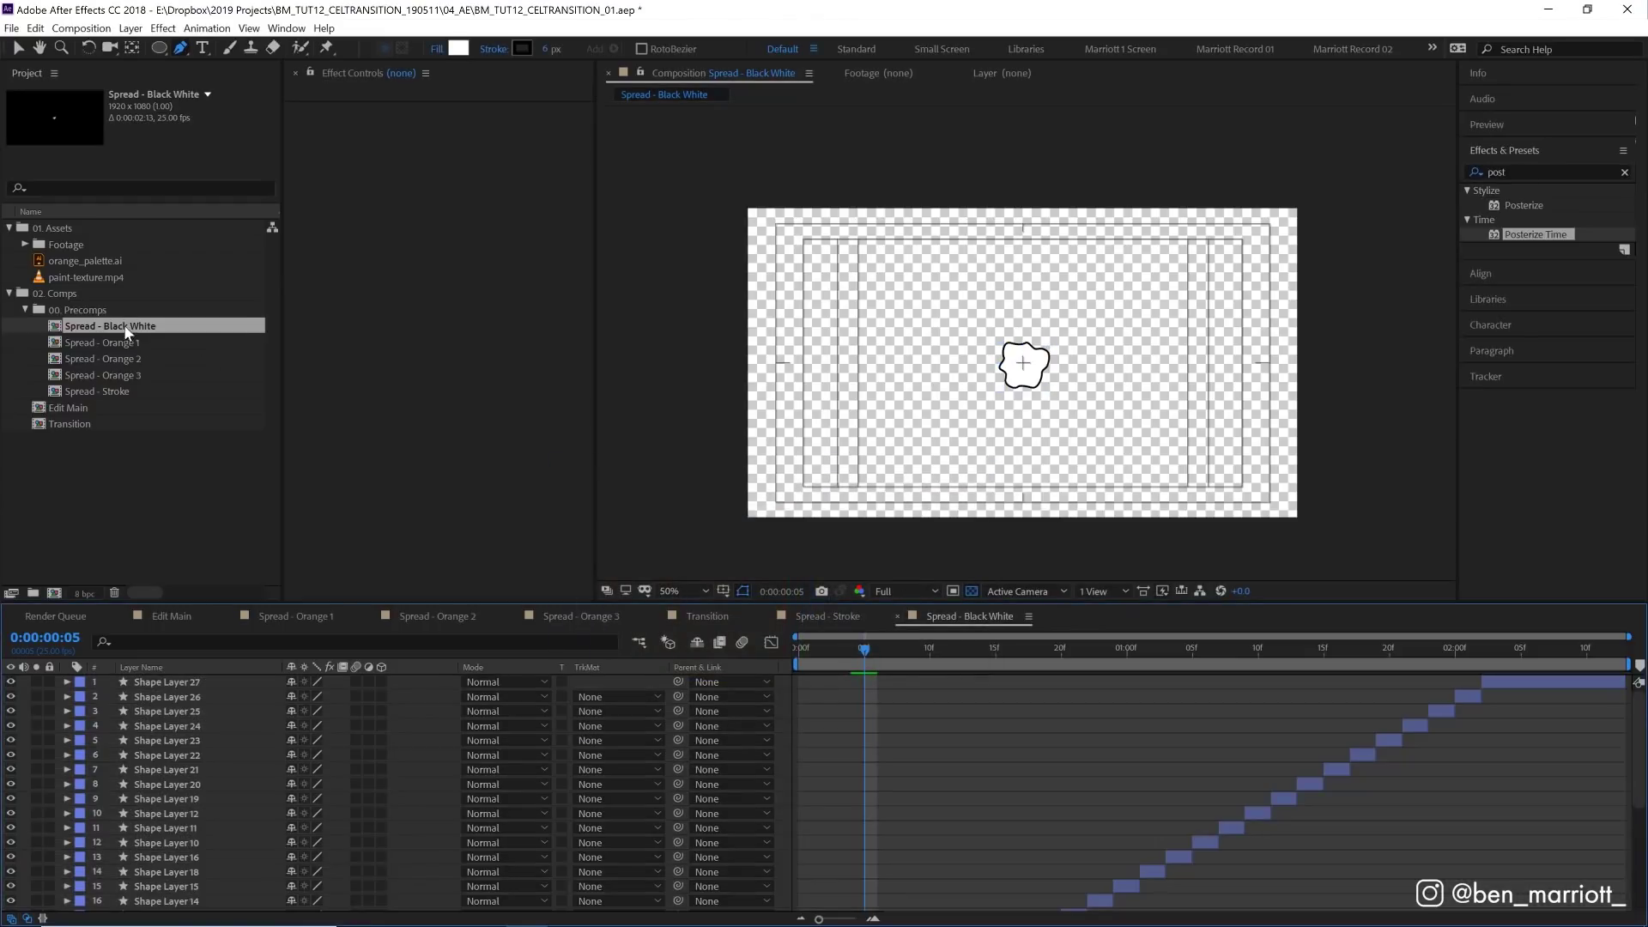
# Step: Make a new comp from Spread - Black White, duplicate the layer and start the top copy later
pyautogui.moveTo(61, 584); pyautogui.dragTo(53, 594)
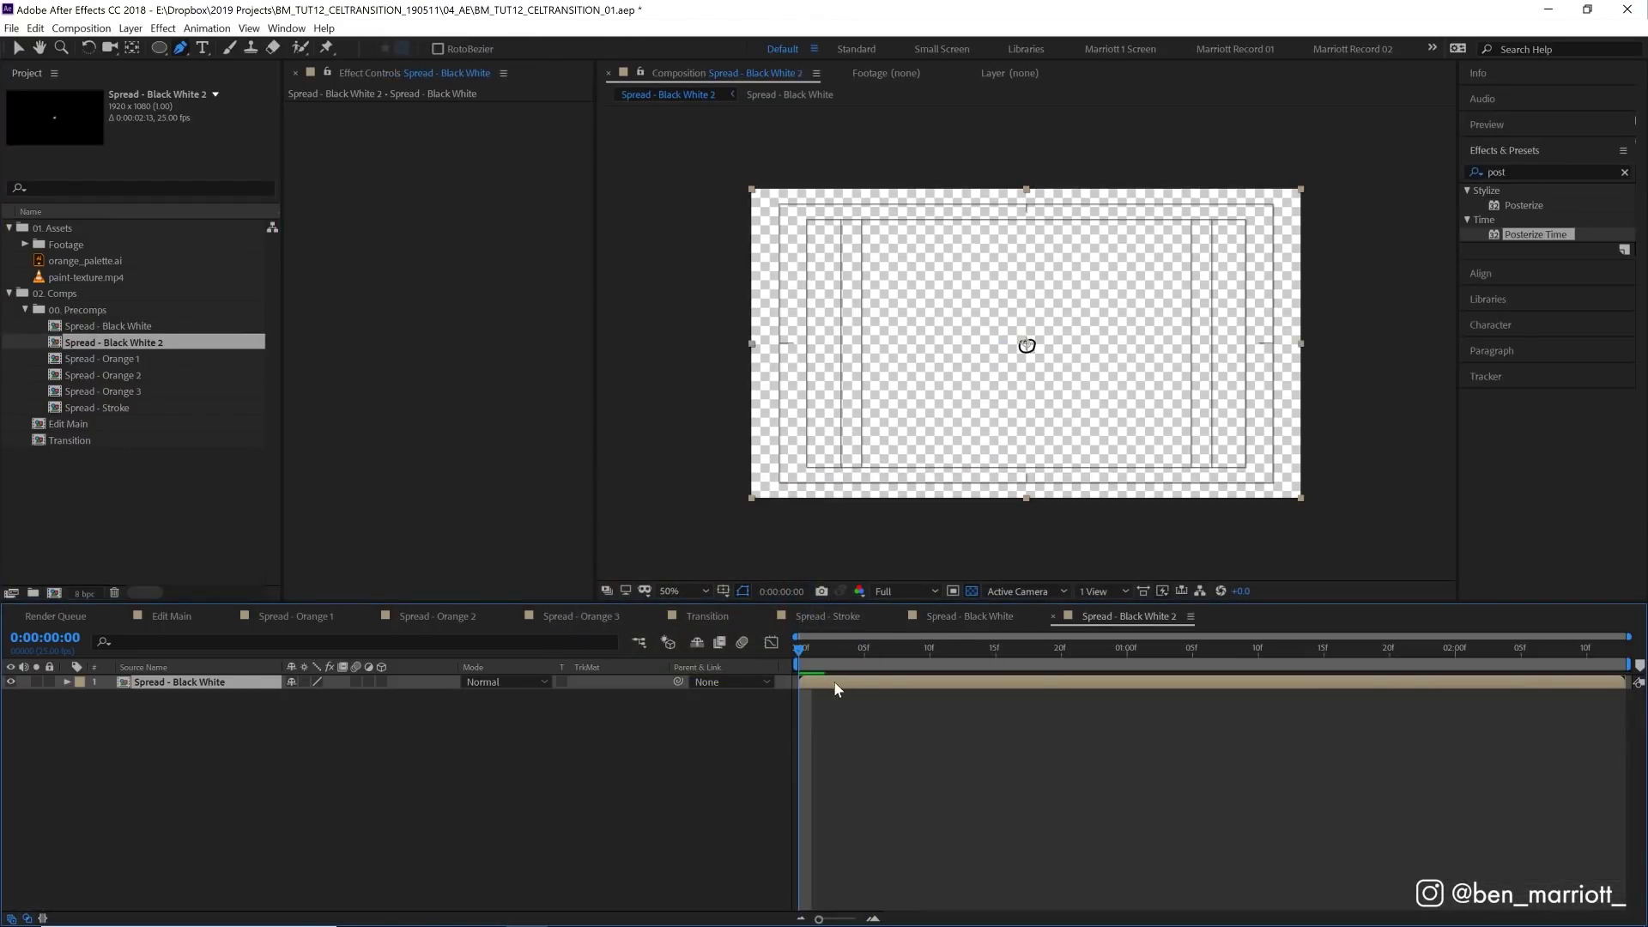
pyautogui.hotkey('ctrl', 'd')
pyautogui.hotkey('ctrl', 'd')
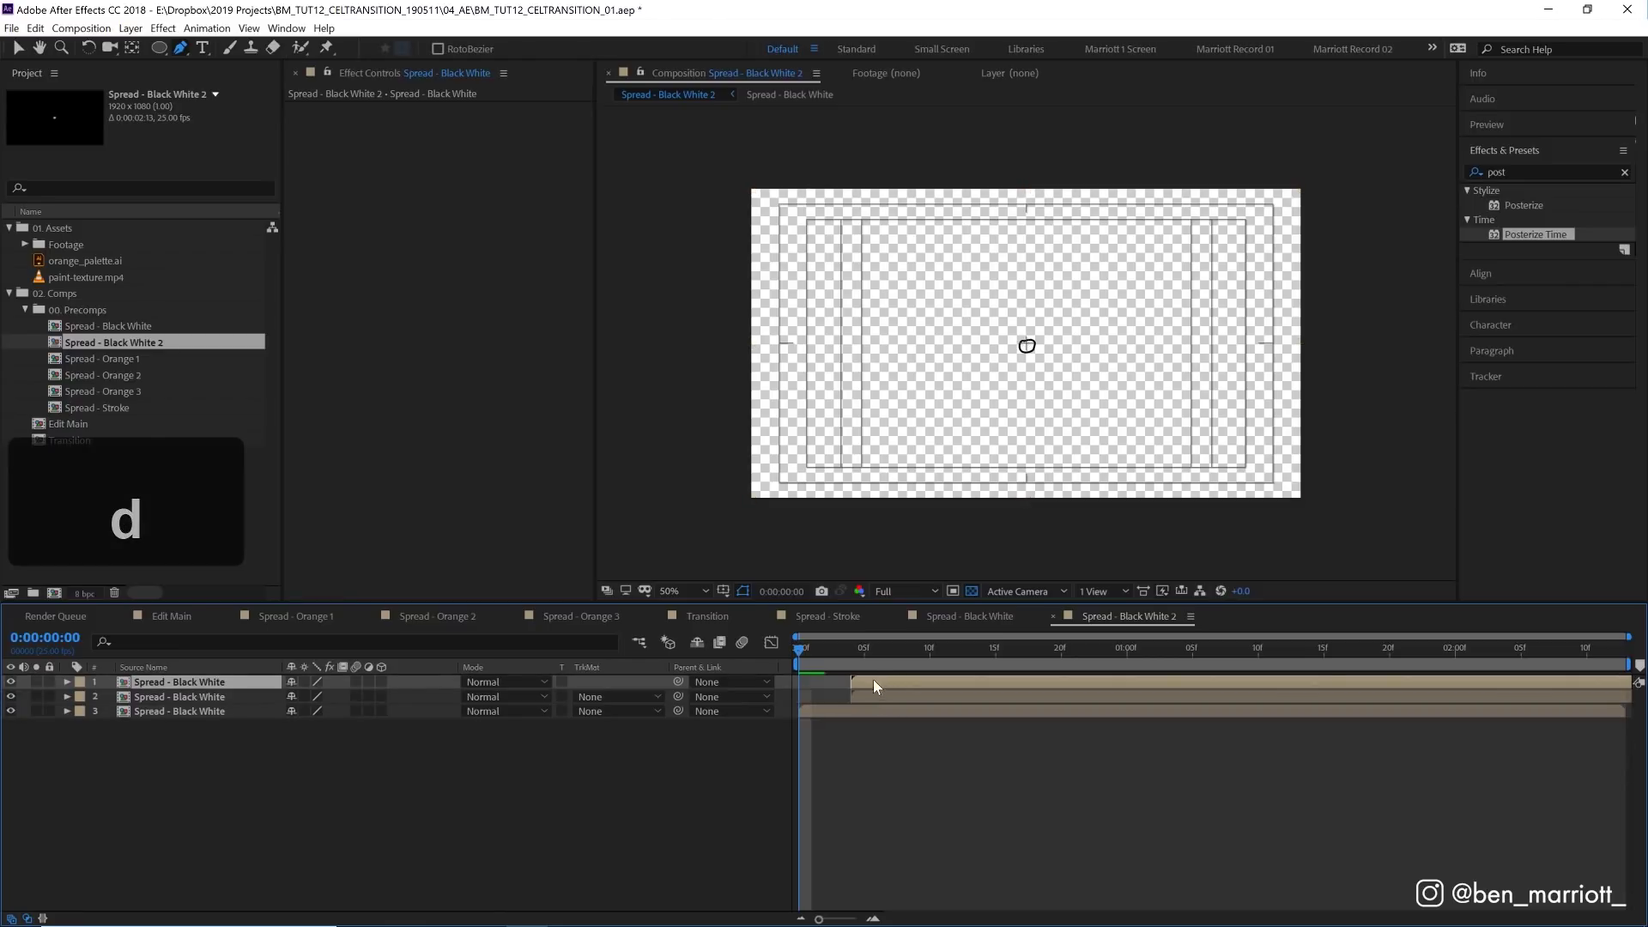
pyautogui.moveTo(873, 678); pyautogui.dragTo(1053, 652)
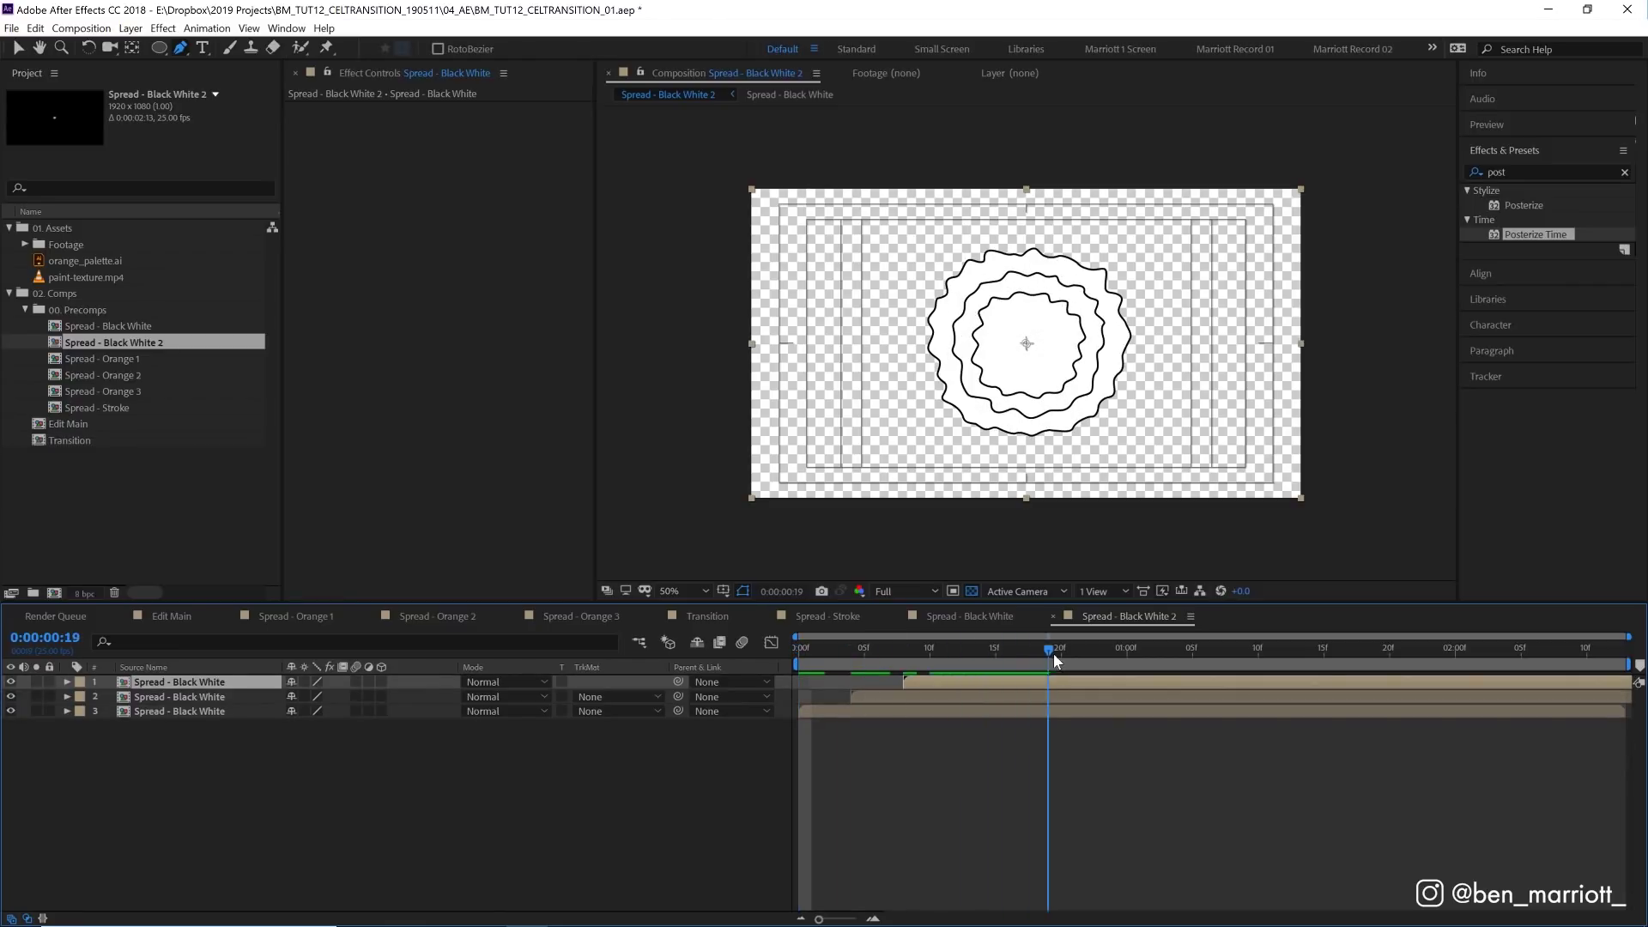
# Step: Apply Tint to the second Spread - Black White layer with white mapped to red
pyautogui.click(945, 698)
pyautogui.click(1524, 170)
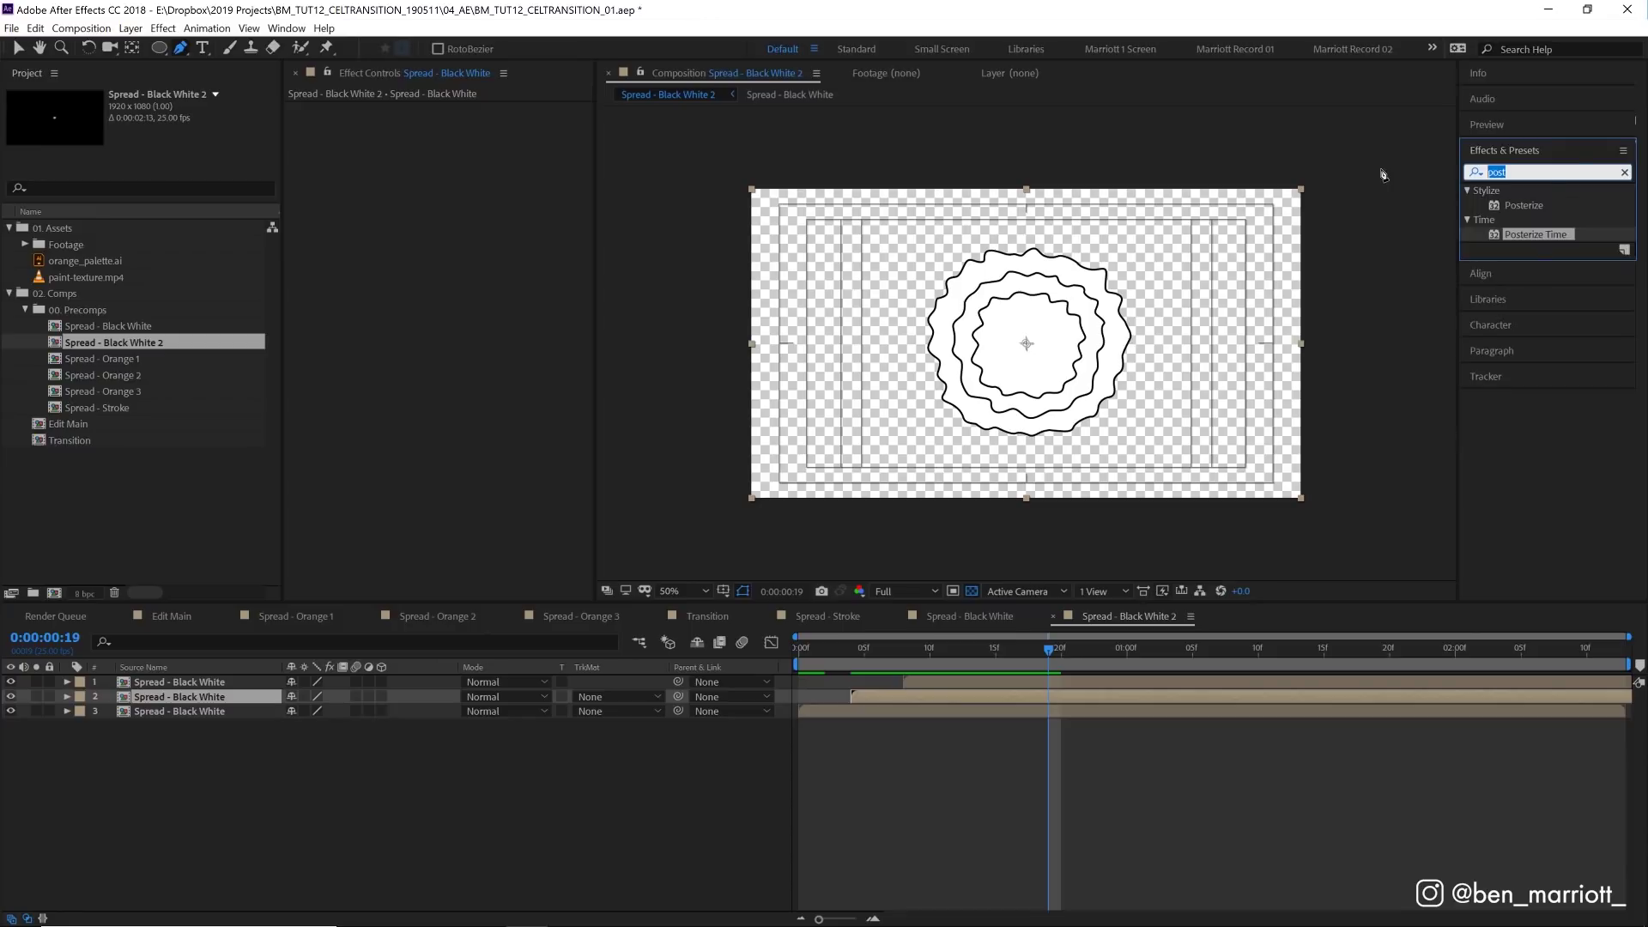
pyautogui.write('tint')
pyautogui.doubleClick(1526, 248)
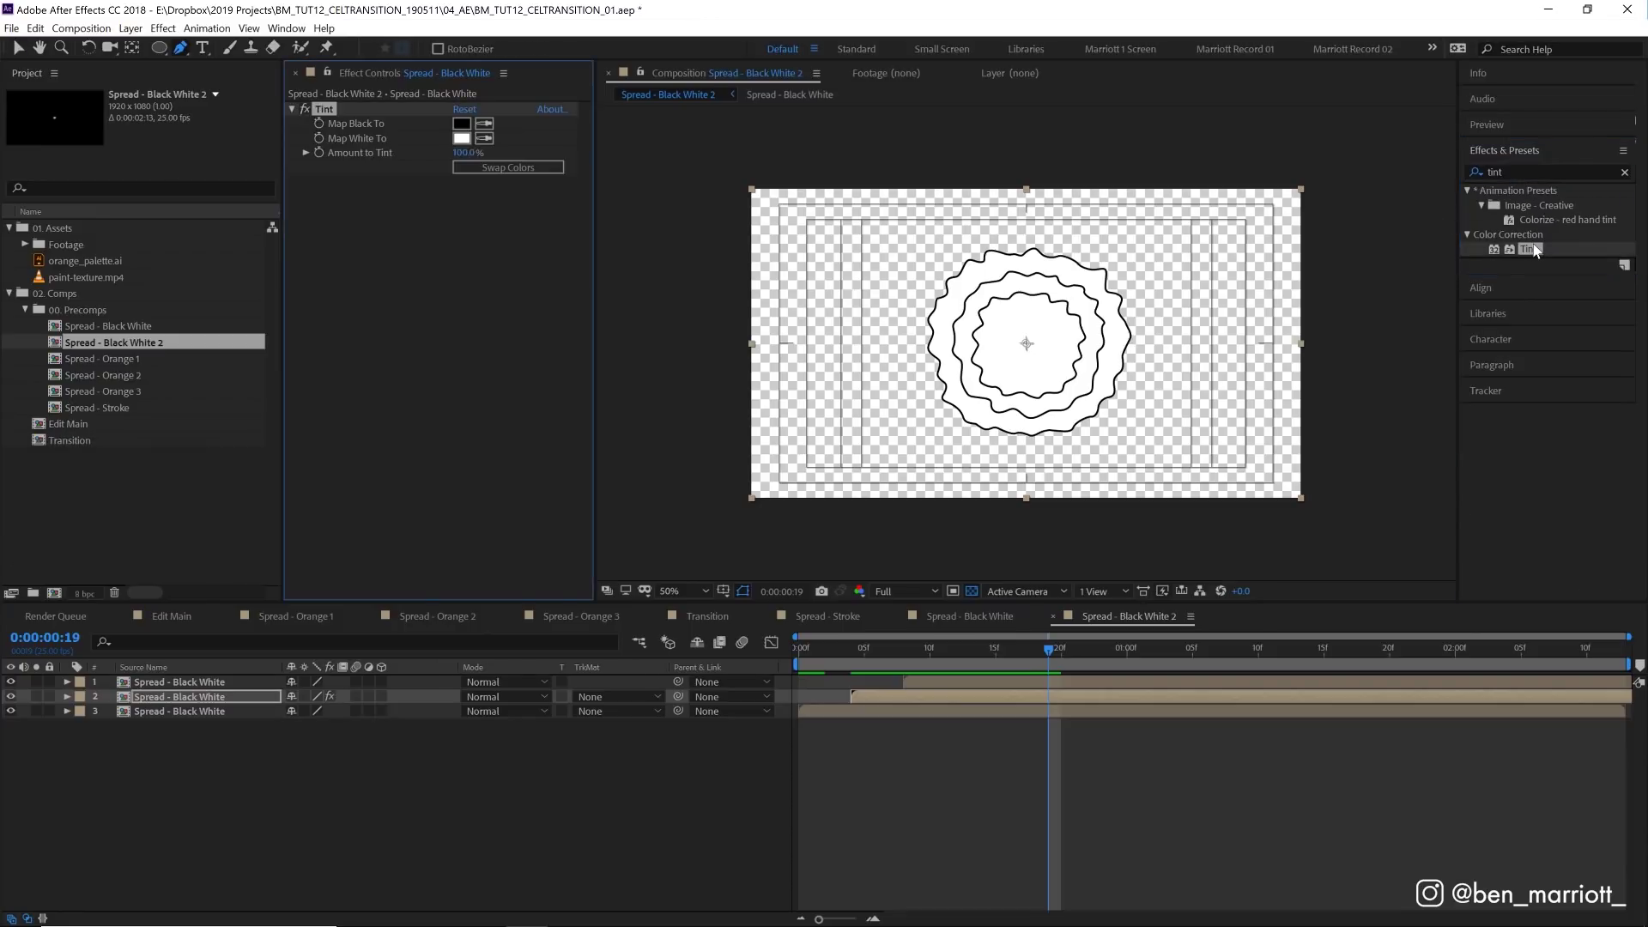
pyautogui.press('v')
pyautogui.click(461, 138)
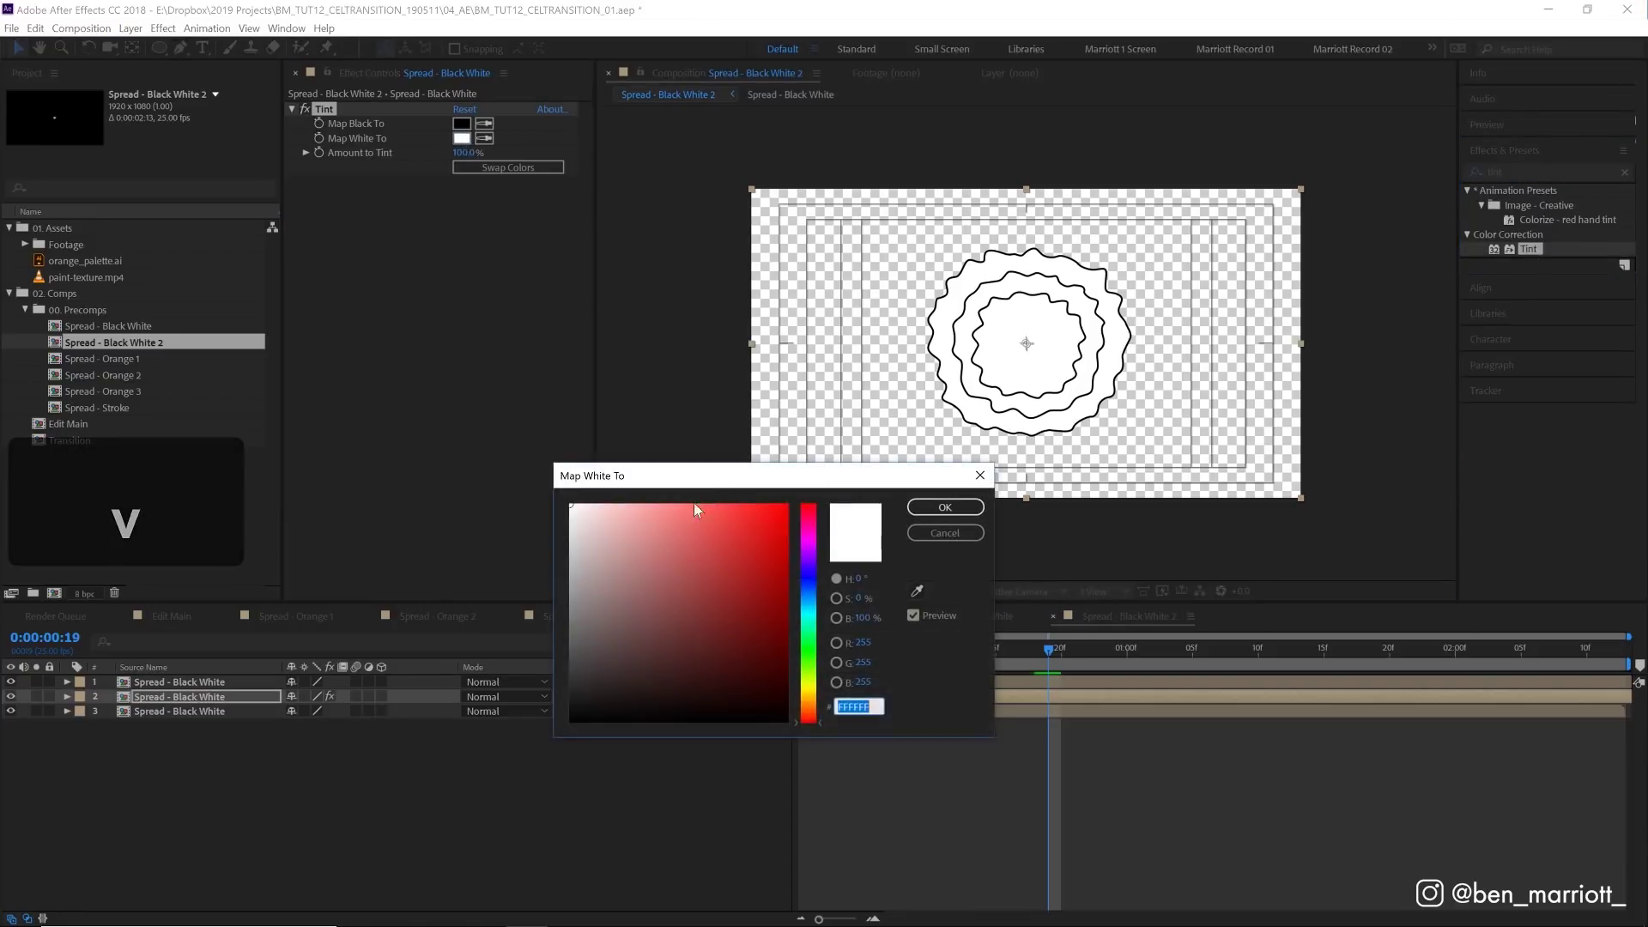
pyautogui.click(737, 503)
pyautogui.click(942, 507)
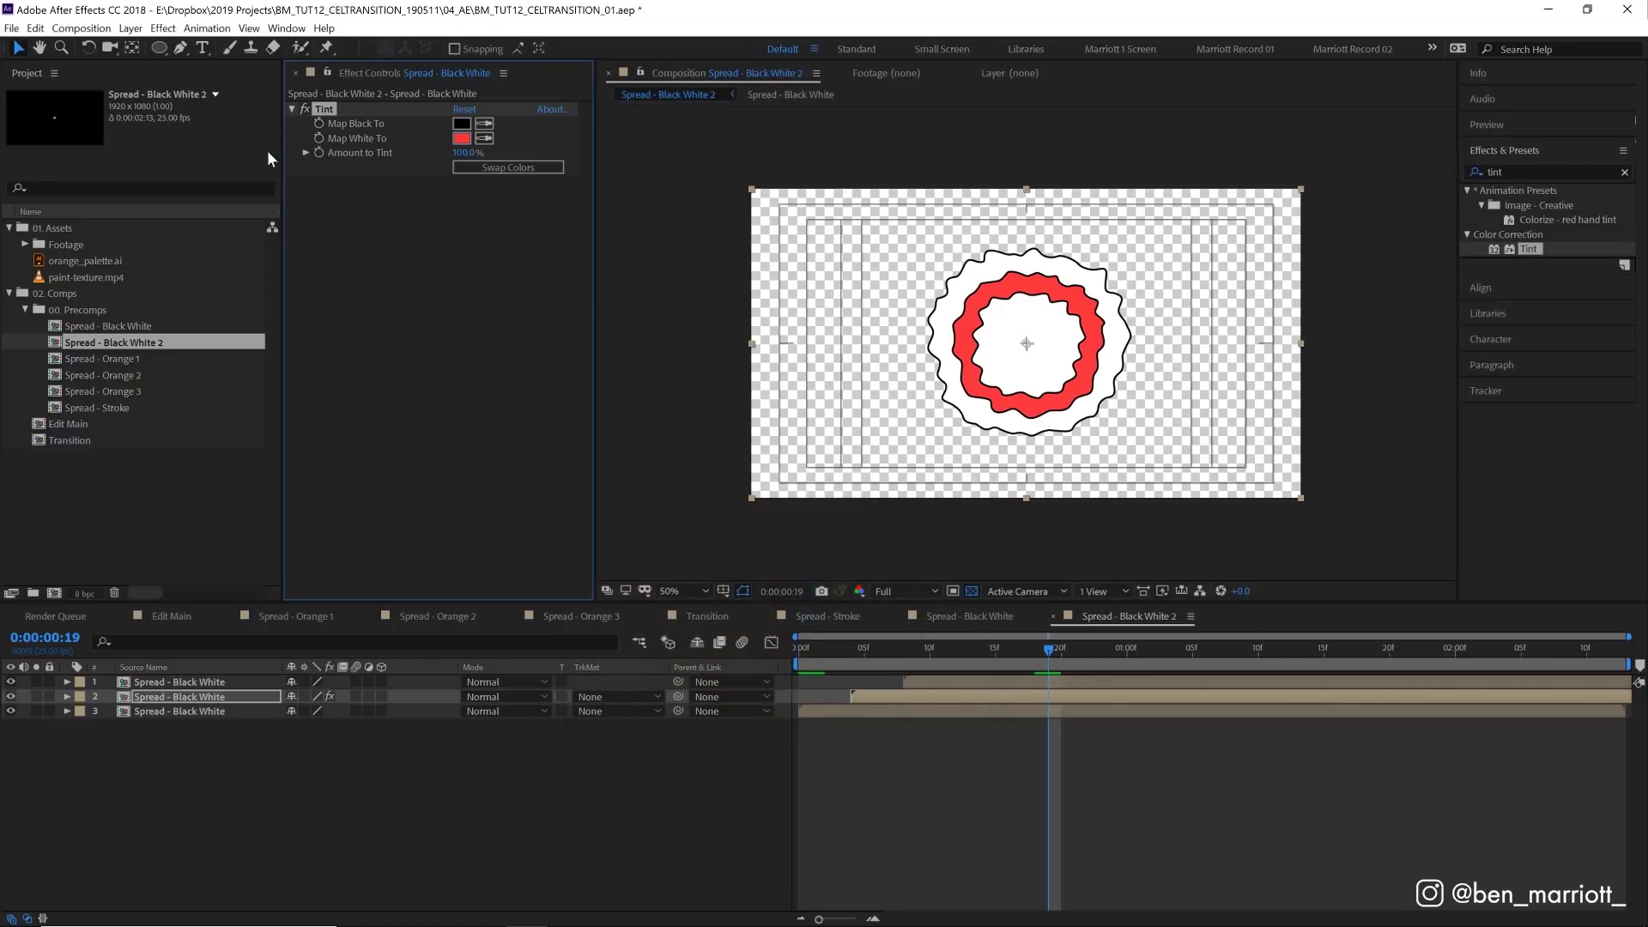
# Step: Copy the Tint onto the top layer, map its white to pale pink, and preview
pyautogui.hotkey('ctrl', 'c')
pyautogui.click(1095, 684)
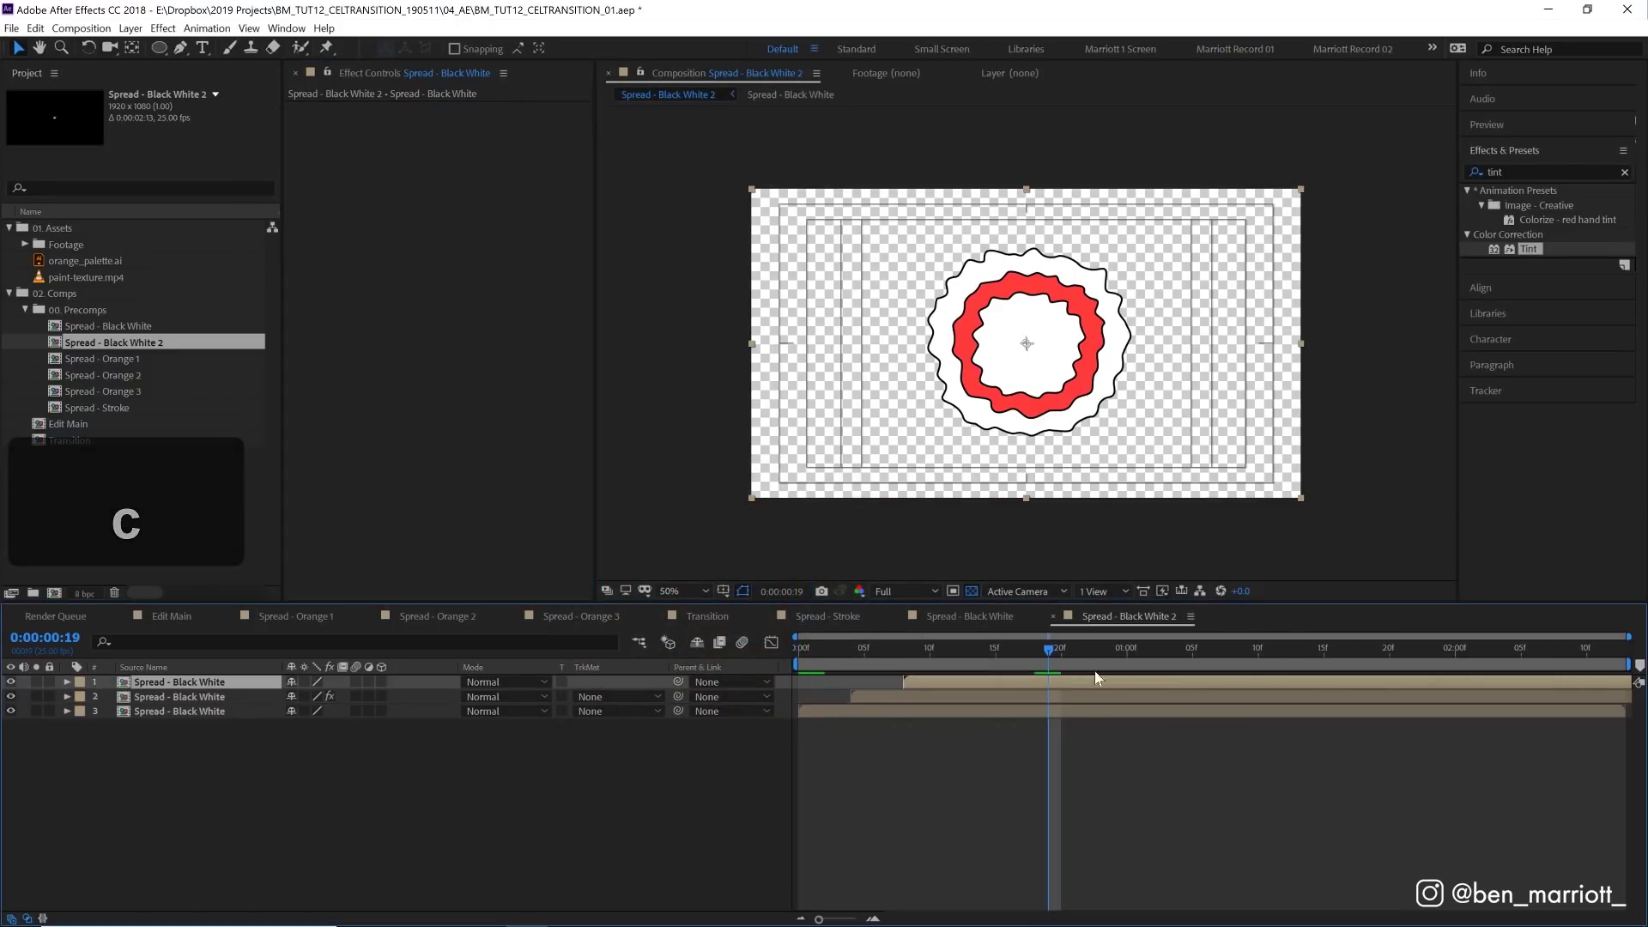
pyautogui.hotkey('ctrl', 'v')
pyautogui.click(460, 139)
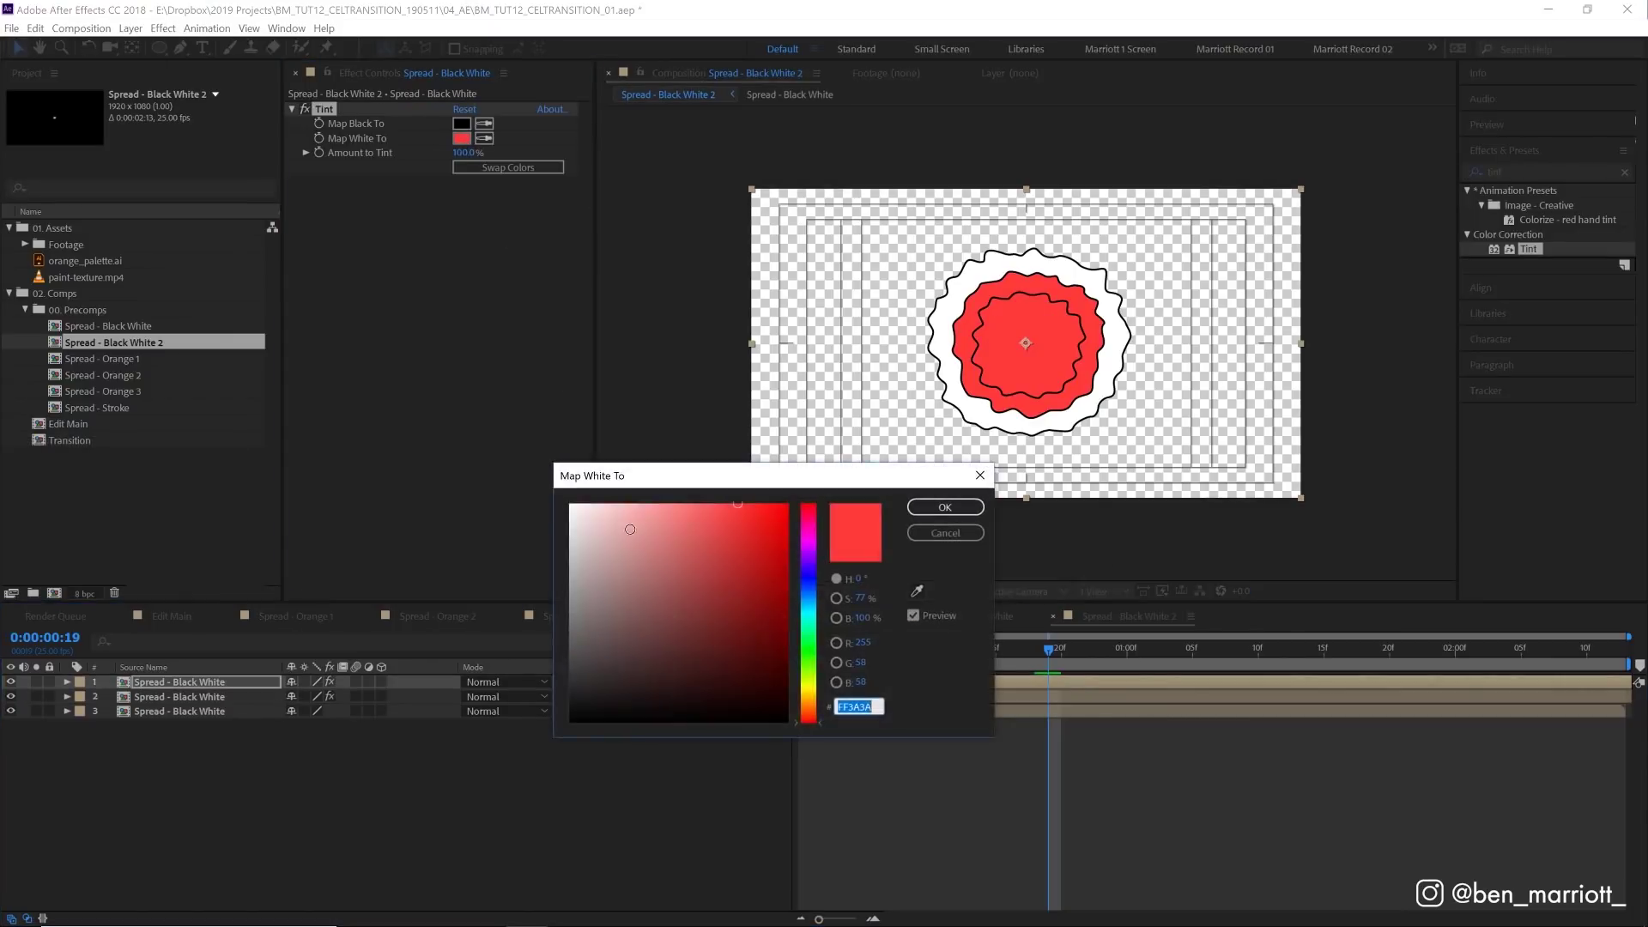
pyautogui.click(645, 508)
pyautogui.click(945, 507)
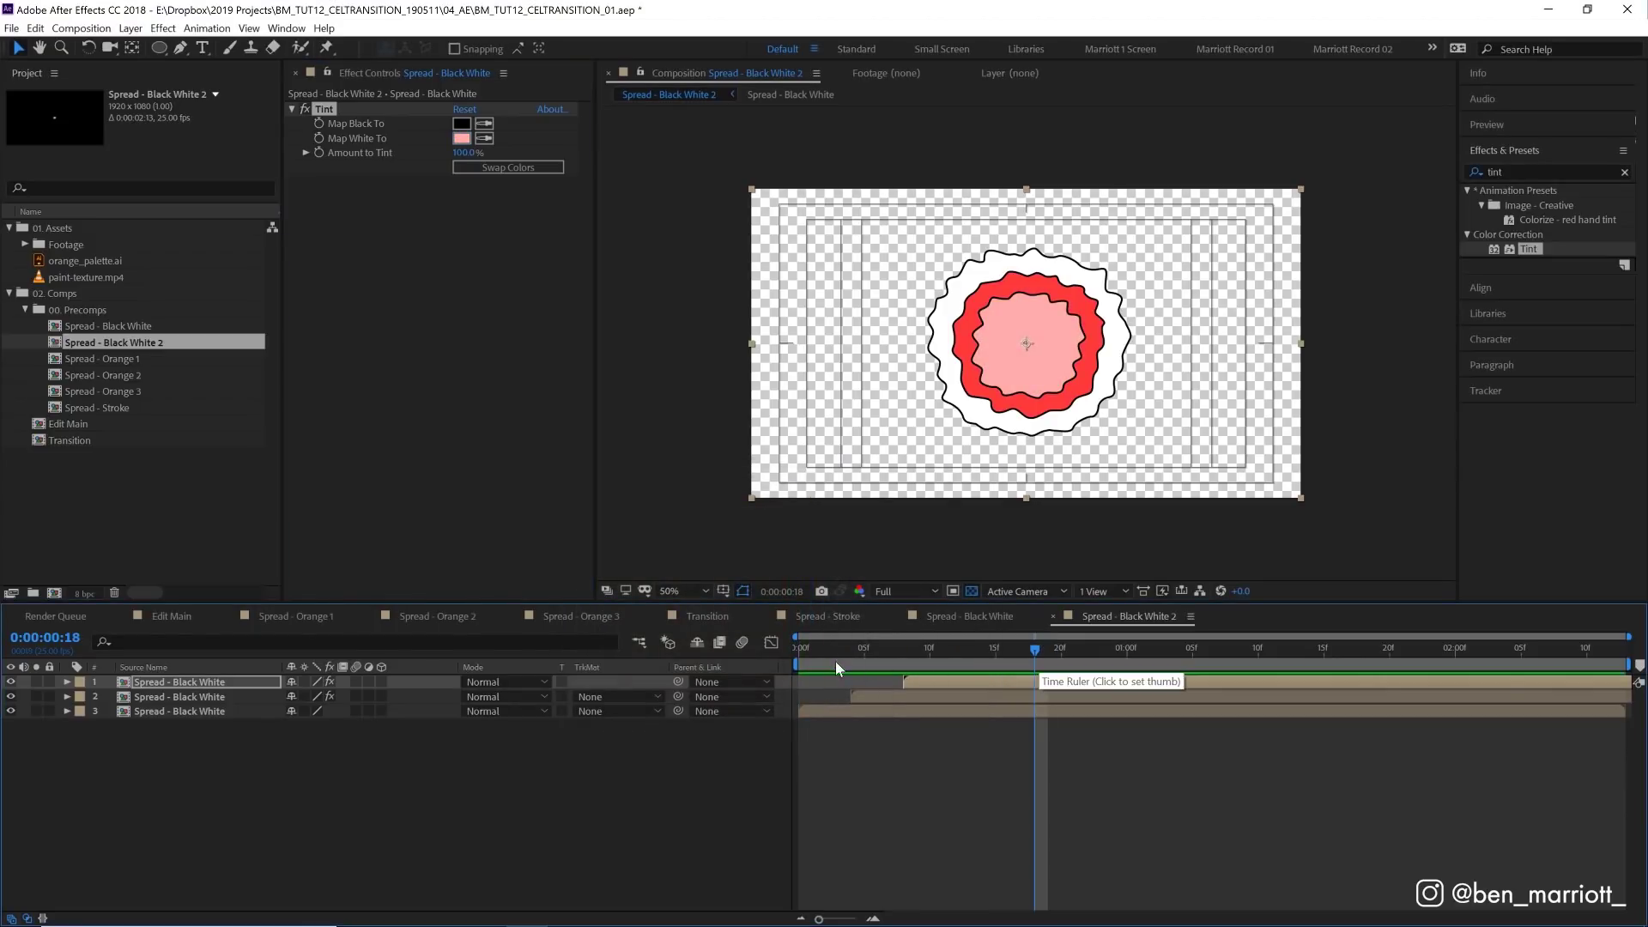
pyautogui.press('space')
pyautogui.click(1023, 657)
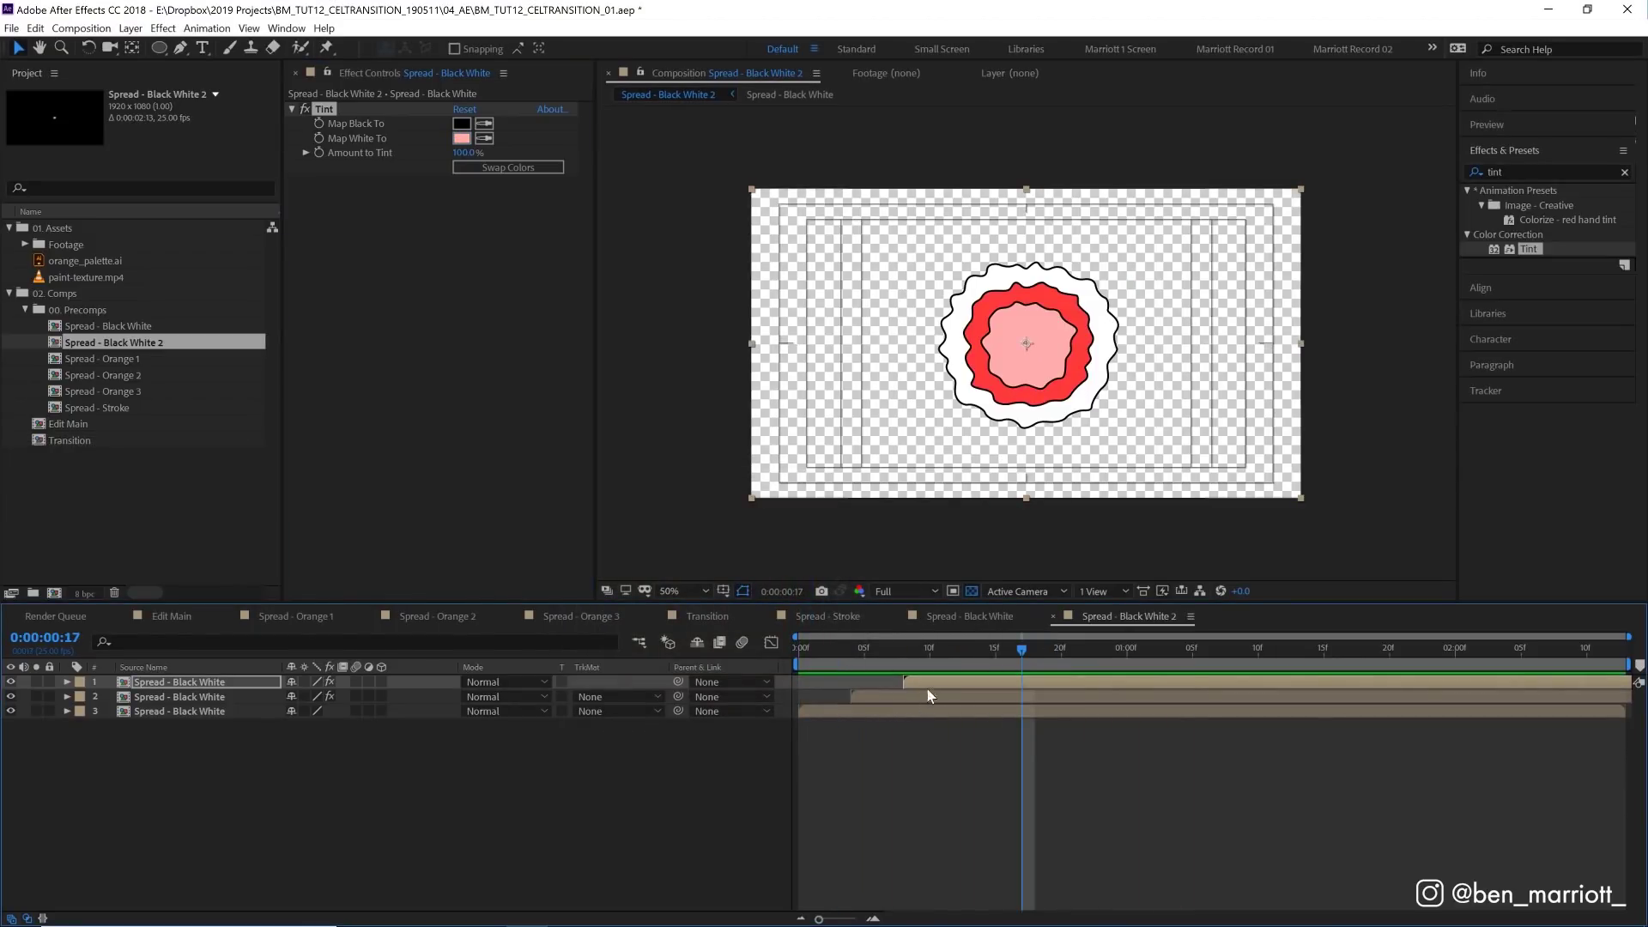
# Step: Add paint-texture.mp4 to Spread - Orange 2 with Preserve Underlying Transparency on, and preview
pyautogui.doubleClick(137, 376)
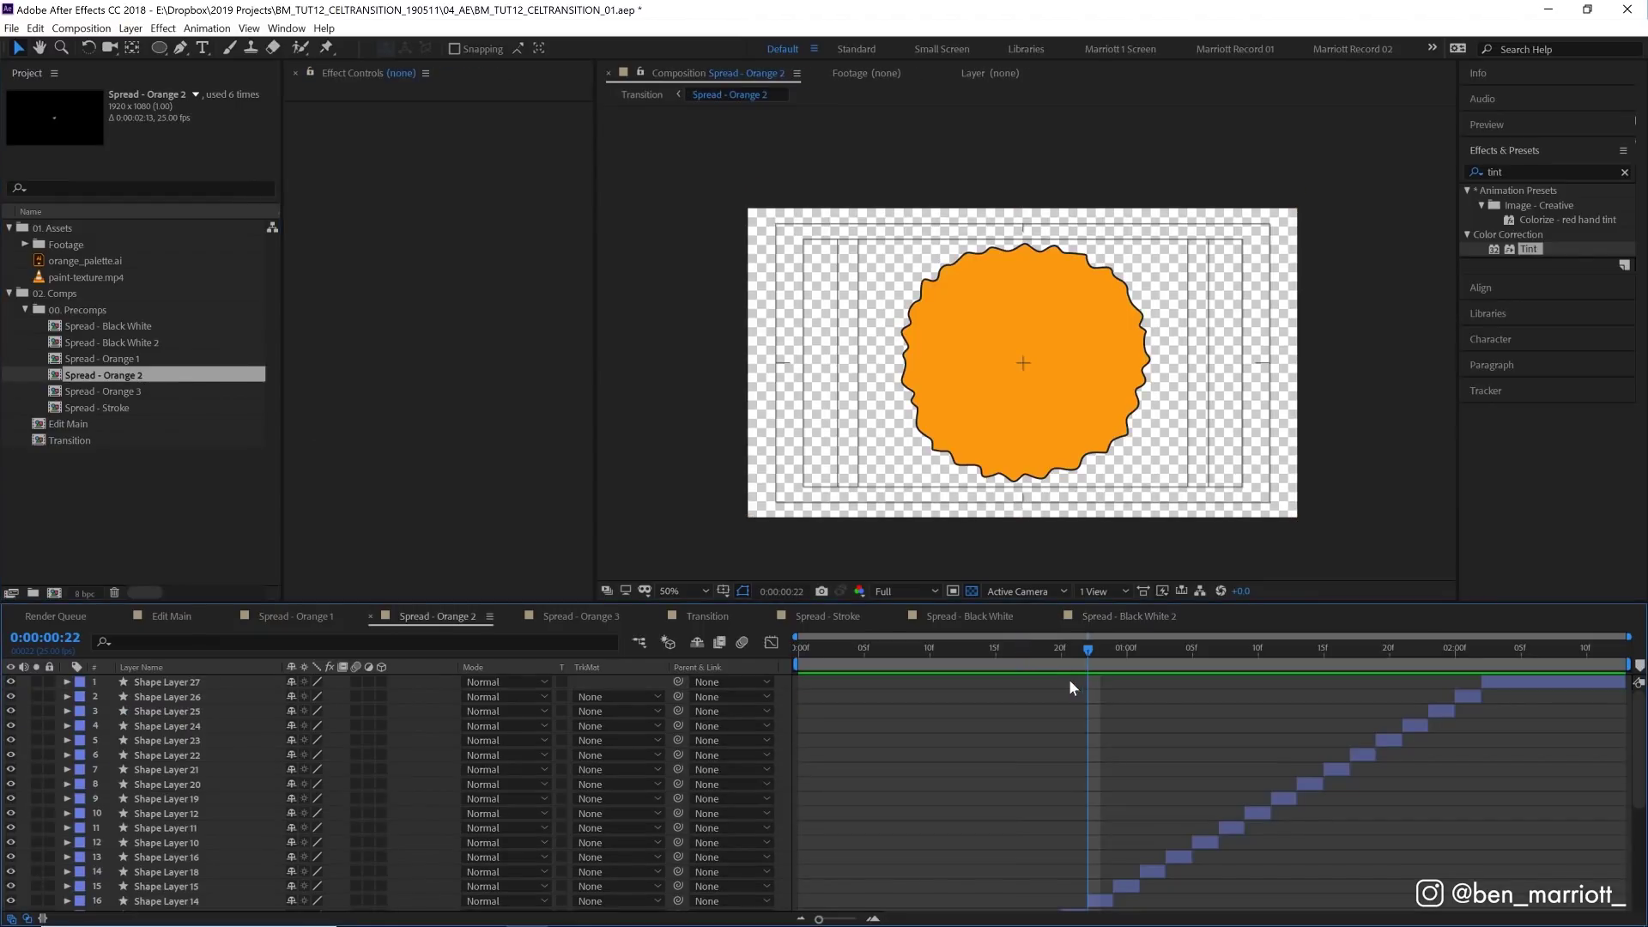
pyautogui.moveTo(98, 276)
pyautogui.mouseDown()
pyautogui.moveTo(295, 356)
pyautogui.moveTo(1032, 419)
pyautogui.moveTo(1018, 369)
pyautogui.mouseUp()
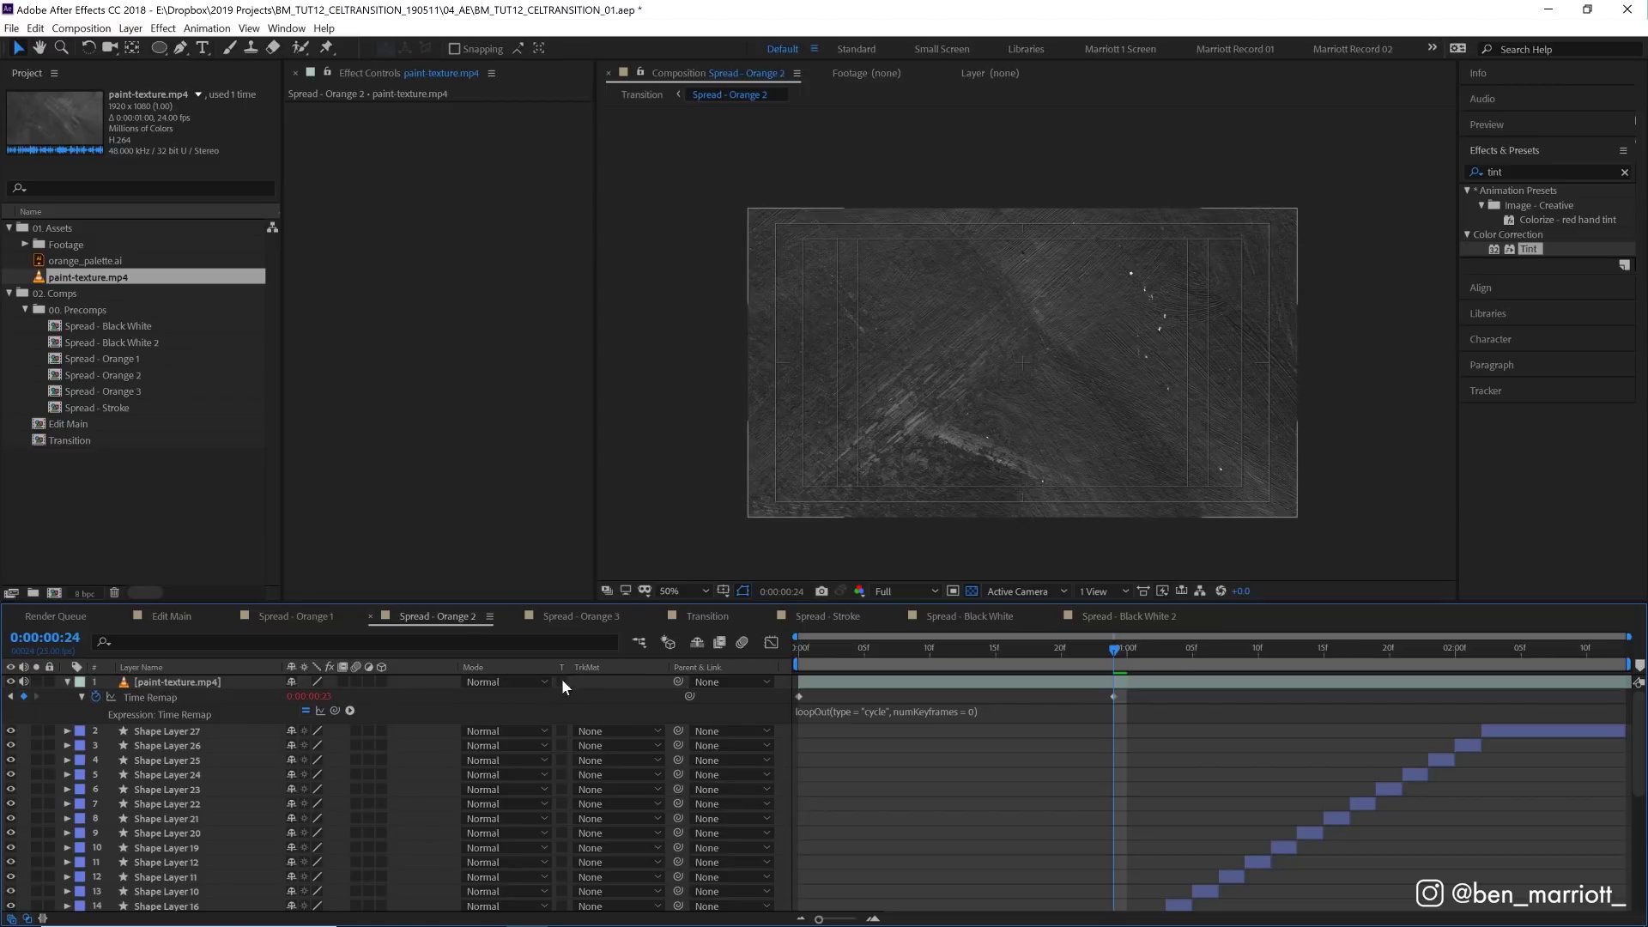
pyautogui.click(561, 681)
pyautogui.click(837, 656)
pyautogui.press('space')
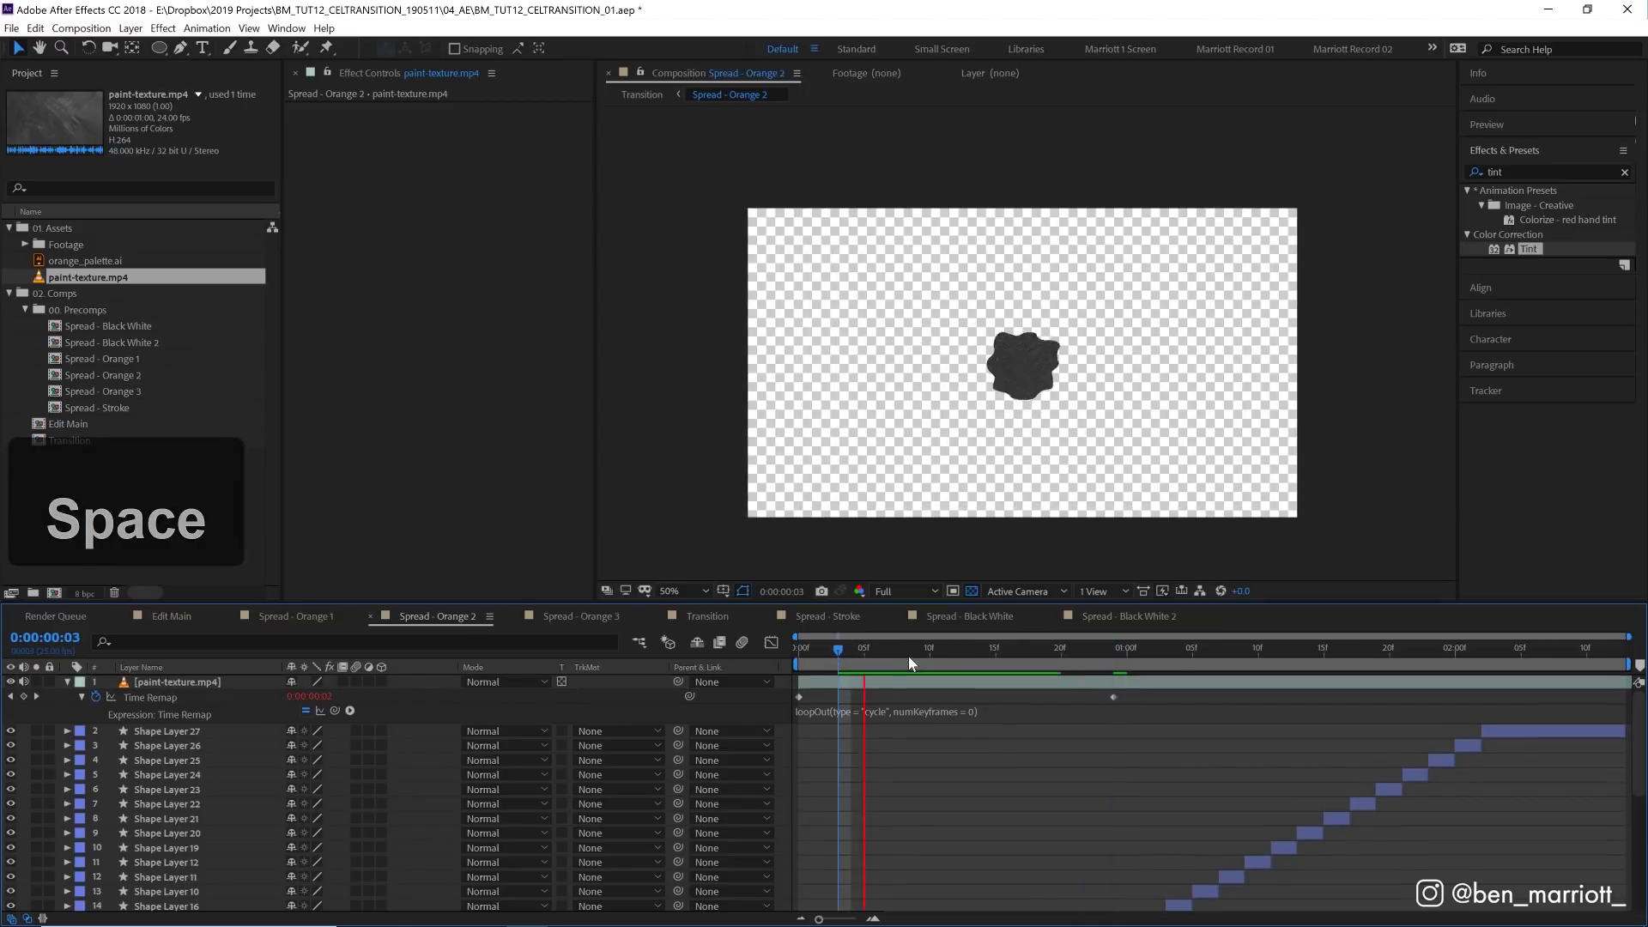
pyautogui.click(1017, 657)
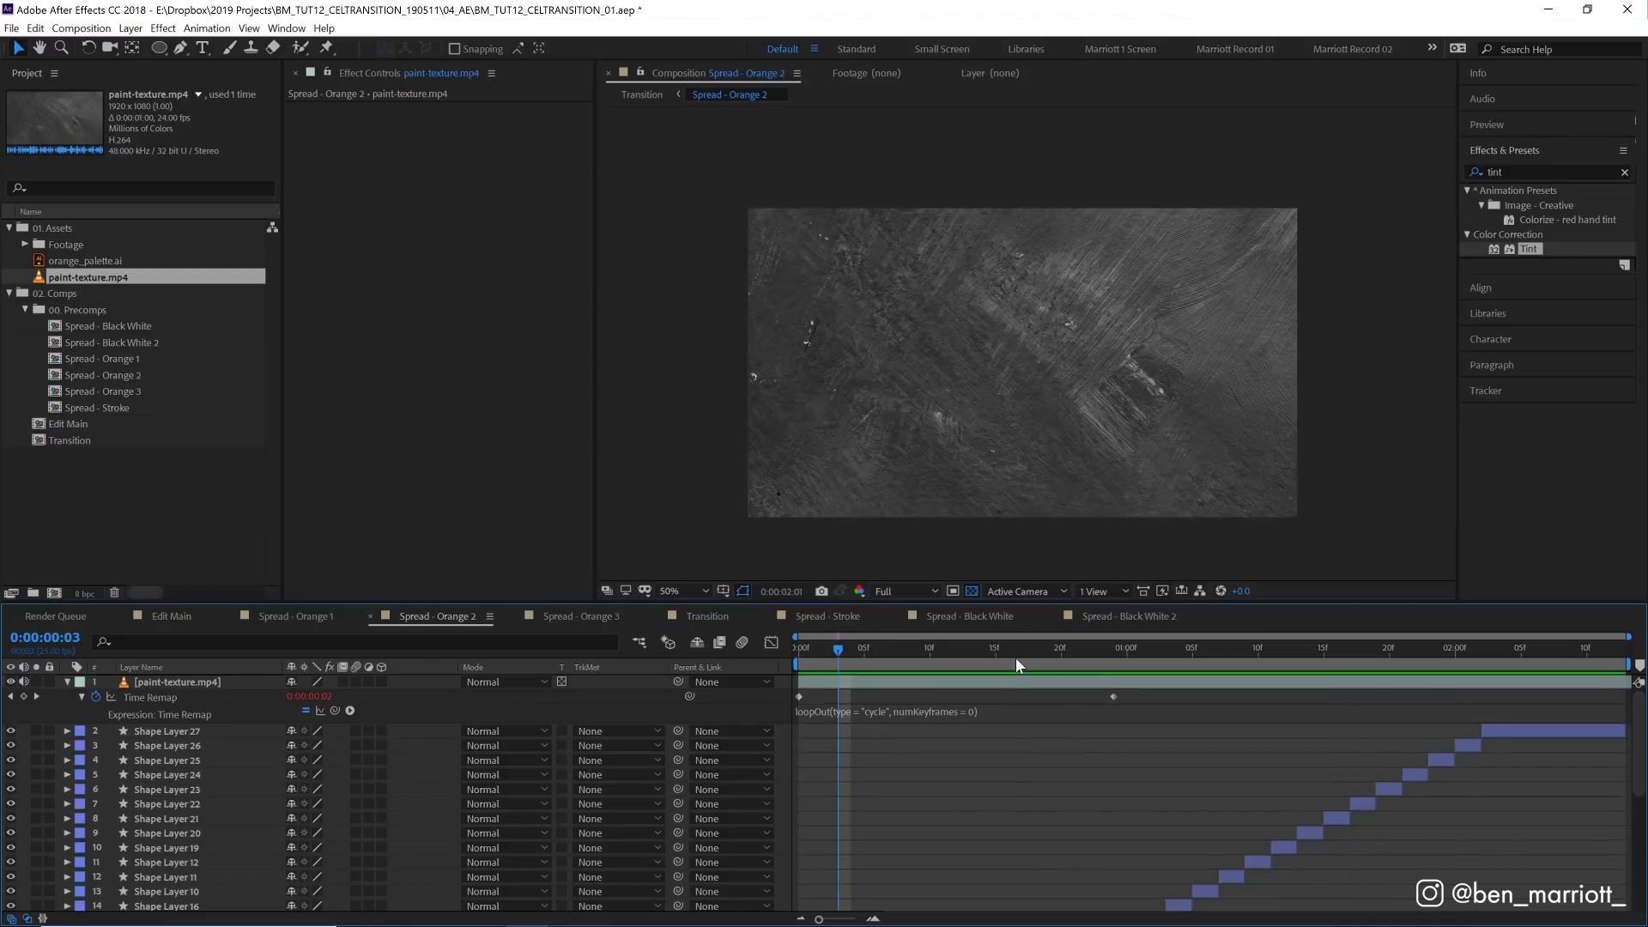
# Step: Apply Curves to the texture layer, brightening it and boosting its contrast
pyautogui.click(1030, 683)
pyautogui.click(1537, 172)
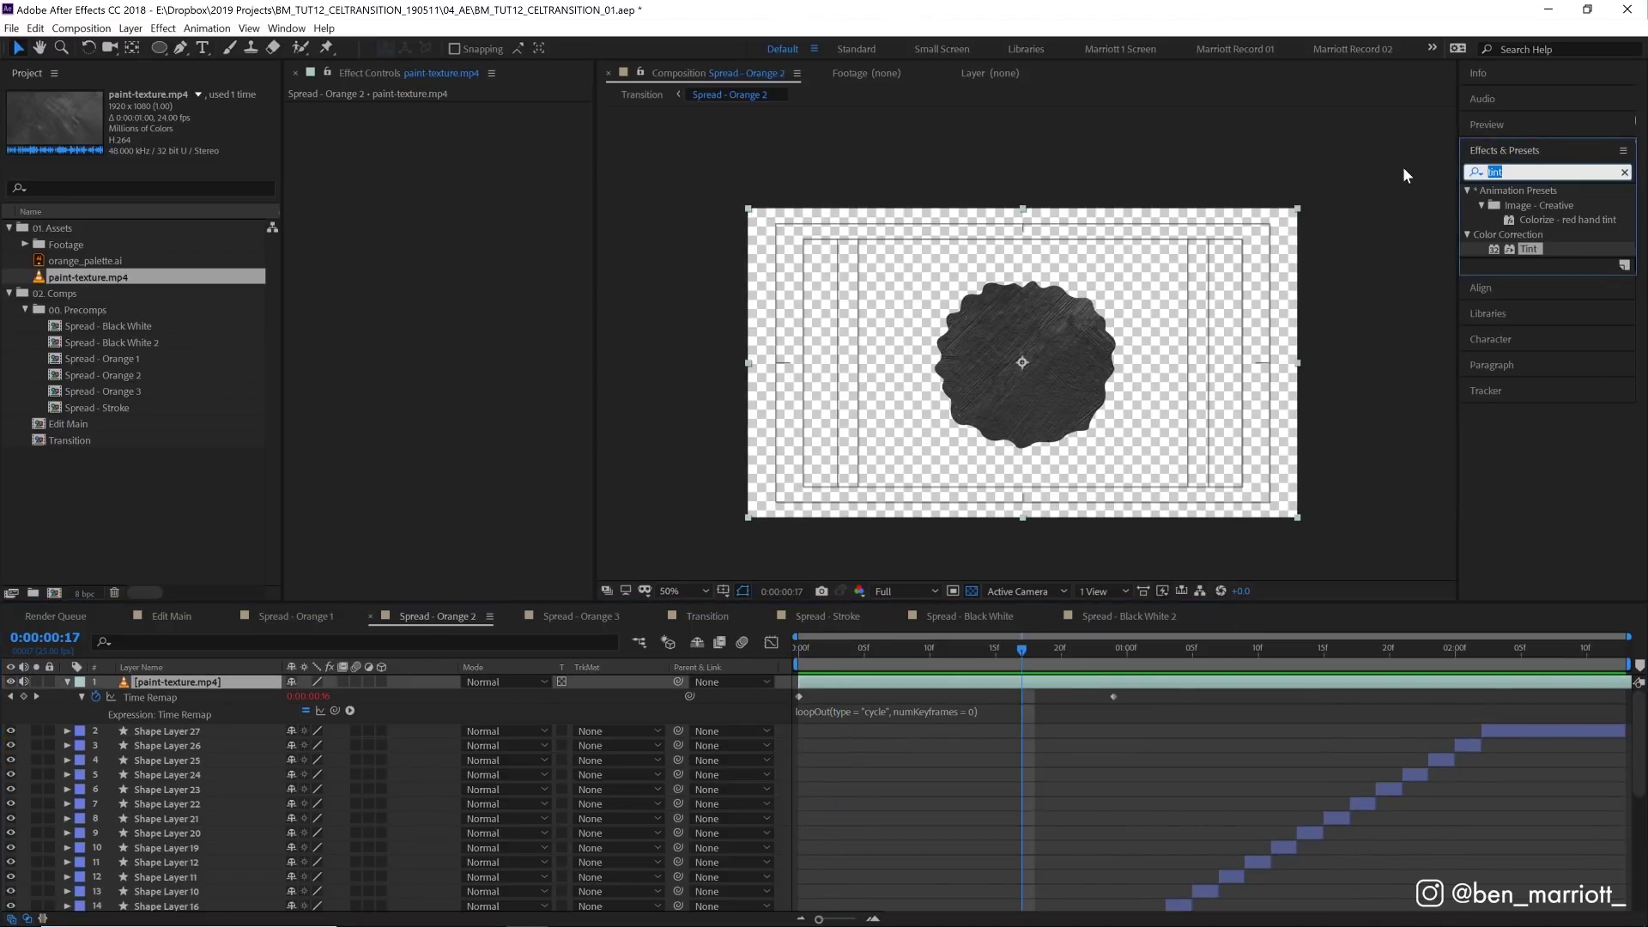
pyautogui.write('curv')
pyautogui.doubleClick(1518, 249)
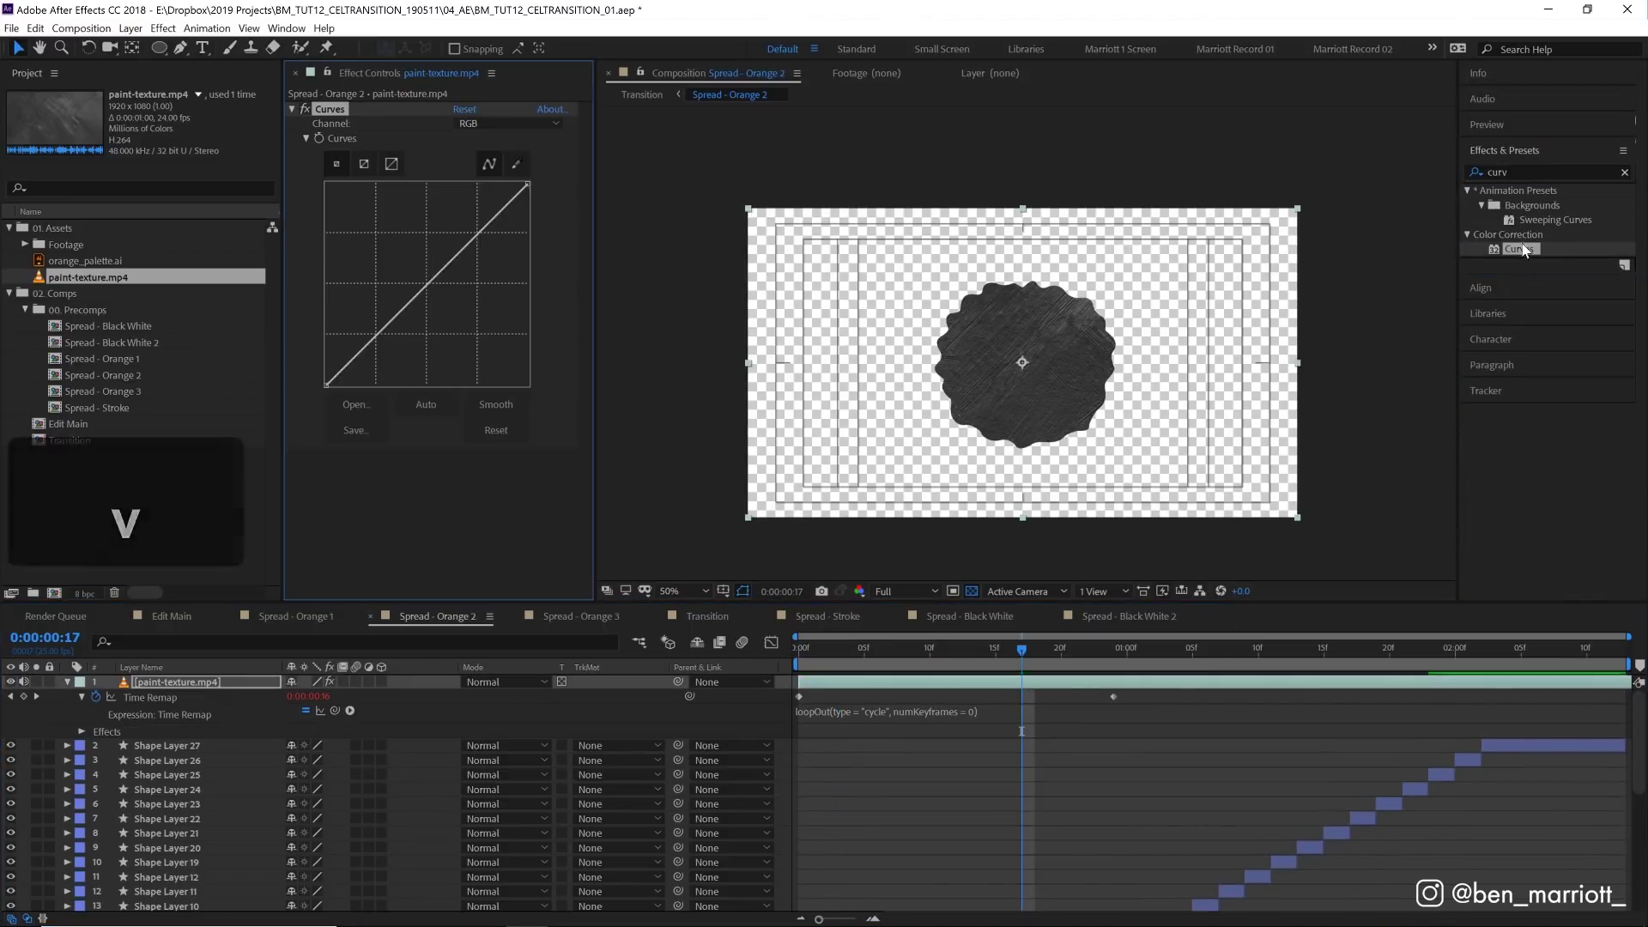
pyautogui.moveTo(434, 278); pyautogui.dragTo(385, 246)
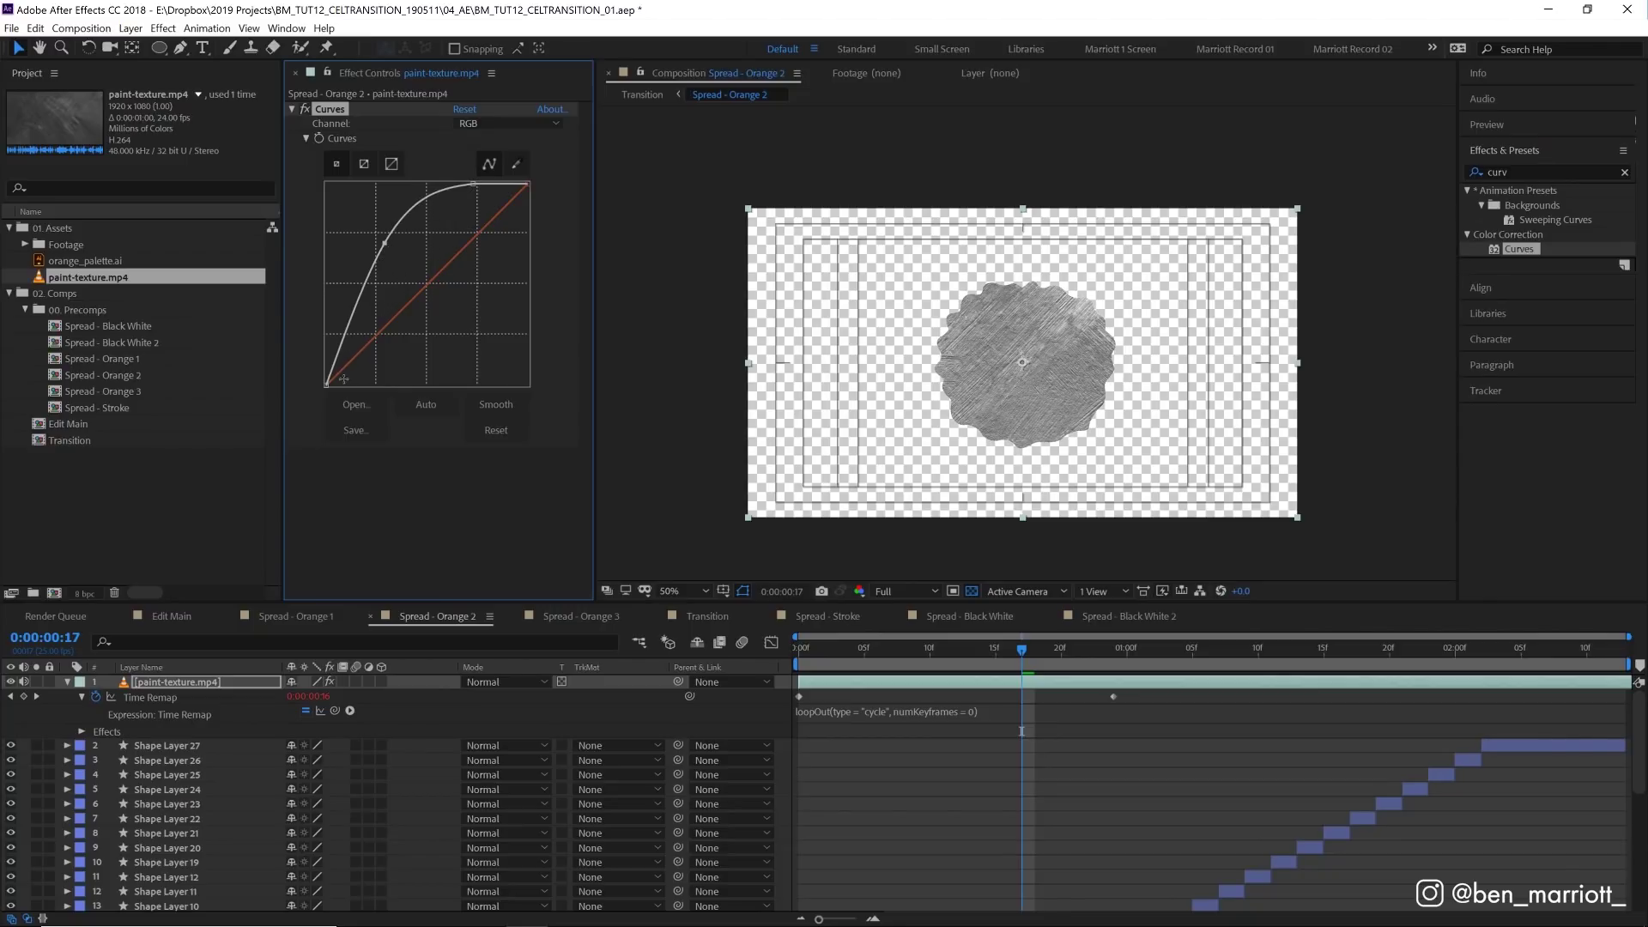
pyautogui.moveTo(326, 384); pyautogui.dragTo(361, 401)
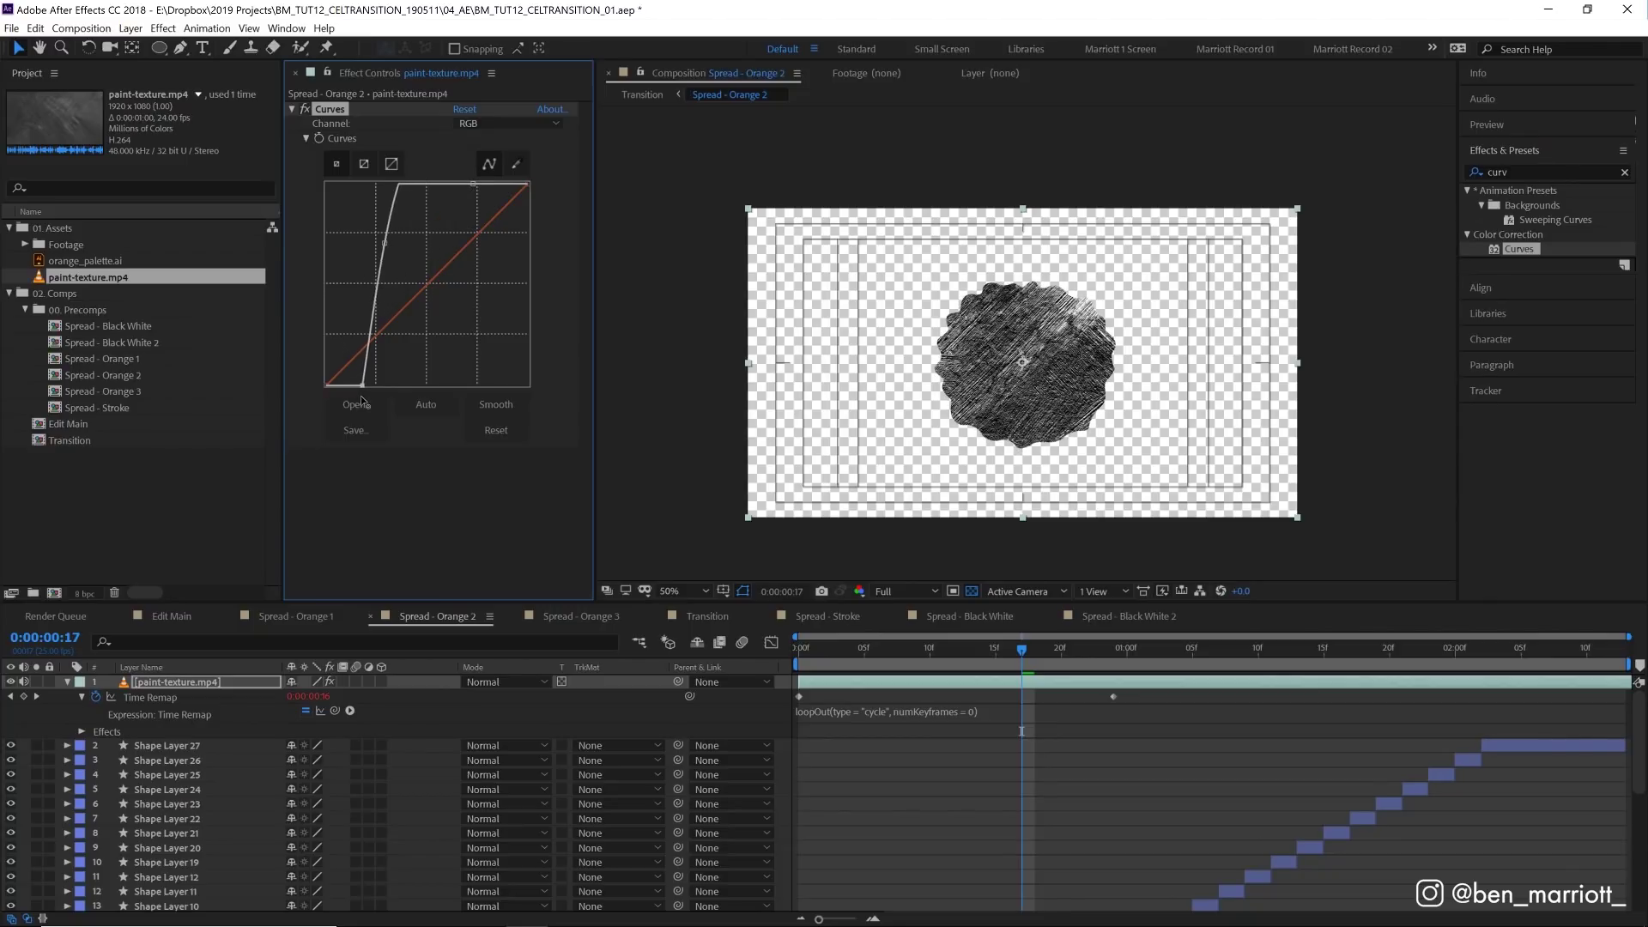
# Step: Invert the texture, set its blend mode to Multiply, and preview the textured orange spread
pyautogui.click(1561, 170)
pyautogui.write('inveer')
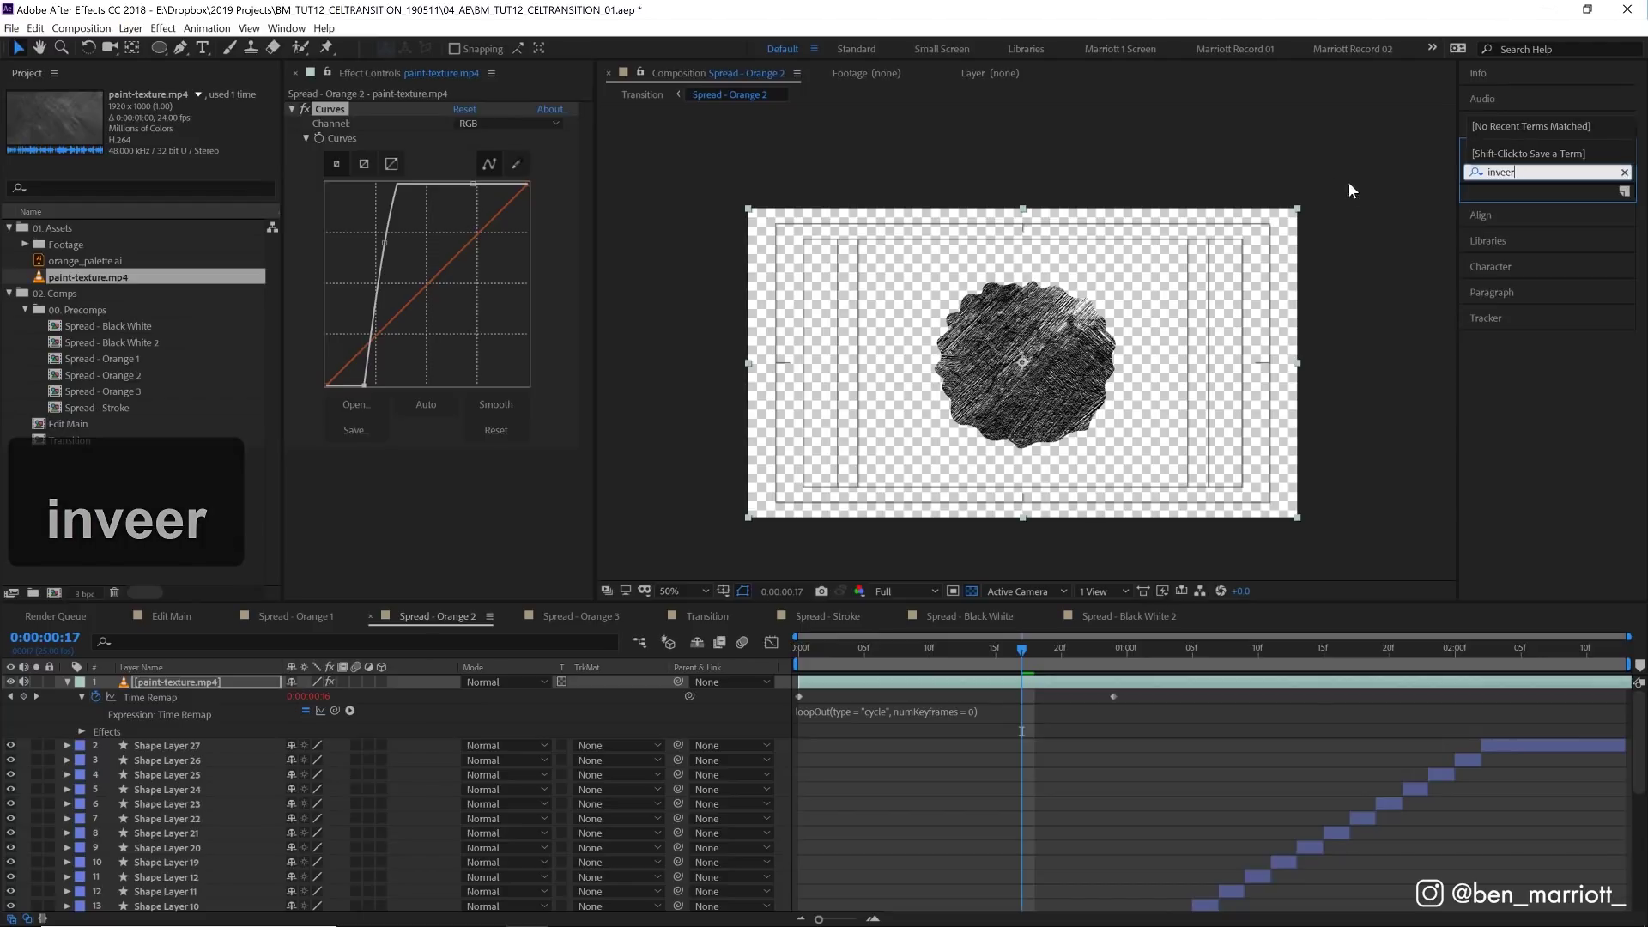
pyautogui.press('BackSpace')
pyautogui.press('BackSpace')
pyautogui.click(1532, 248)
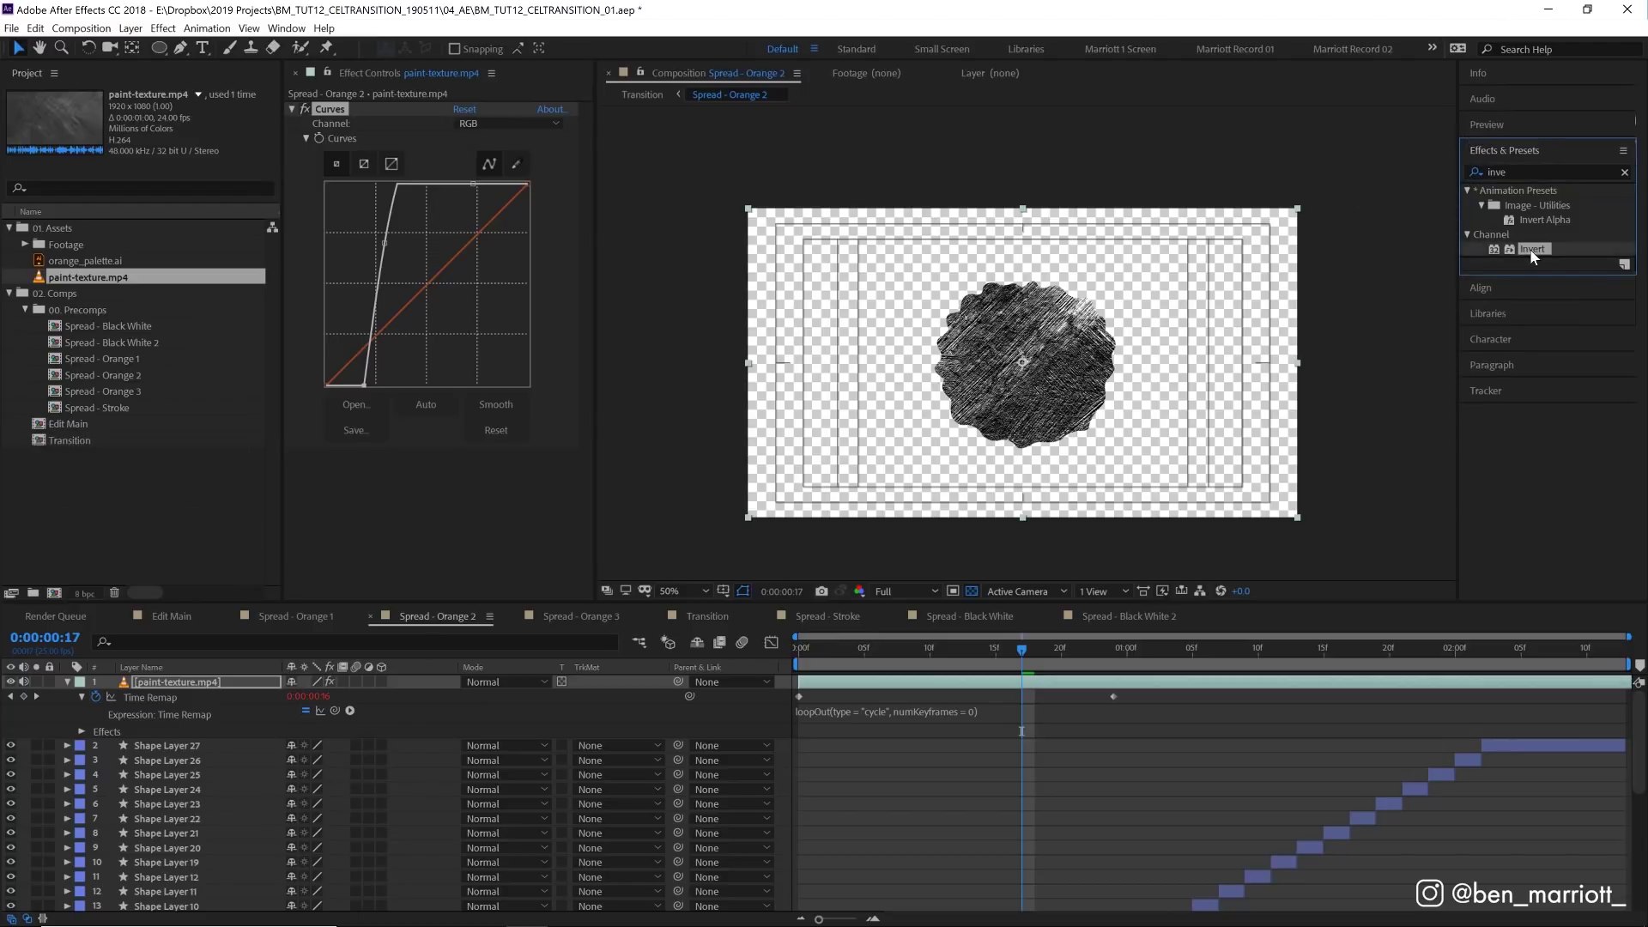
pyautogui.doubleClick(1532, 249)
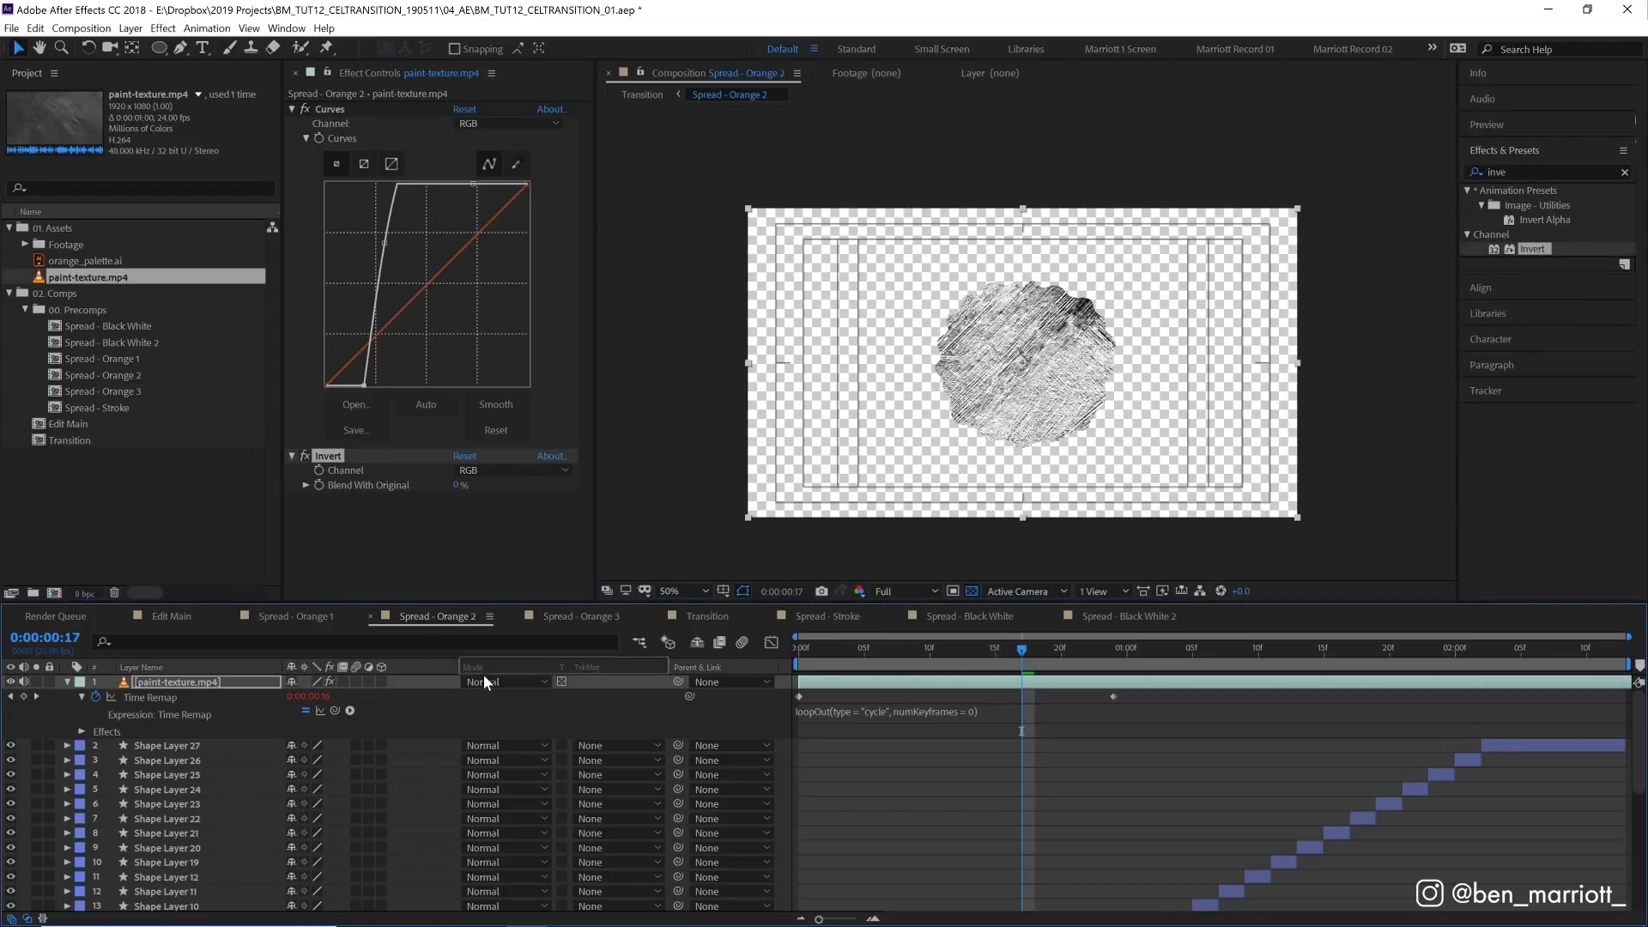
pyautogui.click(480, 682)
pyautogui.click(547, 309)
pyautogui.press('space')
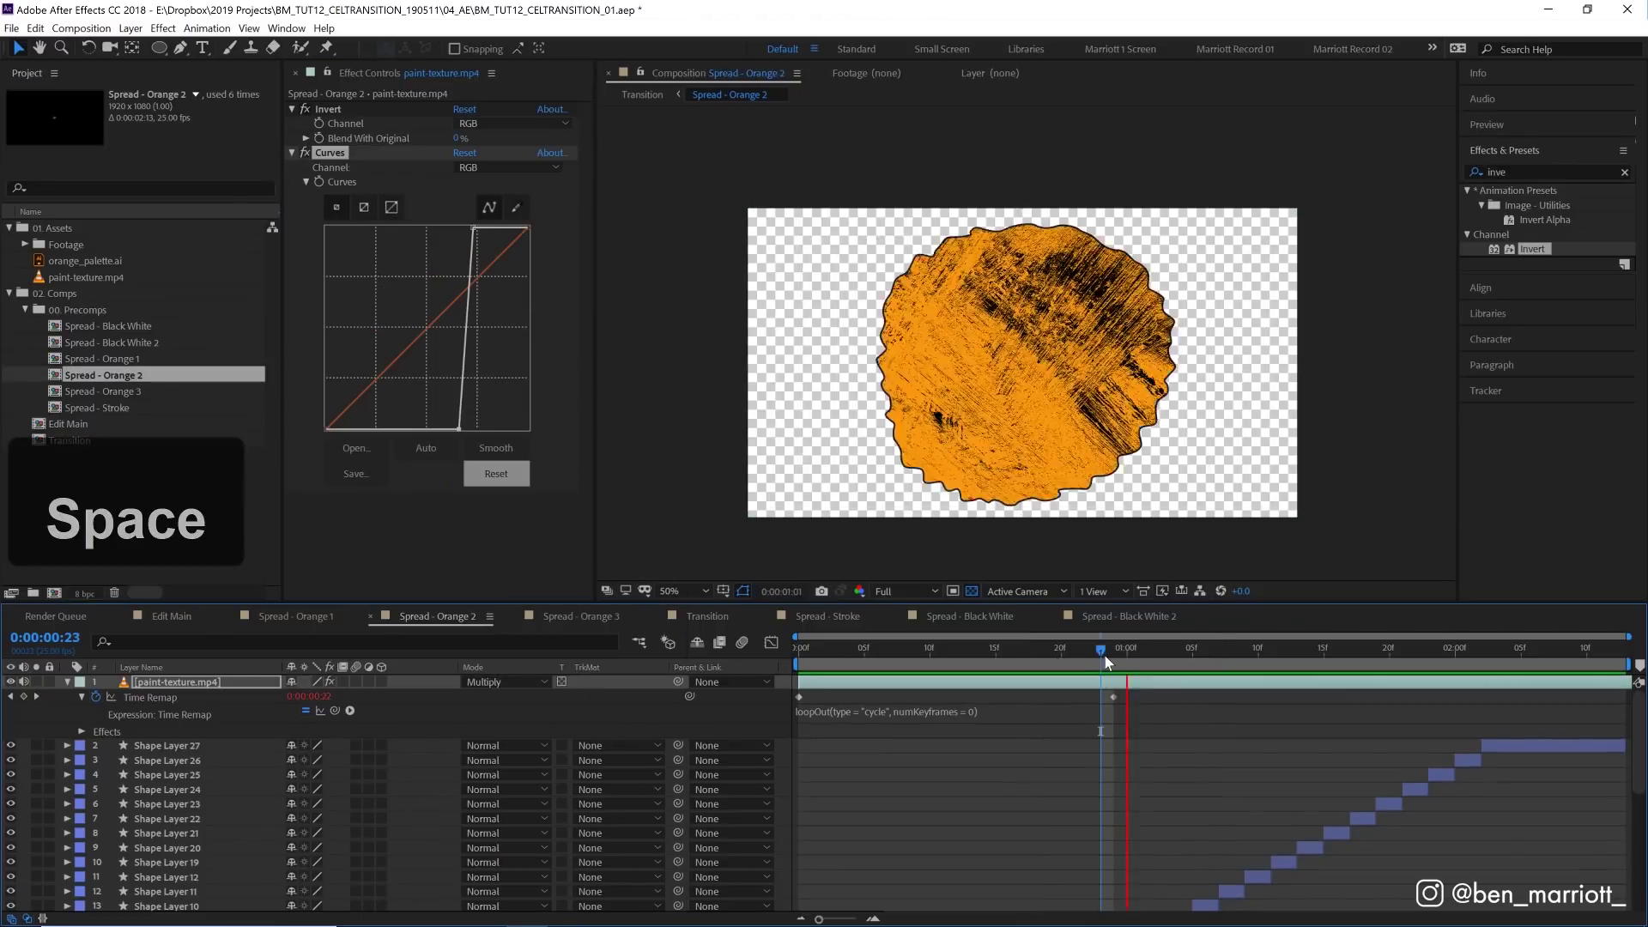
# Step: Switch to the Transition comp and preview its growing rings around 0:00:01:01-0:00:01:06
pyautogui.press('Tab')
pyautogui.click(975, 718)
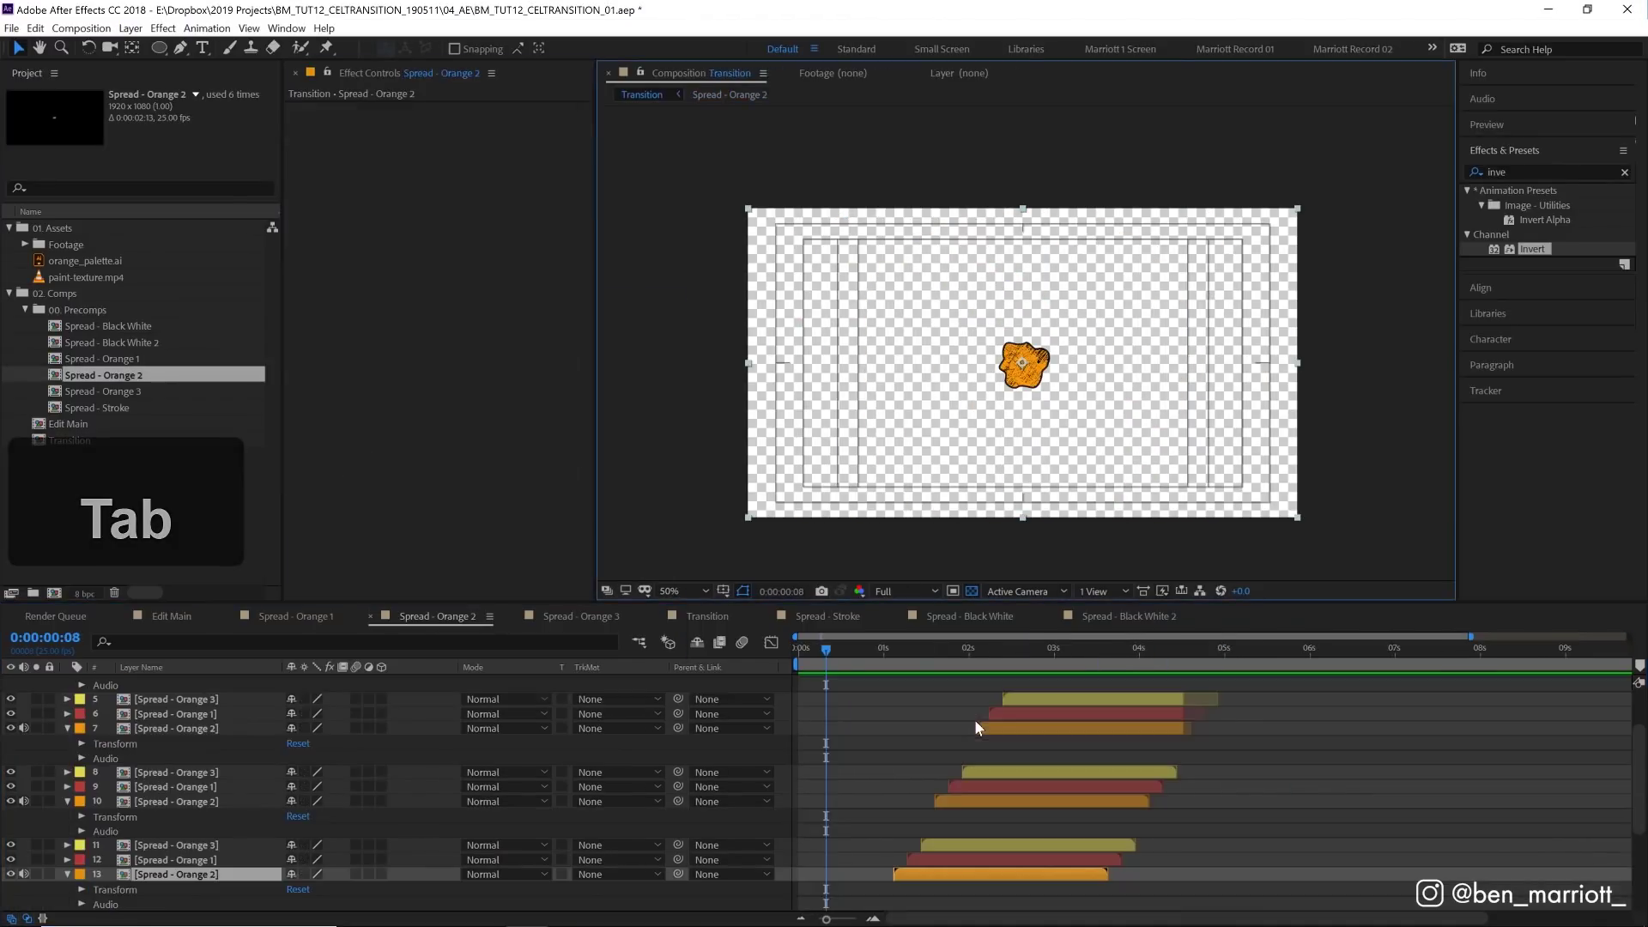
pyautogui.moveTo(856, 651); pyautogui.dragTo(1039, 646)
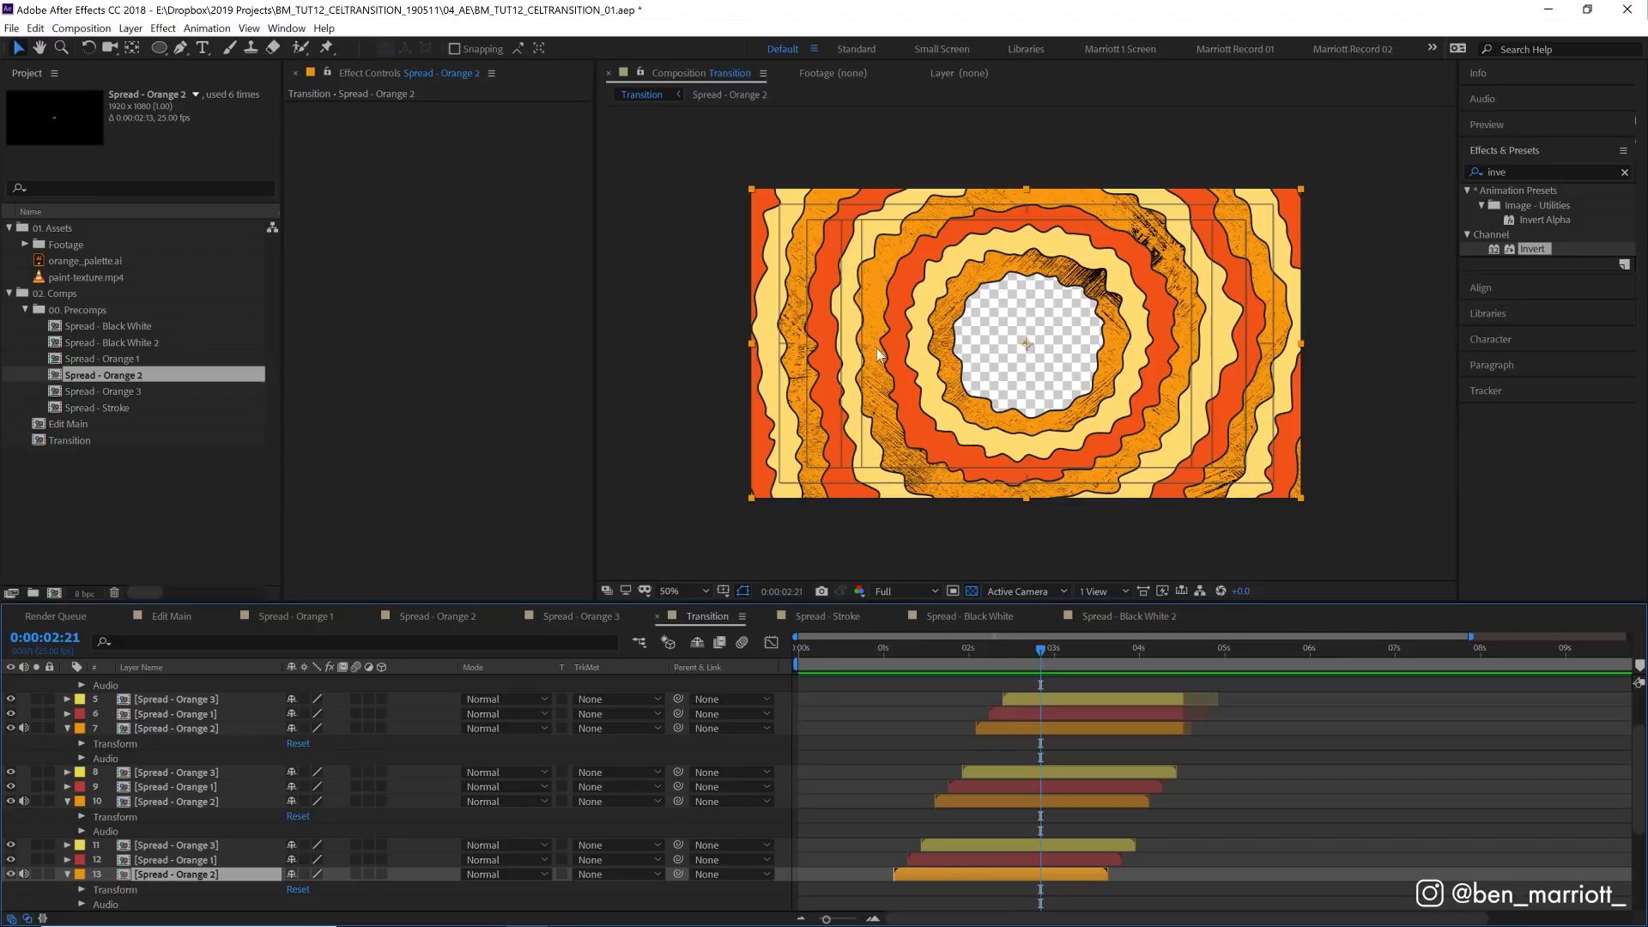
pyautogui.click(888, 652)
pyautogui.press('space')
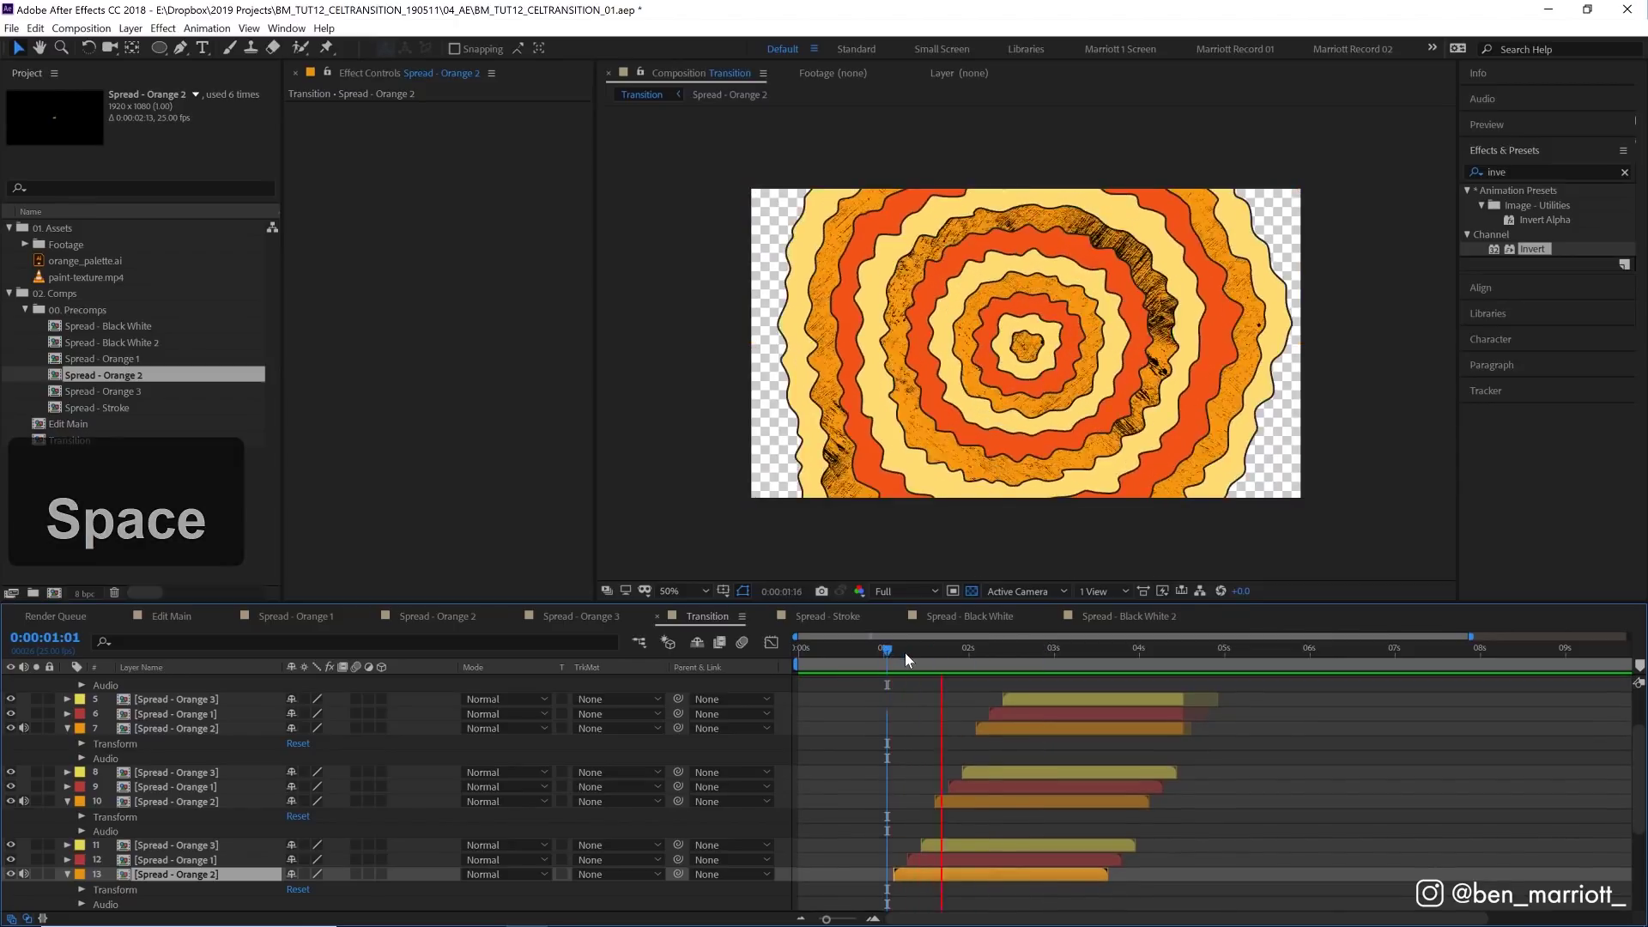
pyautogui.click(905, 652)
pyautogui.press('space')
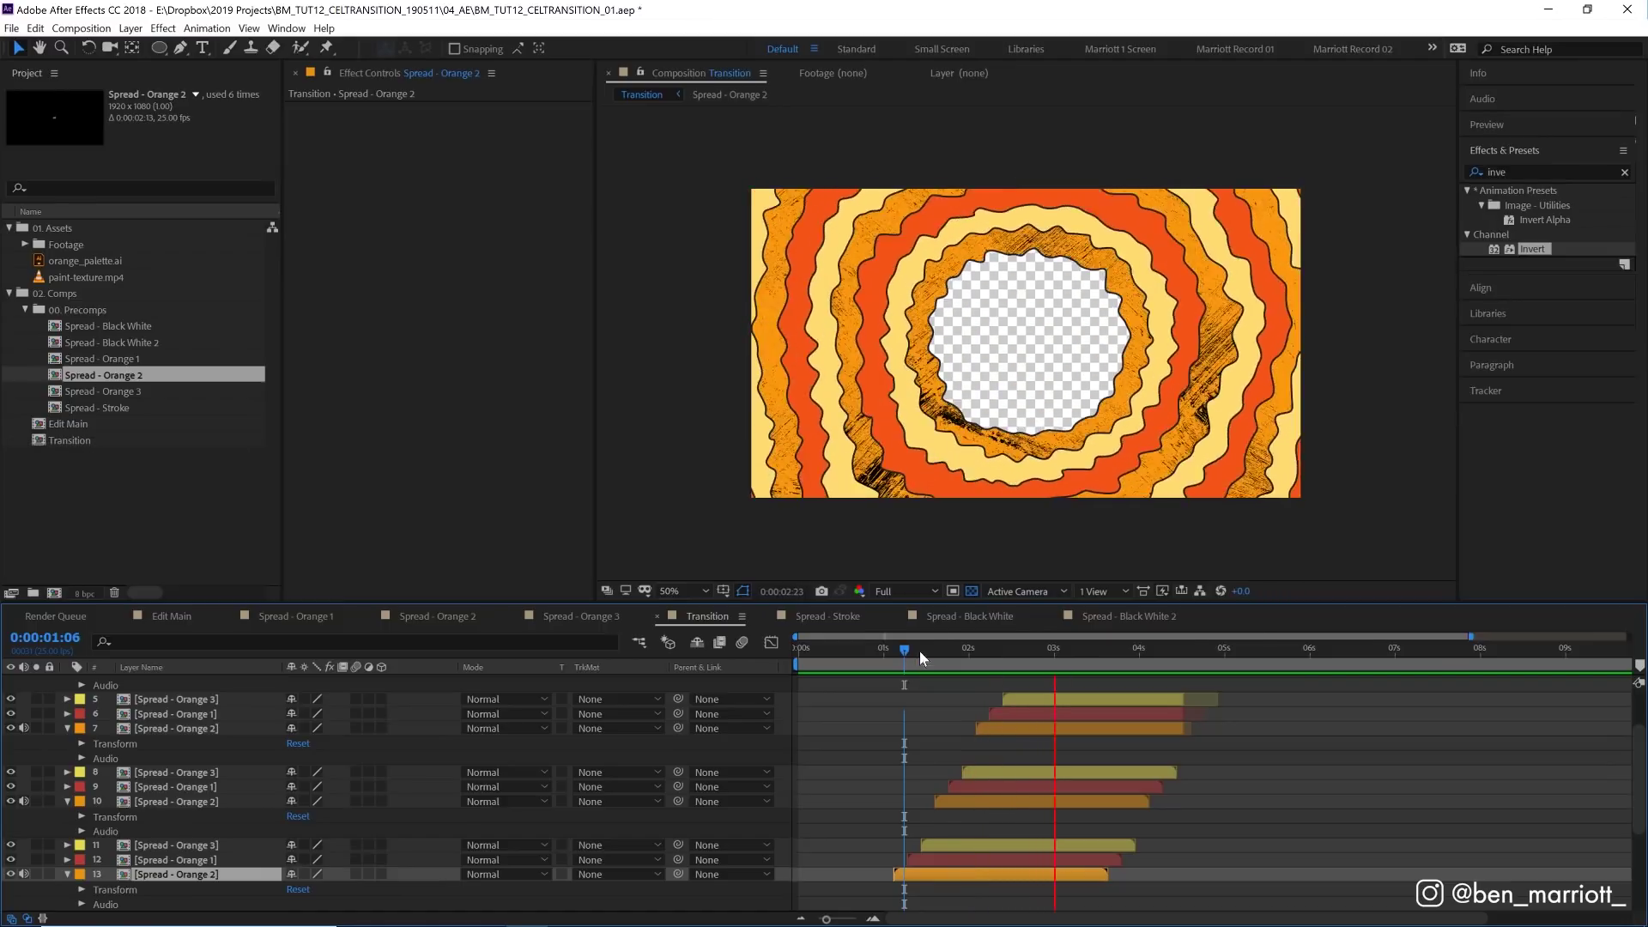
pyautogui.doubleClick(275, 729)
pyautogui.click(708, 616)
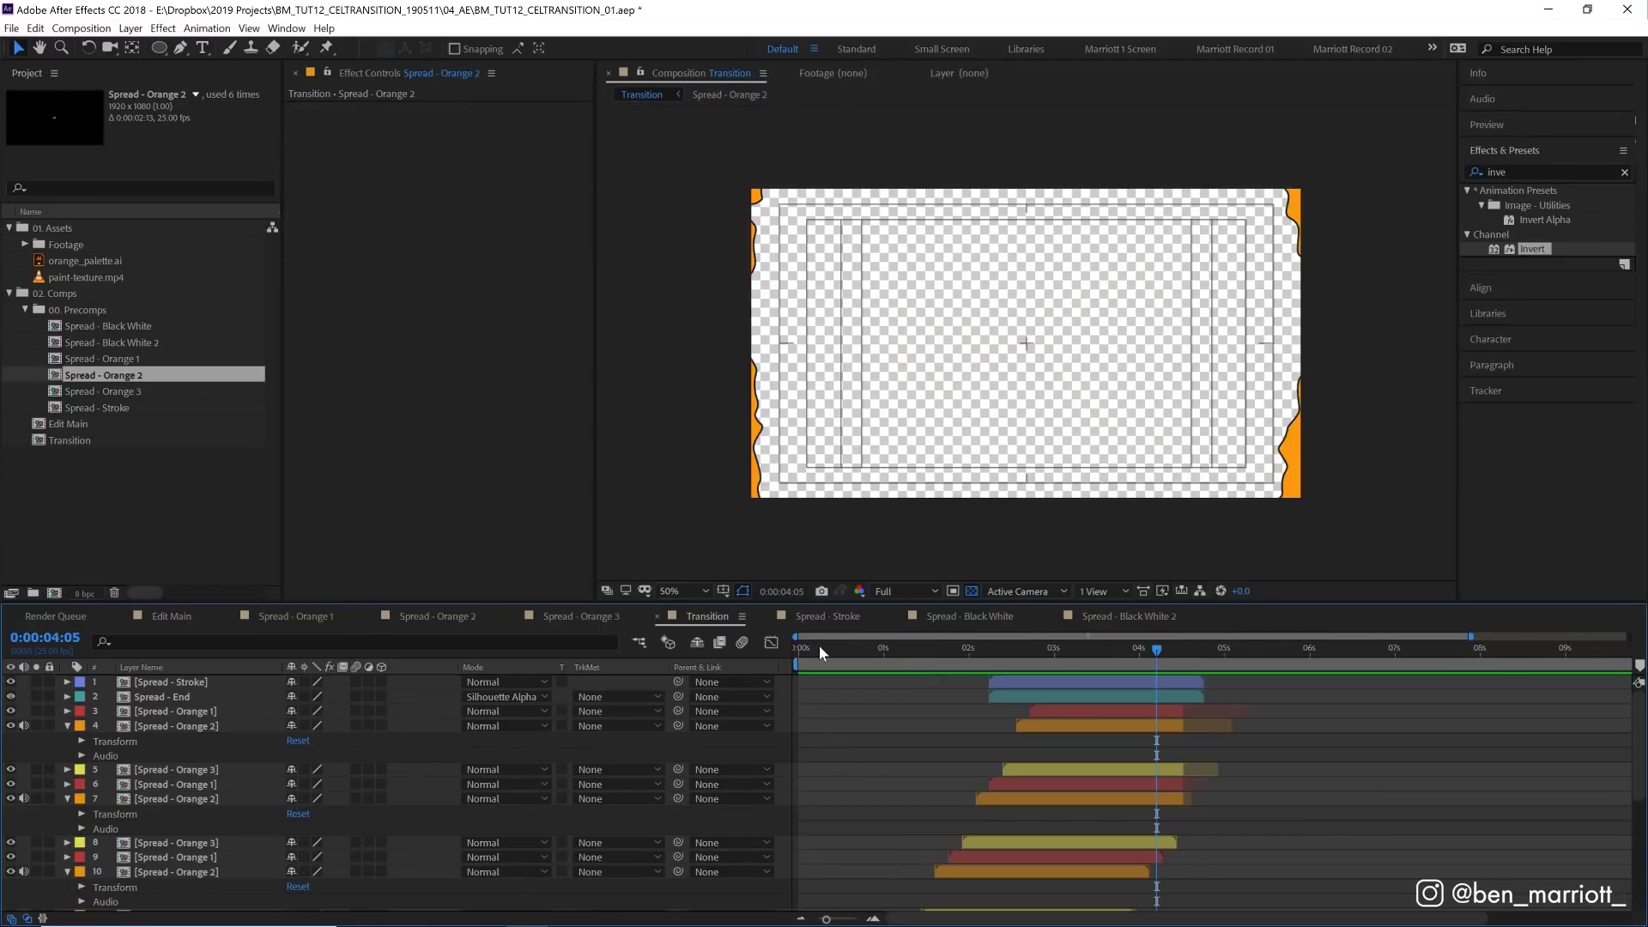
# Step: End the work area at 0:00:04:09, trim the comp to it, then view Edit Main
pyautogui.moveTo(819, 646); pyautogui.dragTo(1171, 609)
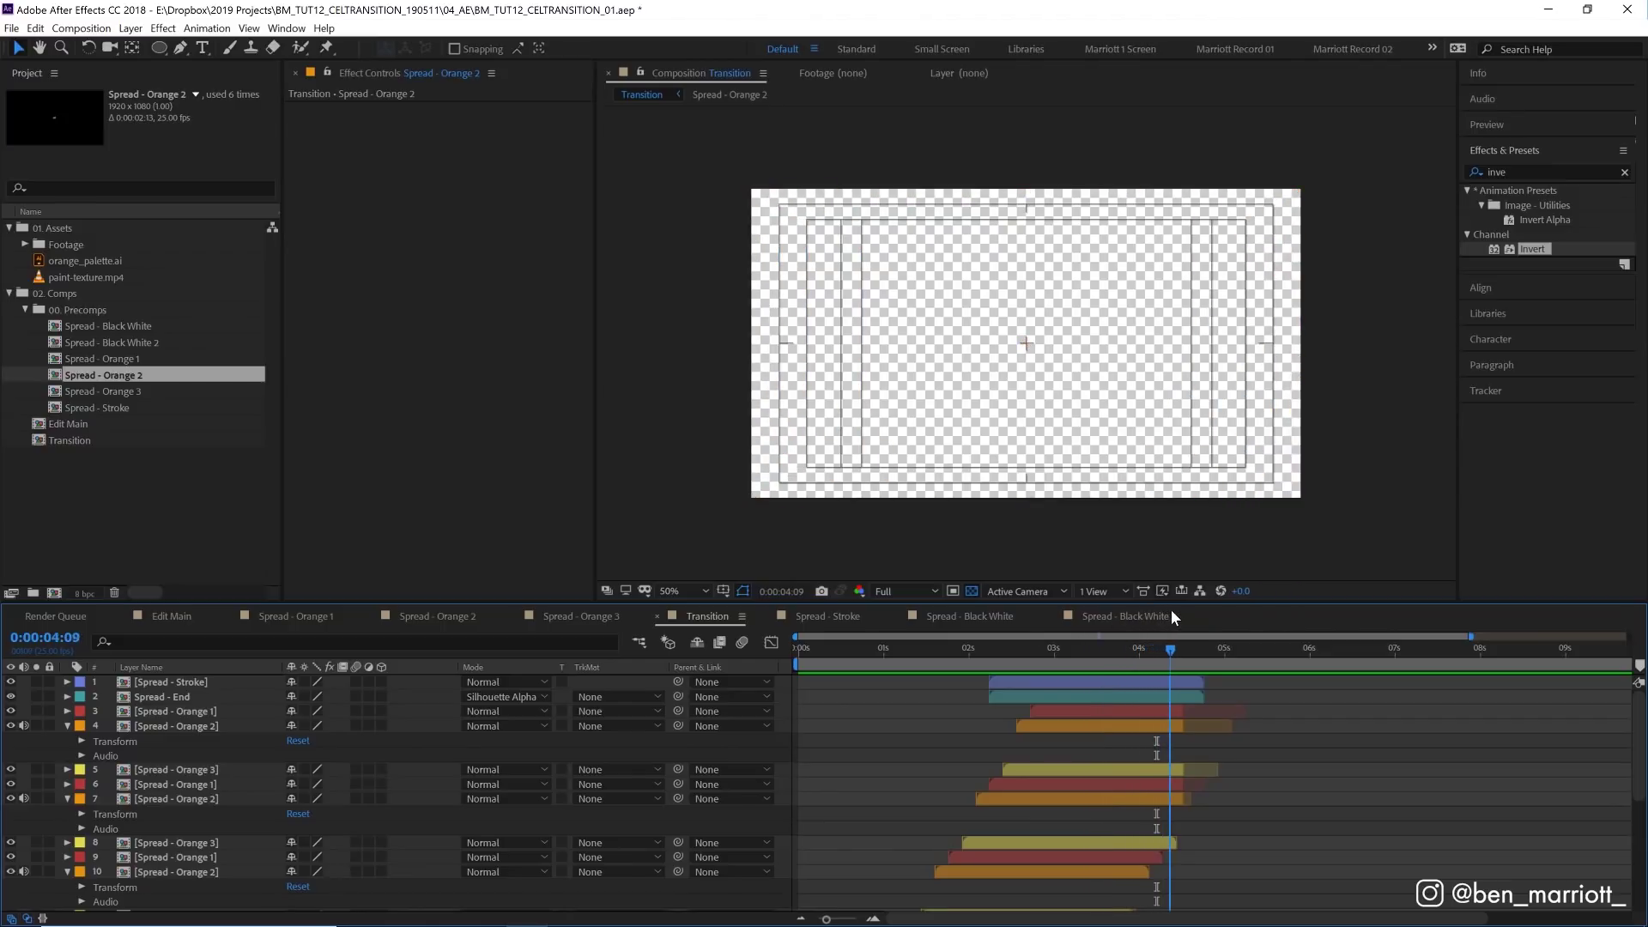
pyautogui.press('n')
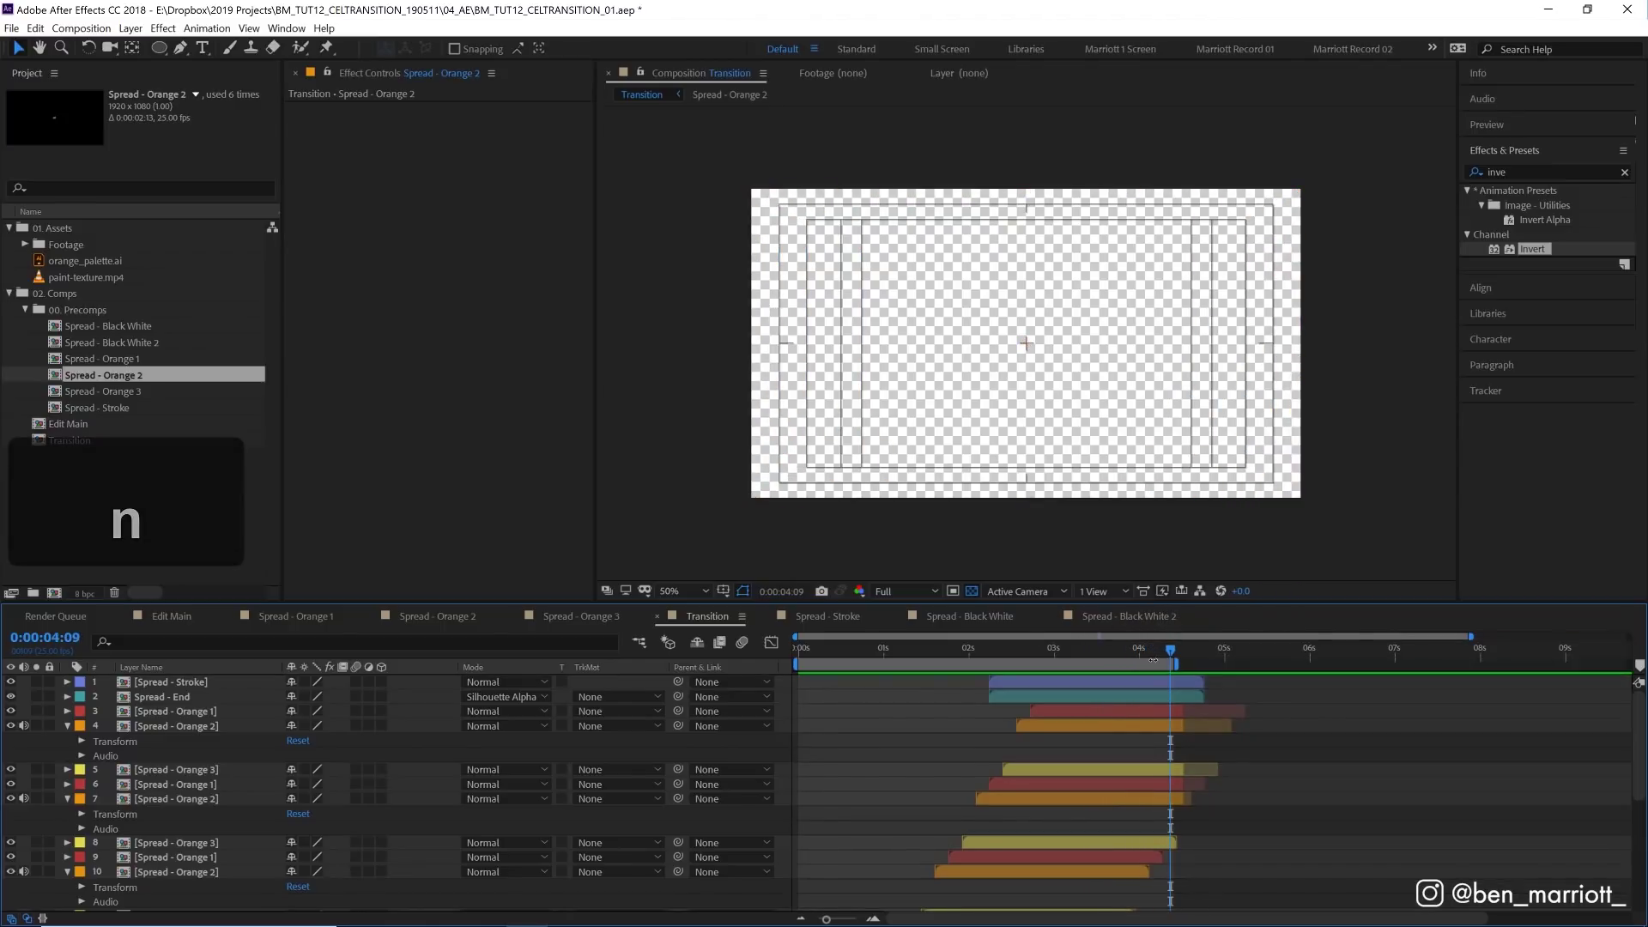
pyautogui.rightClick(1154, 661)
pyautogui.click(1172, 709)
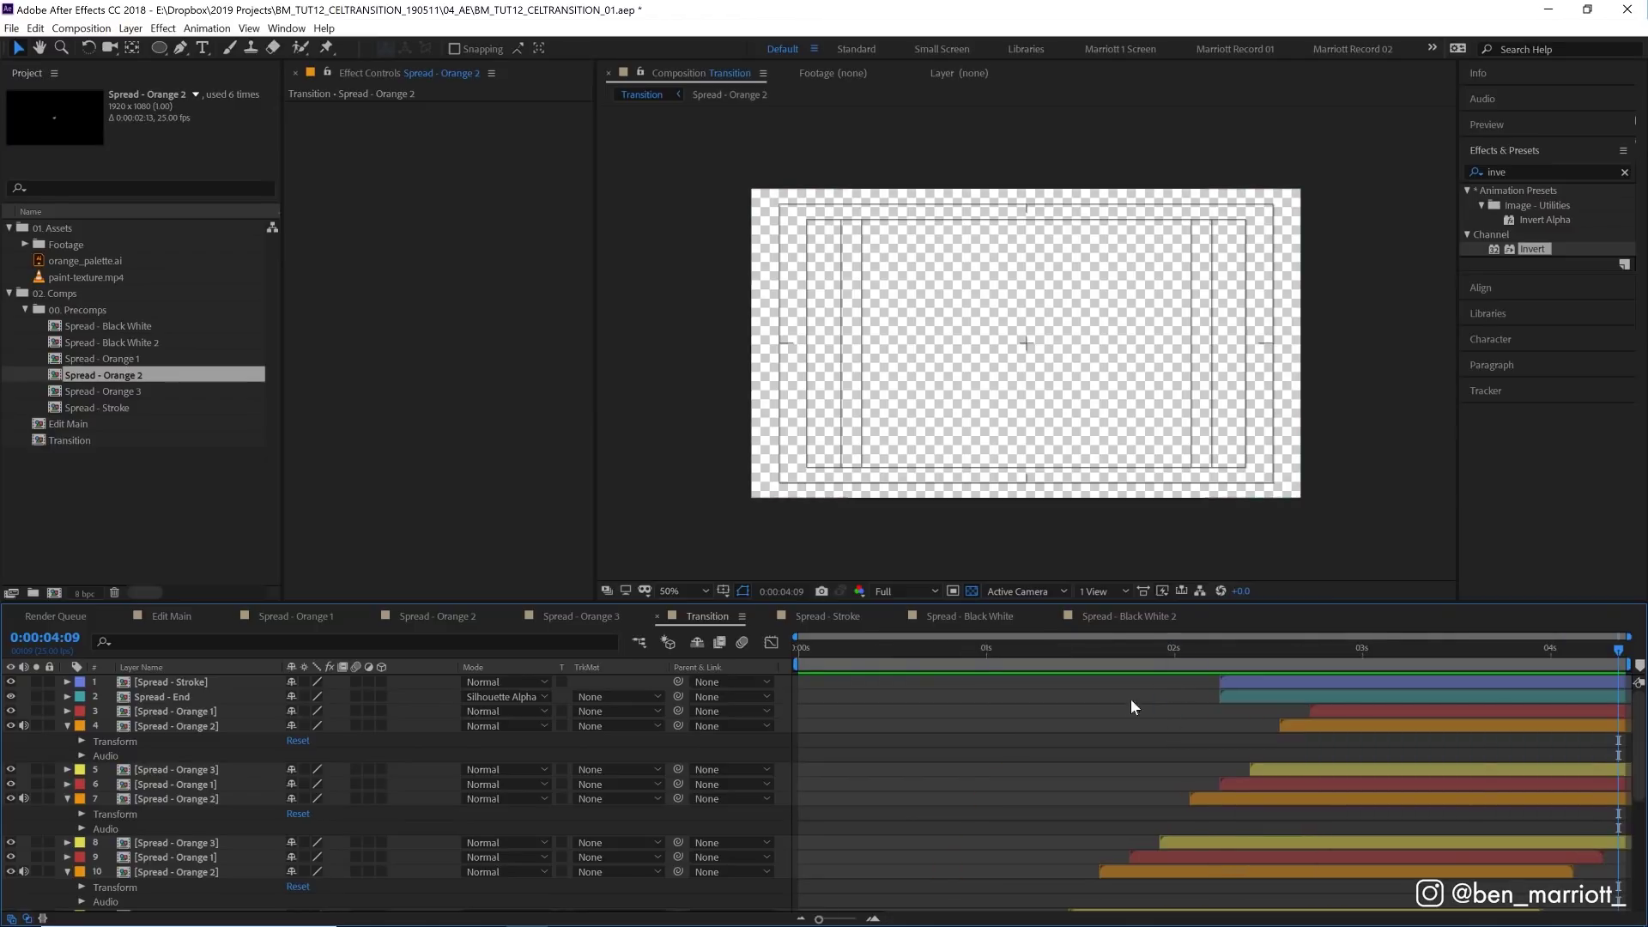
pyautogui.click(172, 616)
pyautogui.moveTo(964, 652); pyautogui.dragTo(1095, 669)
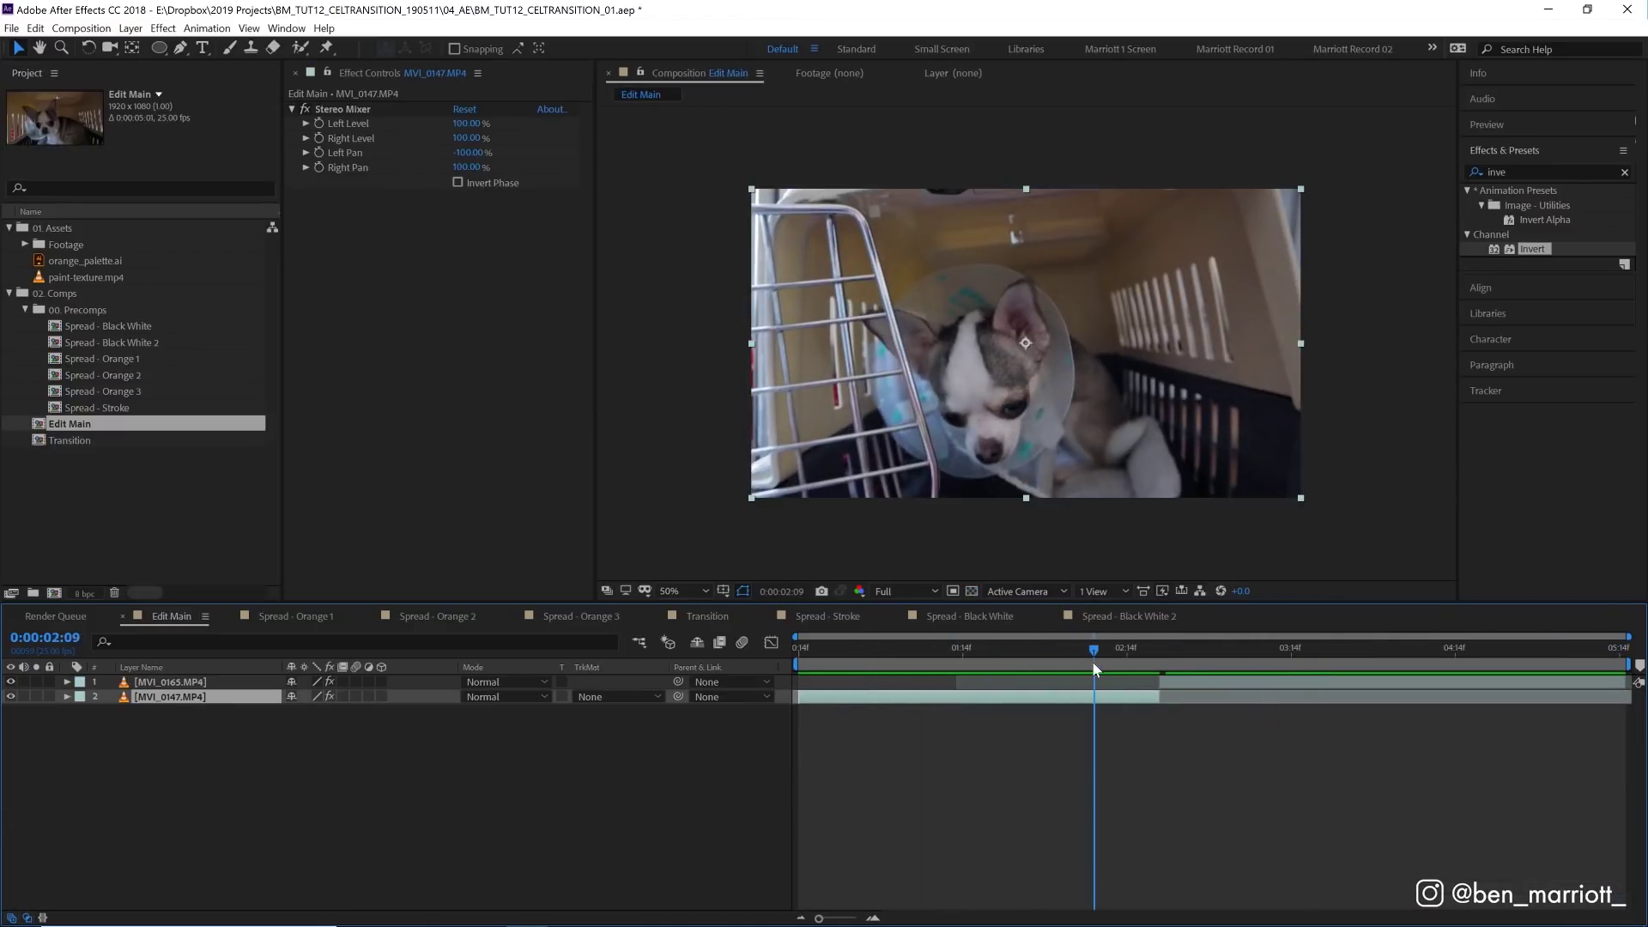
# Step: Place Transition on top of Edit Main's dog footage, preview the ring wipe, then reopen Transition
pyautogui.click(84, 442)
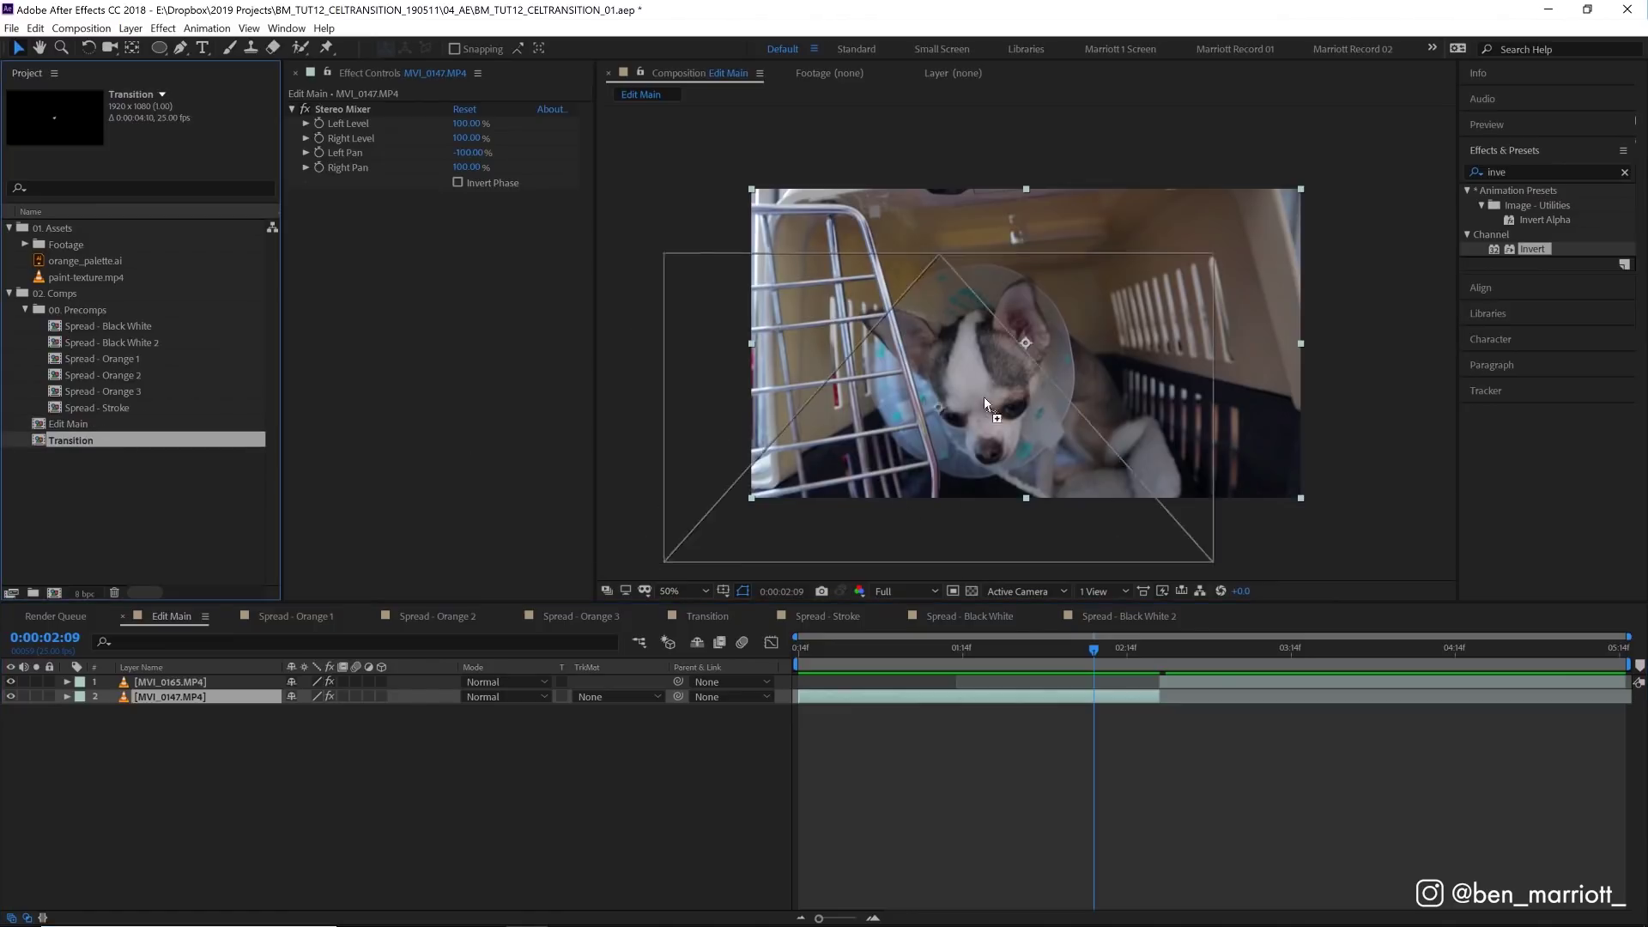
pyautogui.moveTo(984, 397); pyautogui.dragTo(1030, 338)
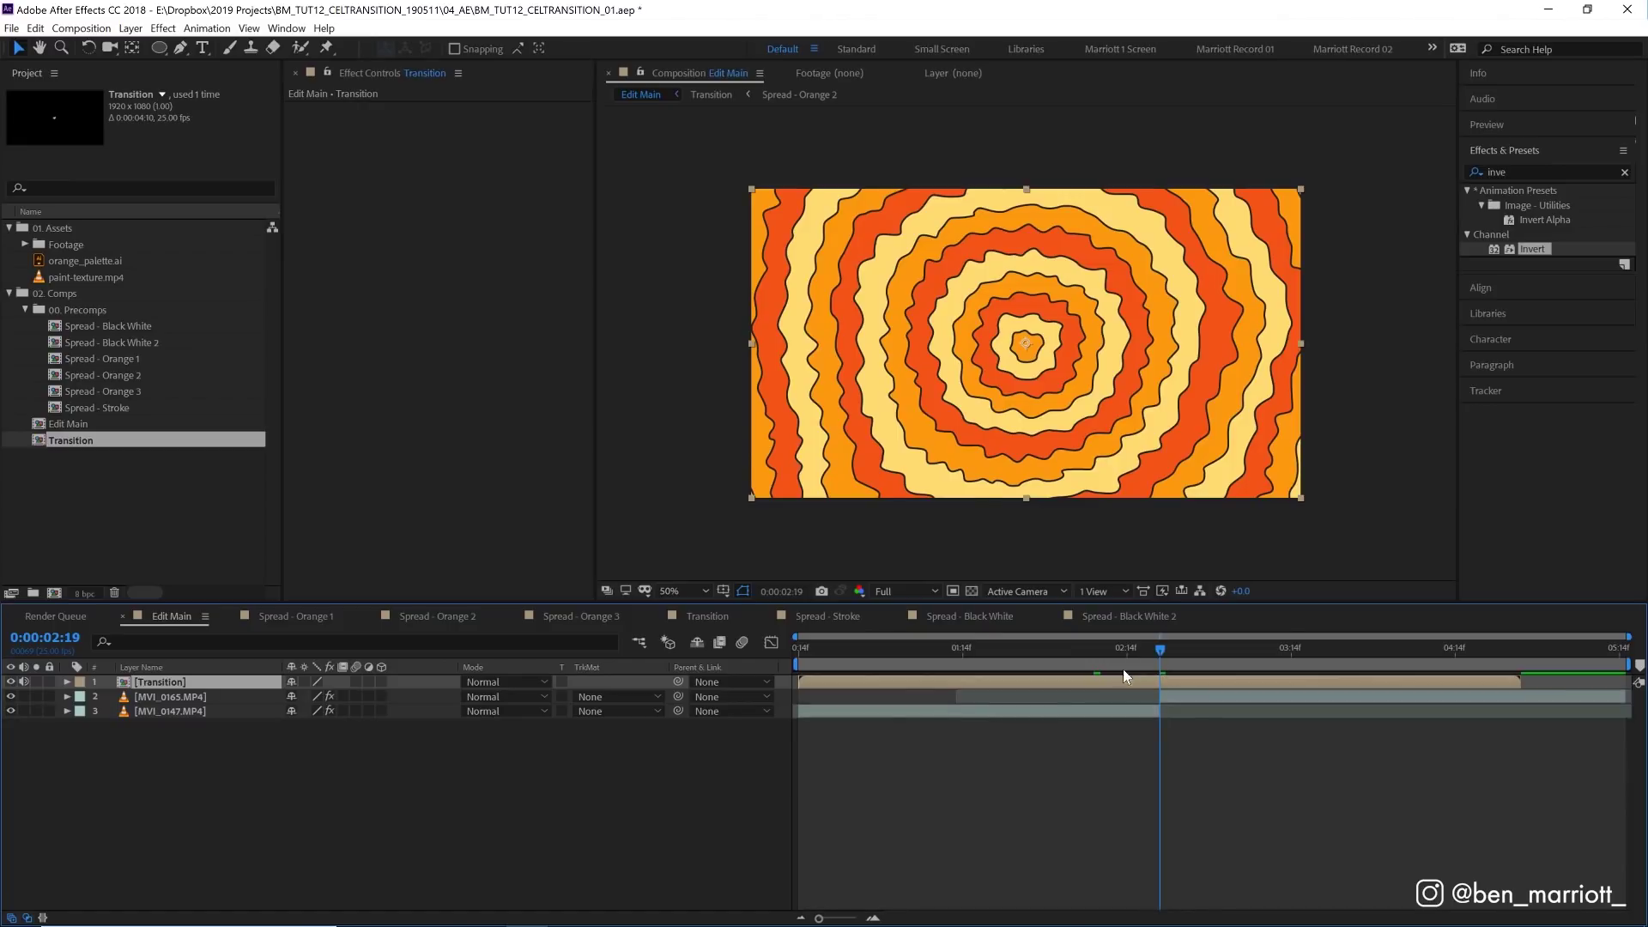
pyautogui.press('space')
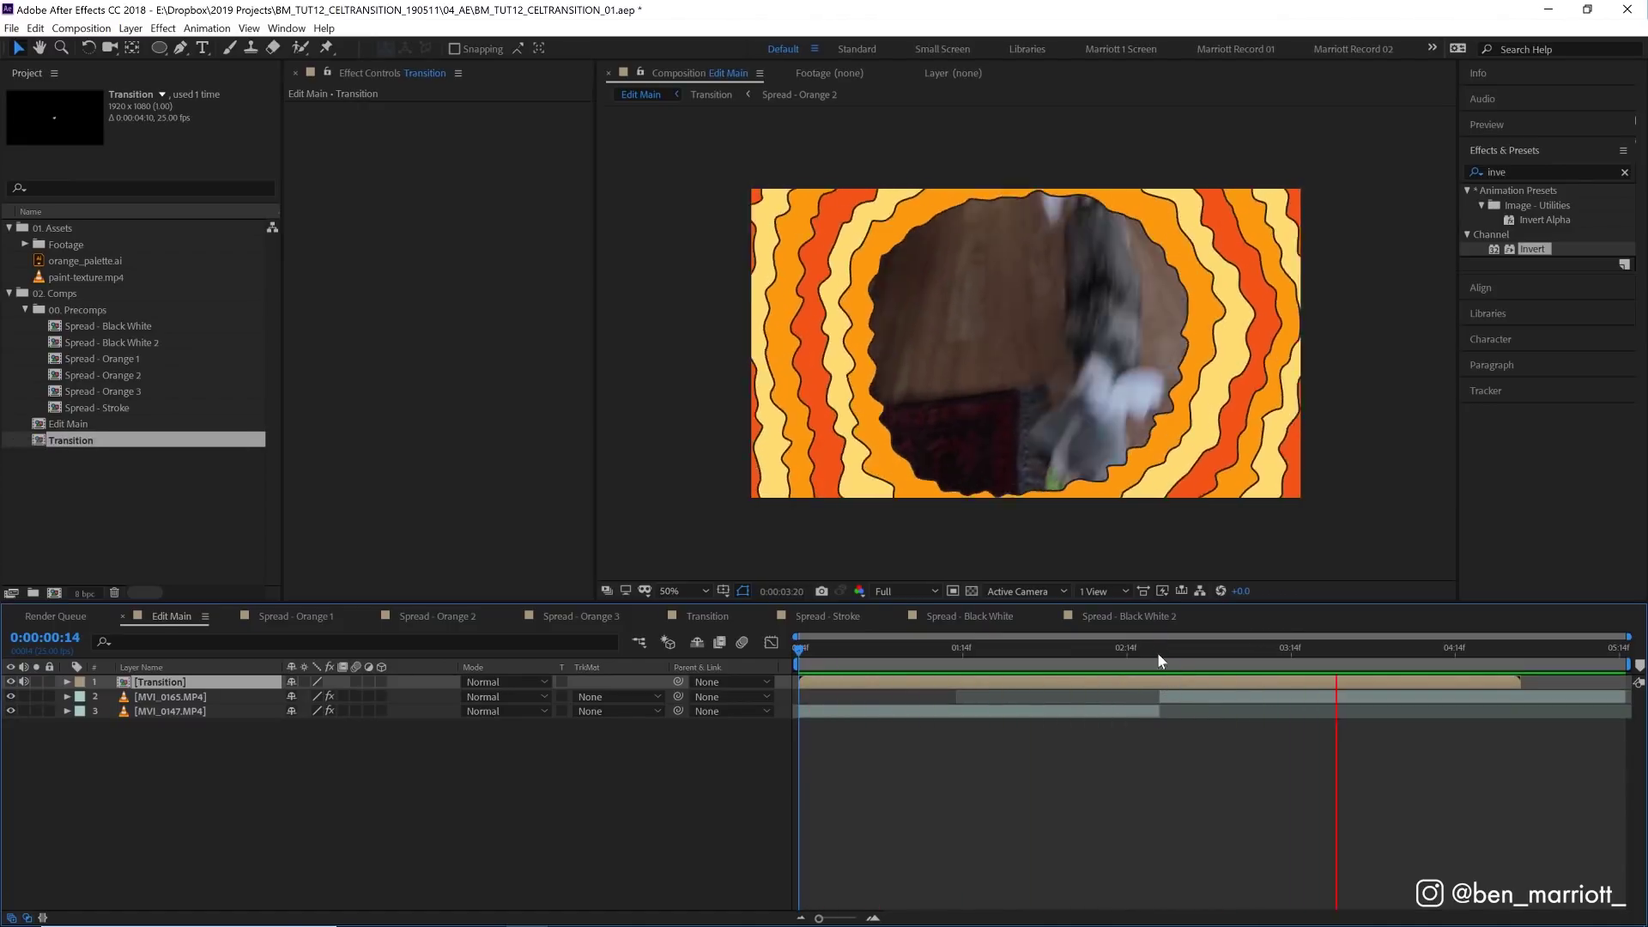
pyautogui.doubleClick(1013, 678)
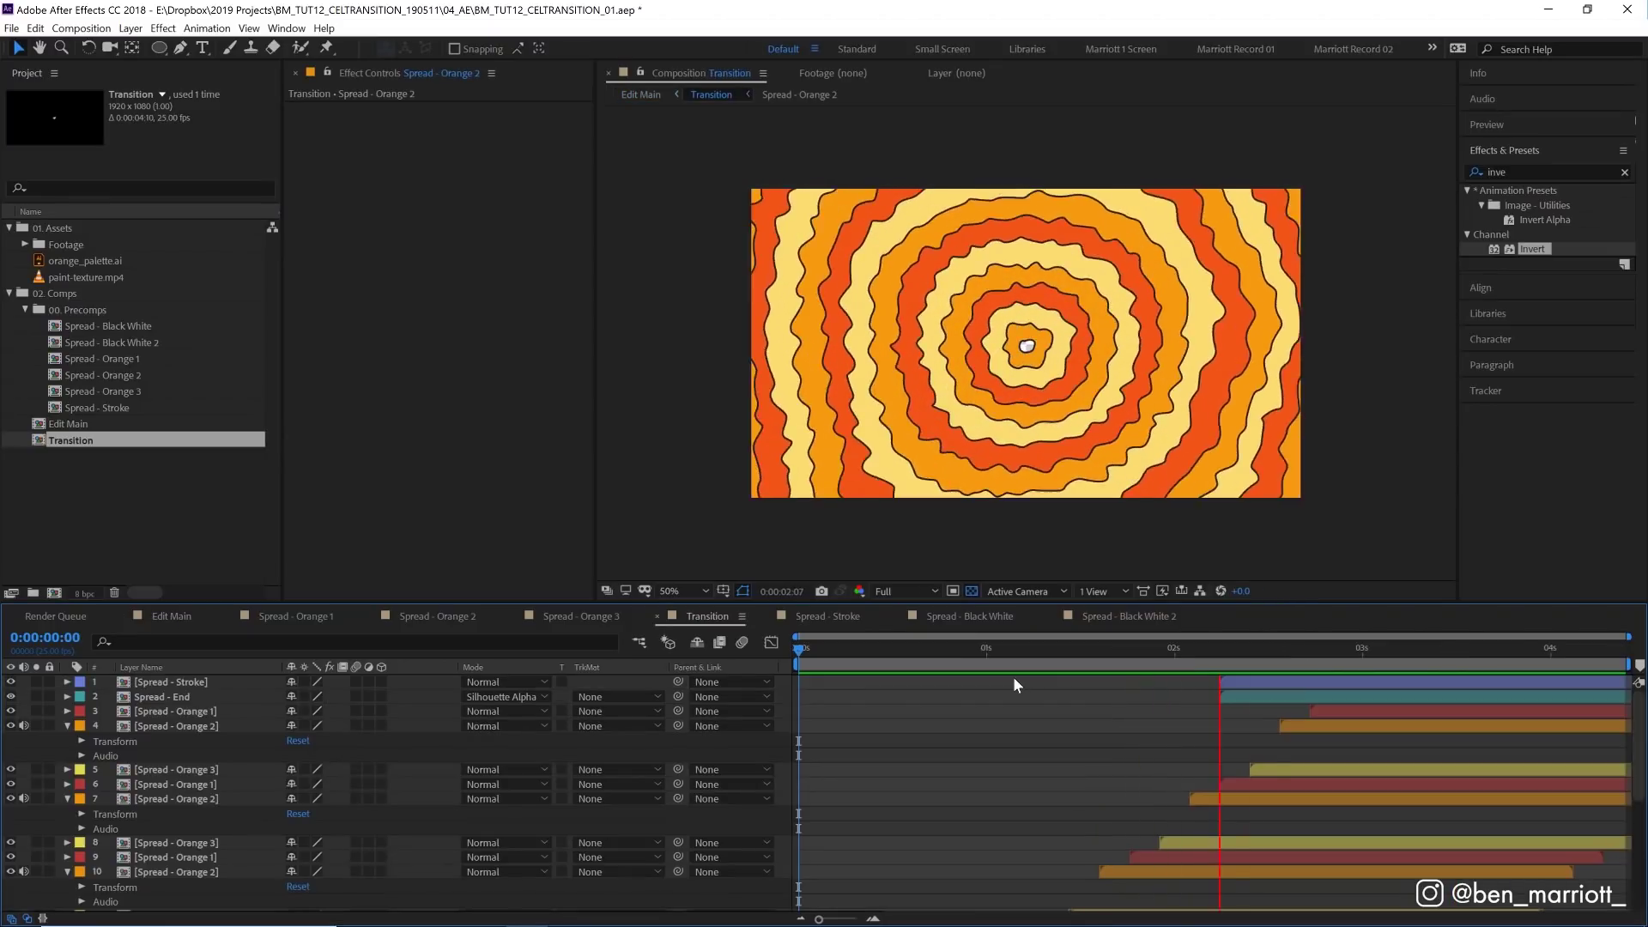